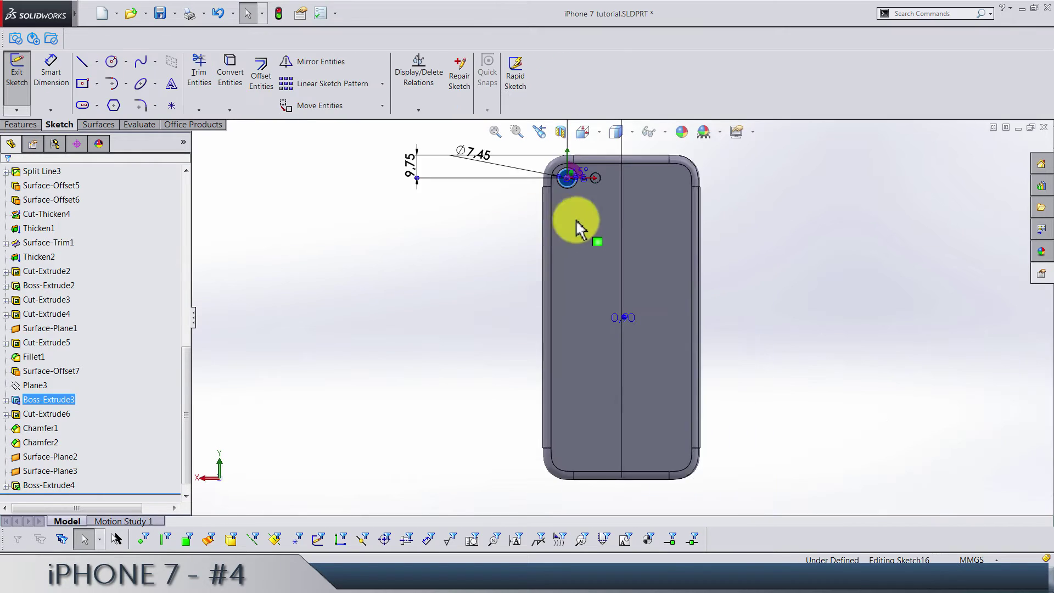
Sketch a circle about 3.9 mm in diameter, concentric with the large camera lens on the phone's back
scroll(588, 203, "down", 6)
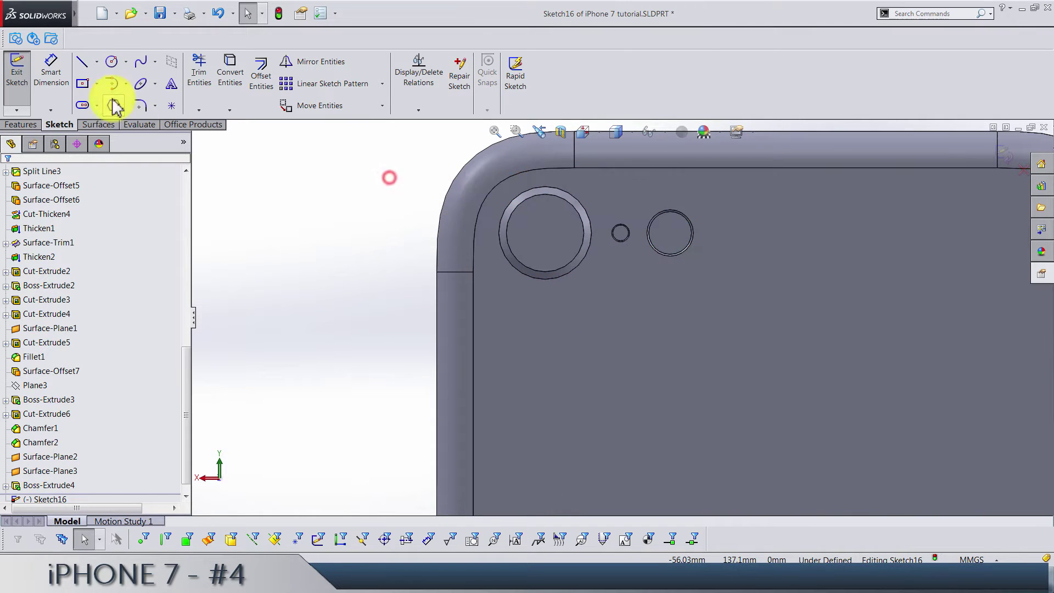
left_click(112, 61)
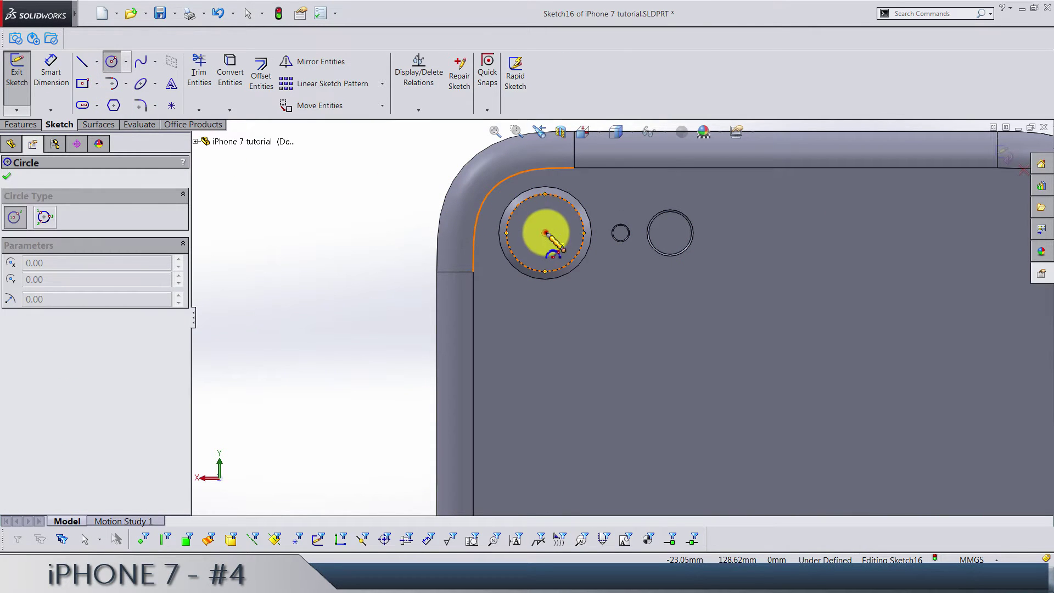
left_click(545, 234)
left_click(536, 250)
Dimension the lens circle's diameter as 4.25 mm
left_click(55, 79)
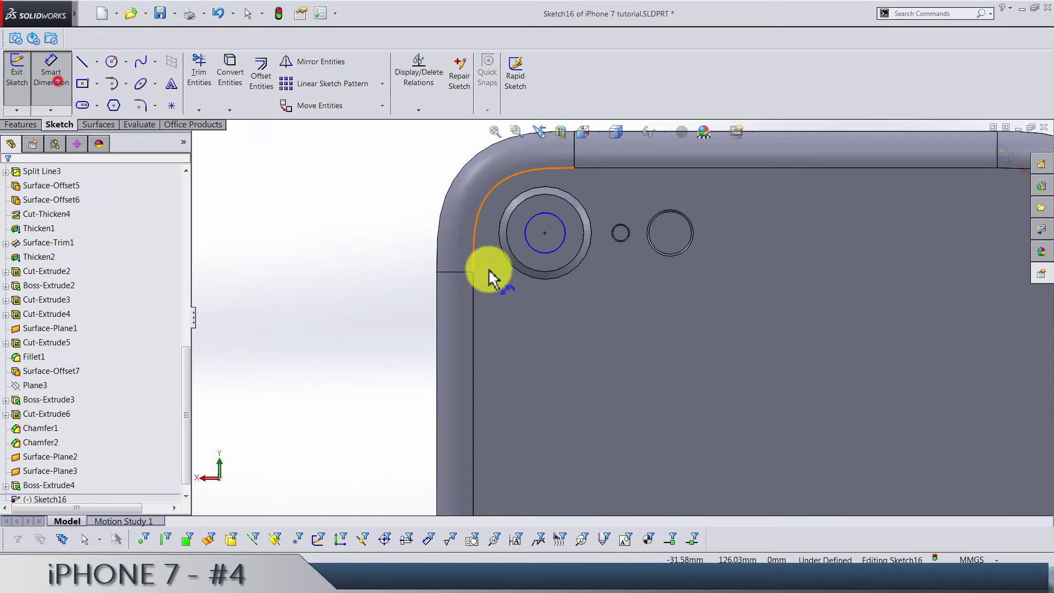
left_click(531, 251)
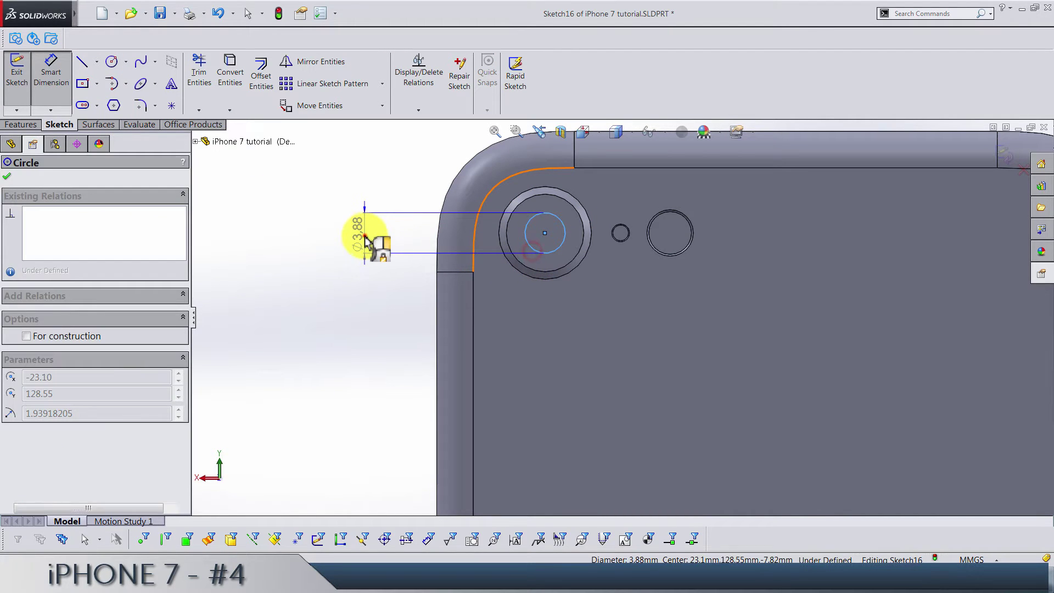
left_click(374, 244)
type("4.25")
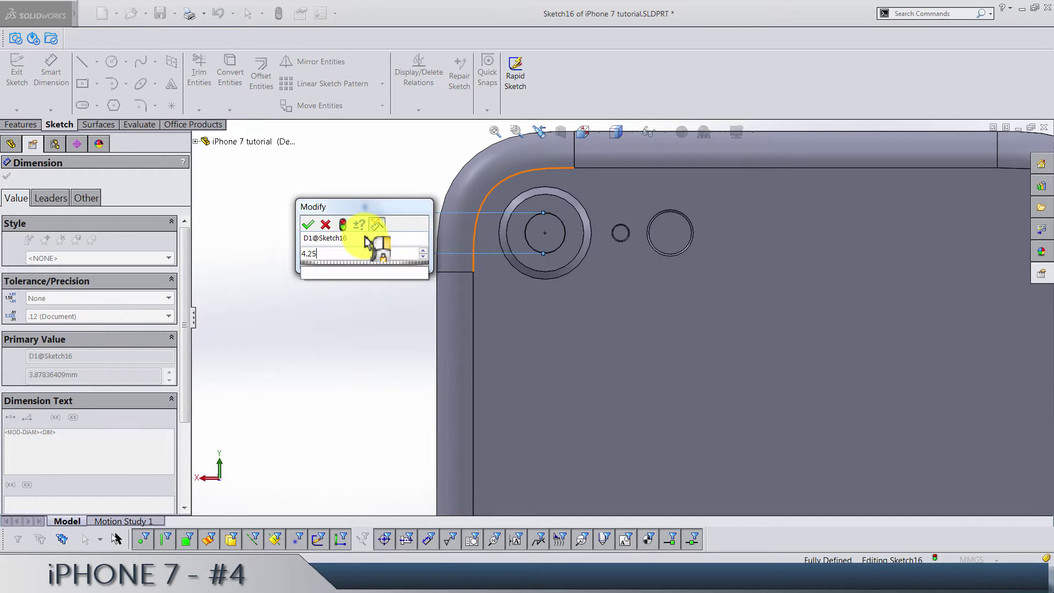
key("Return")
key("z")
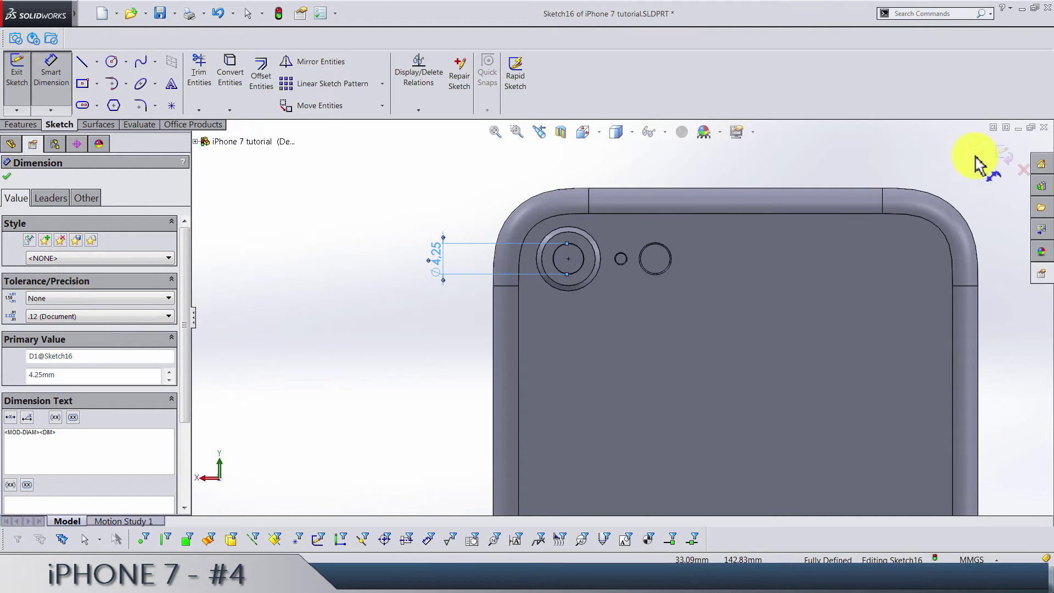
Finish the circle sketch and cut it blind into the camera lens to a depth of 0.4 mm
left_click(1002, 163)
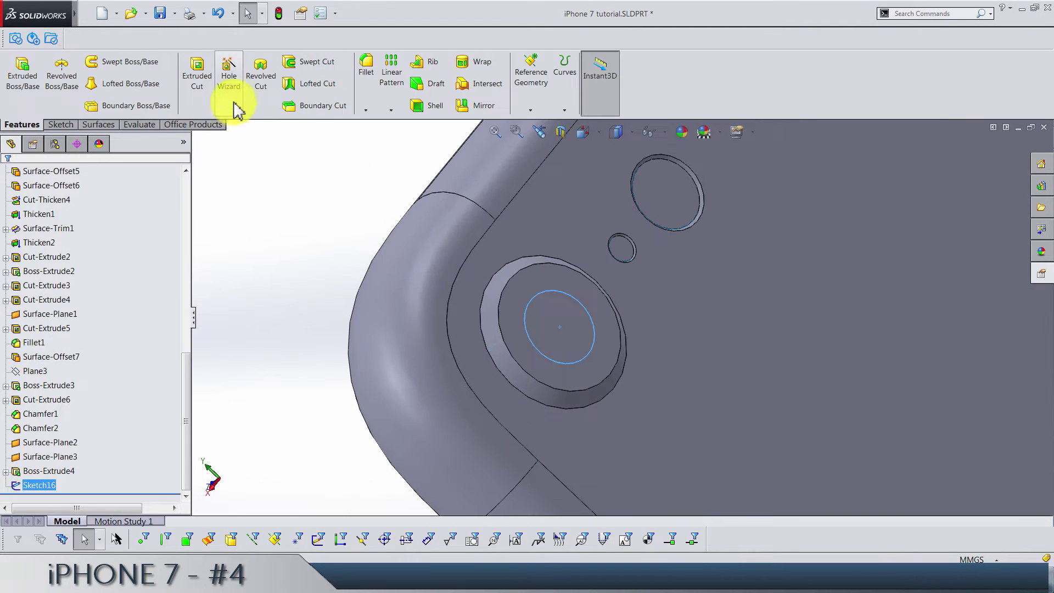
left_click(199, 82)
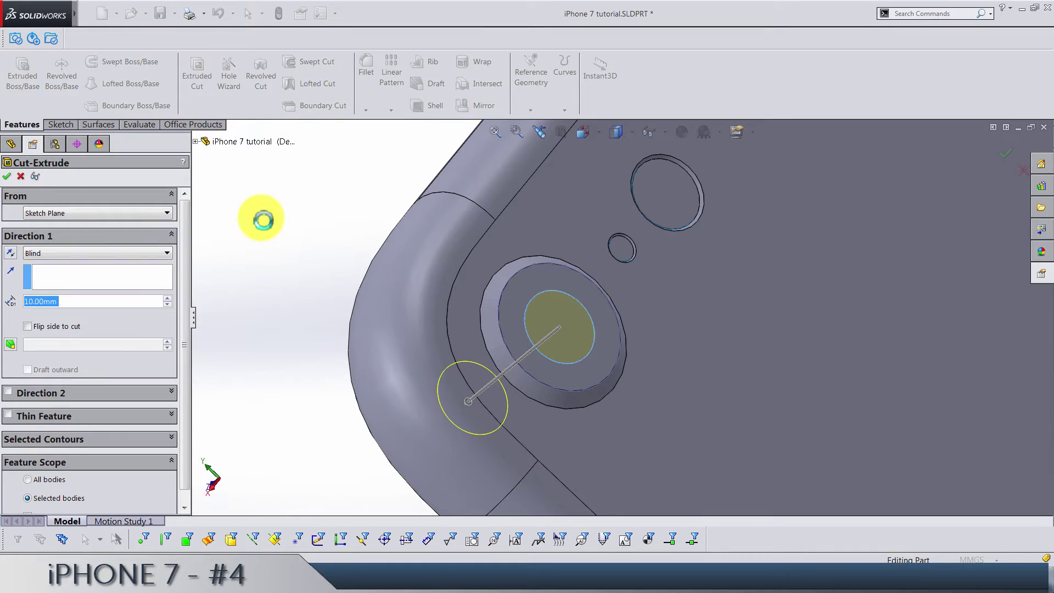
type("0.4")
key("Return")
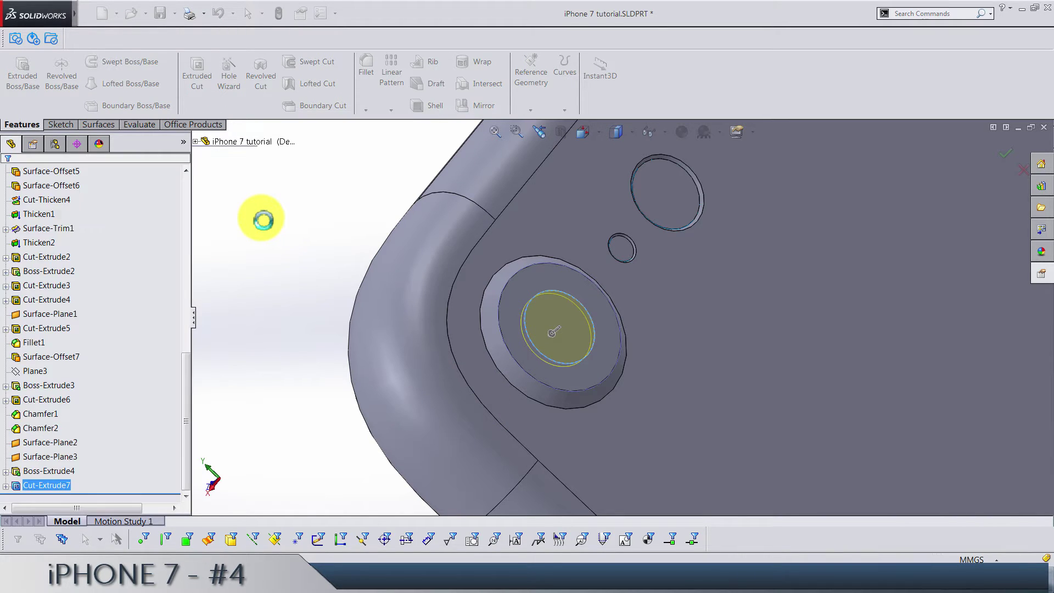
Start a sketch on the phone's flat back face and draw a vertical centerline about 75 mm long upward from the origin
scroll(483, 306, "up", 5)
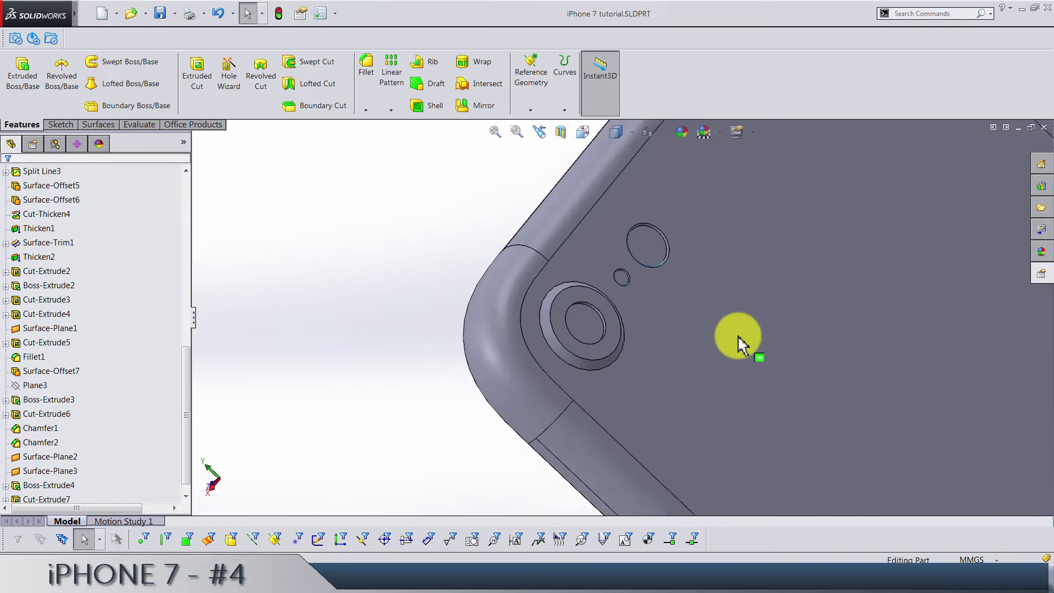
right_click(738, 343)
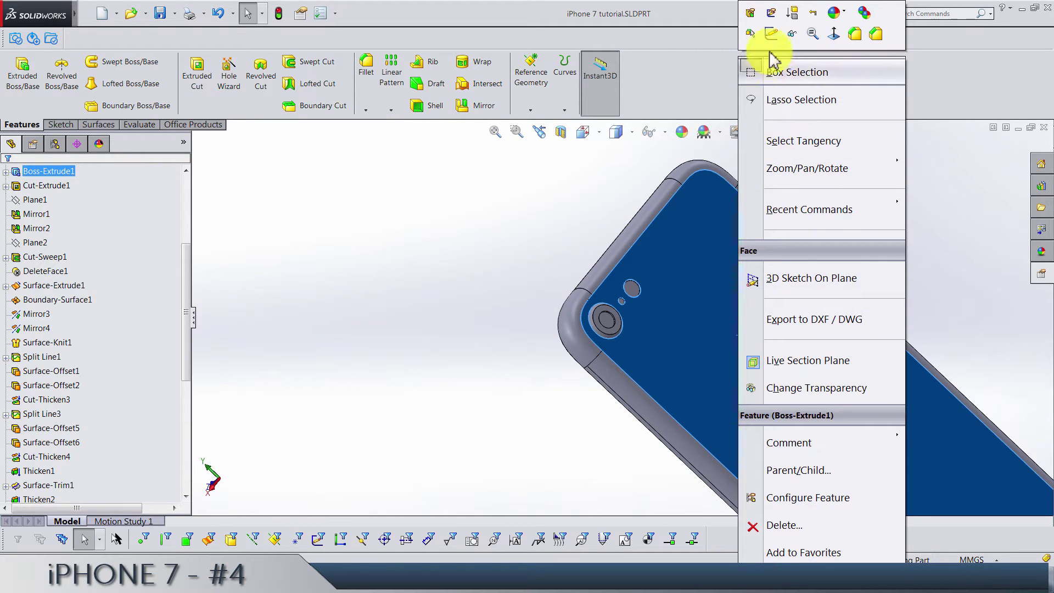
left_click(771, 35)
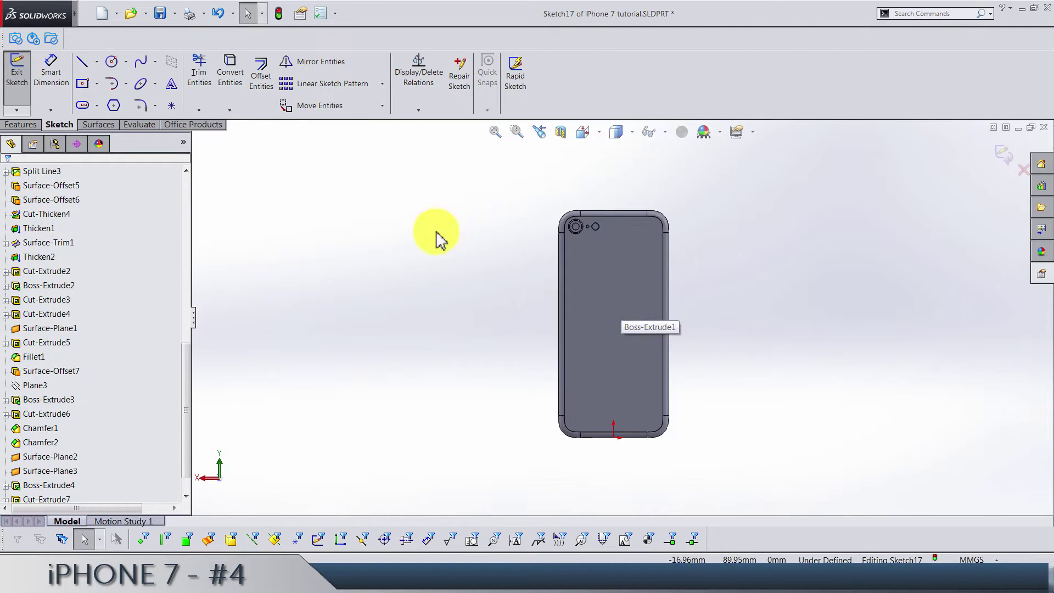
left_click(96, 61)
left_click(102, 107)
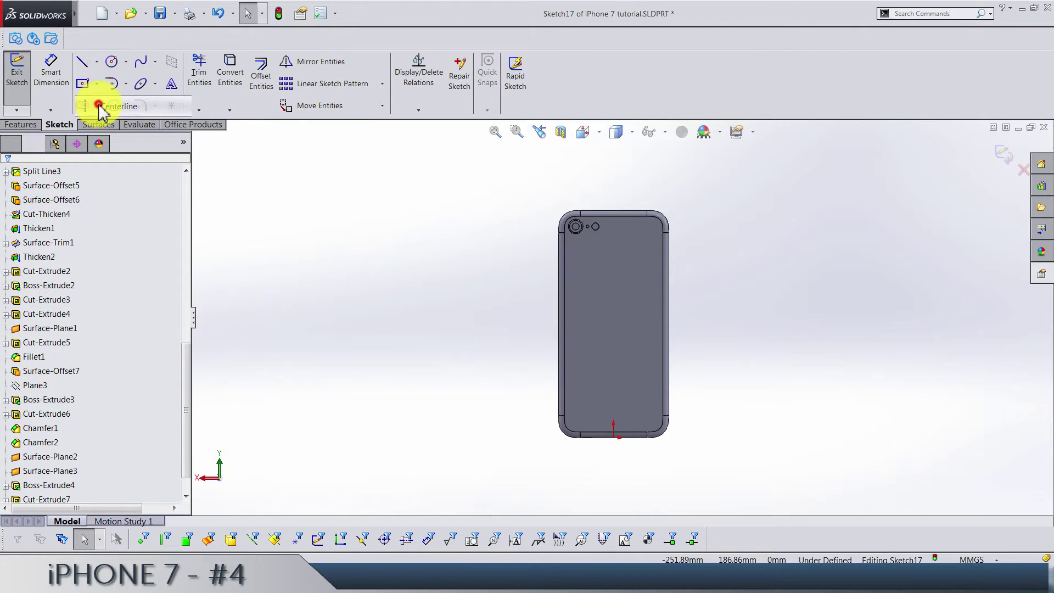
scroll(612, 434, "down", 8)
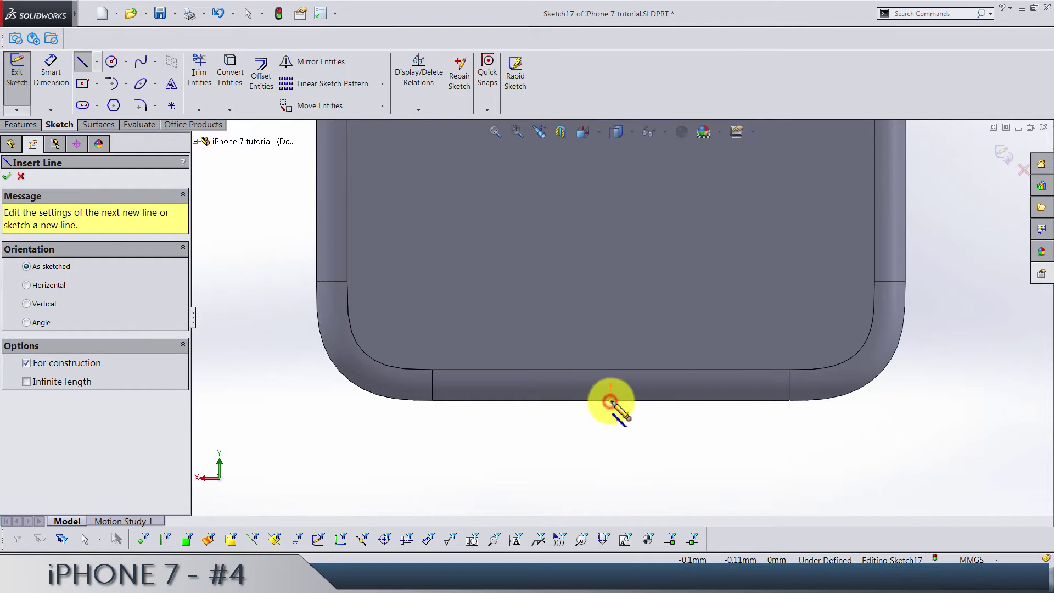
left_click(611, 402)
scroll(623, 230, "up", 8)
left_click(620, 185)
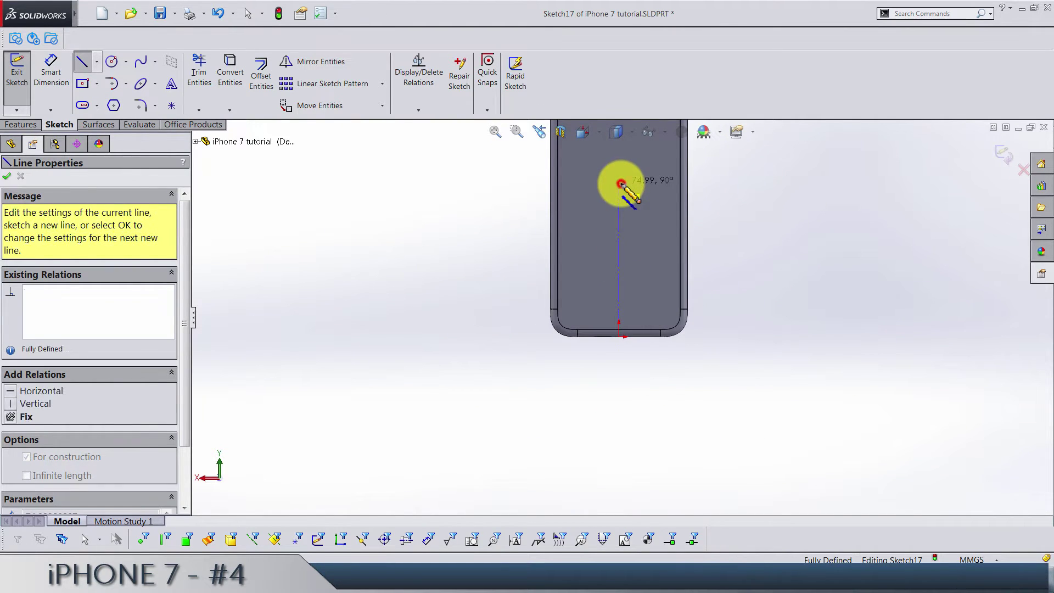
Add a slanted centerline about 15.2 mm long, rising to the right from the vertical centerline's upper end
scroll(618, 217, "down", 6)
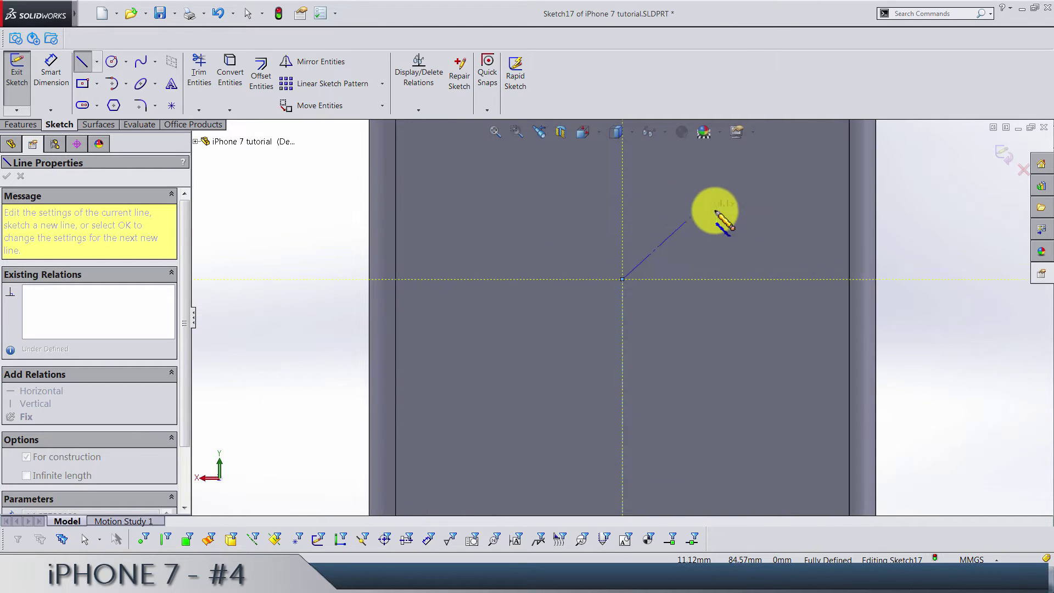
left_click(715, 210)
key("Escape")
Dimension the vertical centerline's length as 105 mm
left_click(40, 101)
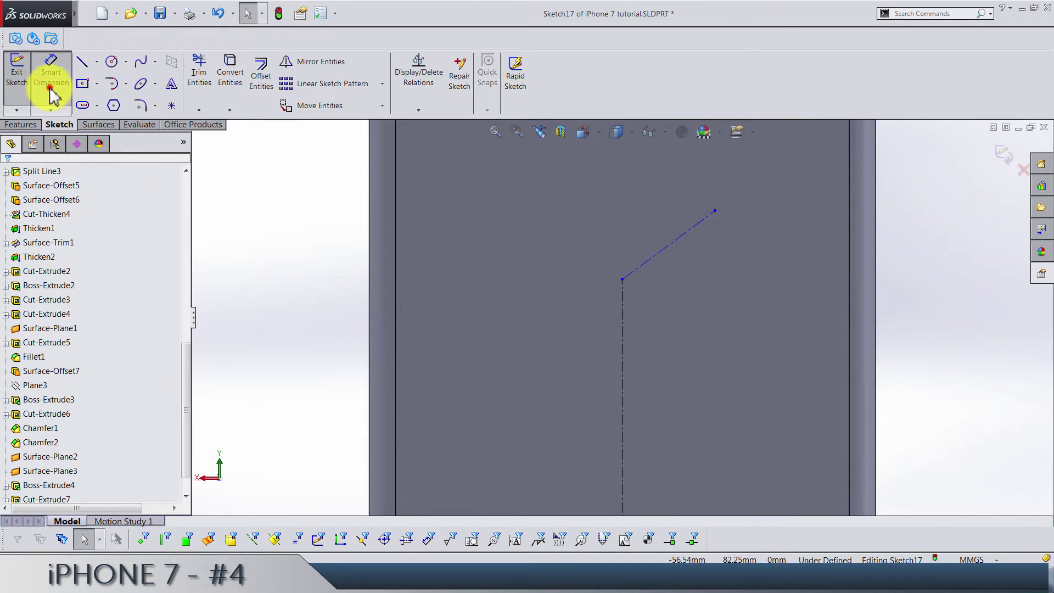
scroll(622, 317, "up", 3)
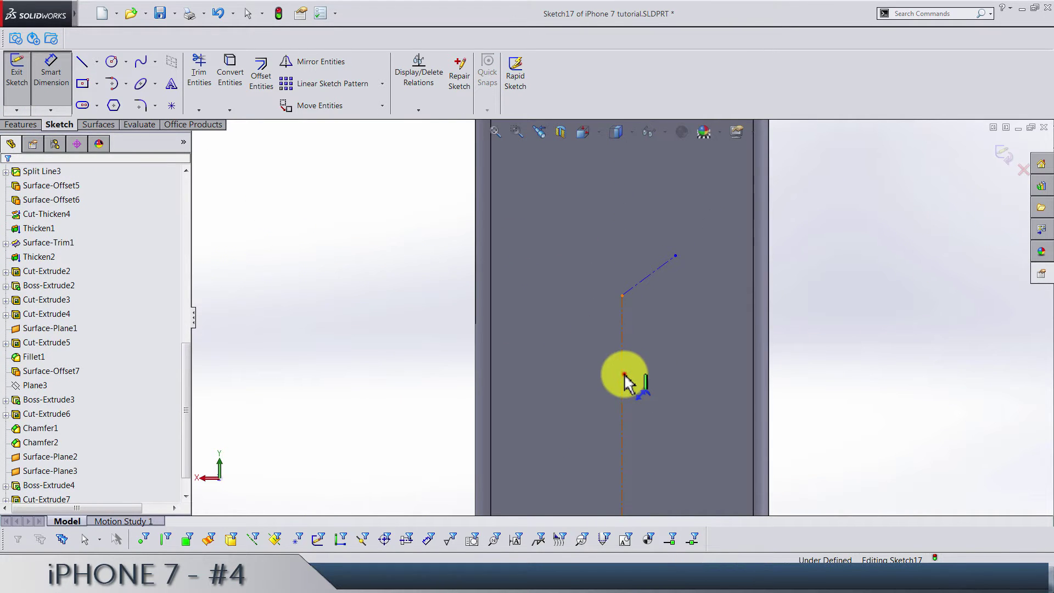
left_click(626, 377)
scroll(626, 377, "up", 3)
left_click(406, 403)
type("105")
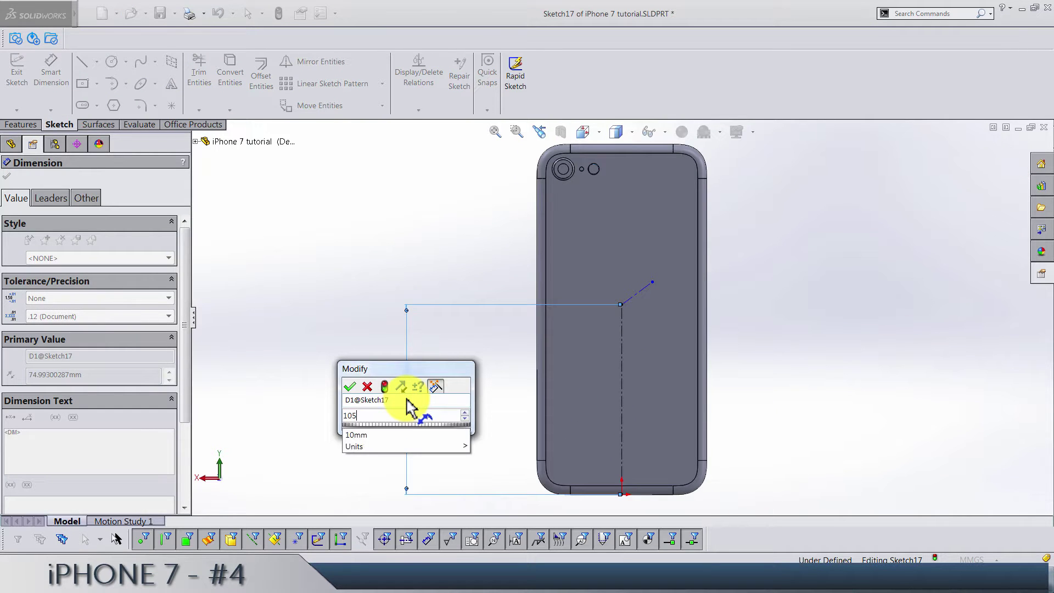
key("Return")
left_click(890, 310)
Dimension the angle between the two centerlines as 38° and place its label farther from their shared endpoint
scroll(636, 217, "down", 5)
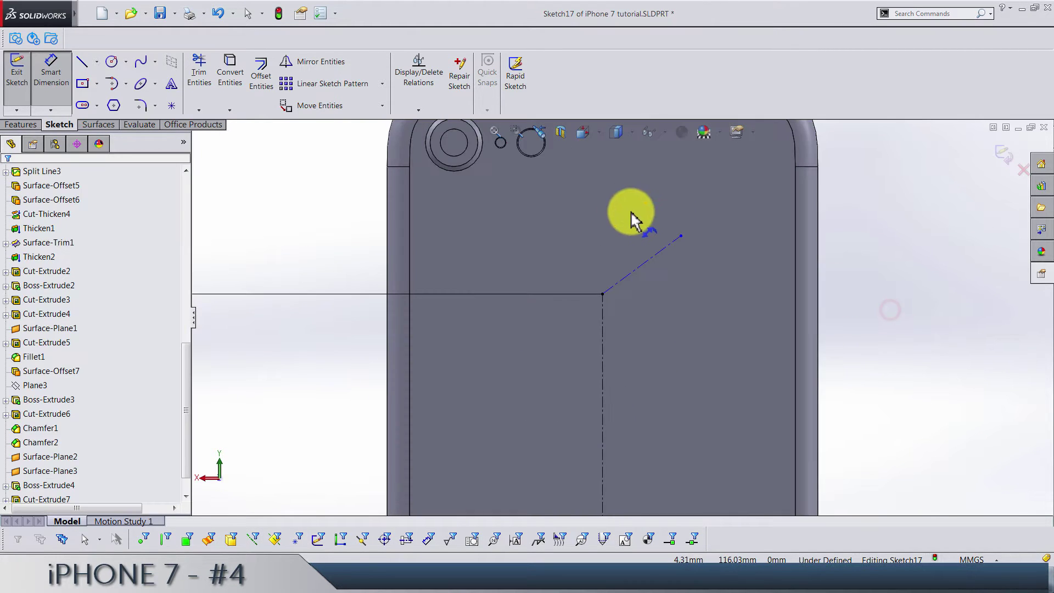
left_click(597, 351)
left_click(621, 291)
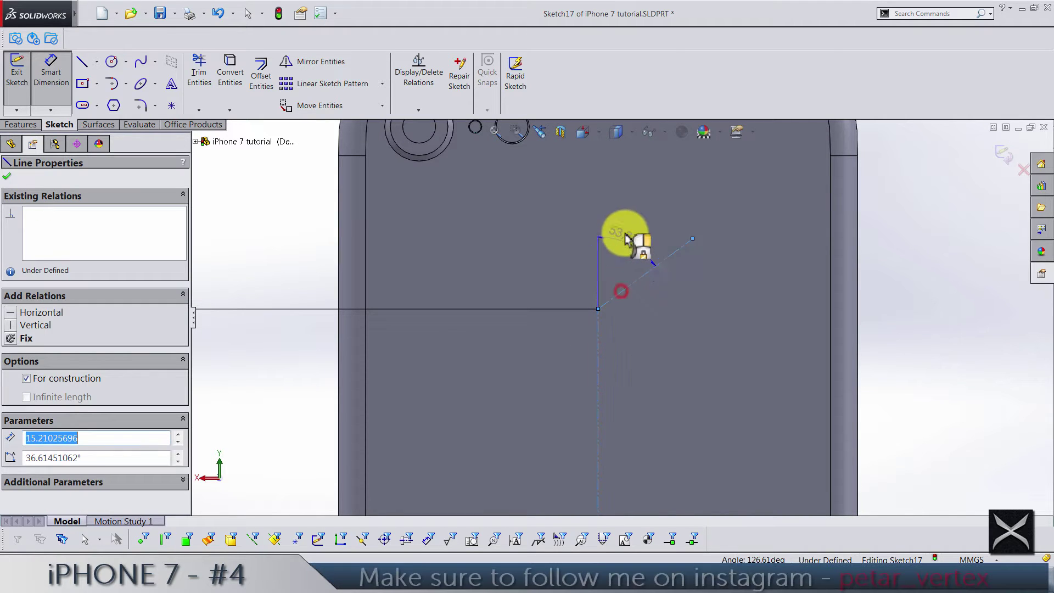
left_click(626, 234)
type("38.00deg")
key("Return")
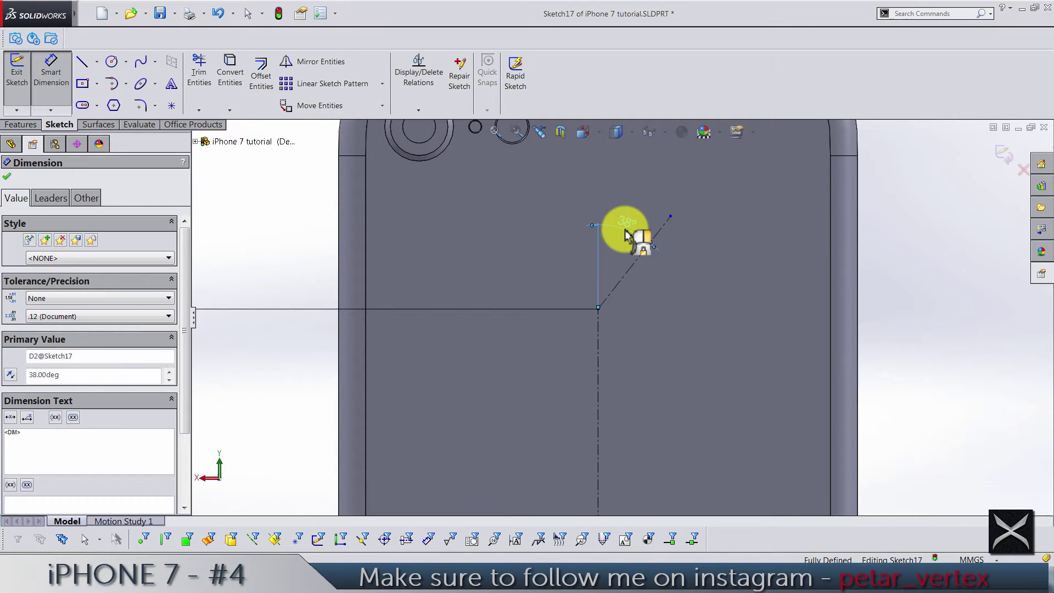
left_click_drag(626, 235, 653, 179)
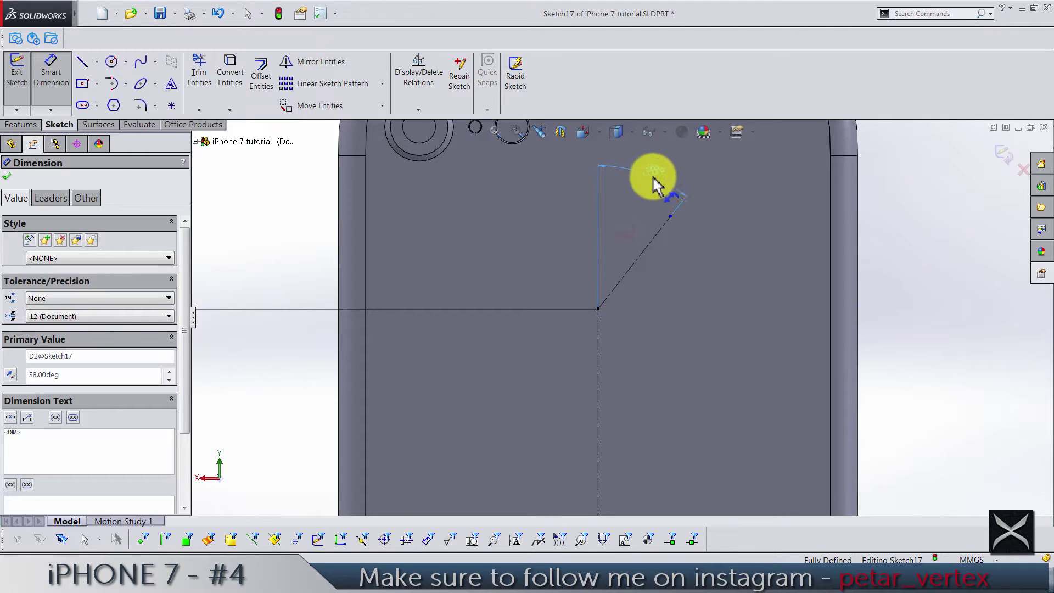
Dimension the slanted centerline's length as 4.95 mm
left_click(640, 257)
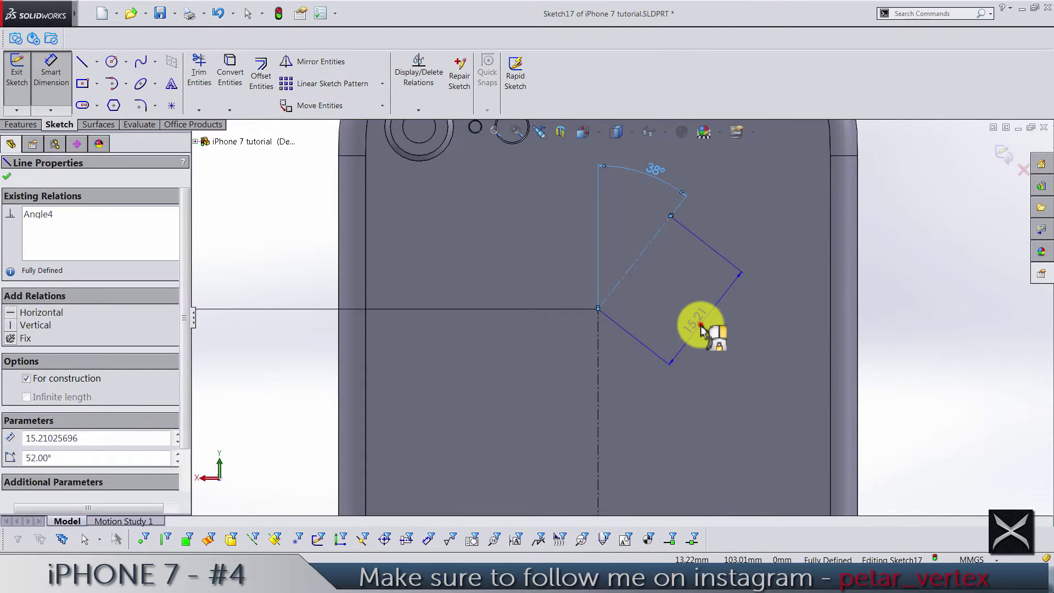
left_click(701, 327)
type("4.95")
key("Return")
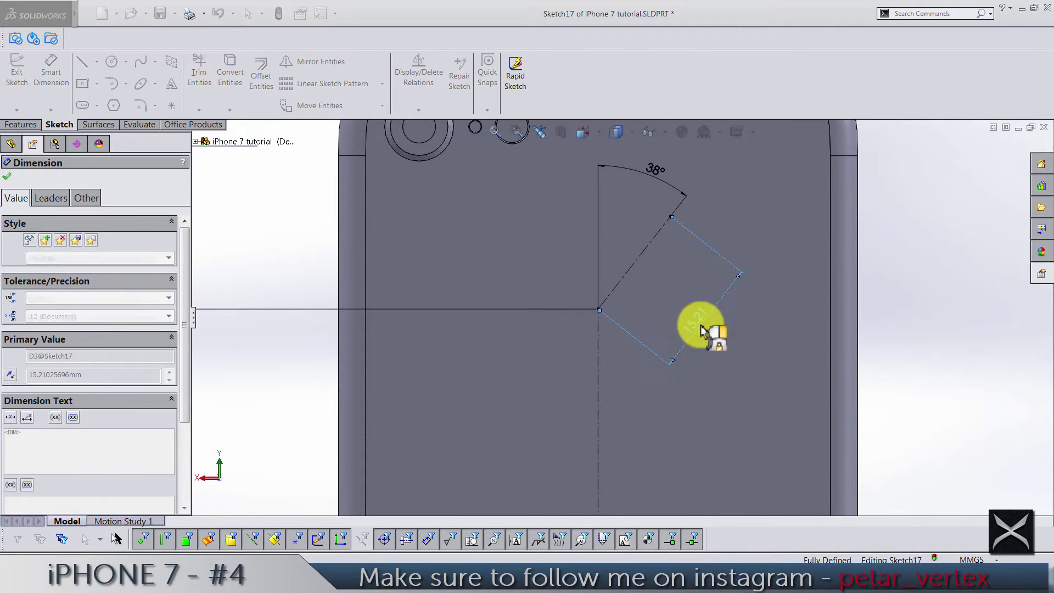
left_click(947, 345)
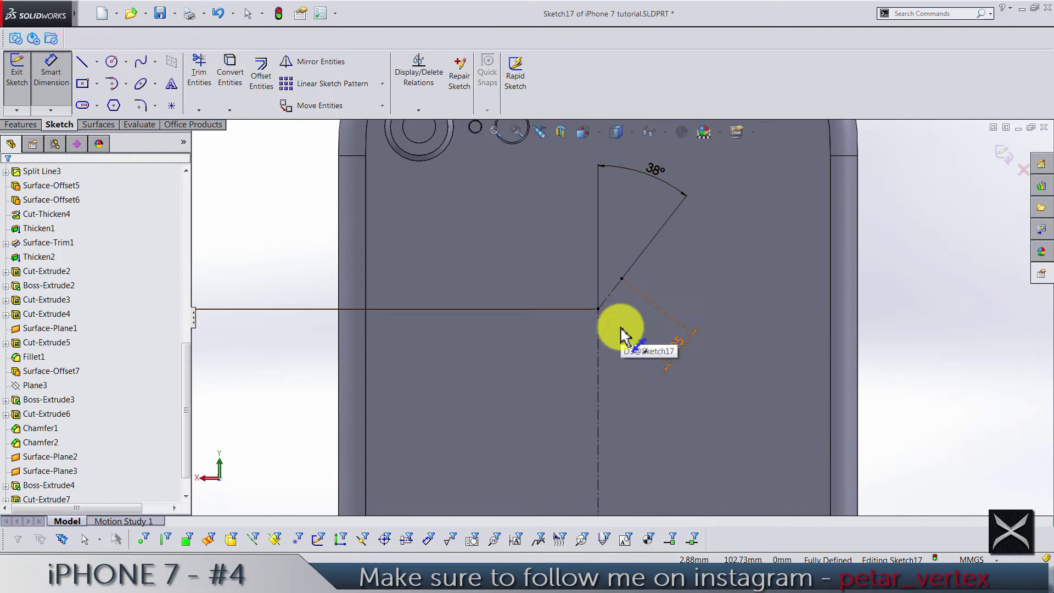
Draw a 3 Point Arc between the slanted centerline's endpoints, bulging to its upper left side
scroll(620, 332, "down", 5)
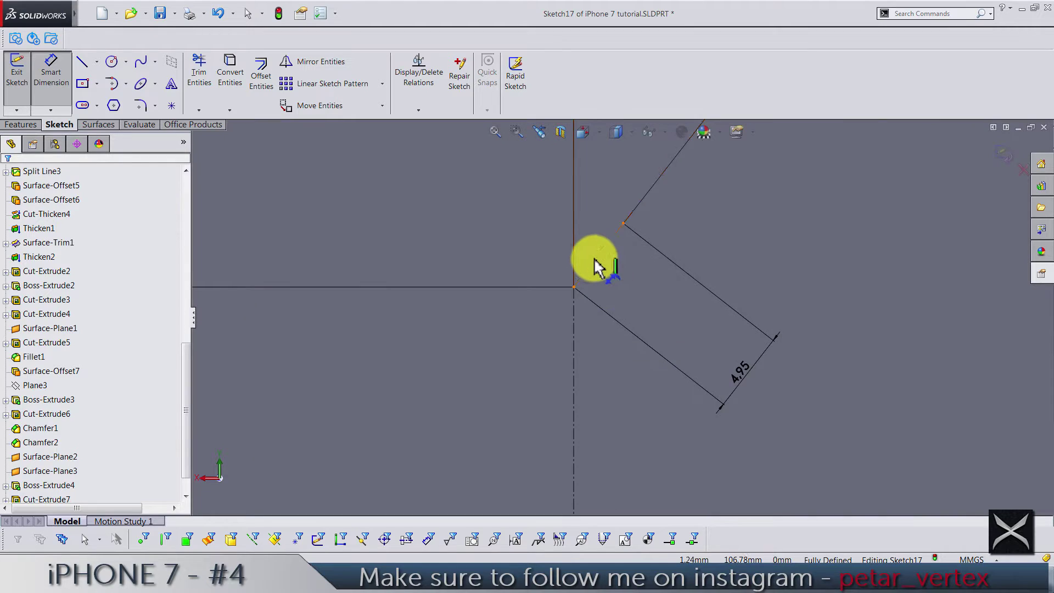
scroll(598, 267, "down", 3)
scroll(596, 264, "down", 1)
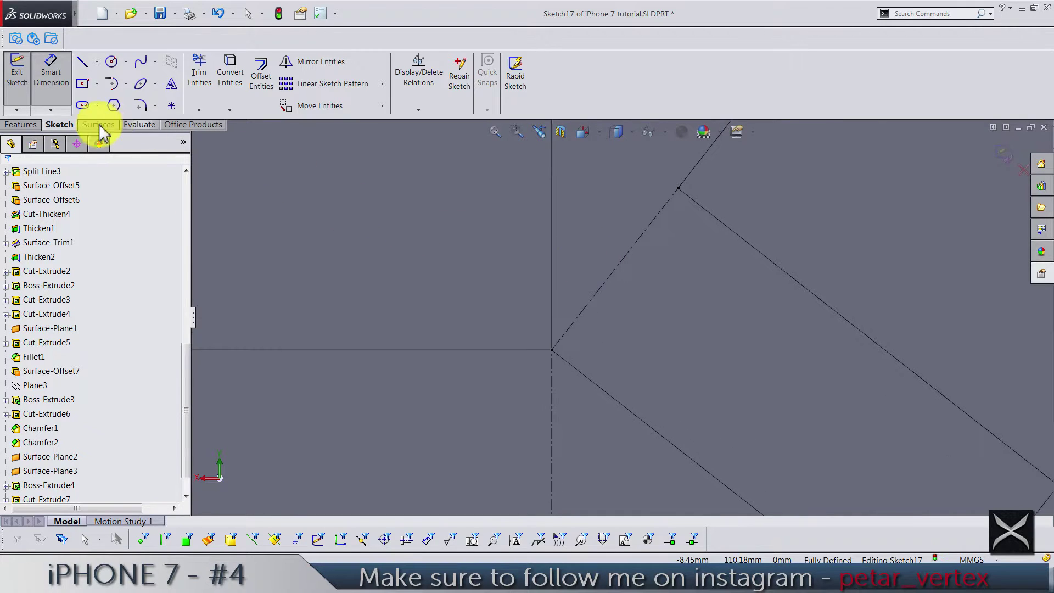
left_click(128, 84)
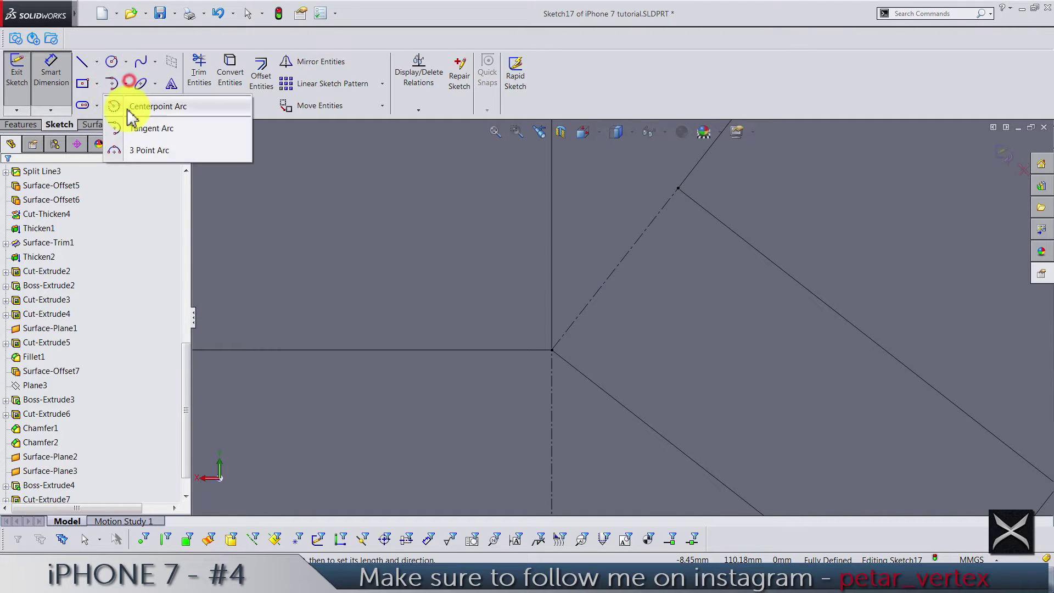
left_click(137, 152)
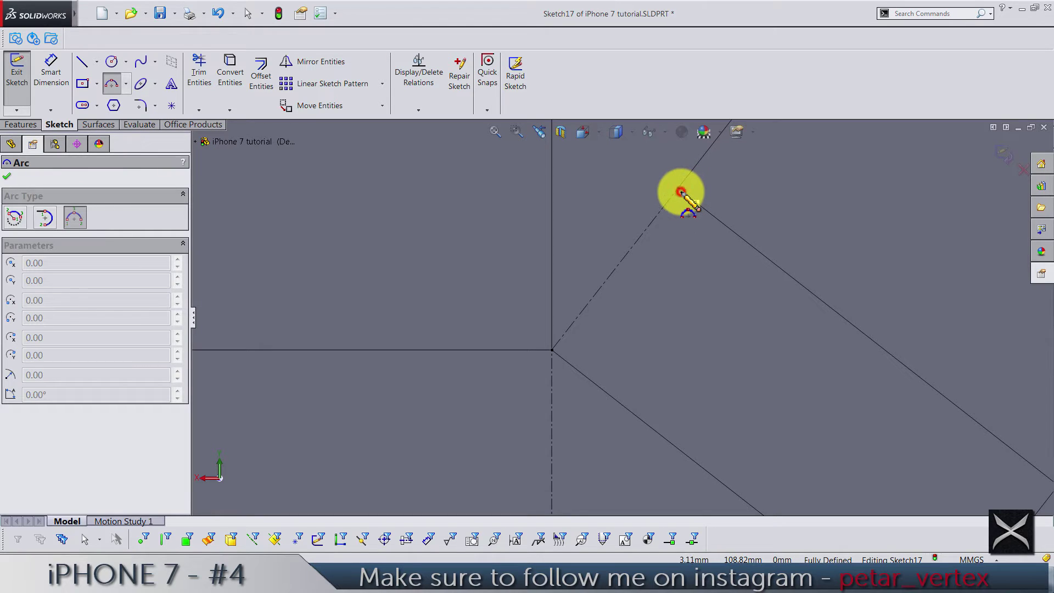
left_click(681, 192)
left_click(111, 83)
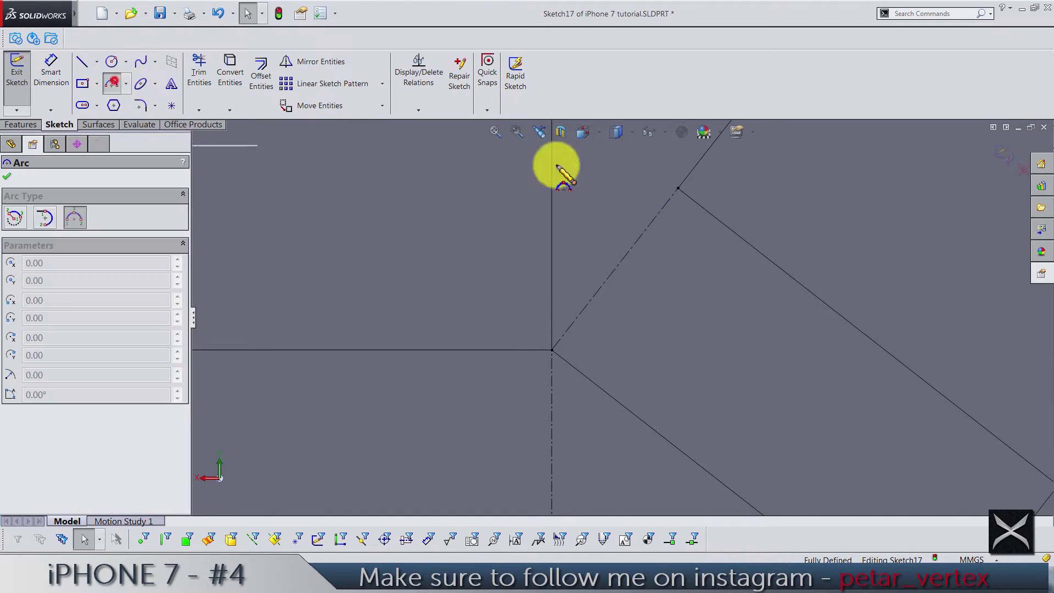
left_click(679, 189)
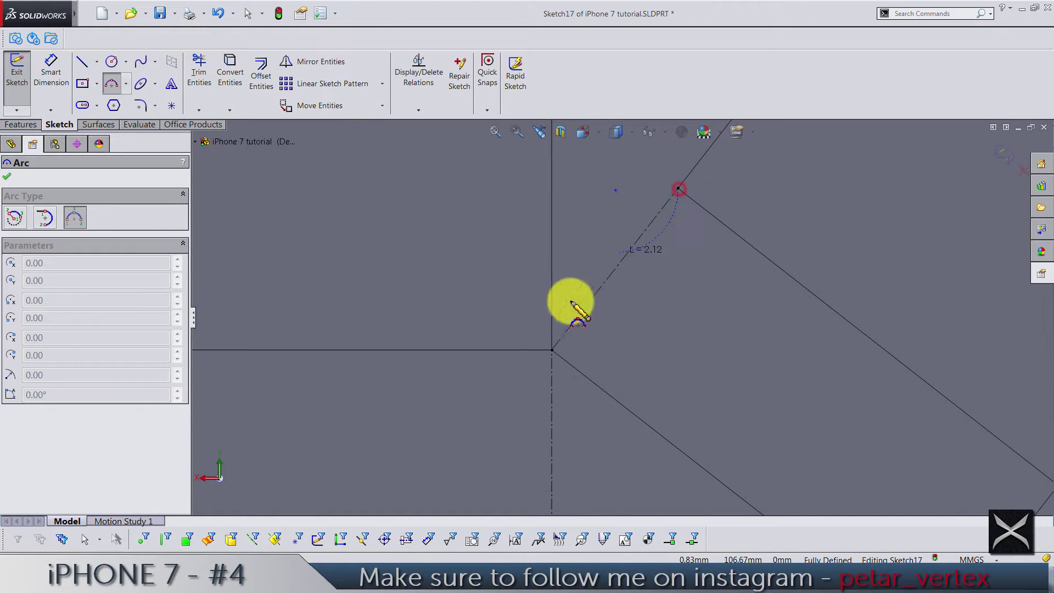
left_click(552, 349)
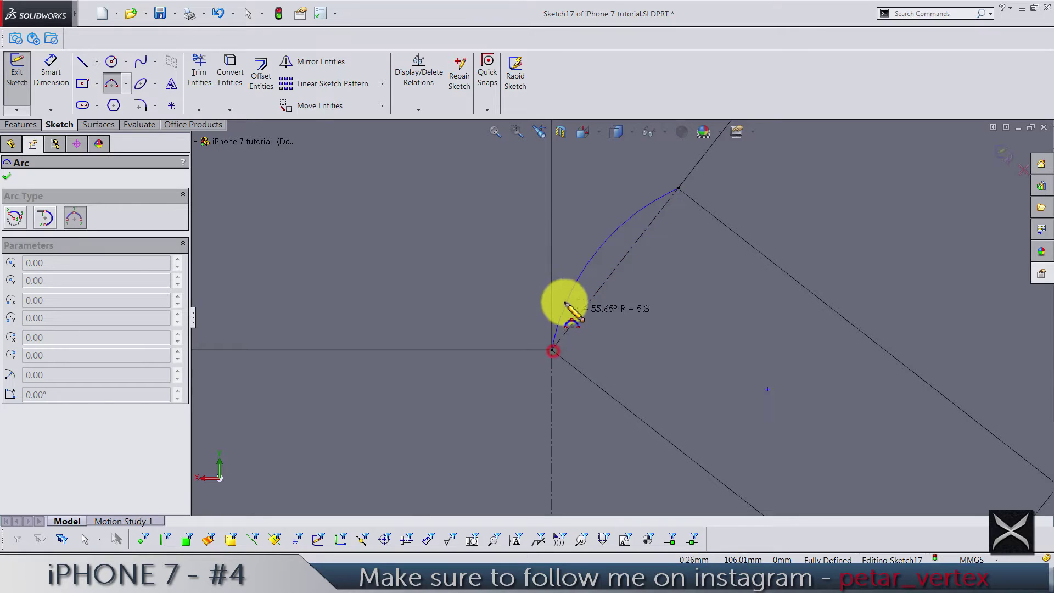
left_click(588, 267)
Draw a second 3 Point Arc between the slanted centerline's endpoints, bulging to its lower right side to close the leaf
left_click(679, 189)
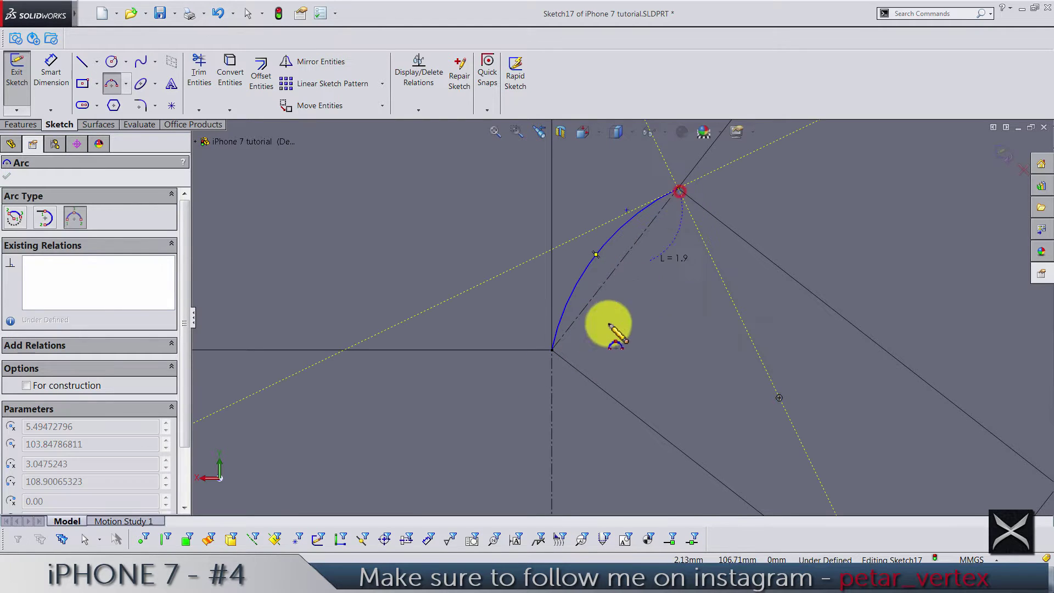
left_click(553, 350)
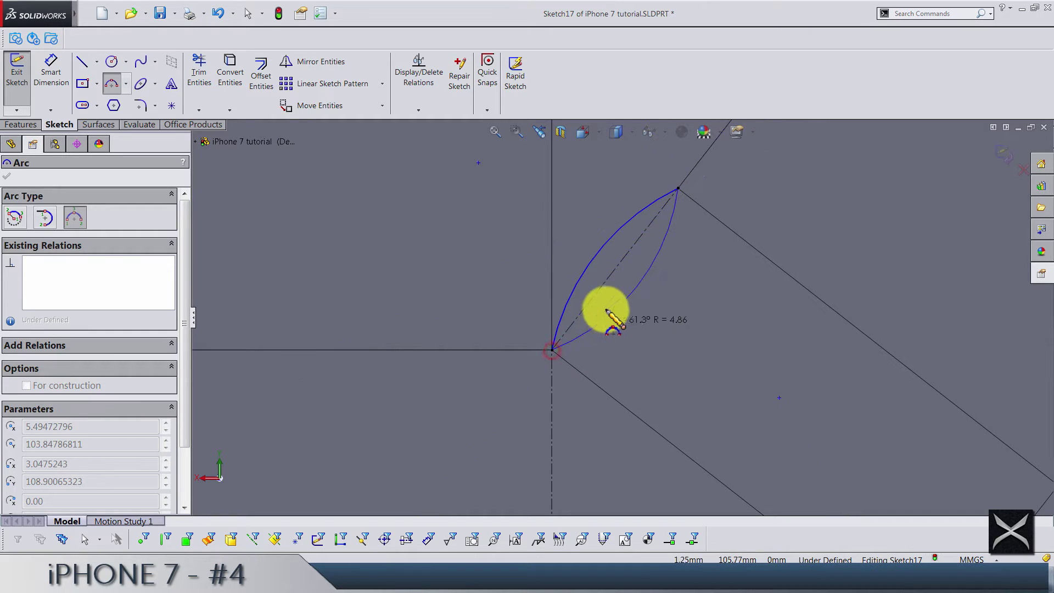
left_click(618, 287)
key("Escape")
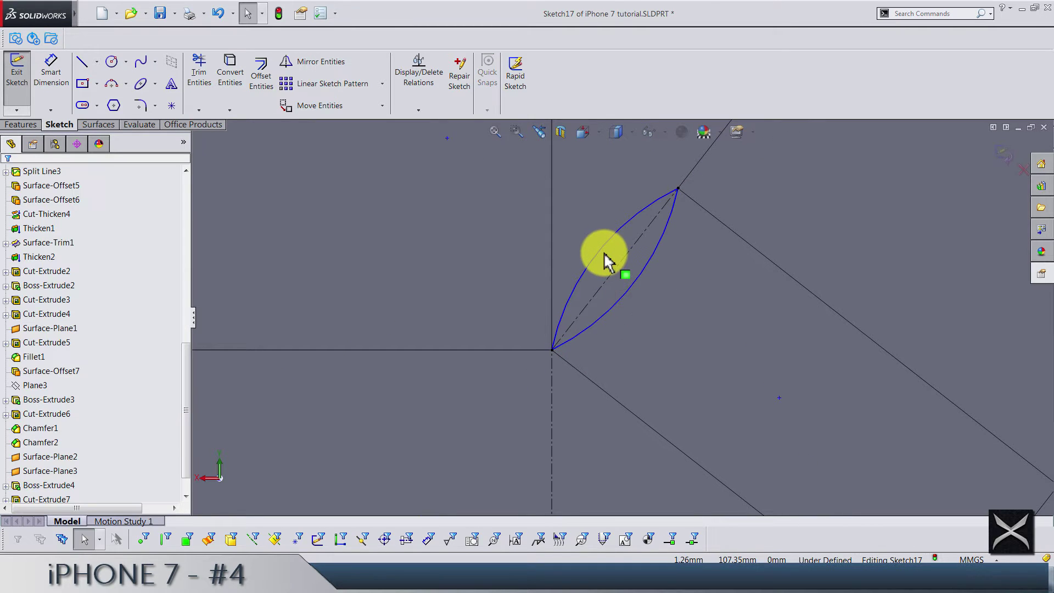
Add an Equal relation between the leaf's two arcs
left_click(600, 250)
left_click(619, 302, "ctrl")
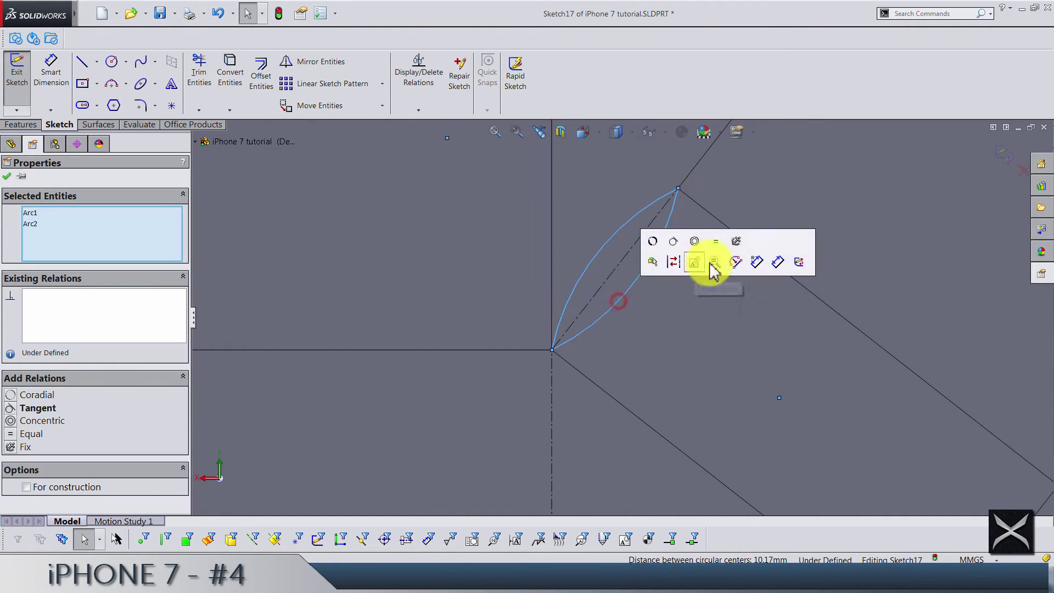
left_click(716, 242)
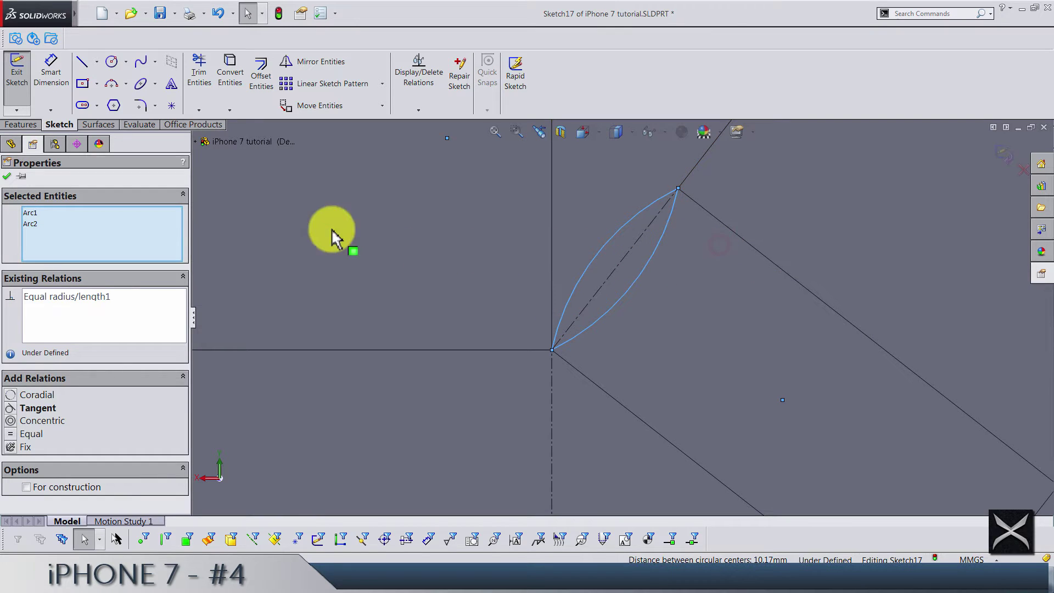
Dimension the radius of the leaf's lower right arc as 3.5 mm
left_click(57, 93)
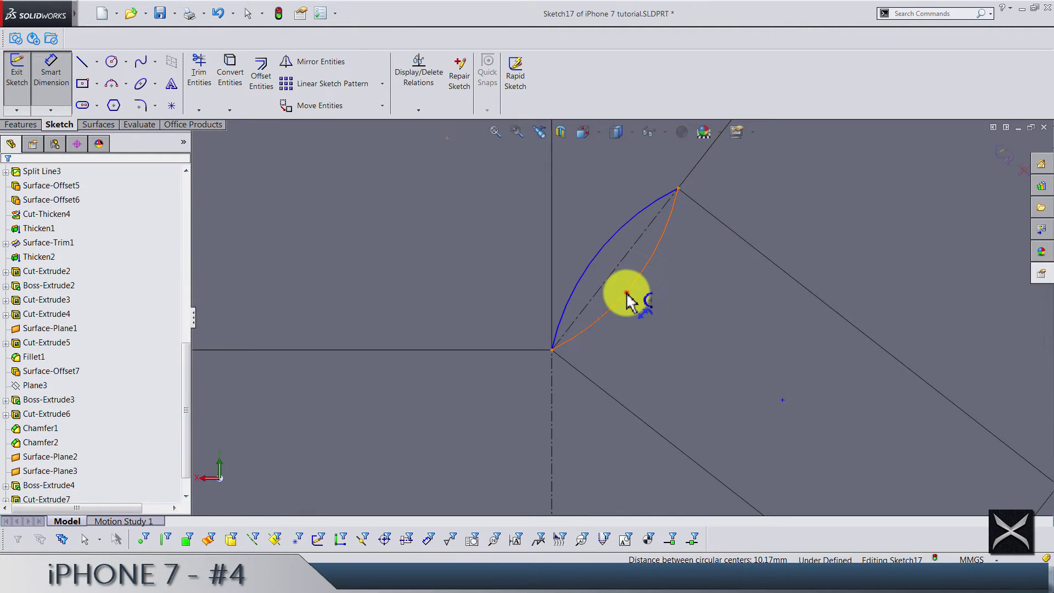
left_click(626, 292)
left_click(678, 322)
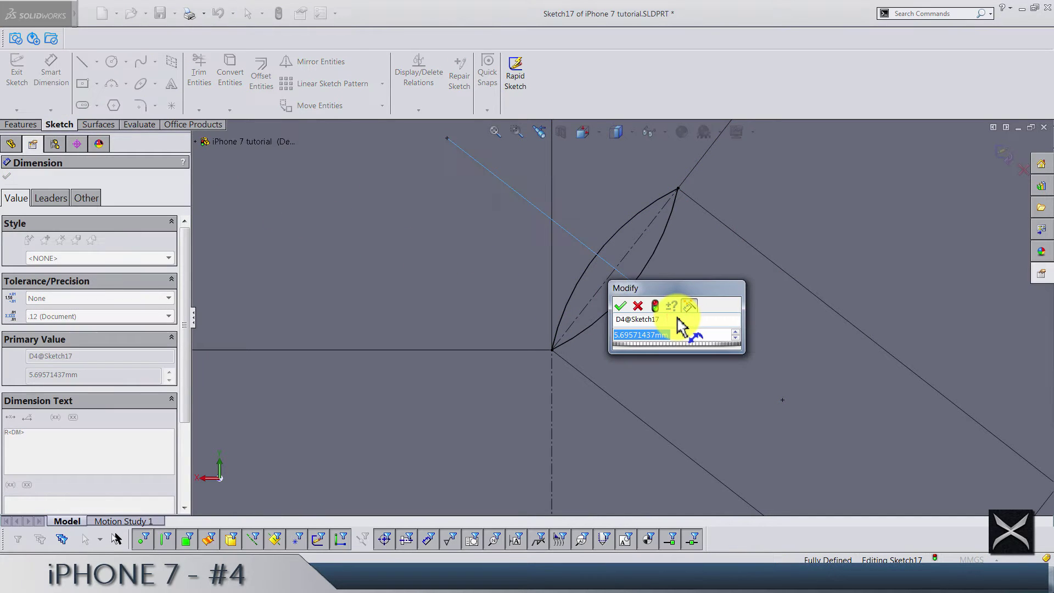
type("3.5")
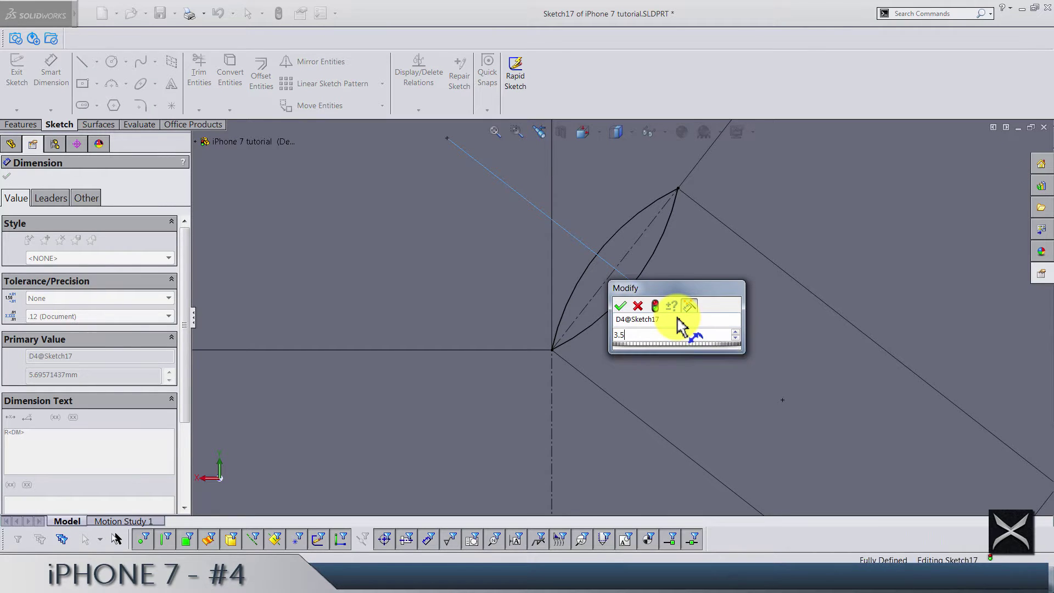
key("Return")
scroll(681, 326, "up", 3)
scroll(632, 314, "down", 3)
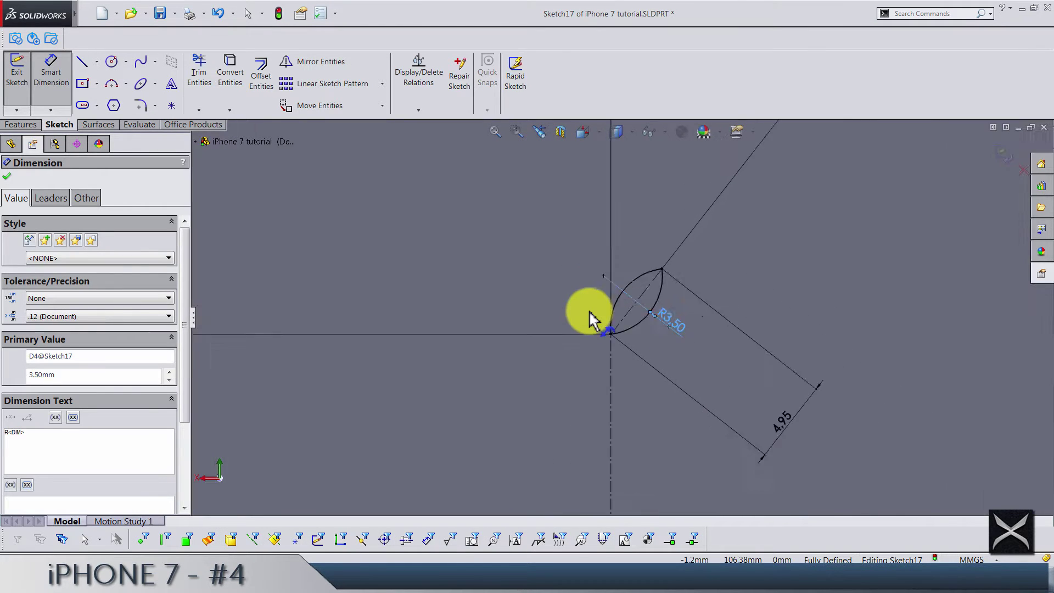
scroll(705, 324, "up", 5)
left_click(832, 313)
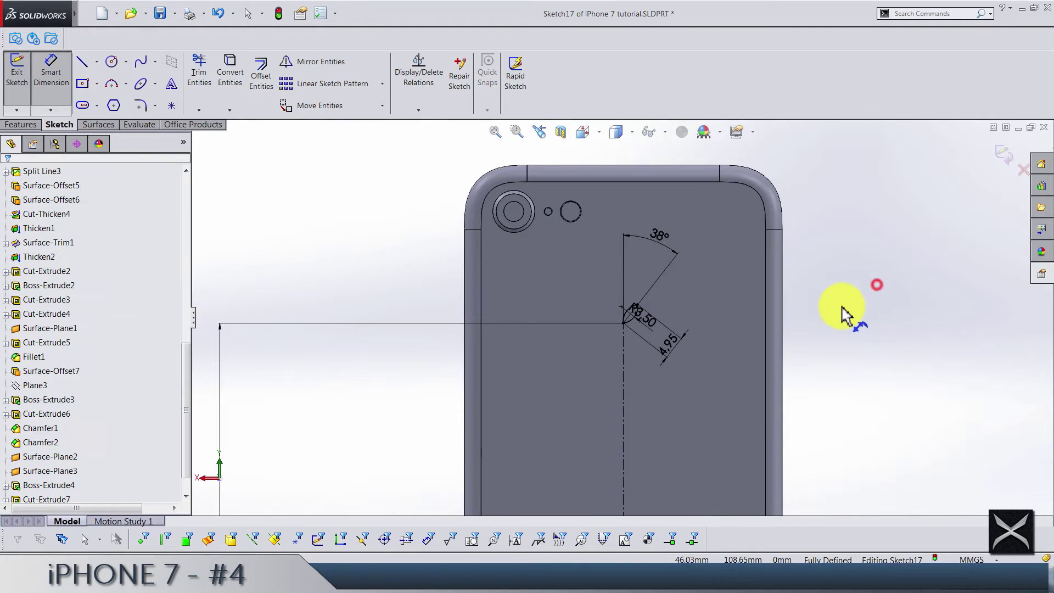
scroll(664, 315, "down", 5)
left_click(582, 346)
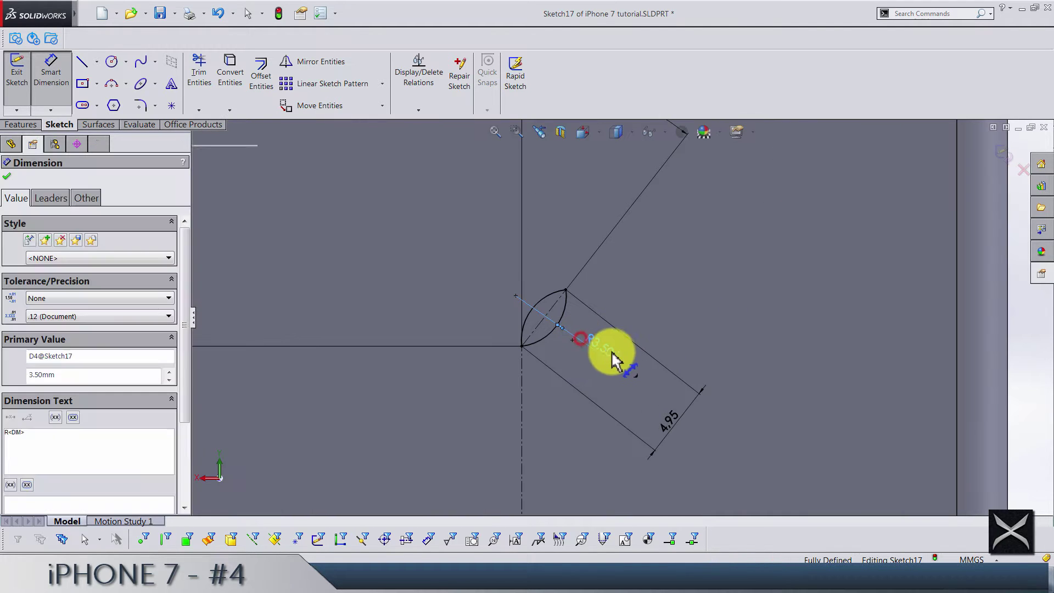
scroll(616, 354, "up", 3)
left_click(944, 289)
Exit the leaf sketch and use it to divide the phone's back face with a Split Line
left_click(1000, 159)
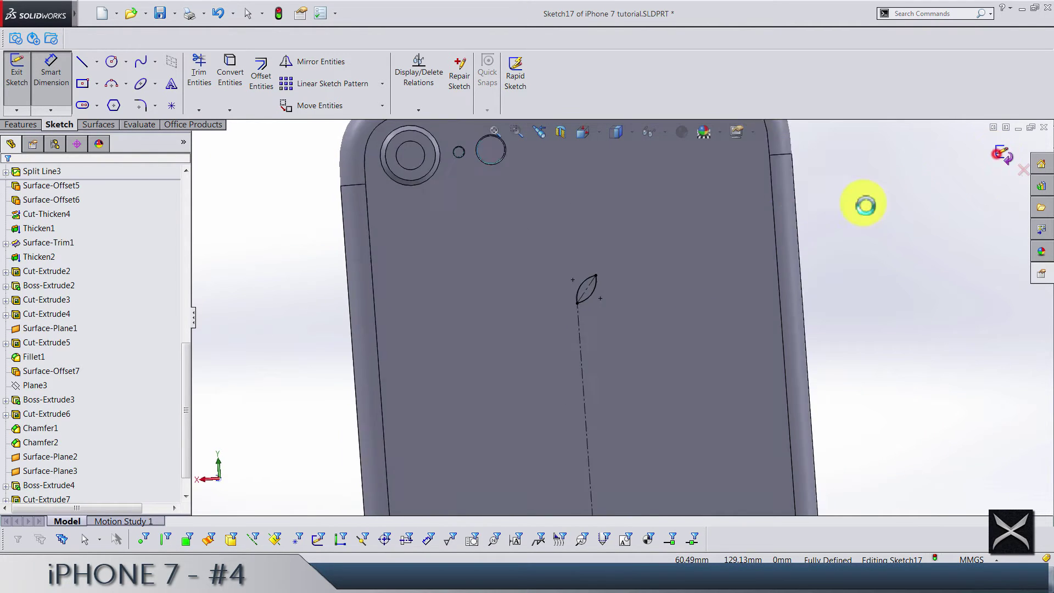
left_click(569, 98)
left_click(582, 128)
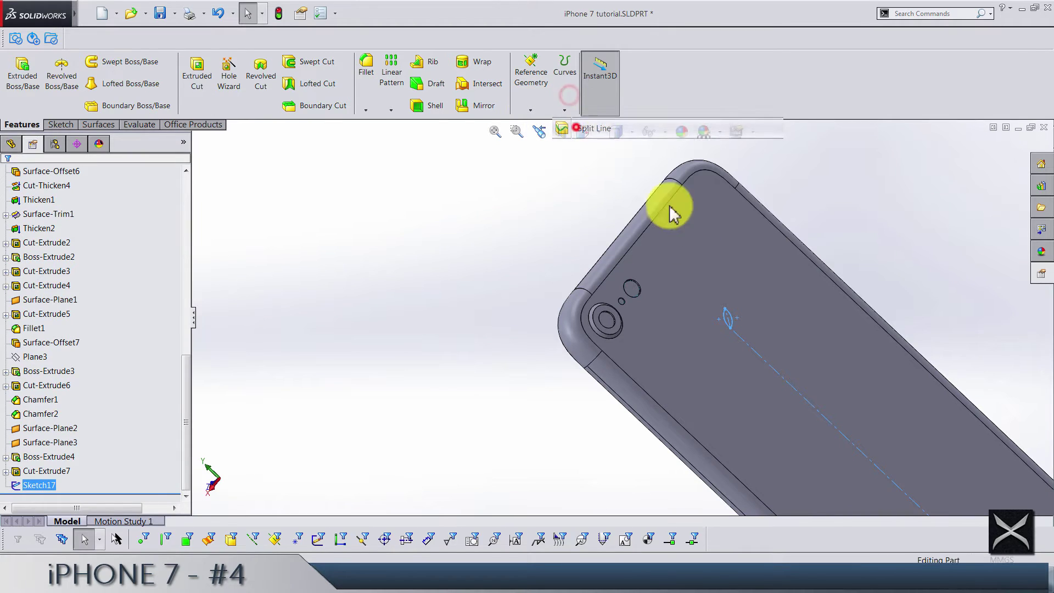
left_click(739, 250)
right_click(815, 225)
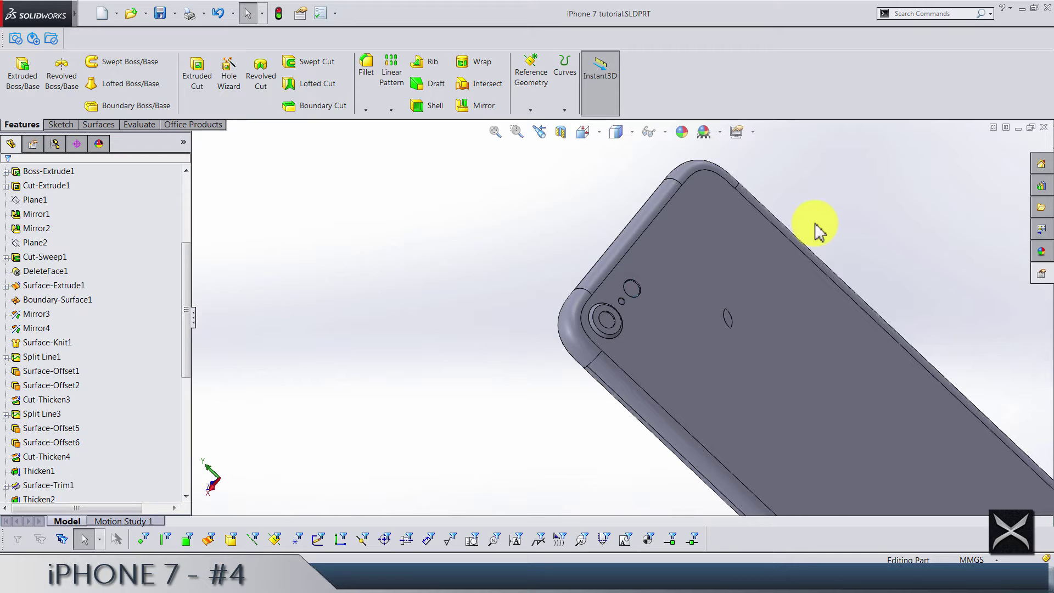
Start a sketch on the back face, viewed straight on, and draw a slanted centerline about 13 mm long below the leaf
left_click(815, 311)
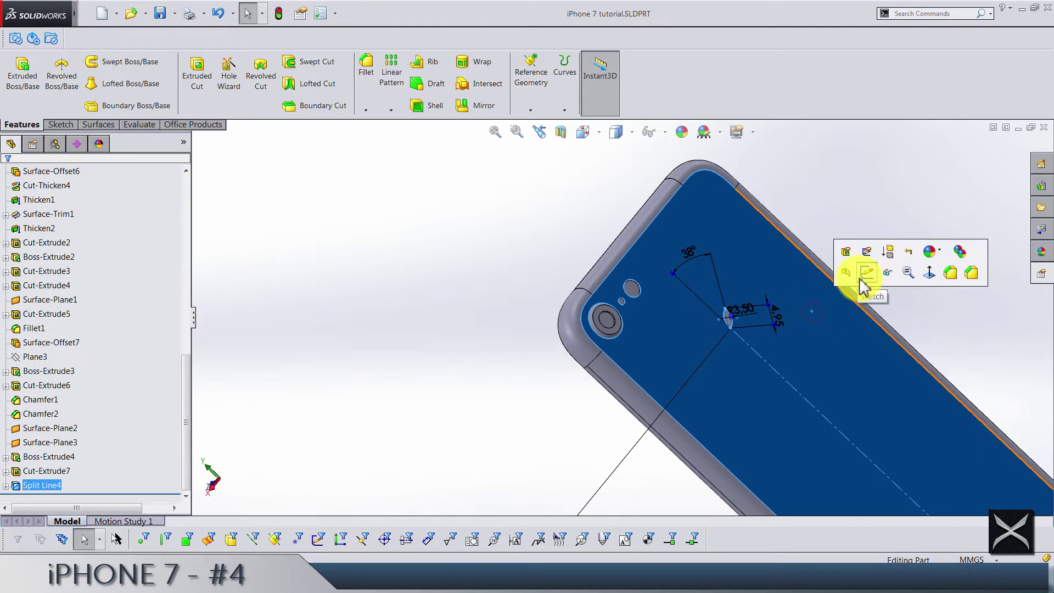
key("ctrl+8")
scroll(607, 258, "down", 3)
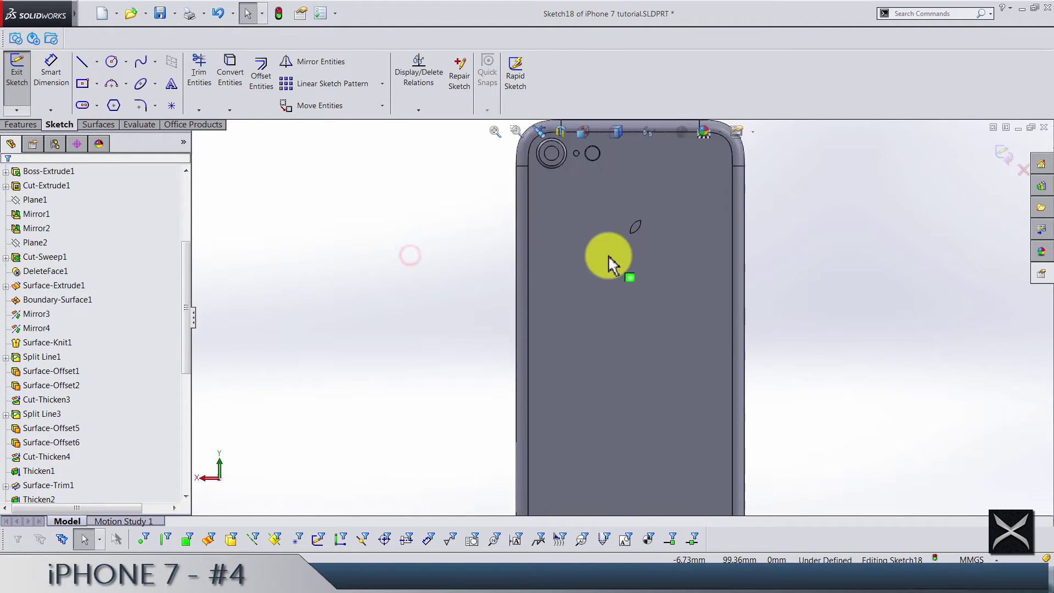
scroll(643, 258, "down", 4)
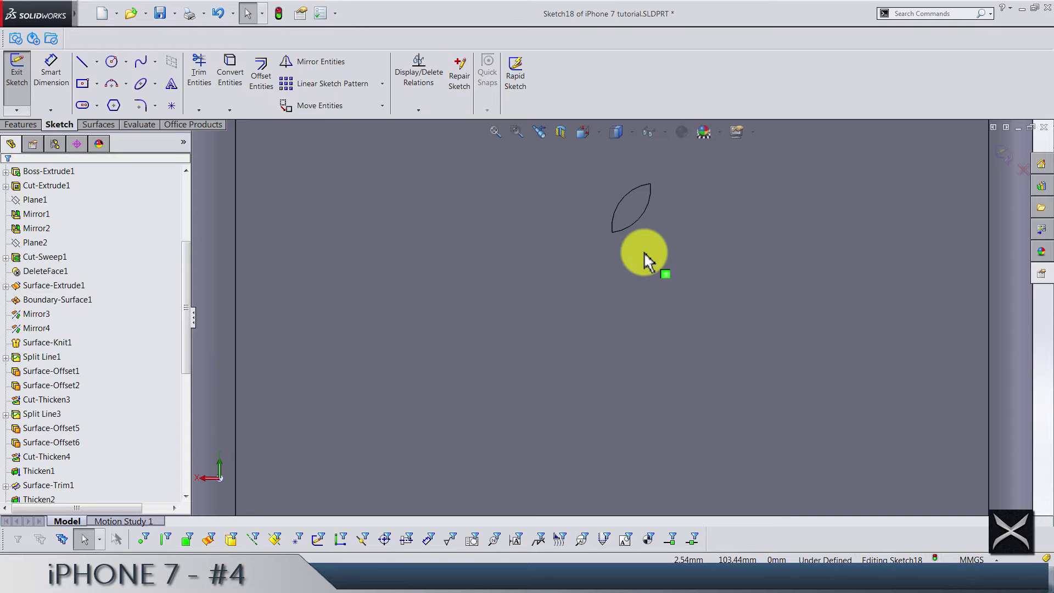
left_click(96, 61)
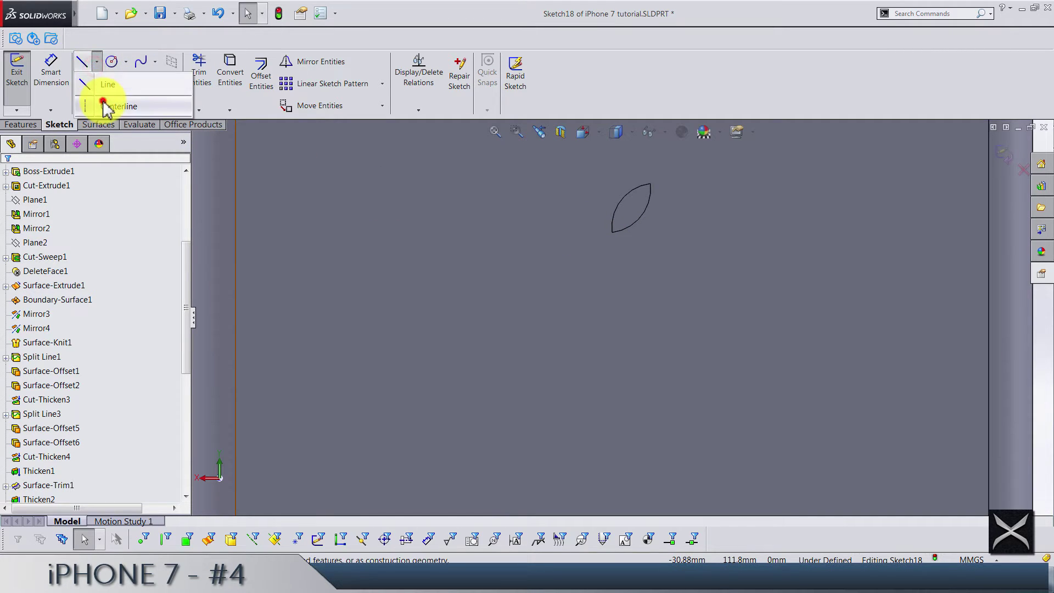
left_click(104, 105)
left_click(620, 263)
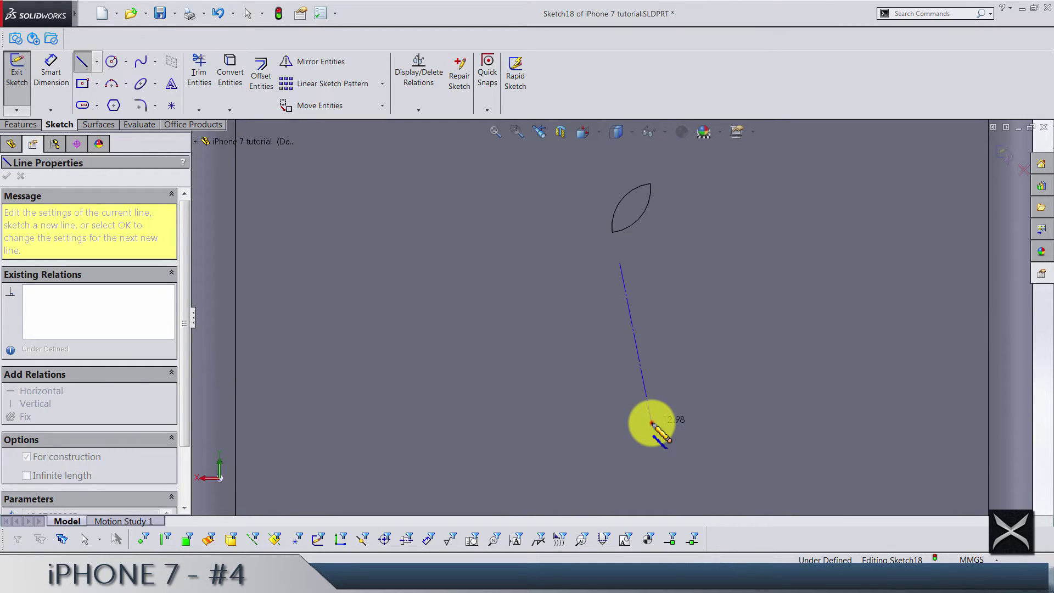
left_click(653, 425)
key("Escape")
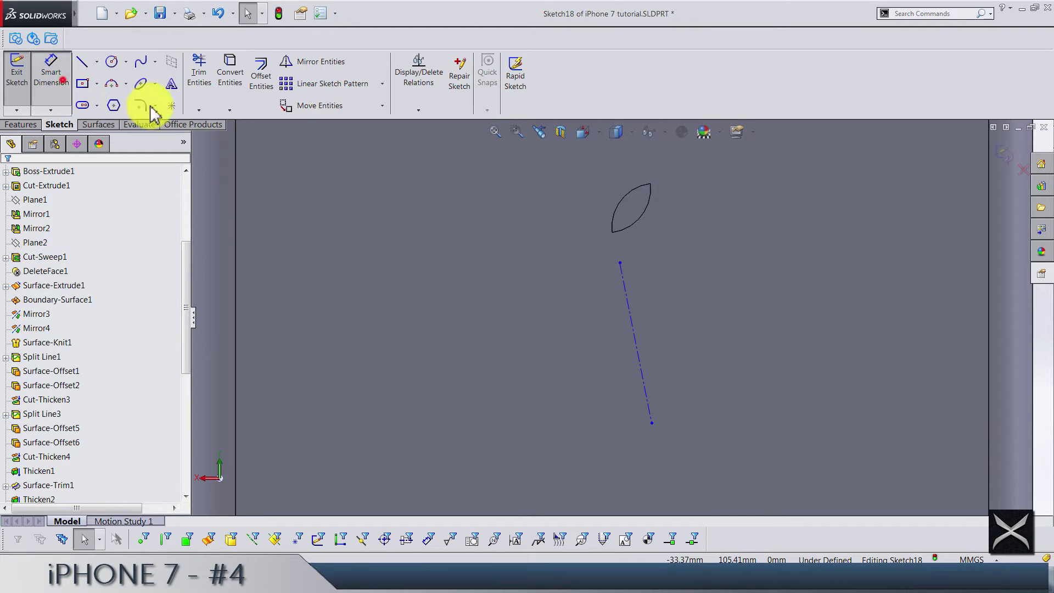
Dimension the vertical distance between the slanted centerline's endpoints as 10.5 mm
left_click(55, 77)
left_click(637, 348)
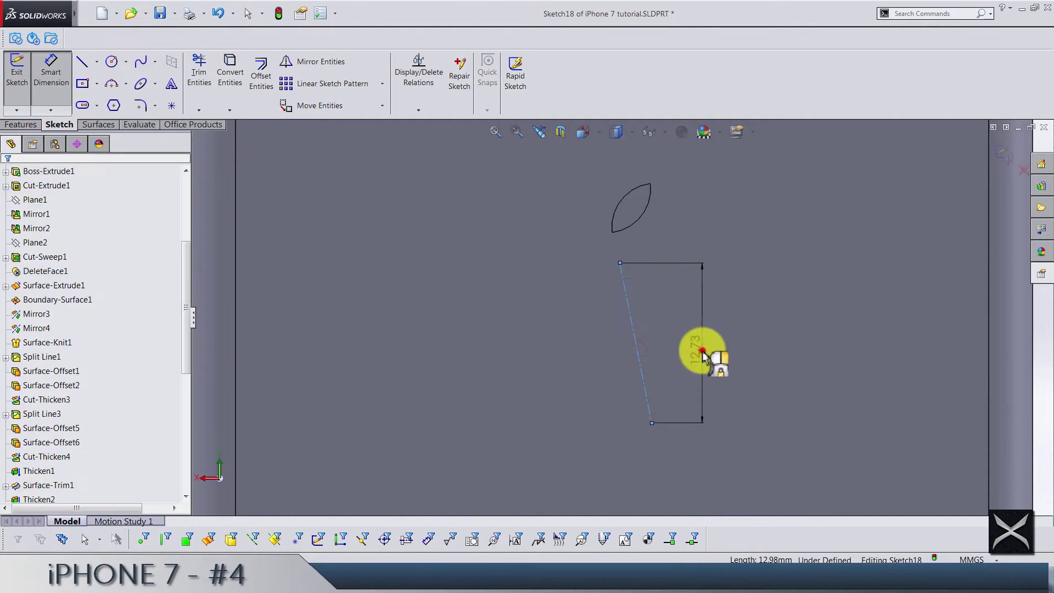
left_click(705, 354)
type("10.5")
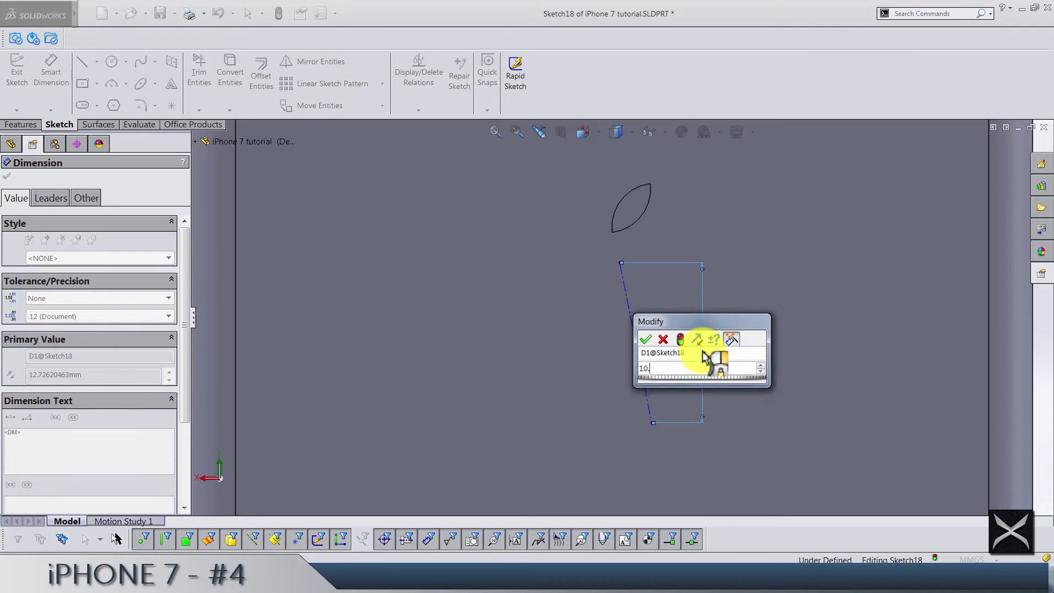
key("Return")
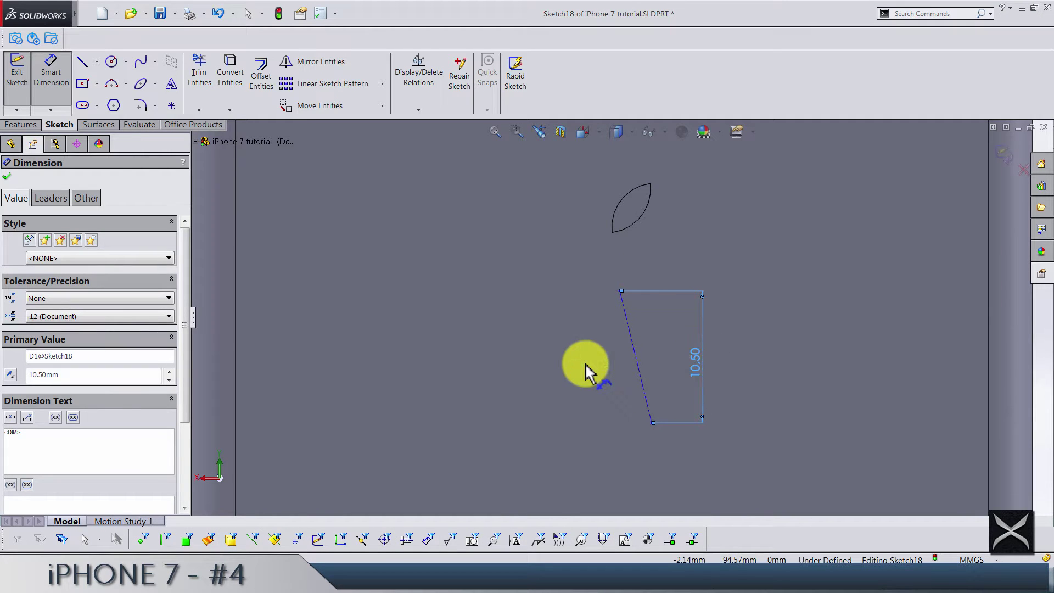
key("Escape")
Add a Vertical relation between the centerline's upper endpoint and the origin at the phone's bottom edge
left_click(621, 293)
scroll(631, 384, "down", 6)
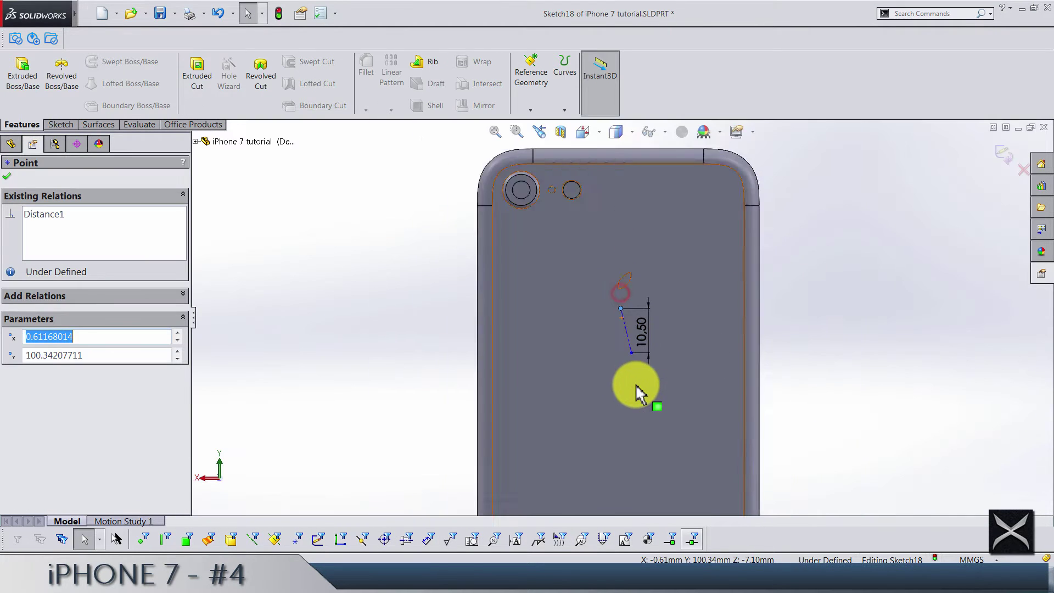
scroll(604, 469, "up", 5)
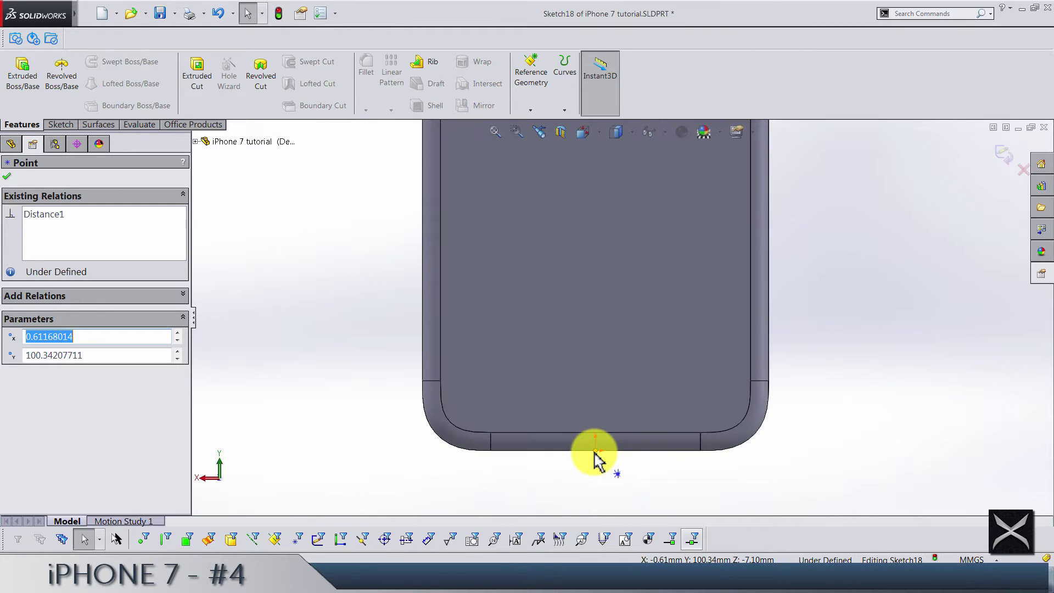
left_click(601, 442, "ctrl")
left_click(649, 398)
left_click(825, 319)
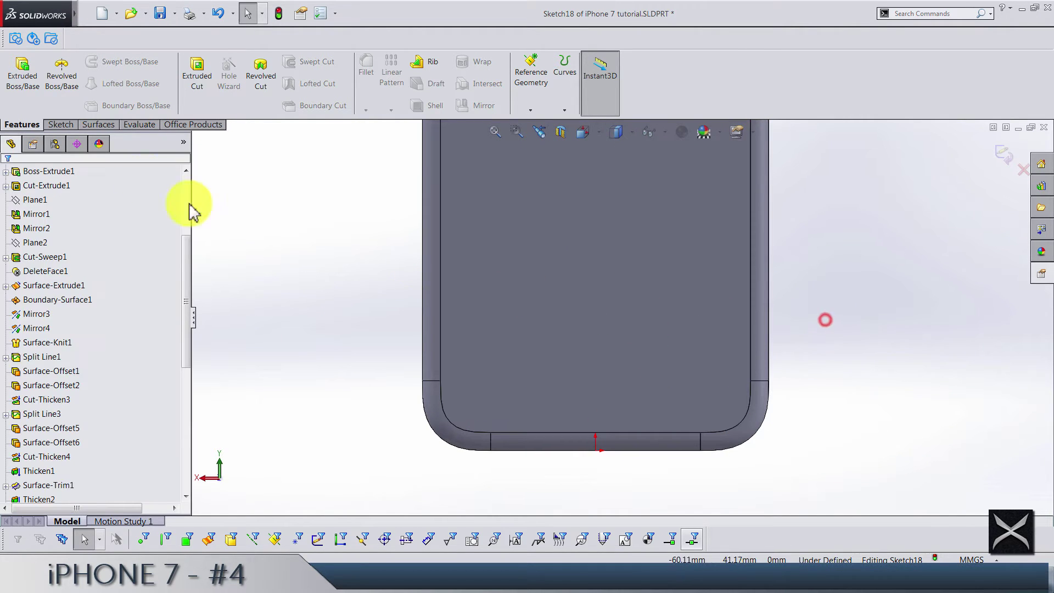
Dimension the vertical distance from the origin to the centerline's upper endpoint as 104.25 mm
left_click(61, 124)
left_click(48, 88)
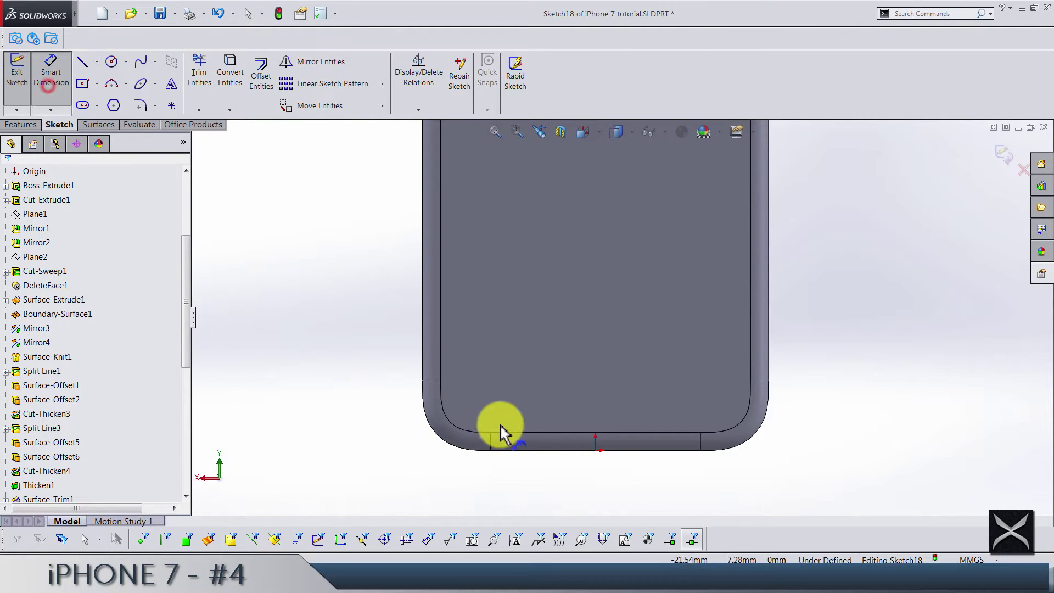
left_click(594, 447)
scroll(597, 301, "up", 5)
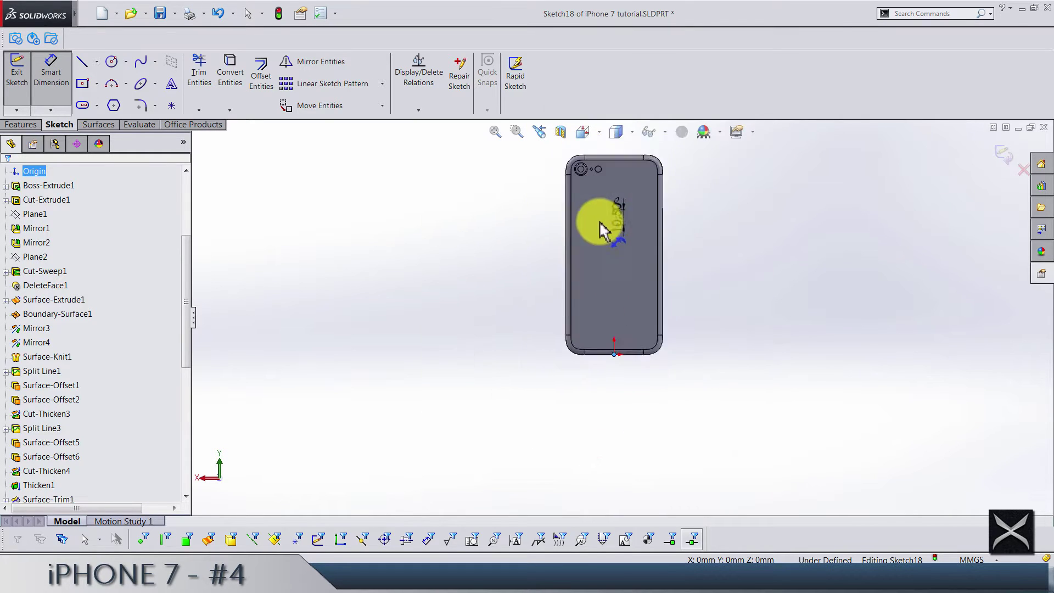
scroll(604, 222, "down", 3)
left_click(624, 251)
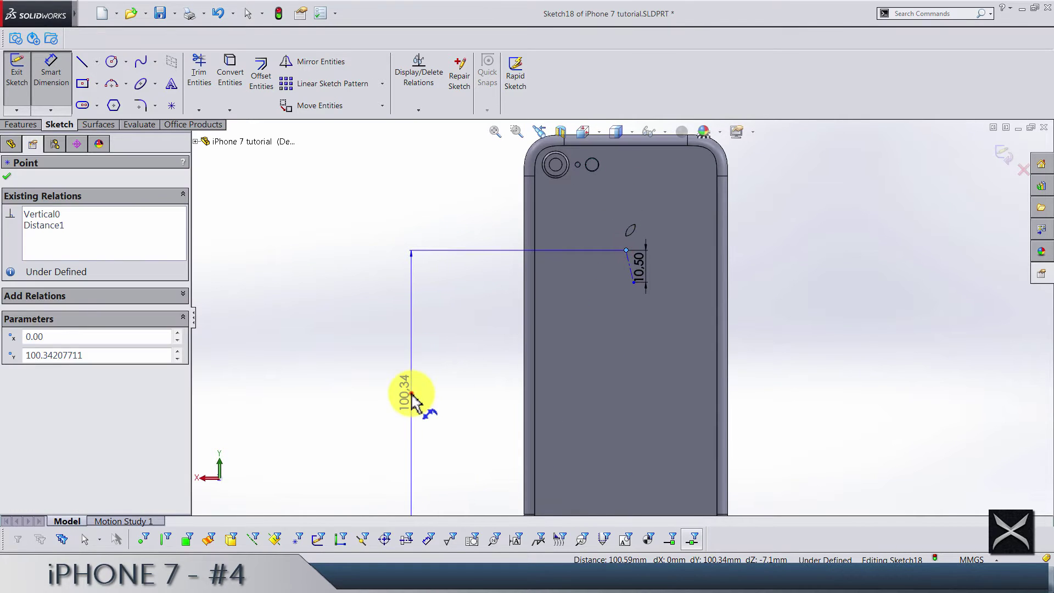
left_click(413, 397)
type("104")
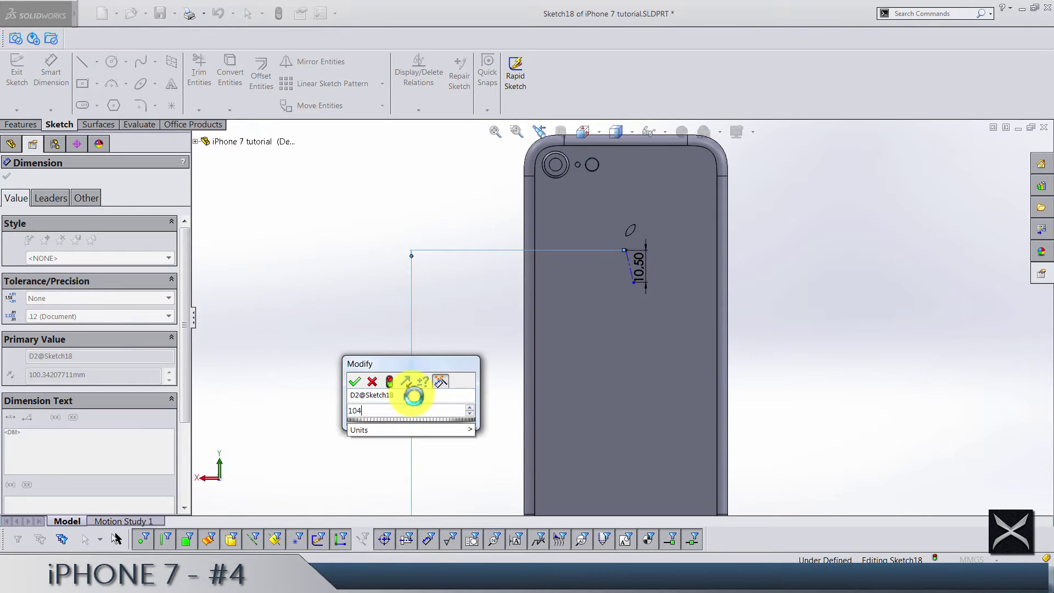
type(".25")
key("Return")
left_click(412, 190)
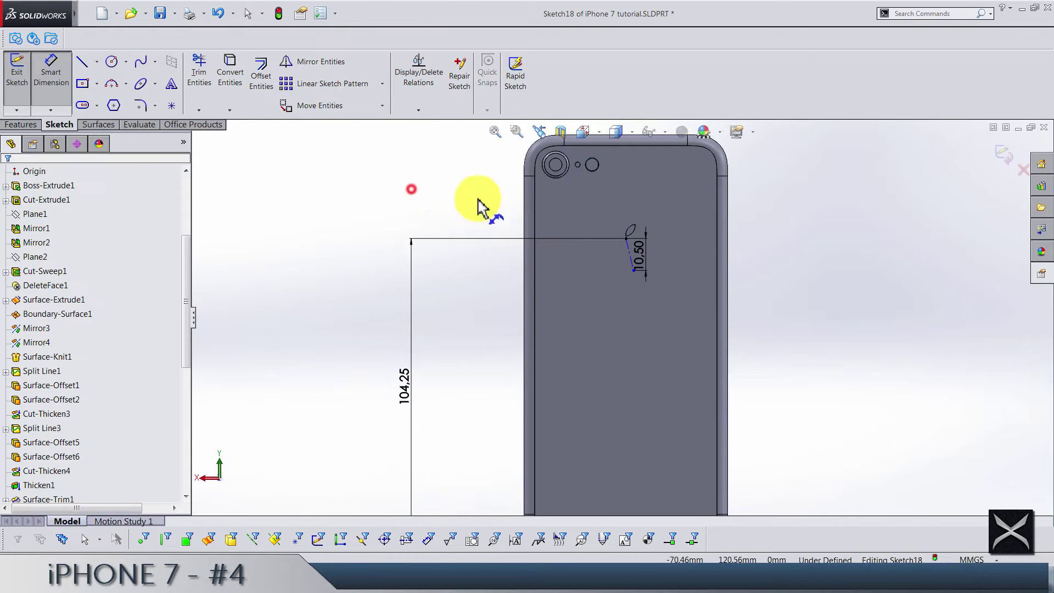
Move the centerline's 10.5 mm dimension label to the left of the phone body and leave the dimension command
left_click(627, 238)
left_click(634, 270)
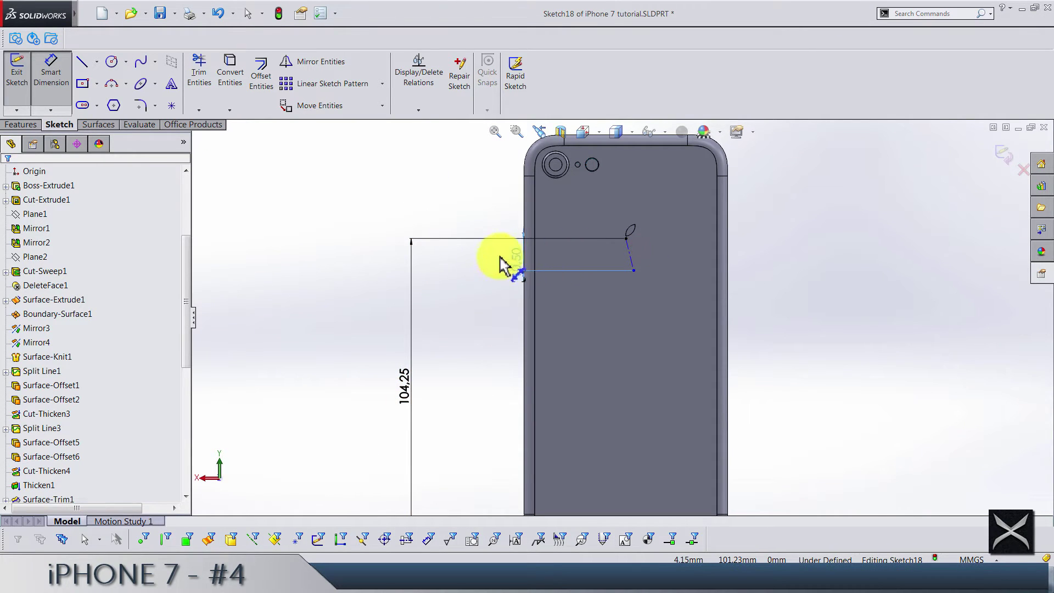
left_click(454, 212)
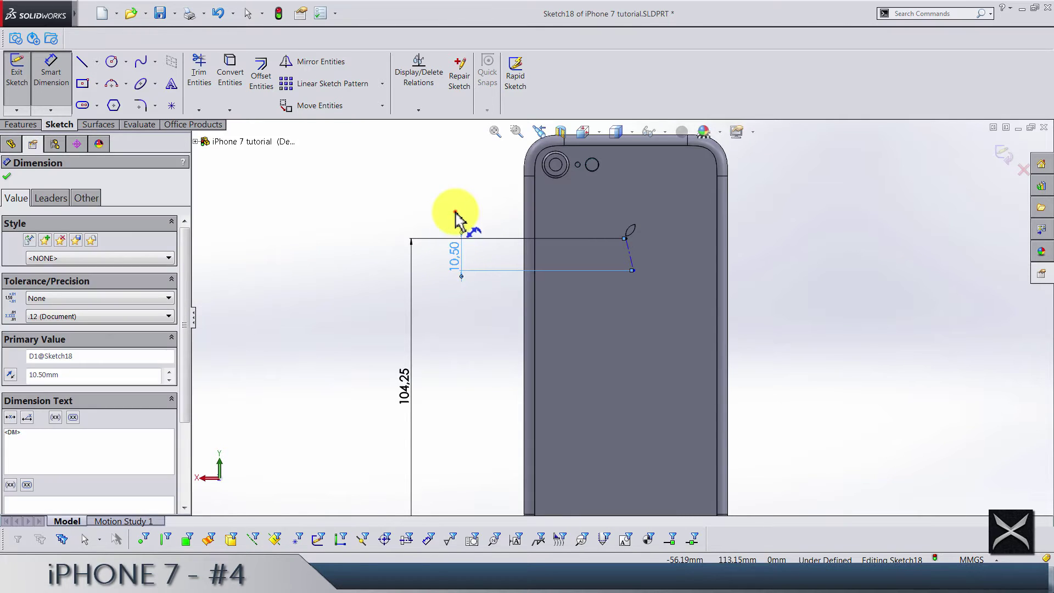
key("Escape")
scroll(640, 288, "down", 4)
scroll(637, 296, "down", 1)
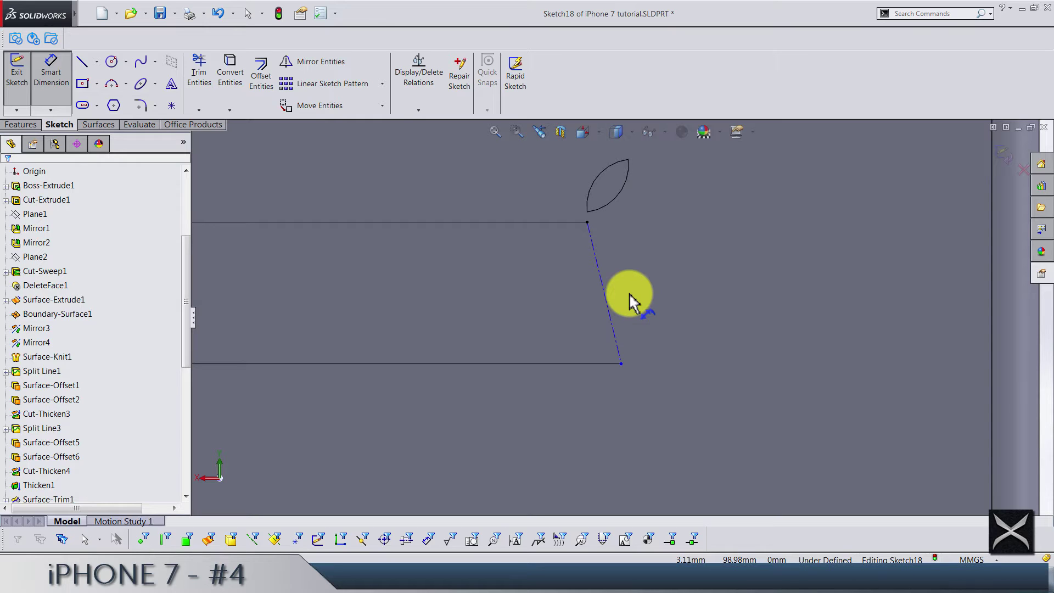
key("Escape")
left_click(48, 124)
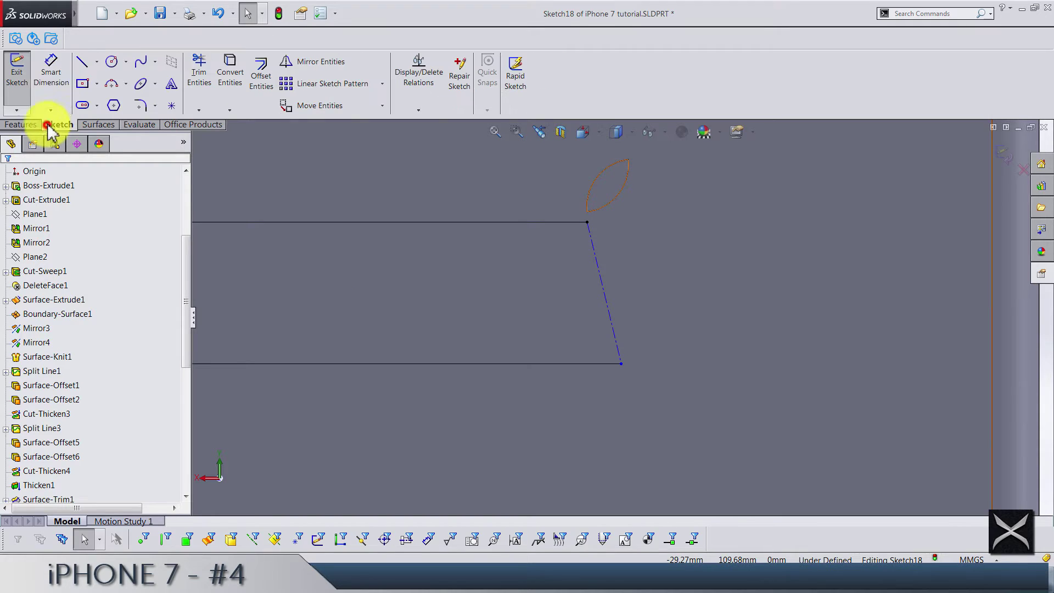
Dimension the horizontal distance between the slanted centerline's endpoints as 0.3 mm and shift the label clear of the extension lines
left_click(54, 80)
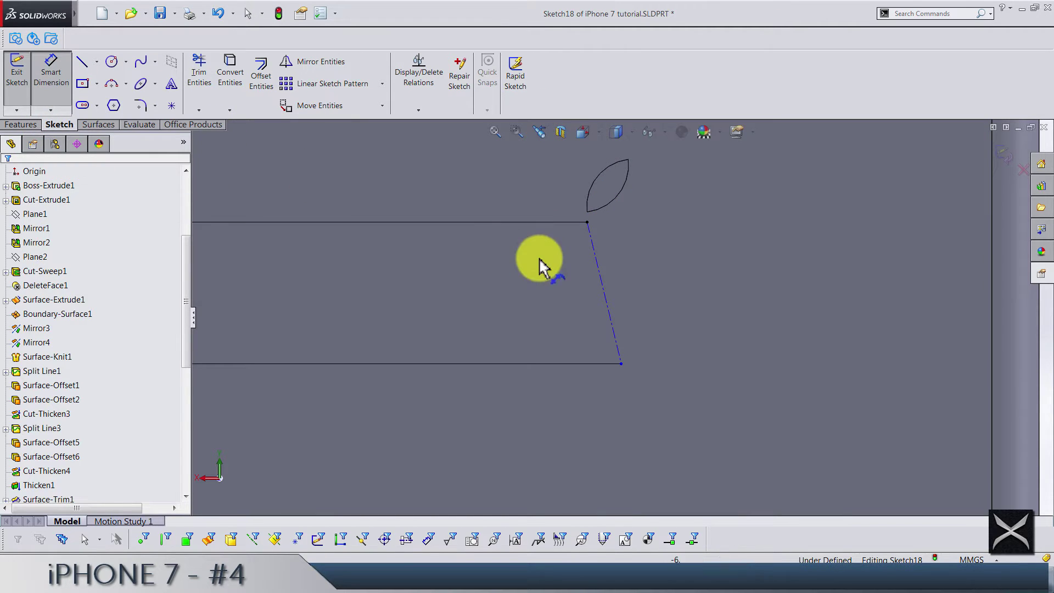
left_click(586, 223)
left_click(620, 365)
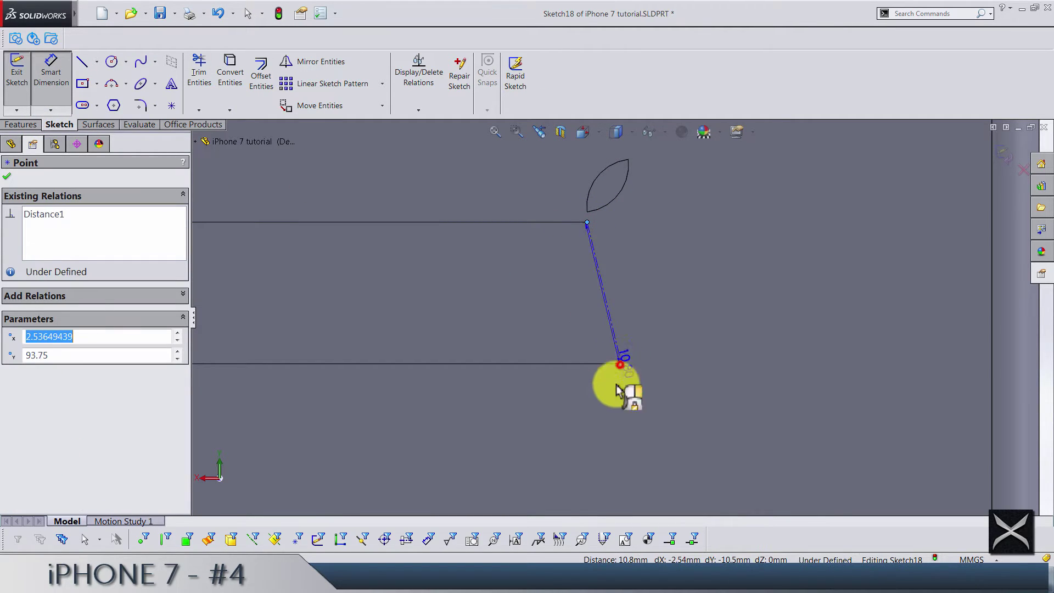
left_click(595, 463)
type("0.3")
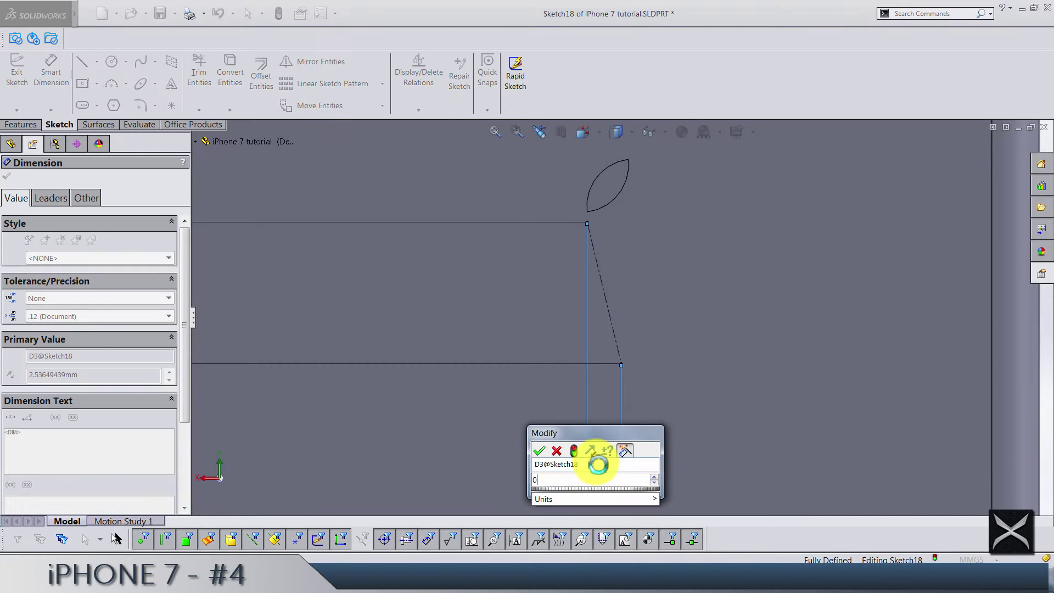
key("Return")
left_click_drag(598, 449, 654, 449)
left_click(653, 406)
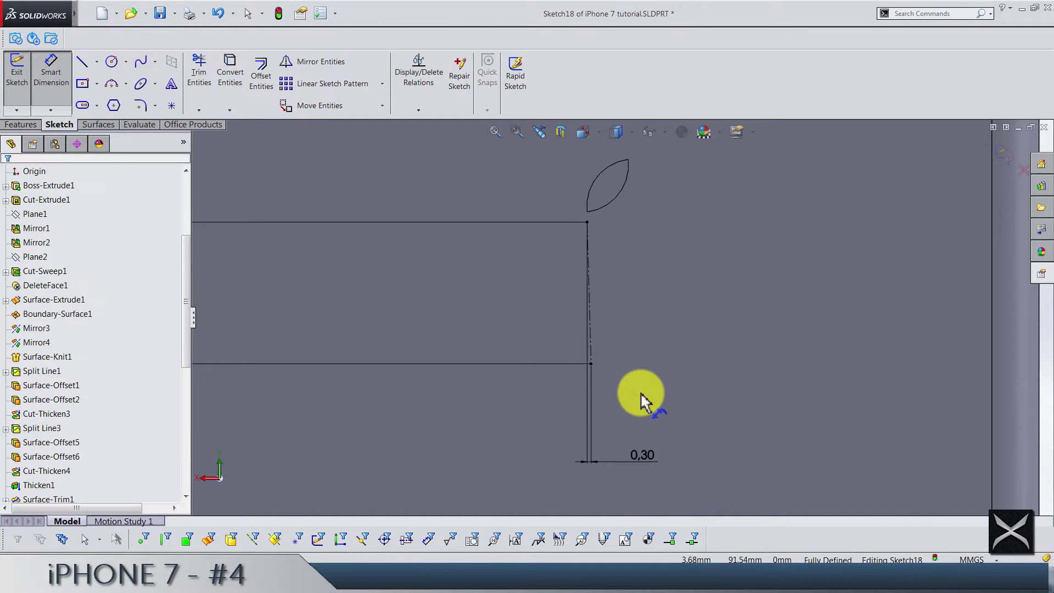
scroll(639, 420, "up", 4)
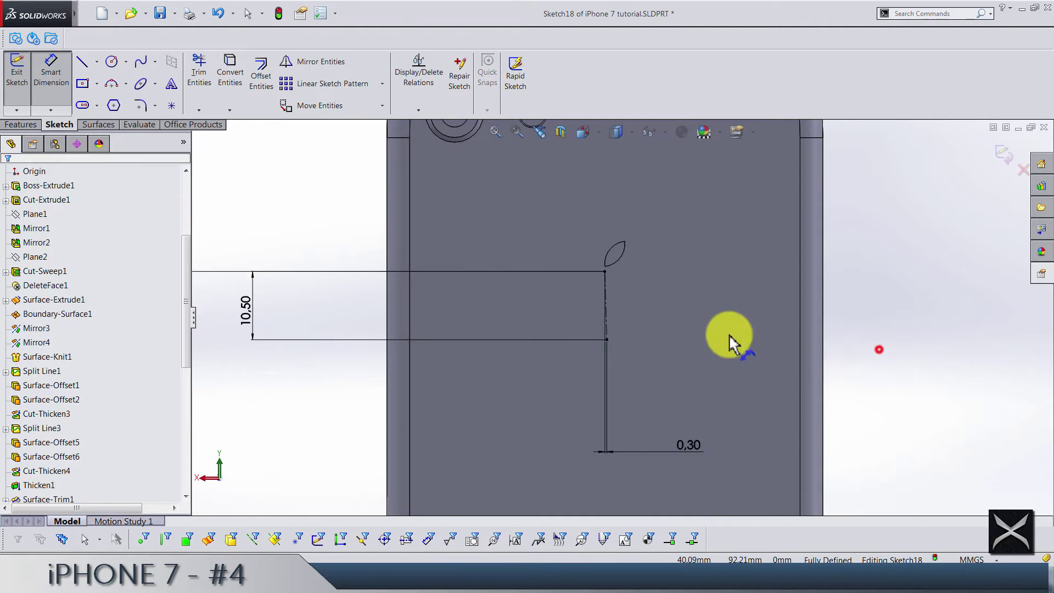
scroll(606, 298, "down", 5)
key("Escape")
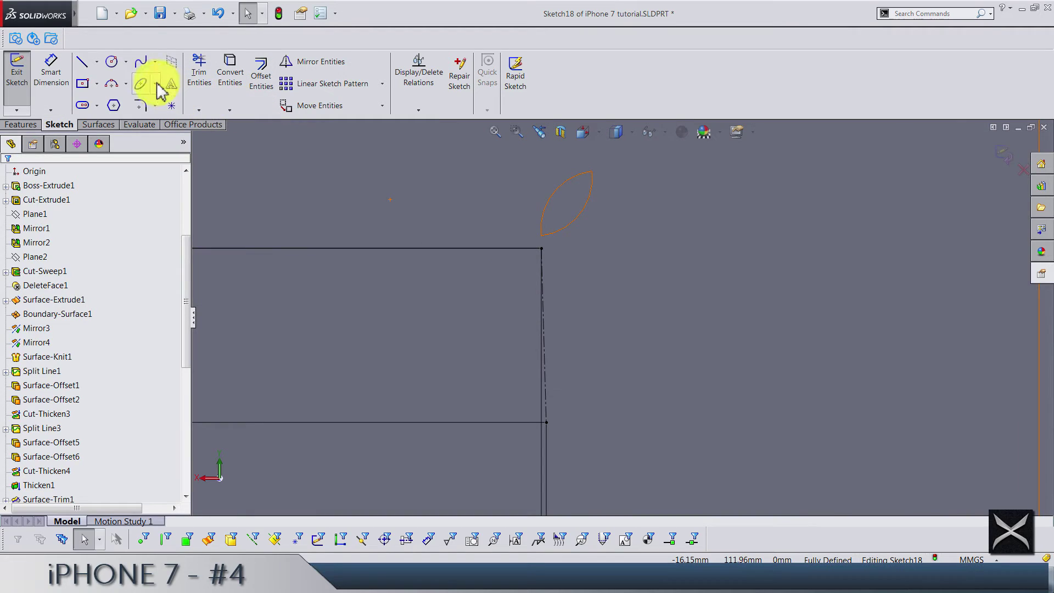
Sketch an open ten-point spline for the apple outline through both centerline endpoints, leaving a gap on the bite side
left_click(141, 64)
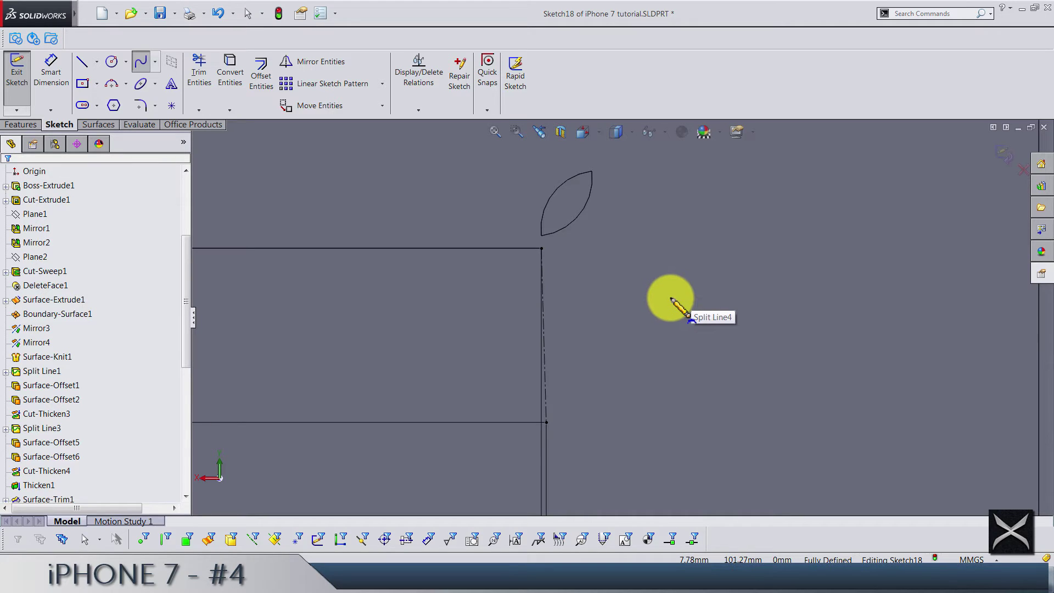
left_click(670, 298)
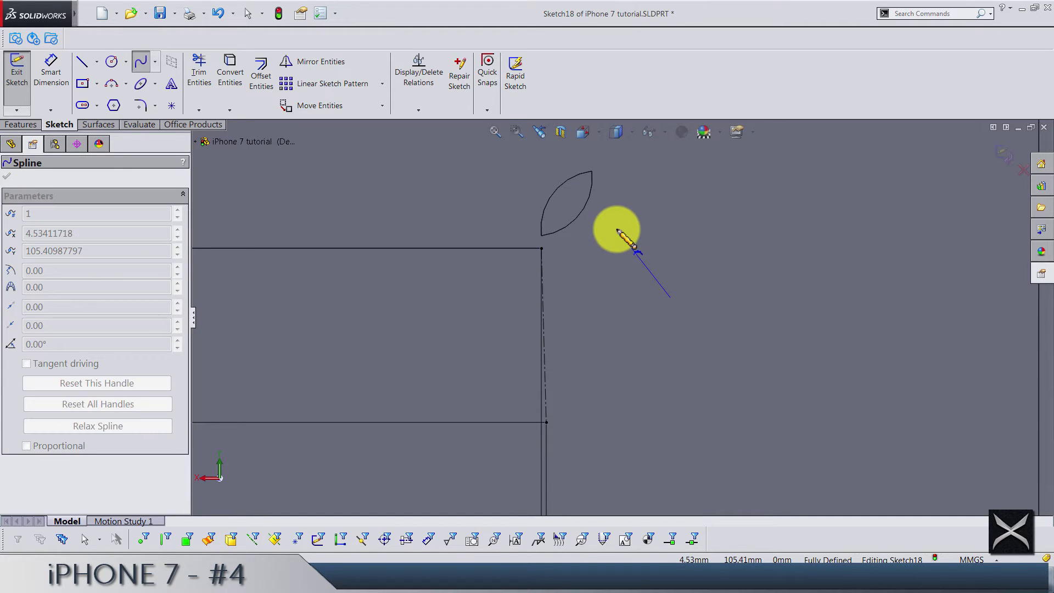
left_click(624, 220)
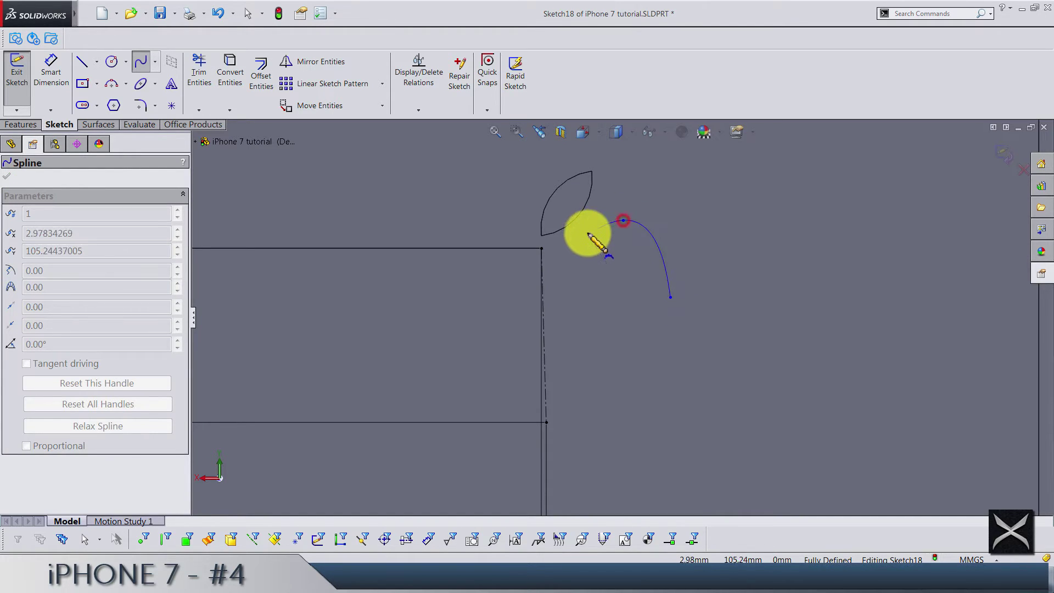
left_click(540, 250)
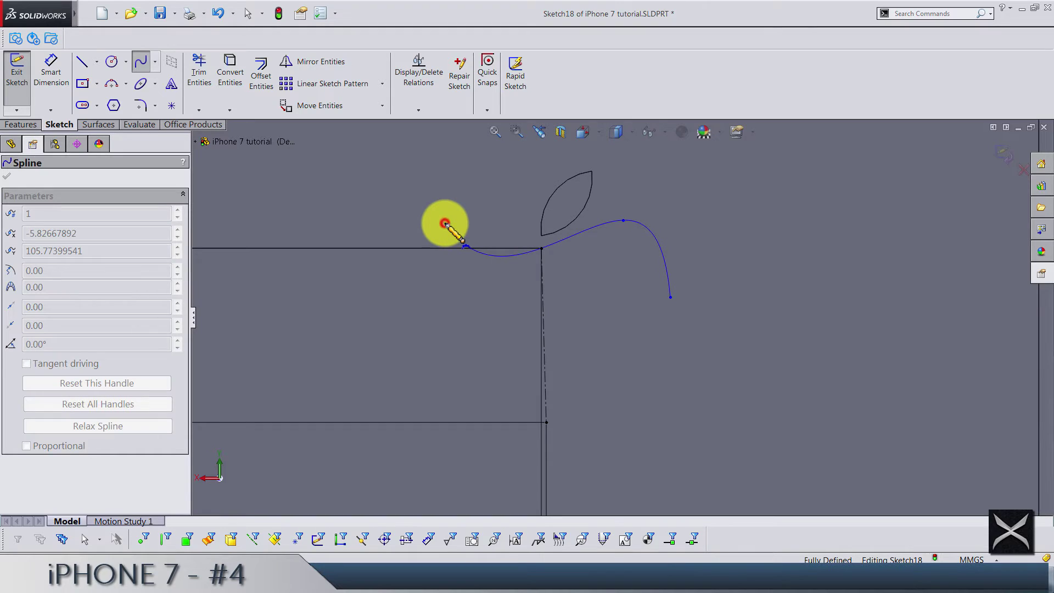
left_click(444, 223)
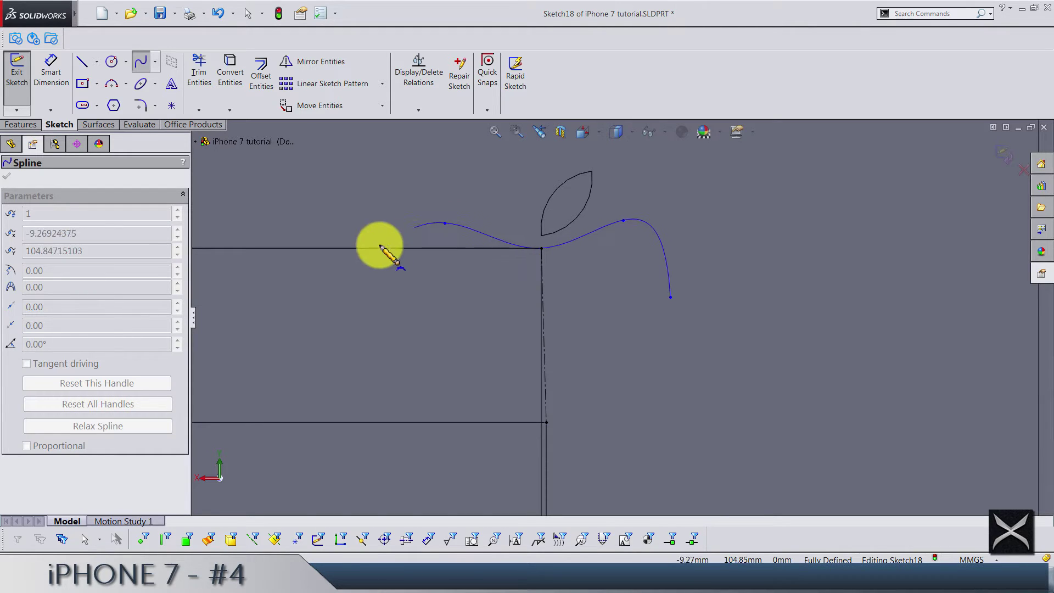
left_click(365, 306)
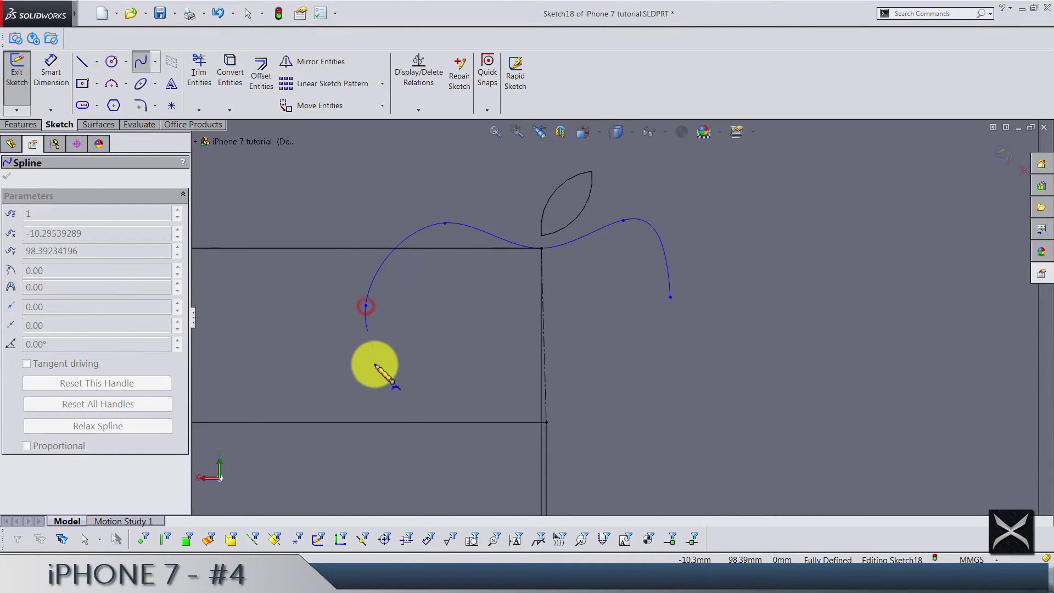
left_click(393, 422)
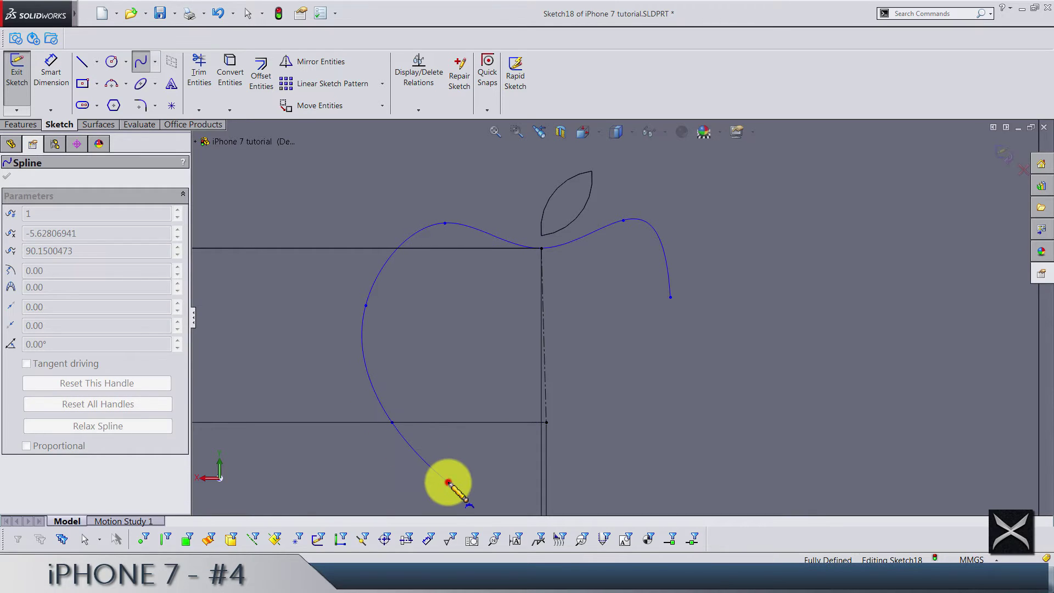
left_click(448, 482)
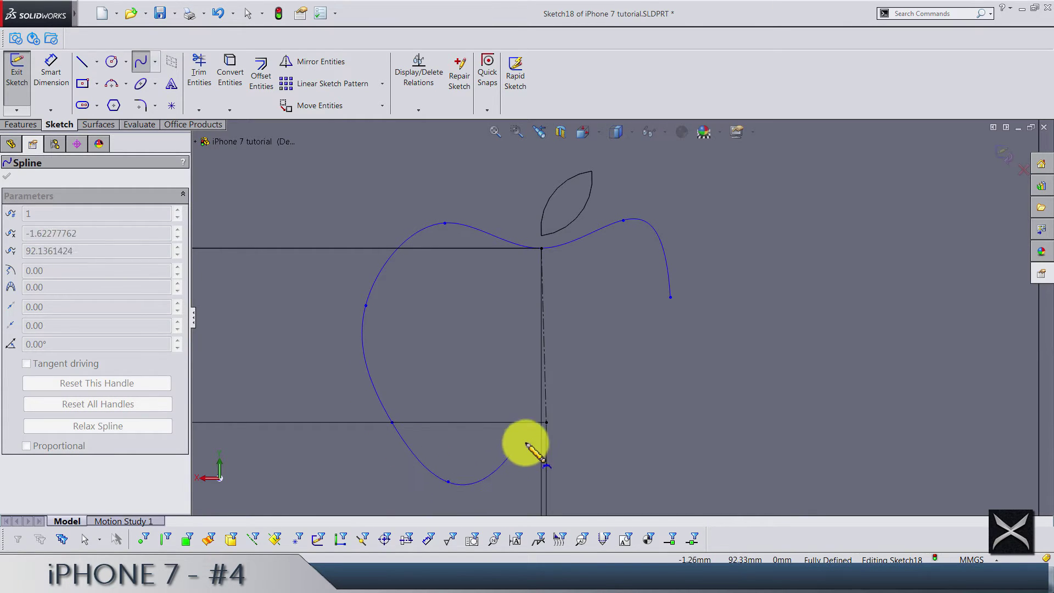
left_click(546, 423)
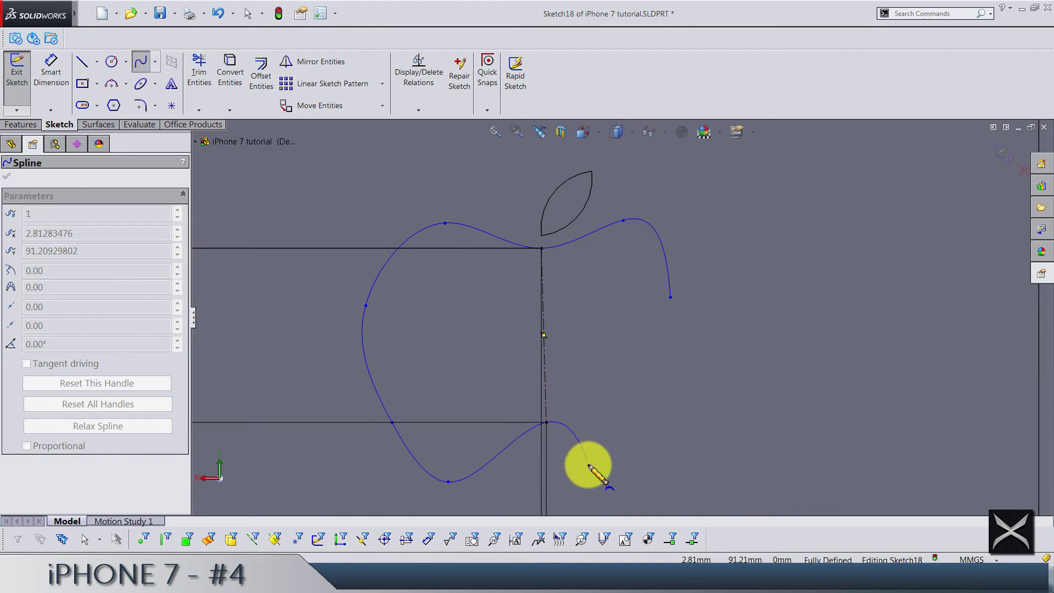
left_click(589, 465)
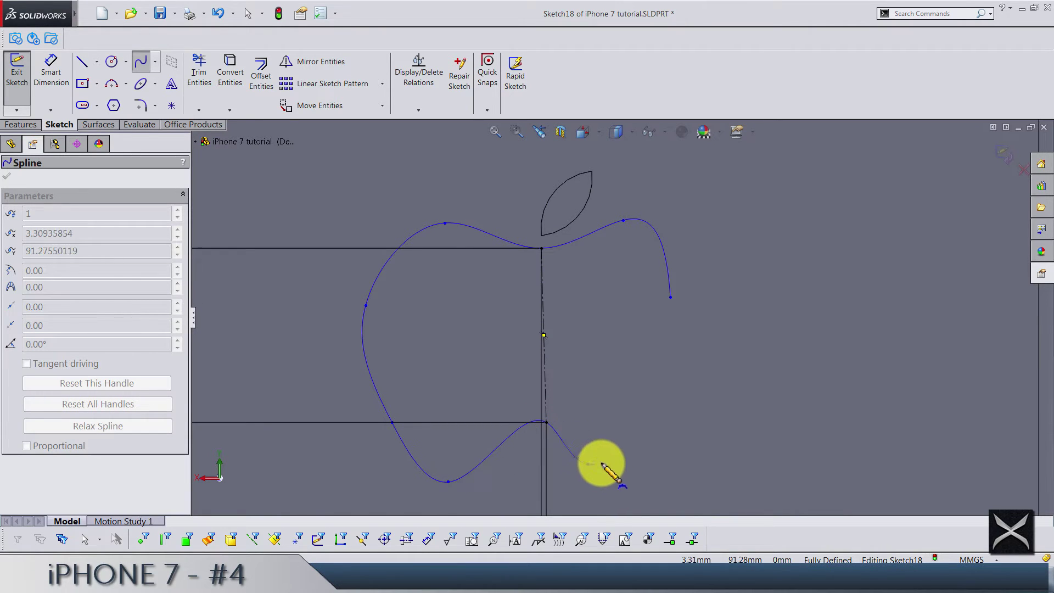
double_click(670, 403)
key("Escape")
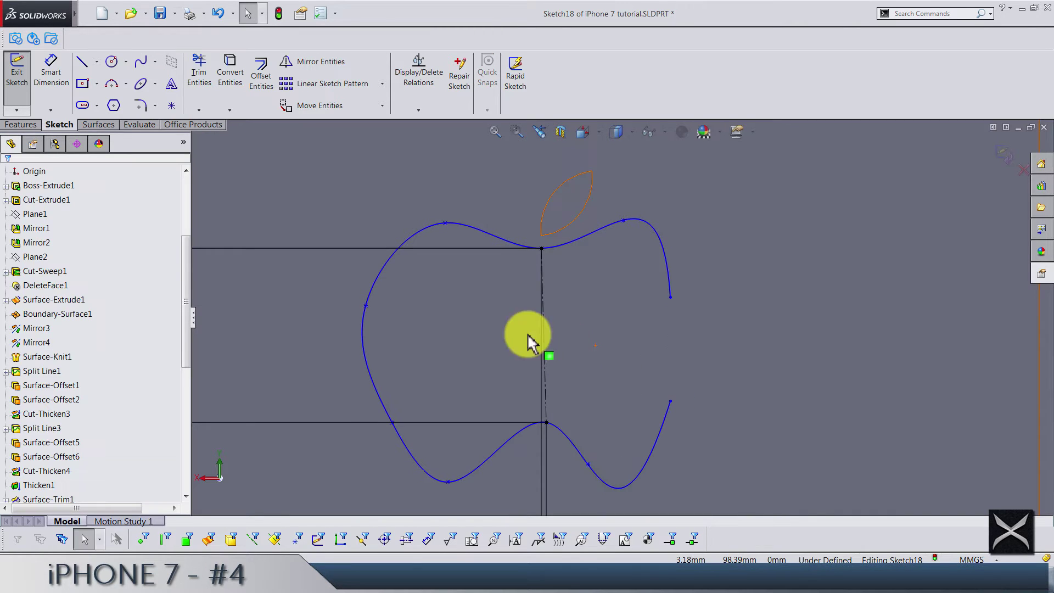
Draw a vertical centerline about 6 mm long joining the spline's two open ends across the bite gap
left_click(96, 62)
left_click(102, 95)
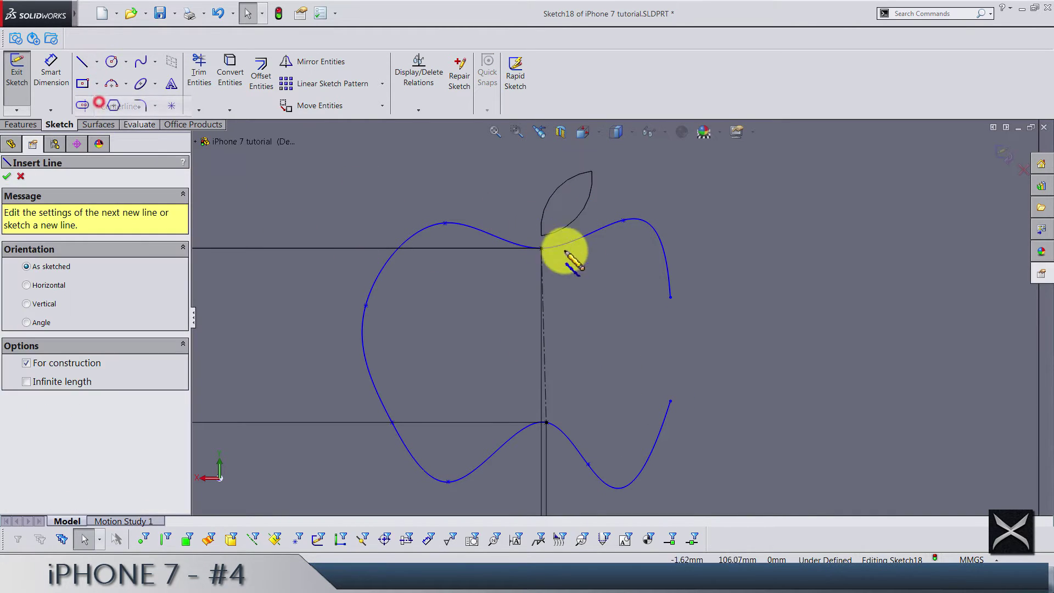
left_click(671, 298)
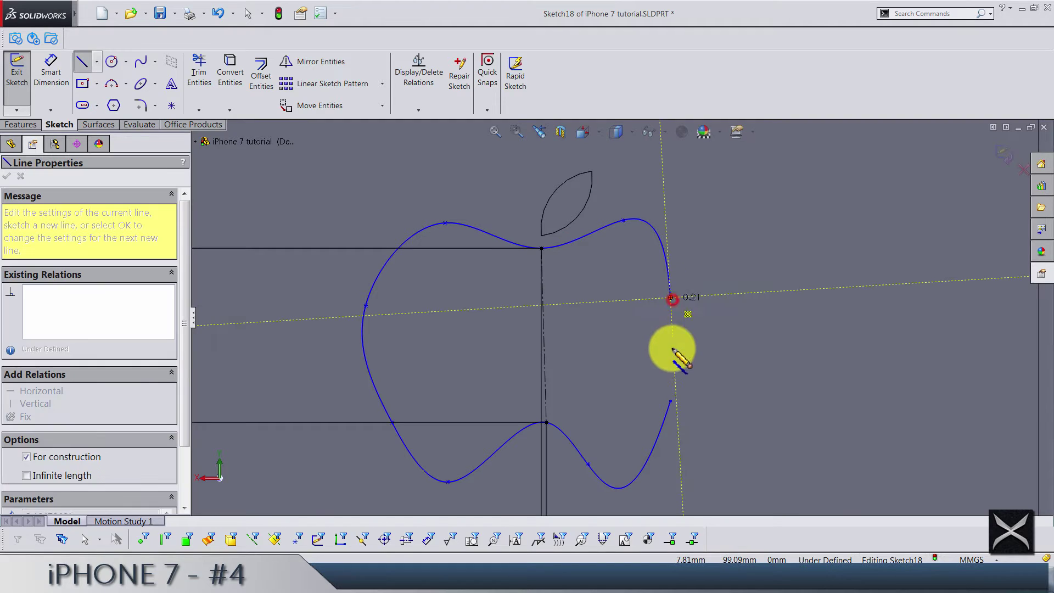
double_click(671, 401)
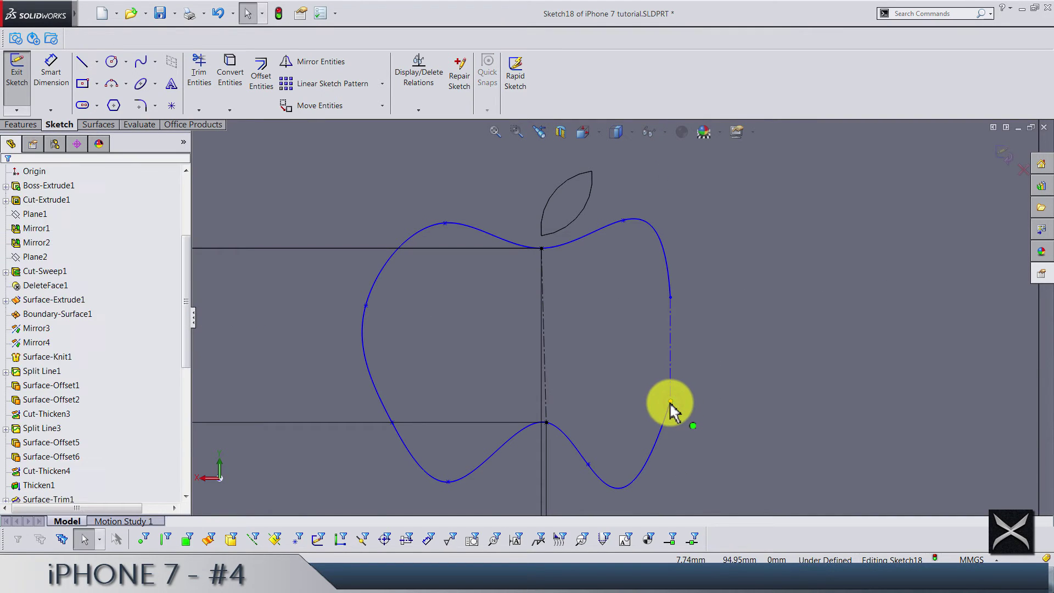
Delete the Vertical relation from the bite-side centerline and move its lower endpoint slightly outward, away from the apple's middle
left_click(670, 402)
left_click_drag(677, 401, 670, 400)
left_click(671, 369)
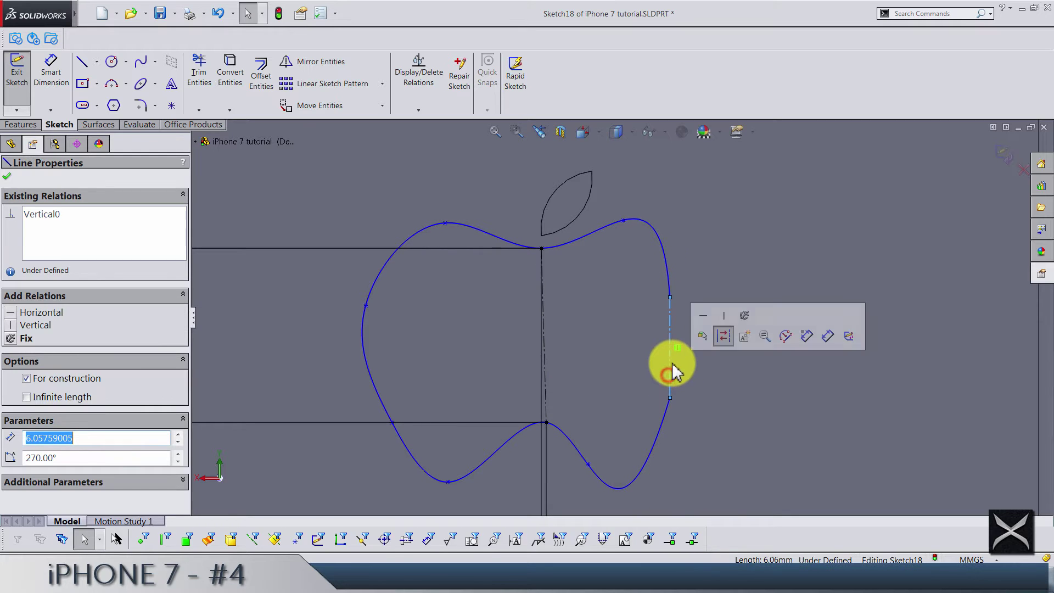
key("Escape")
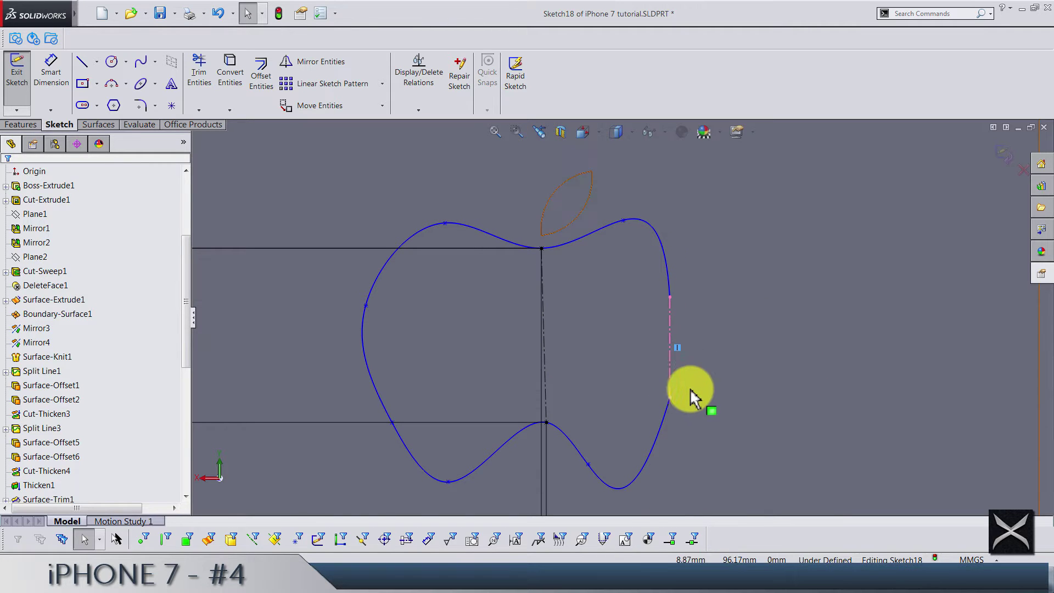
left_click(668, 362)
left_click(75, 213)
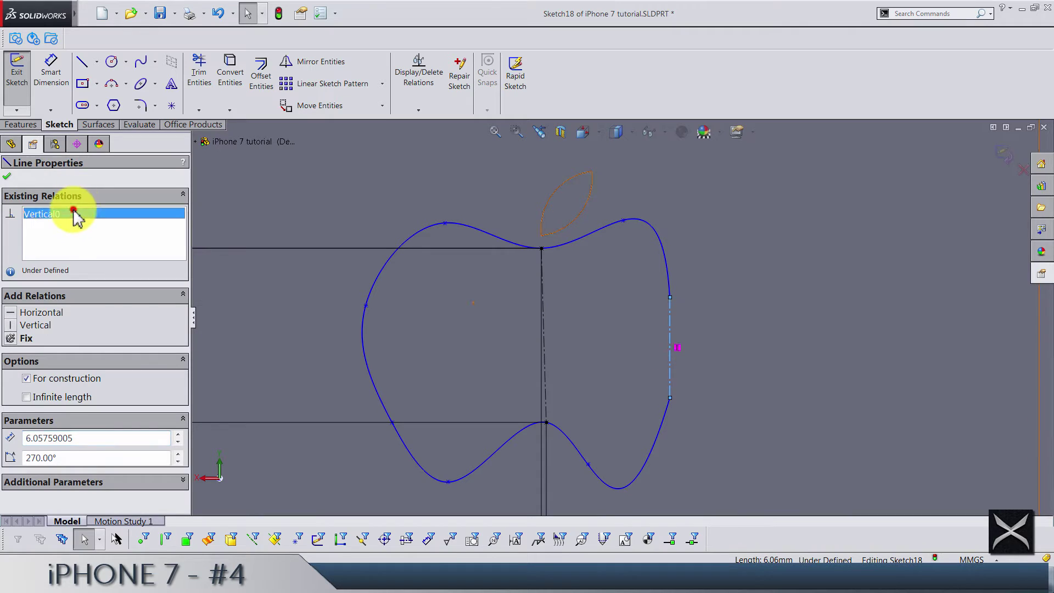
key("Delete")
key("Escape")
left_click_drag(672, 403, 692, 405)
scroll(686, 409, "up", 3)
key("Escape")
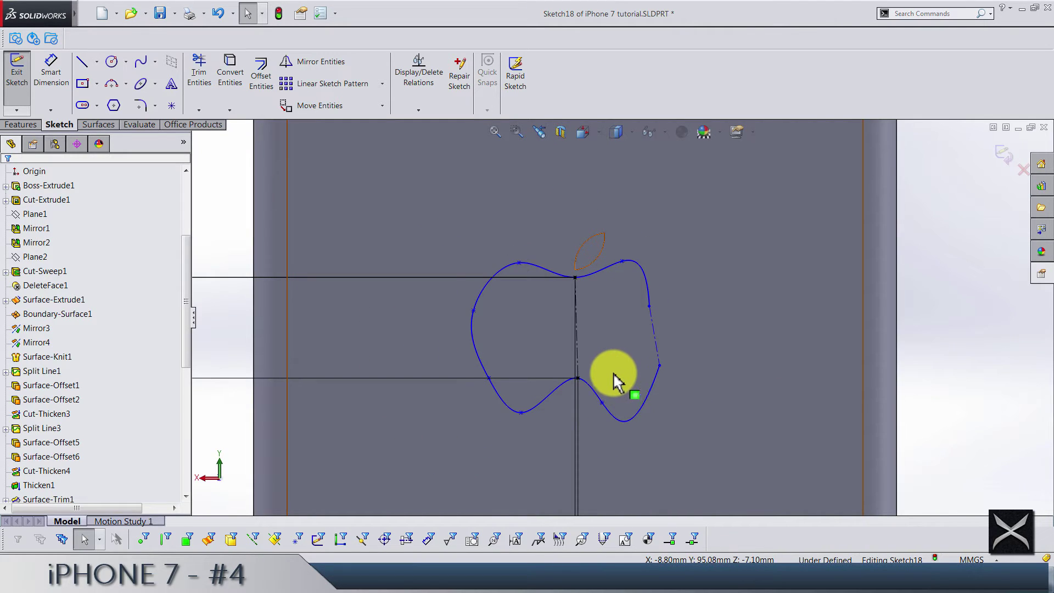
Draw a vertical centerline about 12.6 mm long upward from the spline's upper open end
scroll(613, 373, "down", 1)
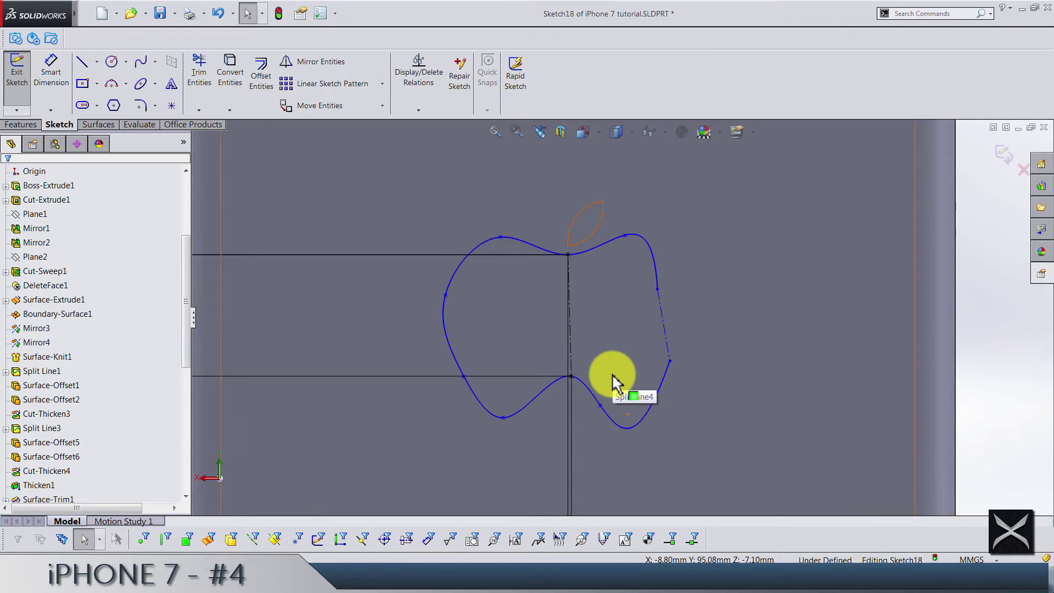
scroll(614, 296, "up", 1)
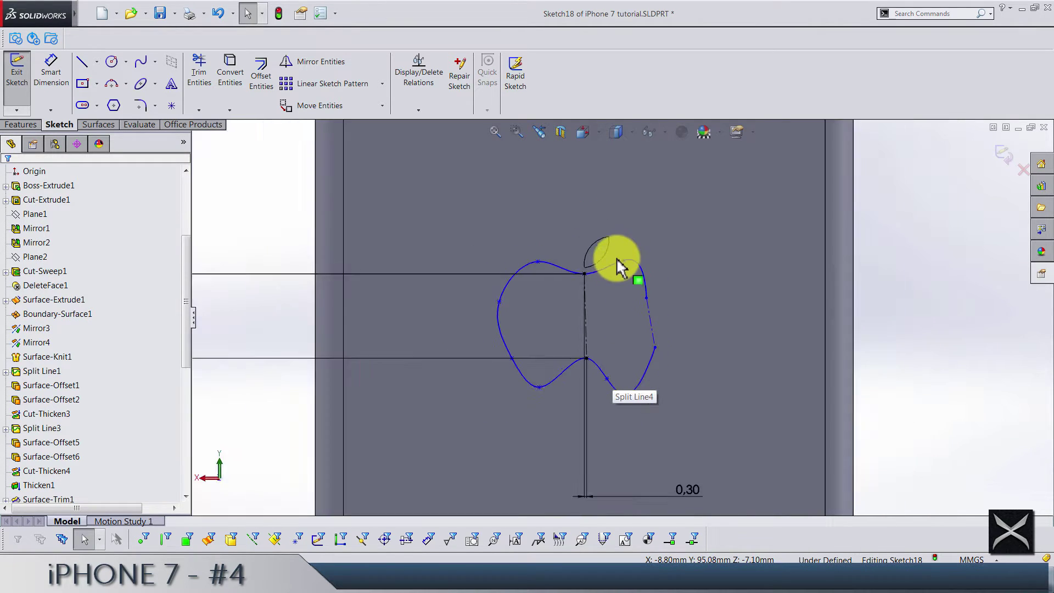
scroll(577, 247, "down", 2)
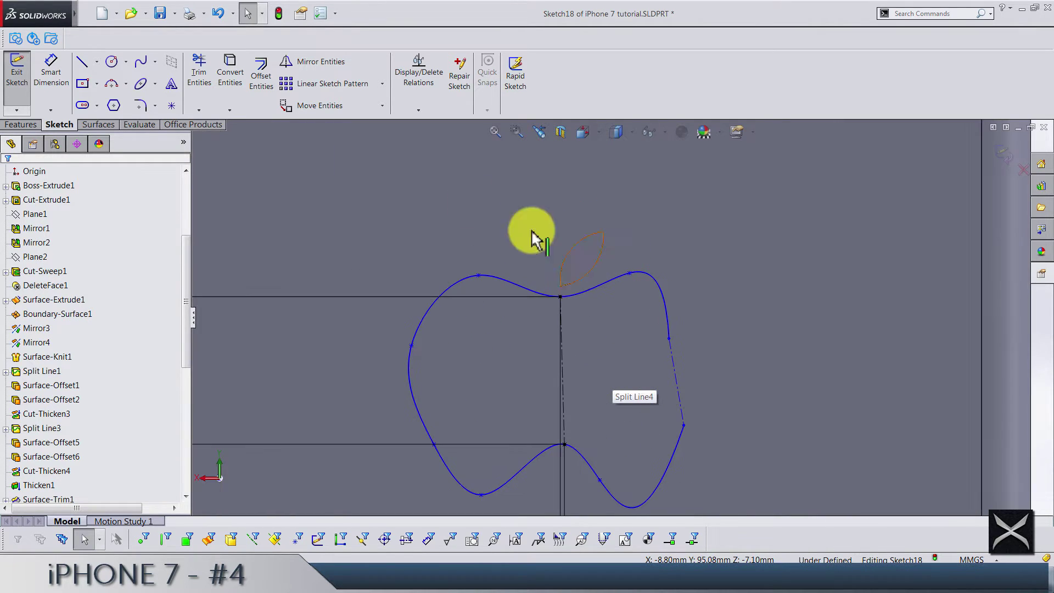
left_click(97, 61)
left_click(107, 94)
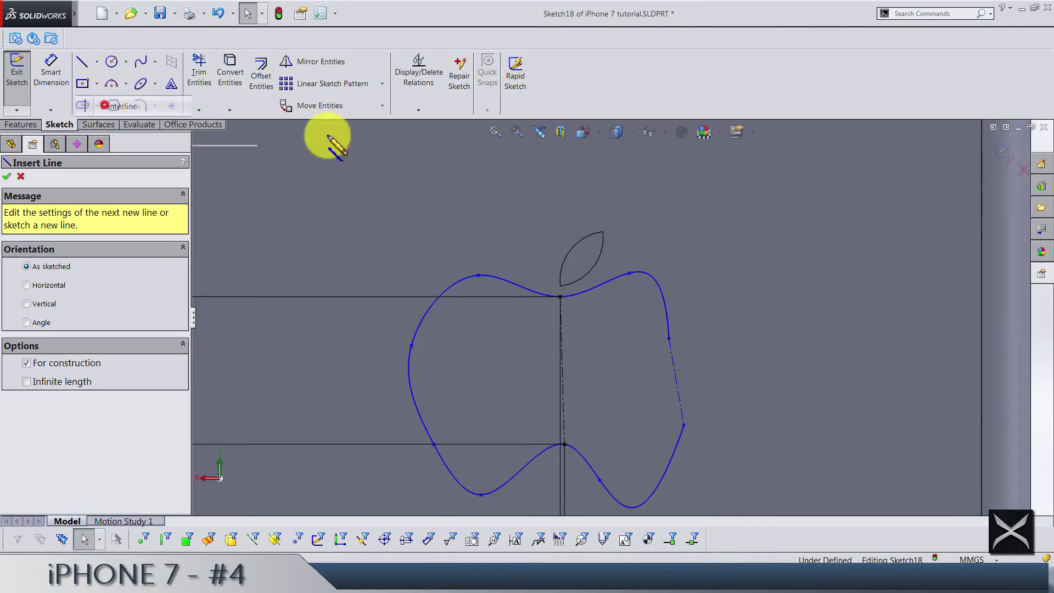
left_click(668, 337)
double_click(672, 163)
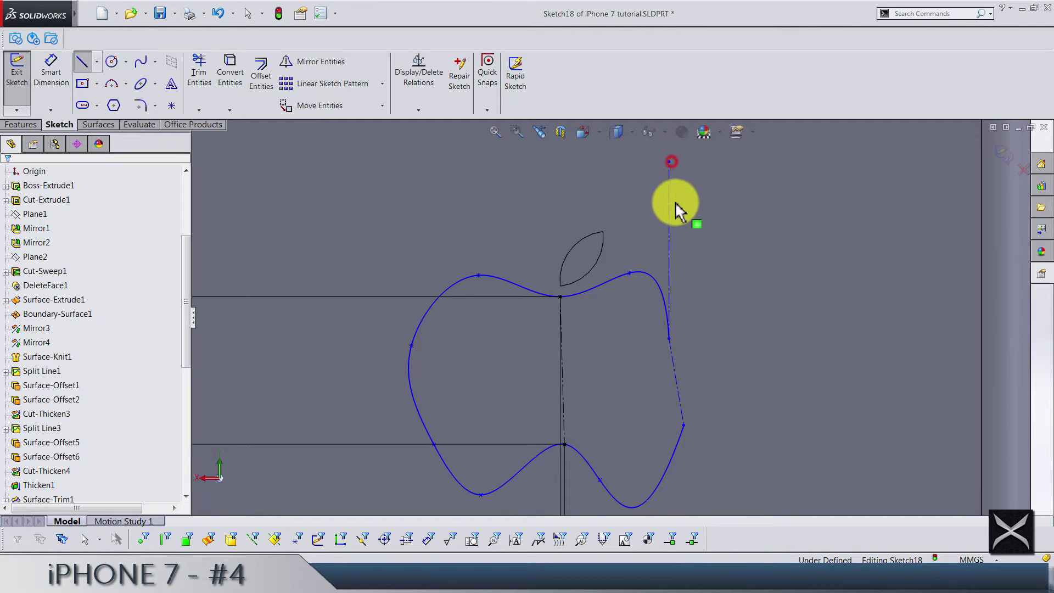
Select the apple spline and tilt the tangent handle at its upper open end inward, away from the vertical centerline
scroll(664, 219, "down", 1)
scroll(567, 361, "up", 1)
scroll(566, 346, "down", 2)
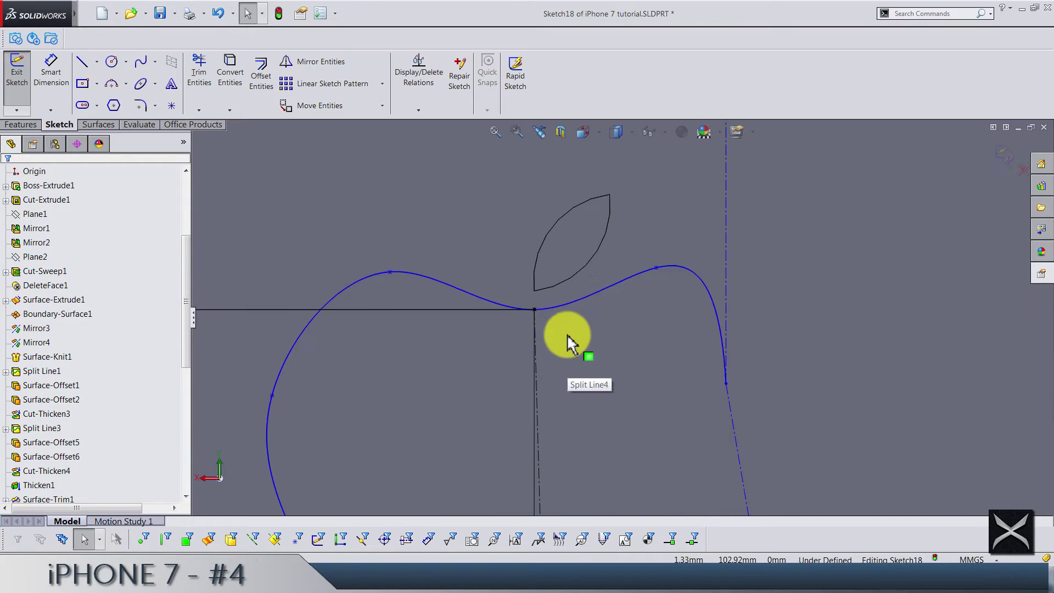
left_click(717, 302)
scroll(753, 354, "down", 2)
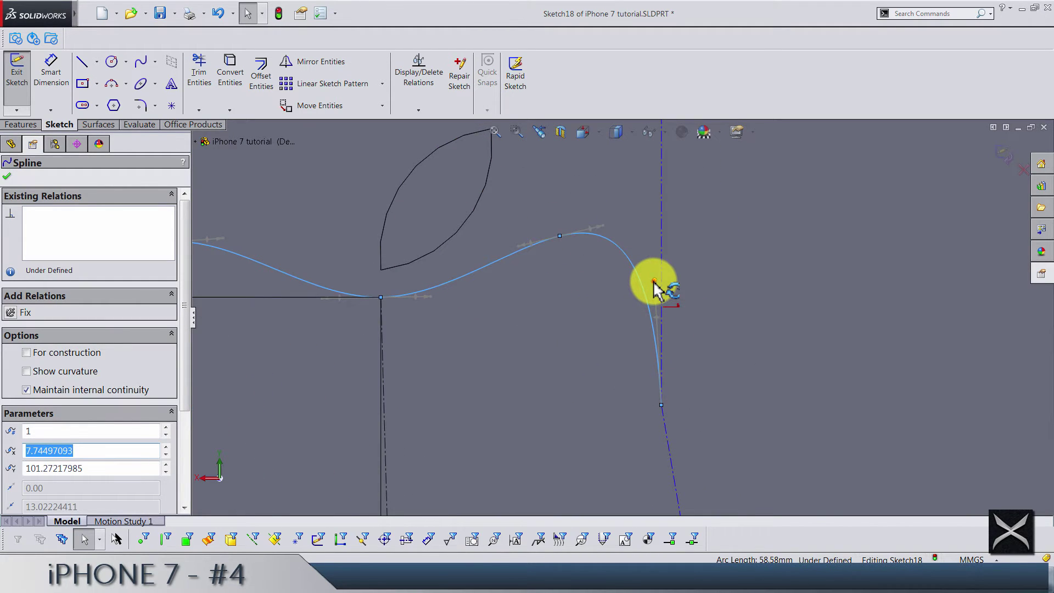
left_click_drag(655, 283, 631, 299)
Dimension the angle between the spline's upper end handle and the vertical centerline as 37 degrees
left_click(52, 82)
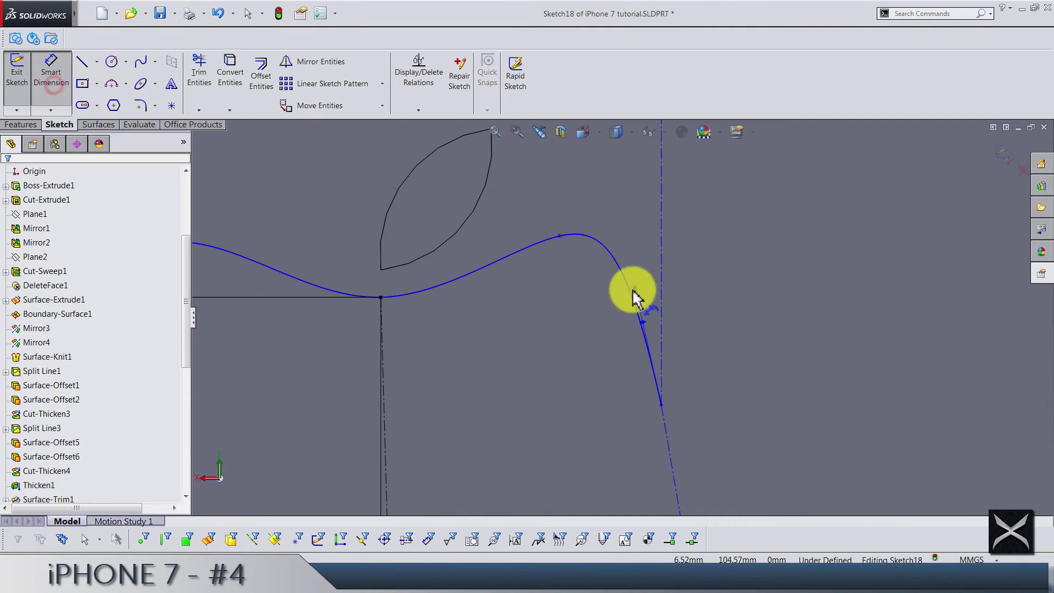
left_click(661, 282)
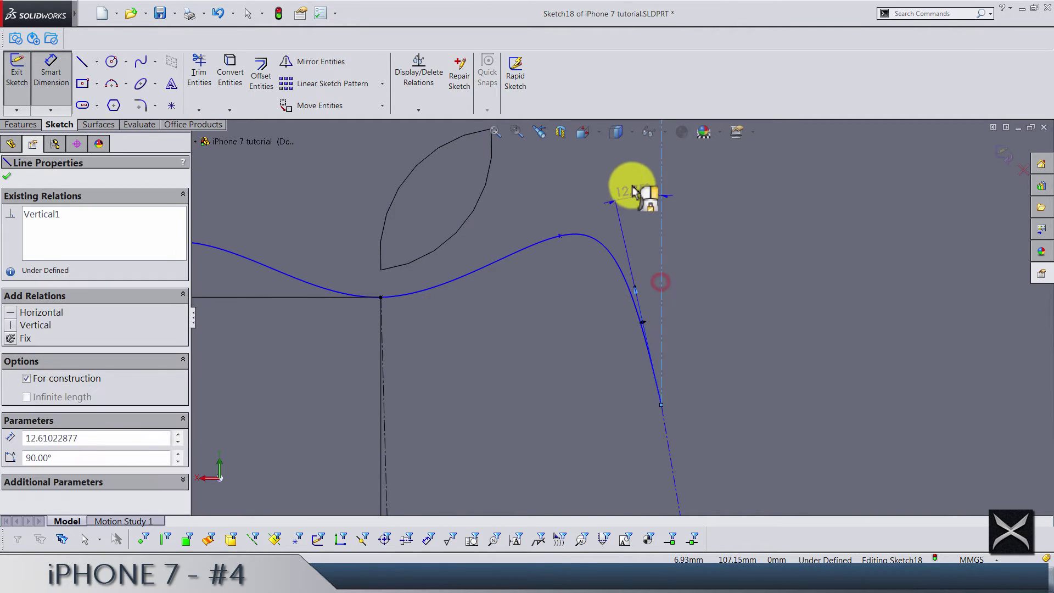
left_click(635, 176)
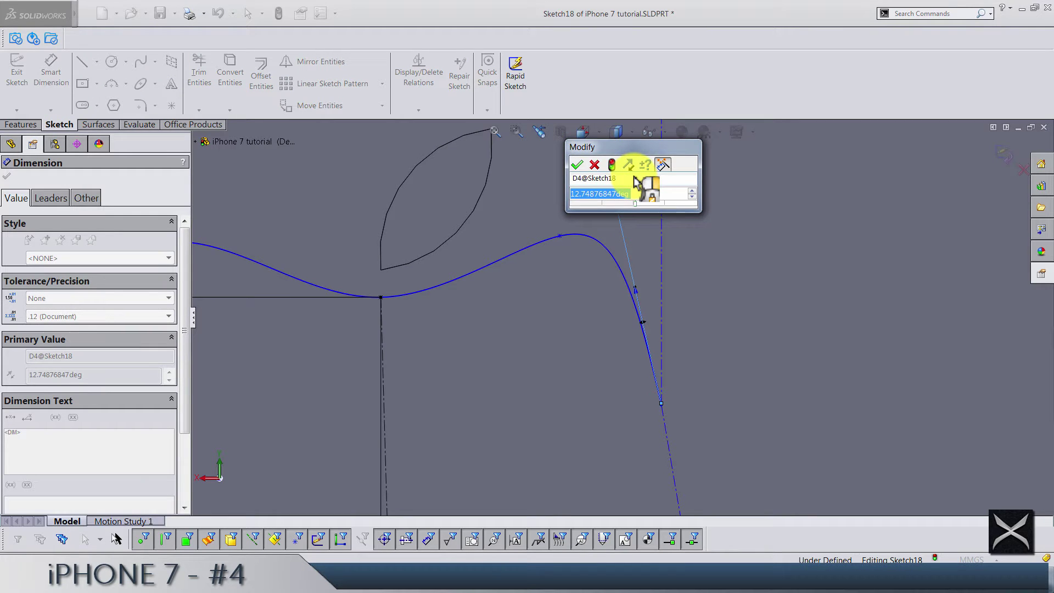
type("37")
key("Return")
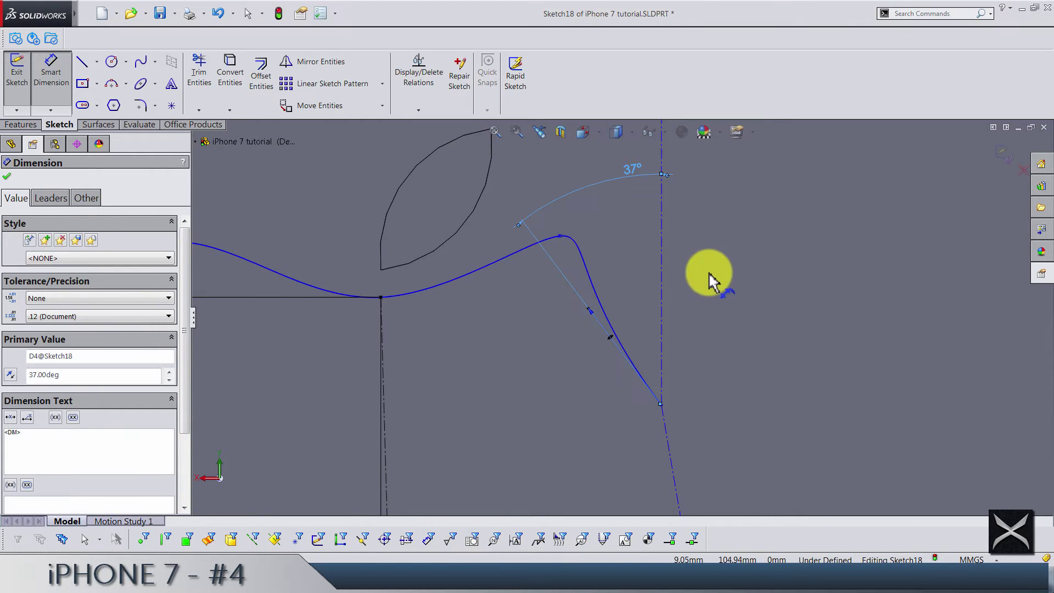
Dimension the tangent handle at the apple spline's upper open end as 4.75
left_click(589, 312)
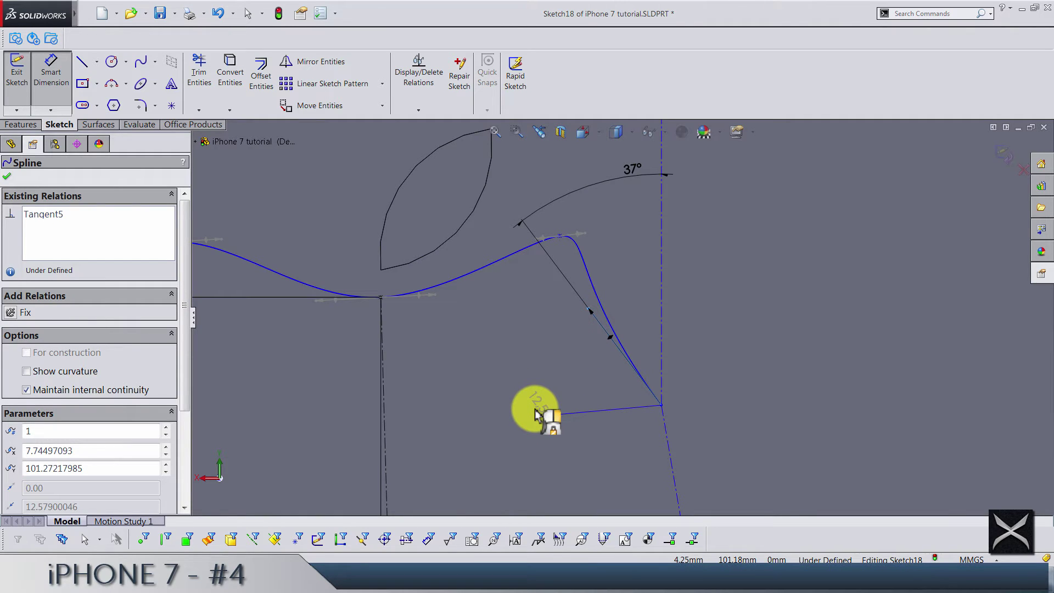
left_click(535, 410)
type("4.75")
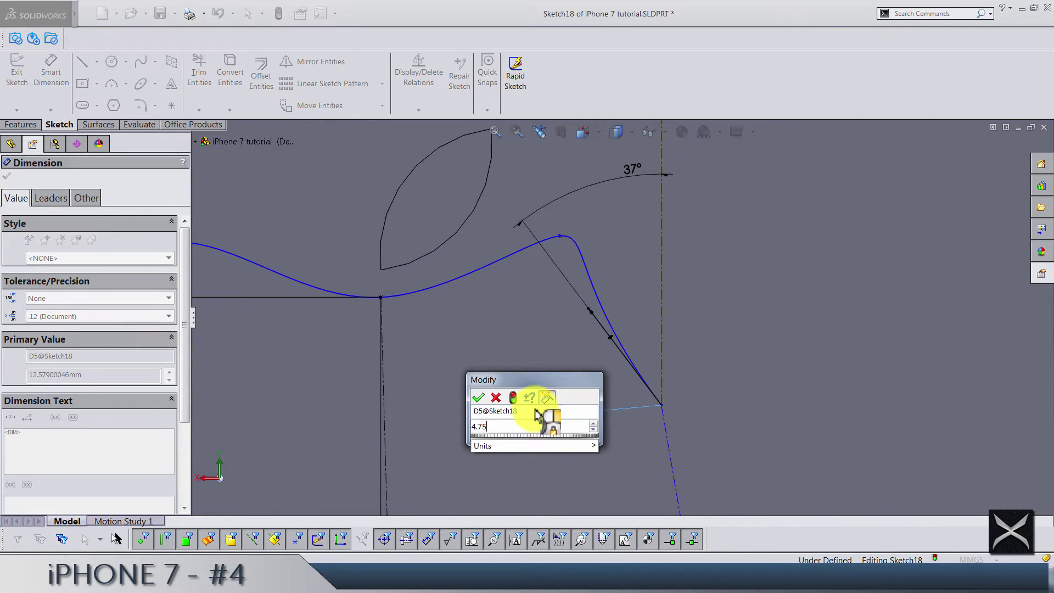
key("Return")
left_click(519, 371)
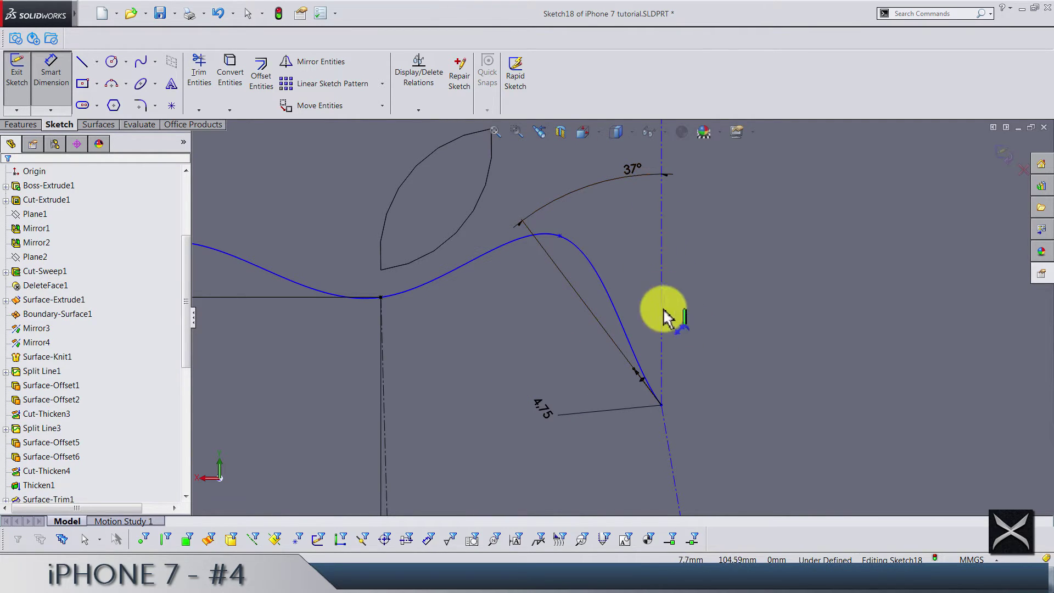
Dimension the horizontal distance between the spline's two open ends on the bite side as 0.425 mm
left_click(663, 405)
key("f")
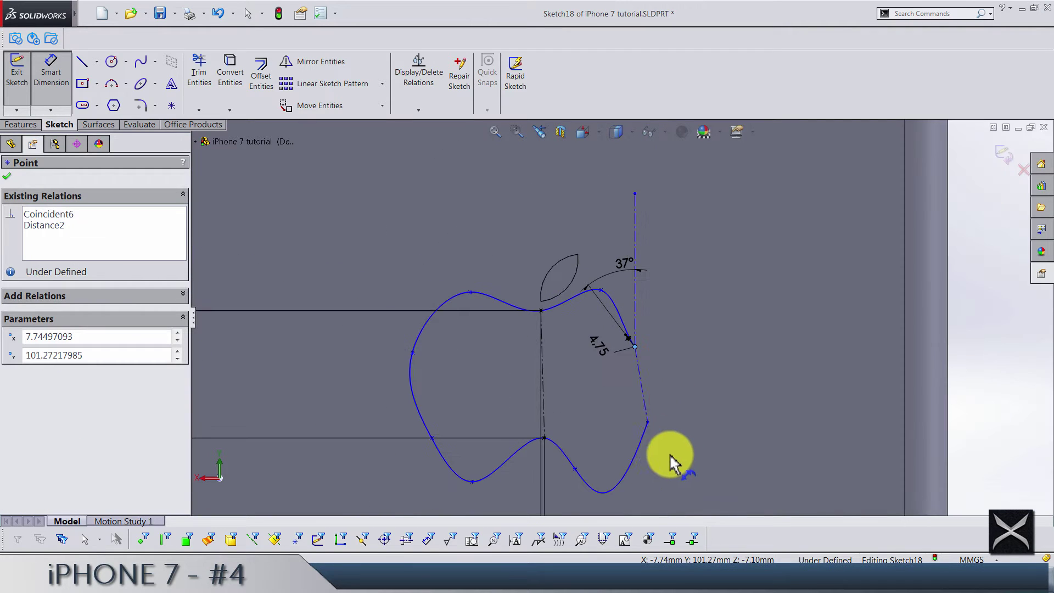
left_click(649, 421)
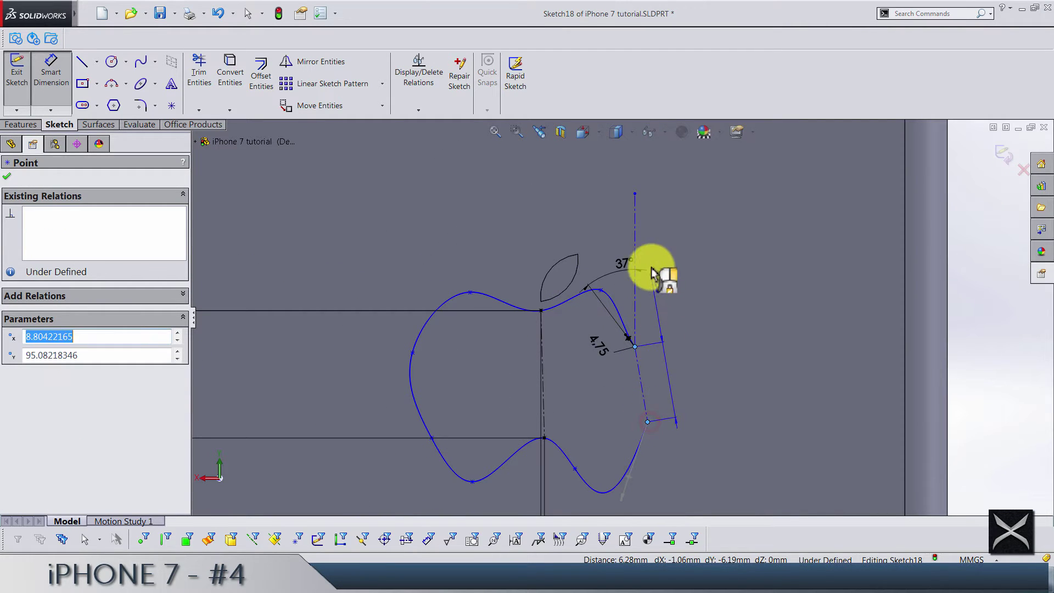
left_click(647, 245)
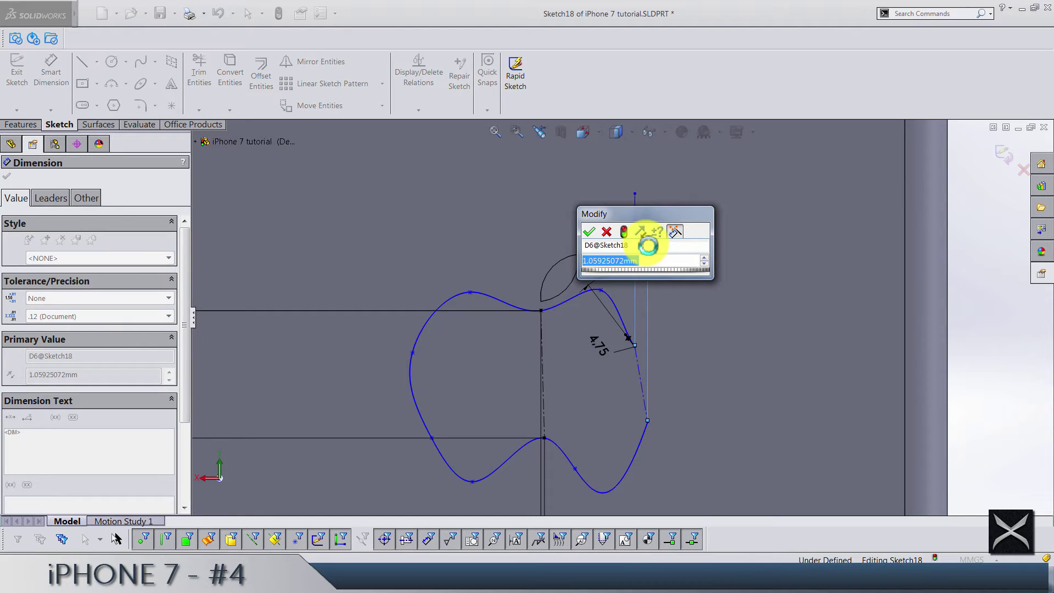
type("0.425")
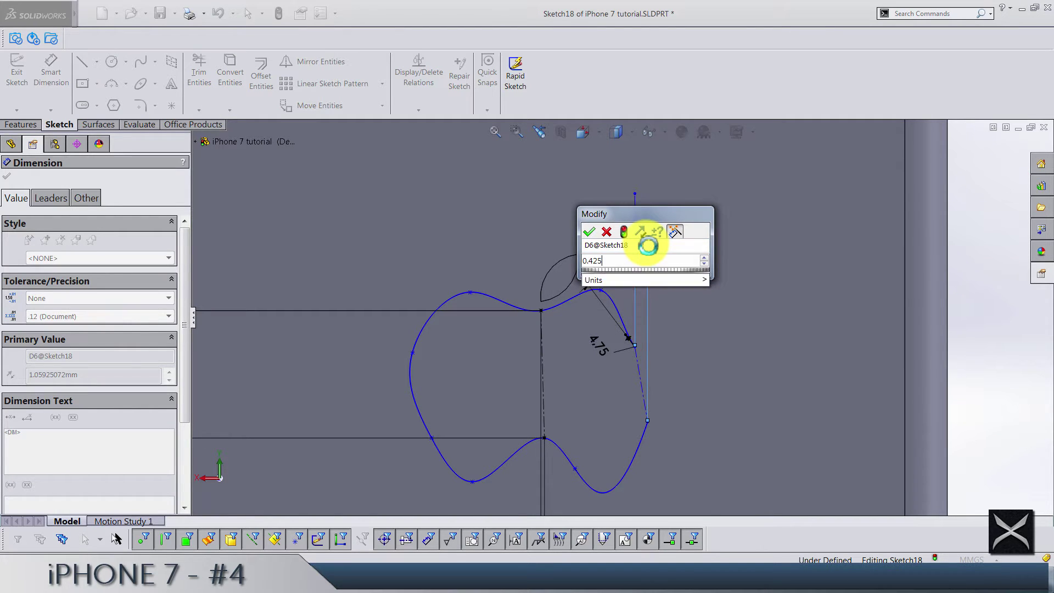
key("Return")
left_click(648, 232)
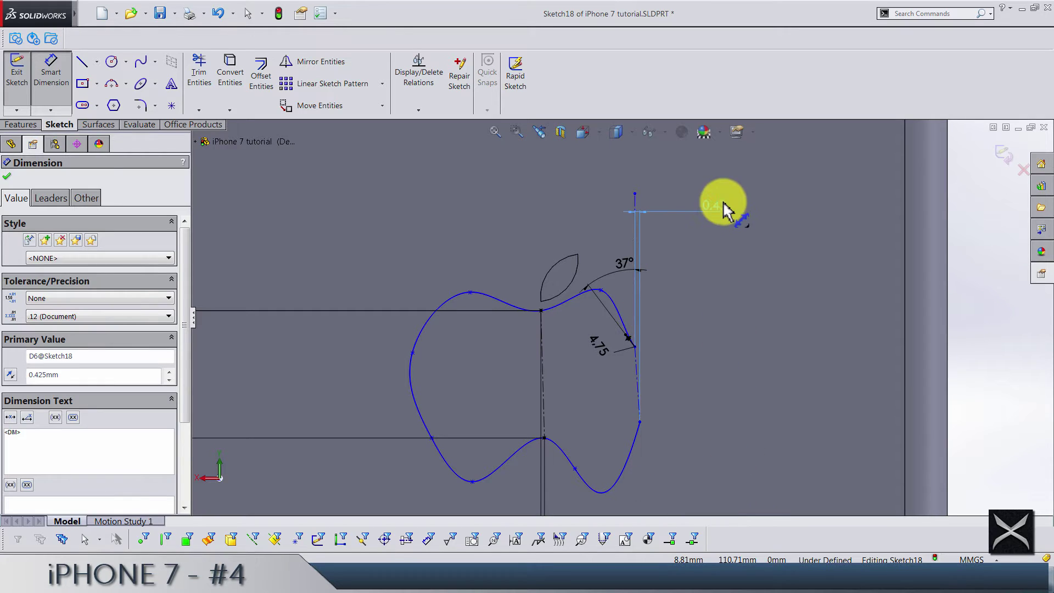
left_click(723, 204)
left_click(724, 242)
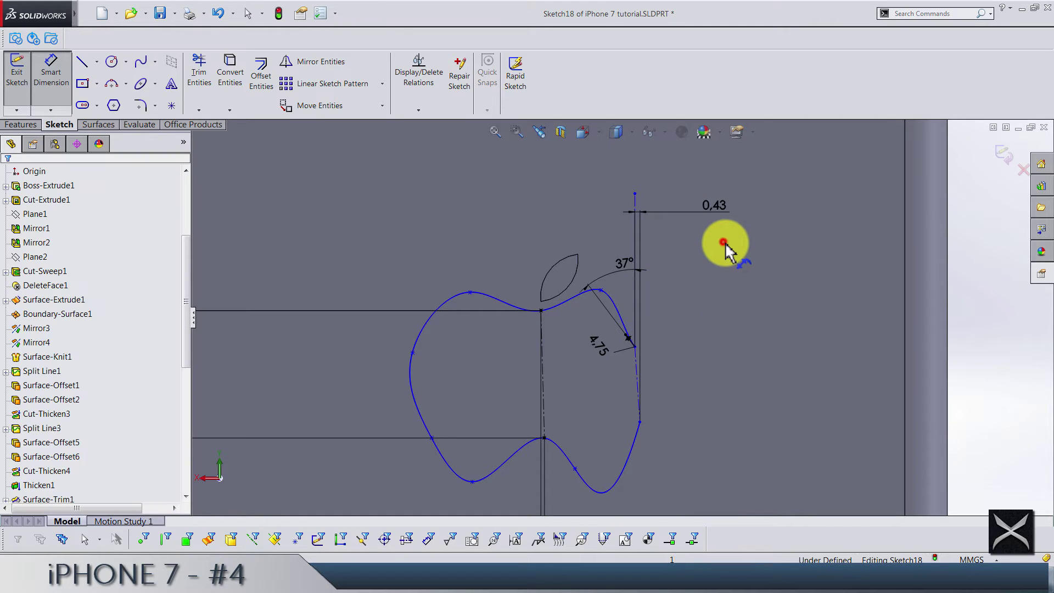
Dimension the vertical height of the bite-side centerline as 6.25 mm
left_click(637, 377)
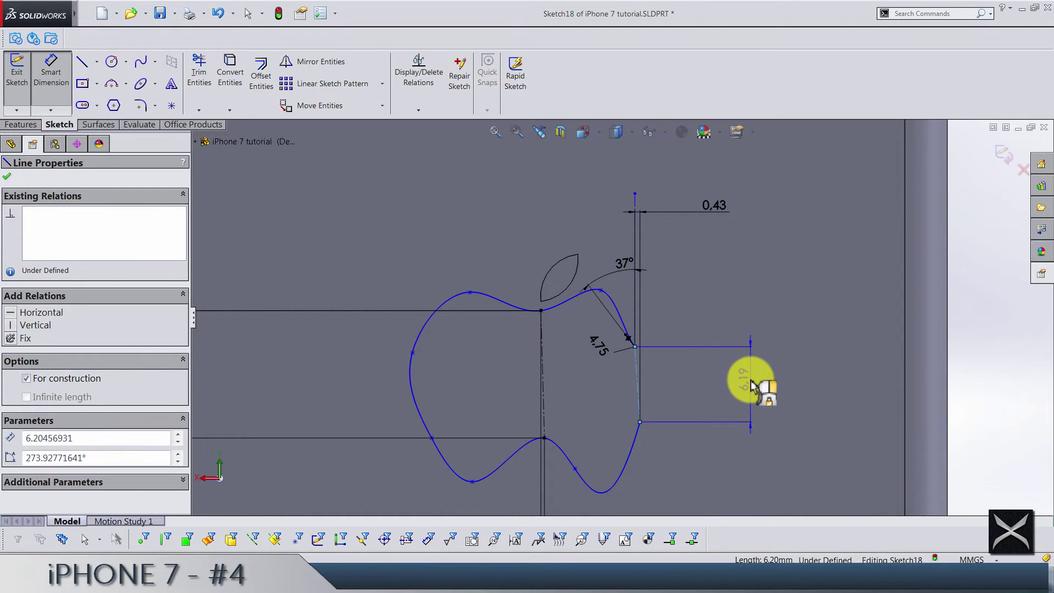
left_click(752, 384)
type("6.25")
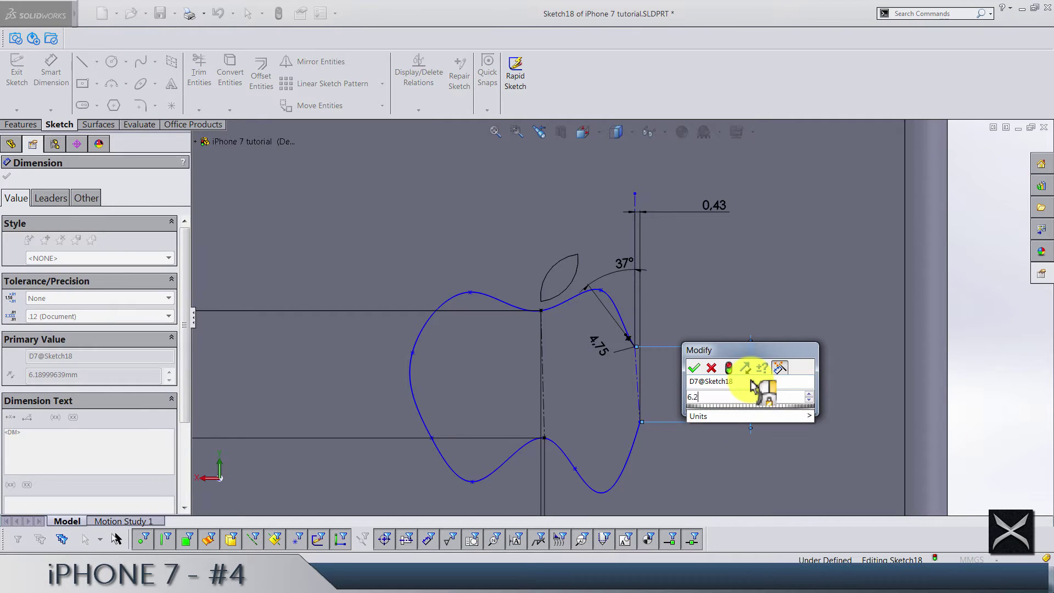
key("Return")
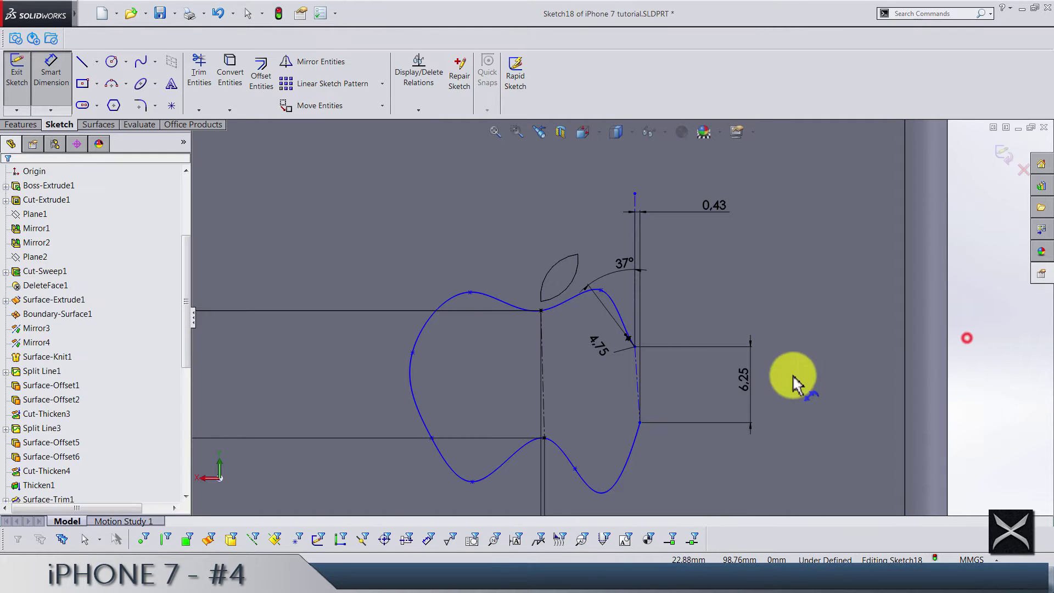
Dimension the horizontal distance from the spline's dip point below the leaf to the bite-side crest point as 3 mm
scroll(669, 349, "down", 3)
scroll(542, 278, "down", 2)
scroll(543, 278, "down", 2)
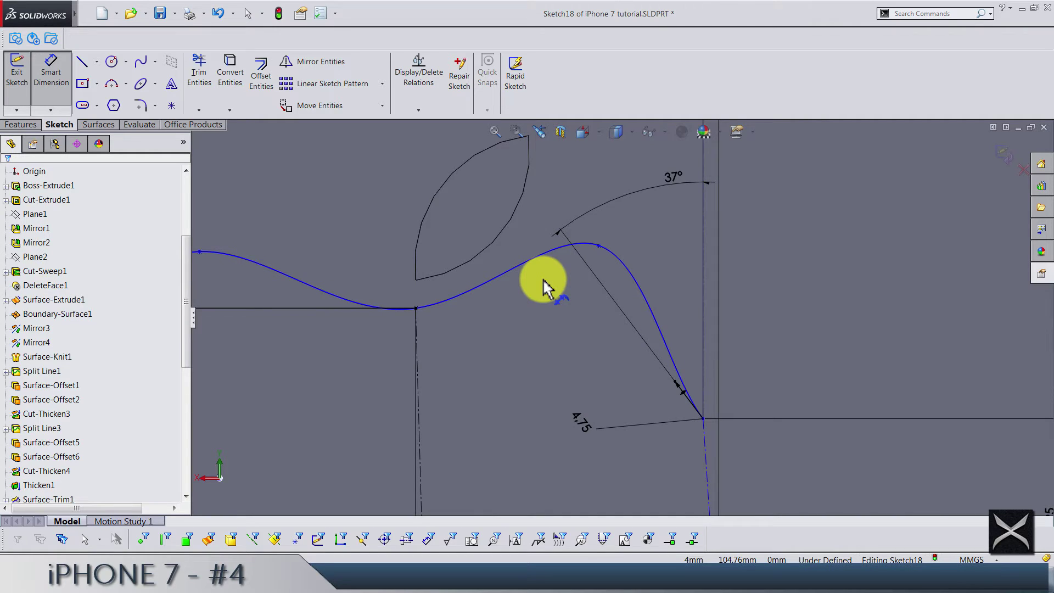
scroll(543, 279, "up", 2)
left_click(603, 258)
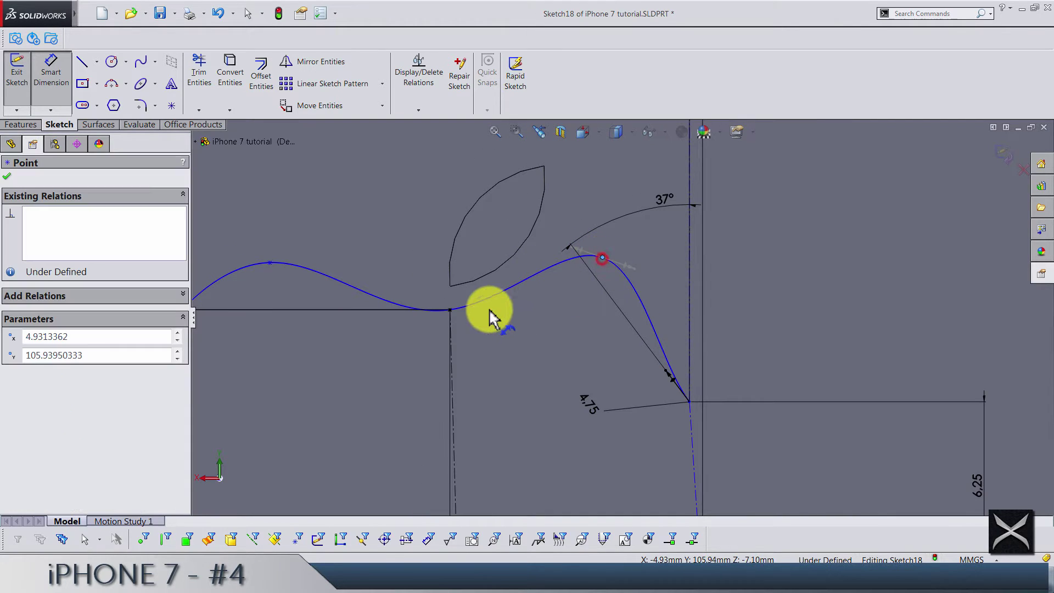
left_click(451, 312)
scroll(529, 329, "up", 3)
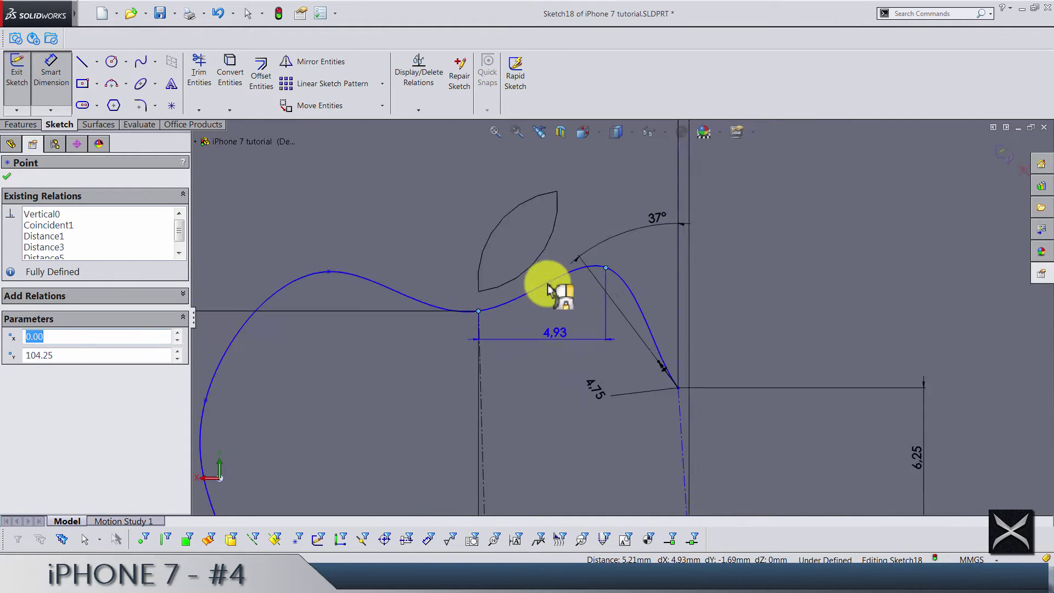
left_click(569, 176)
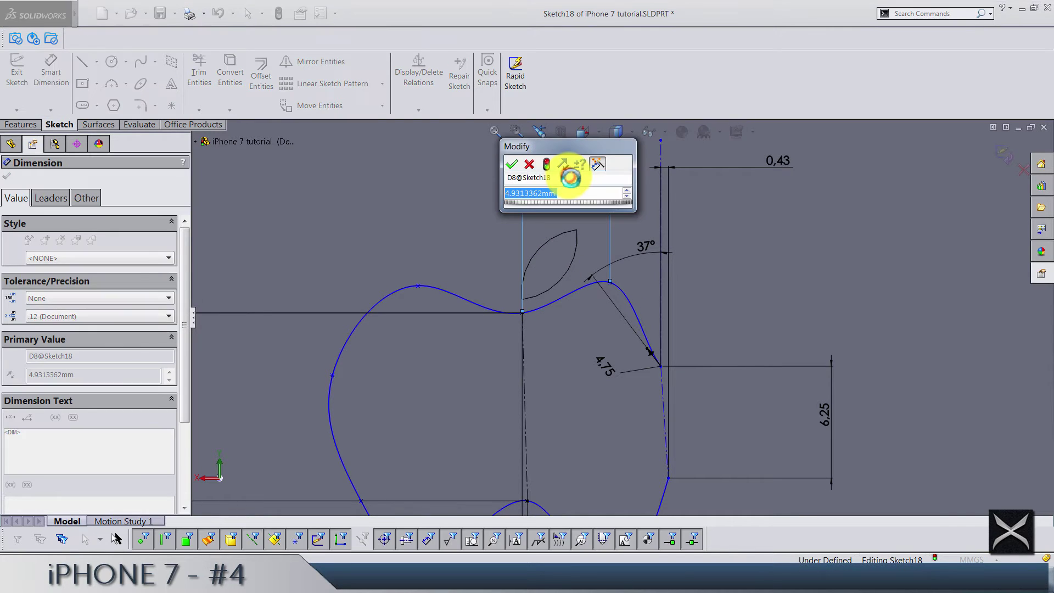
type("3")
key("Return")
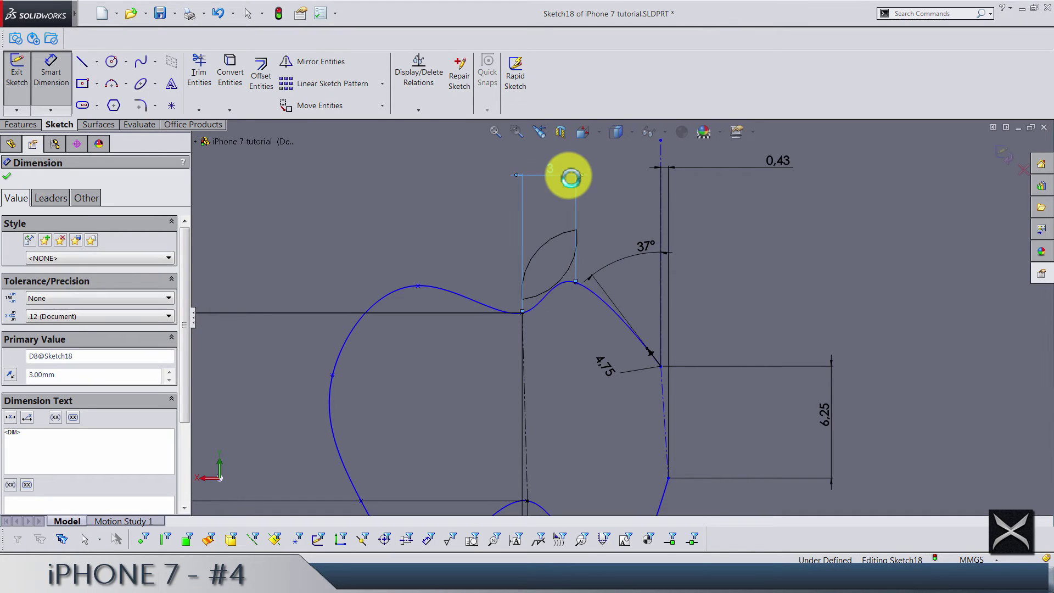
left_click(470, 227)
Dimension the vertical distance between the spline's dip point and the bite-side crest point as 0.9 mm
scroll(483, 238, "down", 2)
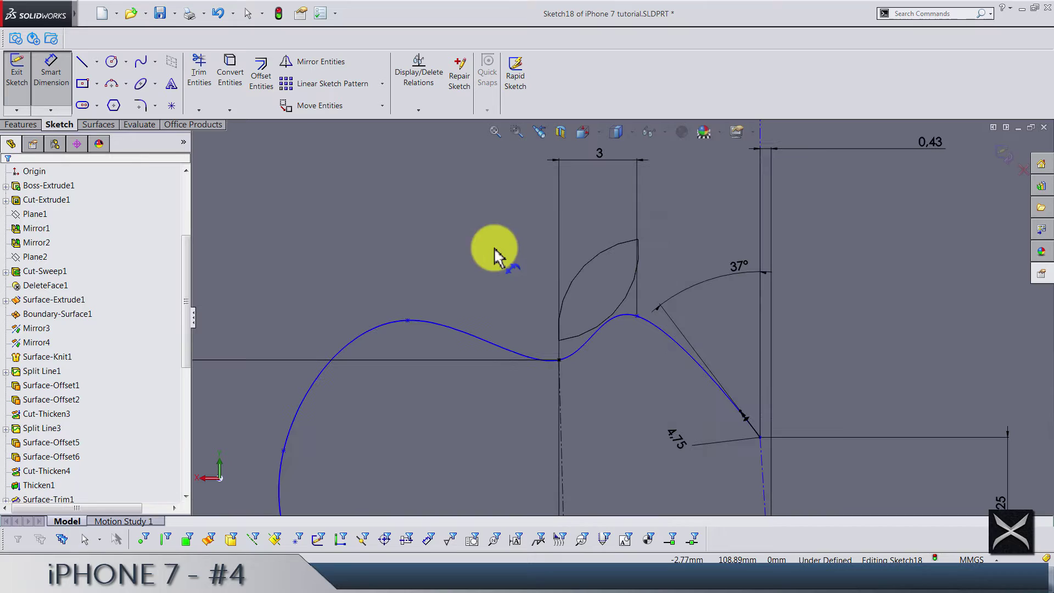
left_click(560, 361)
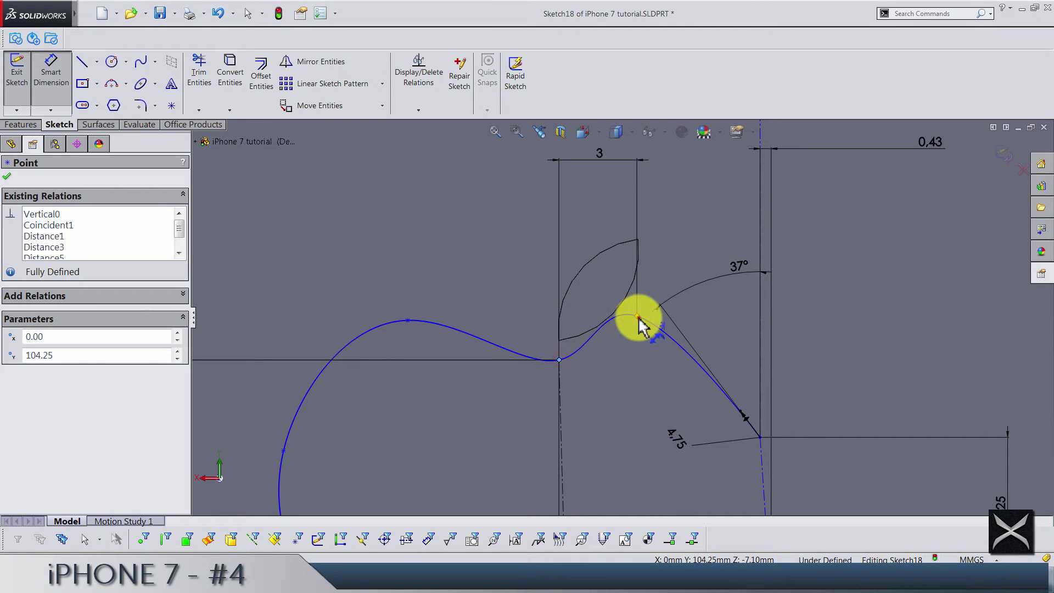
left_click(637, 317)
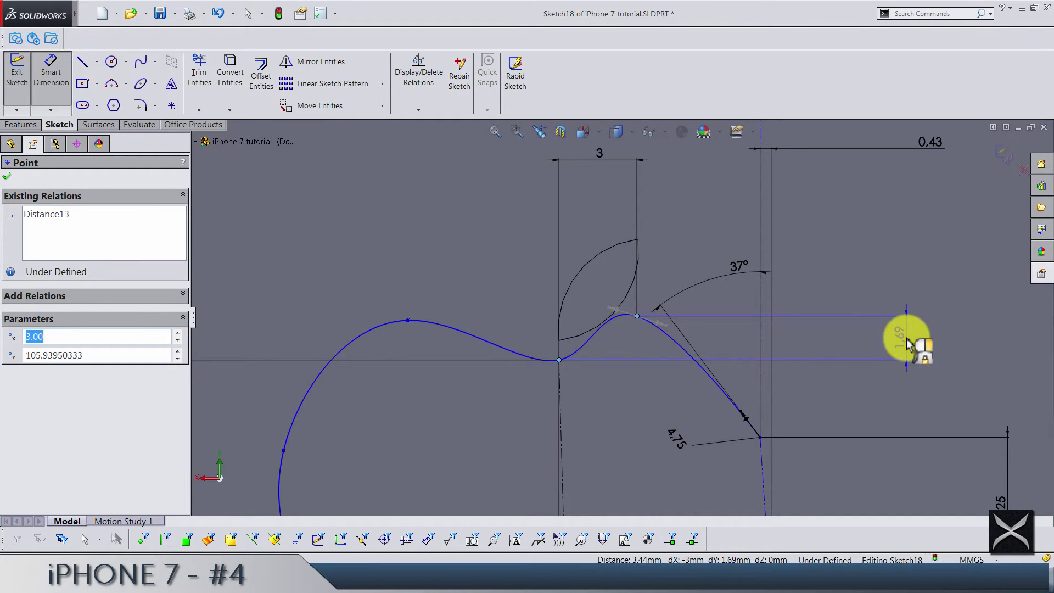
left_click(907, 343)
type("0.9")
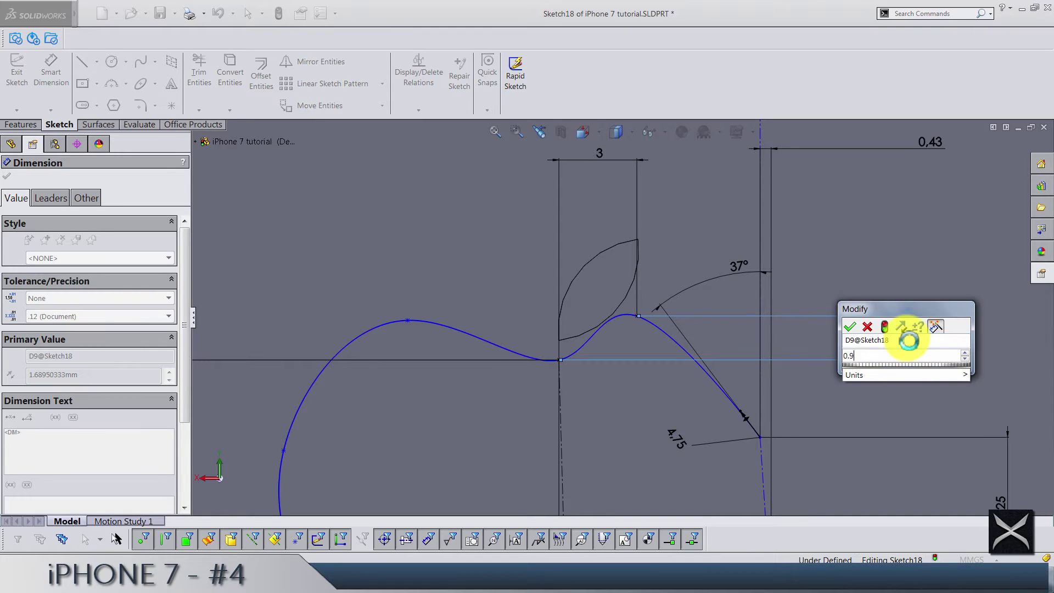
key("Return")
left_click(934, 260)
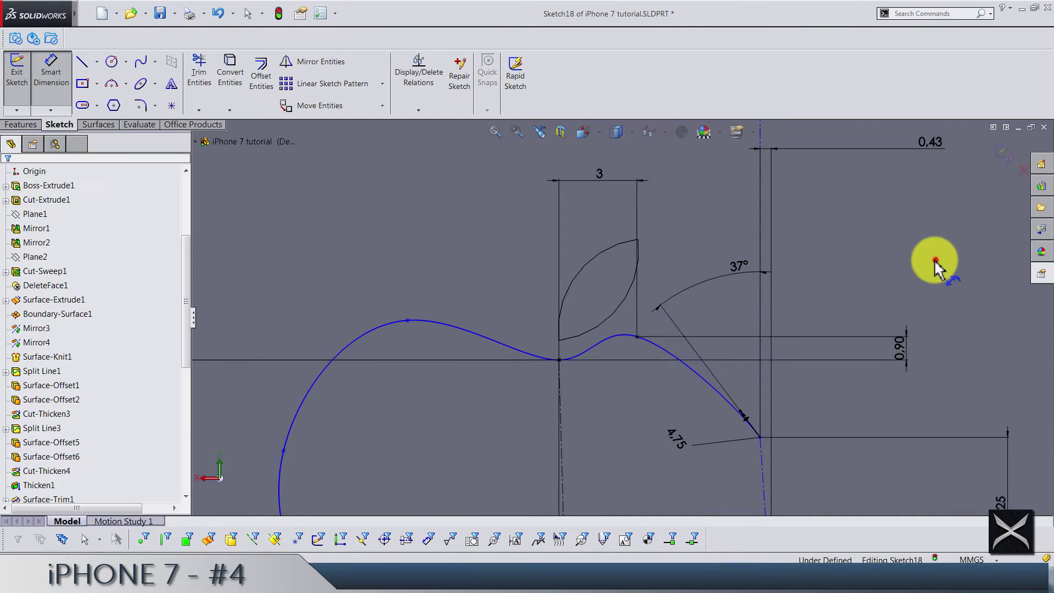
Add Horizontal relations to the spline's tangent handles at the bite-side crest point and at the dip point below the leaf
scroll(667, 367, "down", 3)
scroll(666, 367, "down", 1)
key("Escape")
left_click(571, 285)
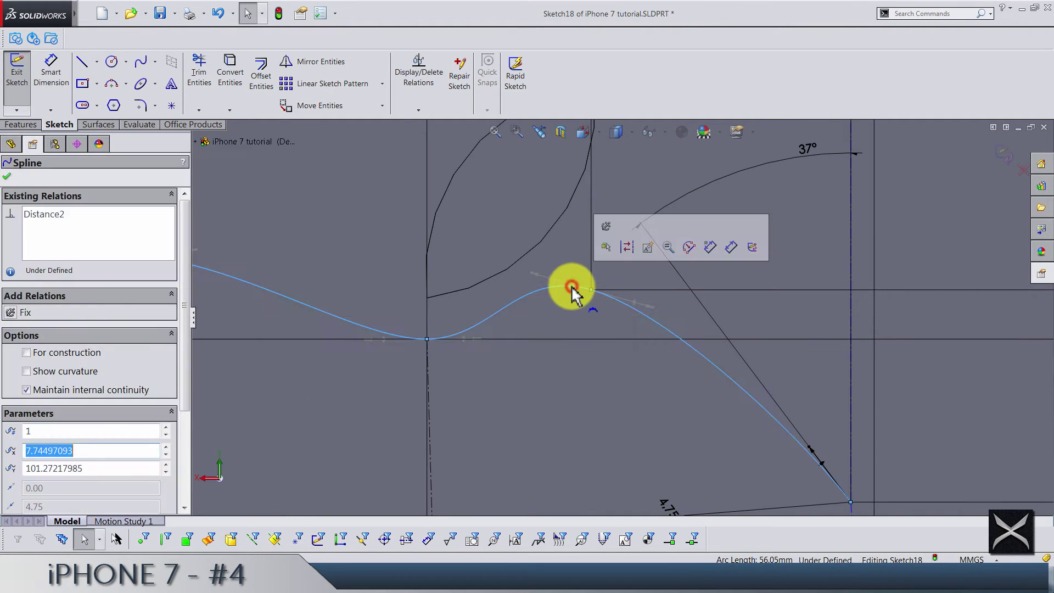
left_click(535, 281)
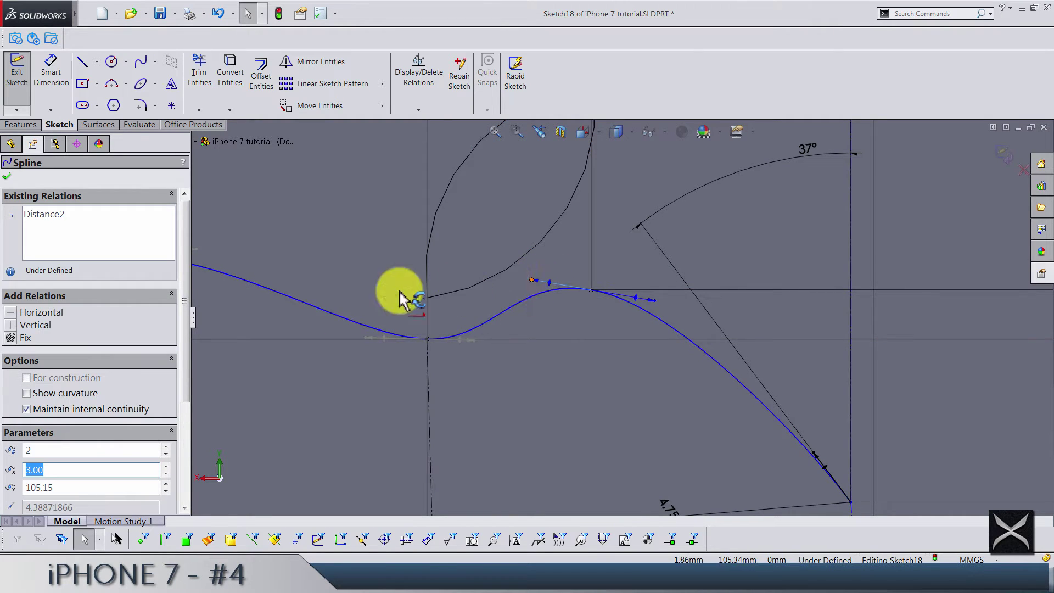
left_click(12, 312)
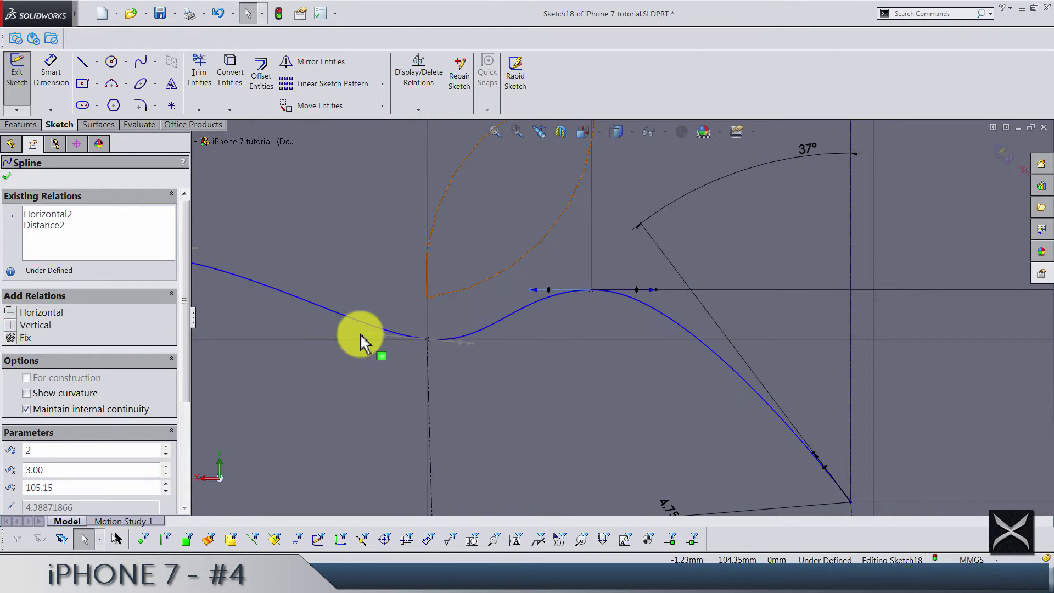
left_click(363, 336)
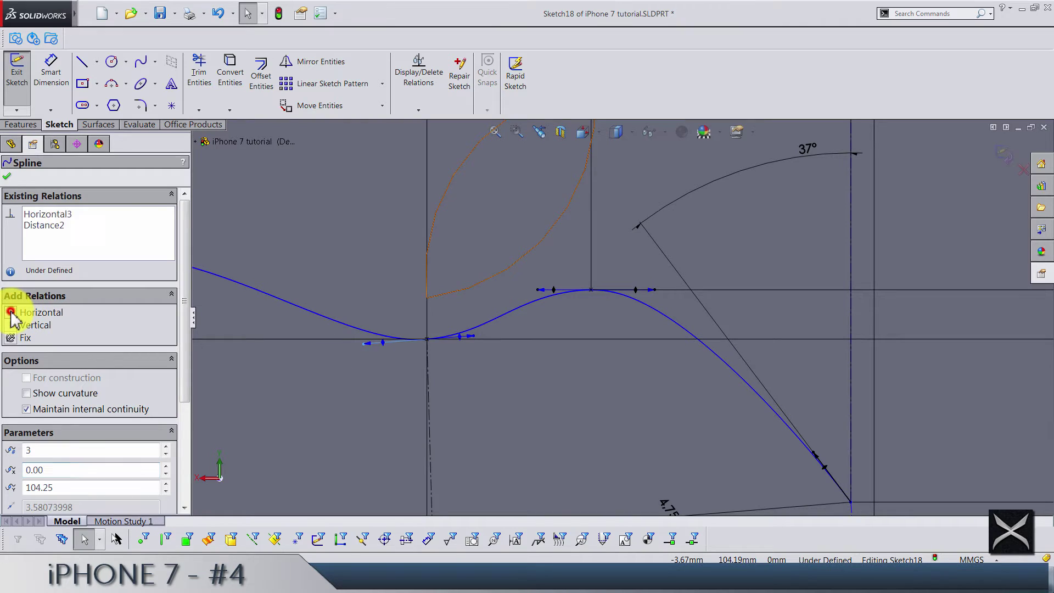
Dimension the spline's tangent handle at the bite-side crest point as 6 mm
left_click(52, 79)
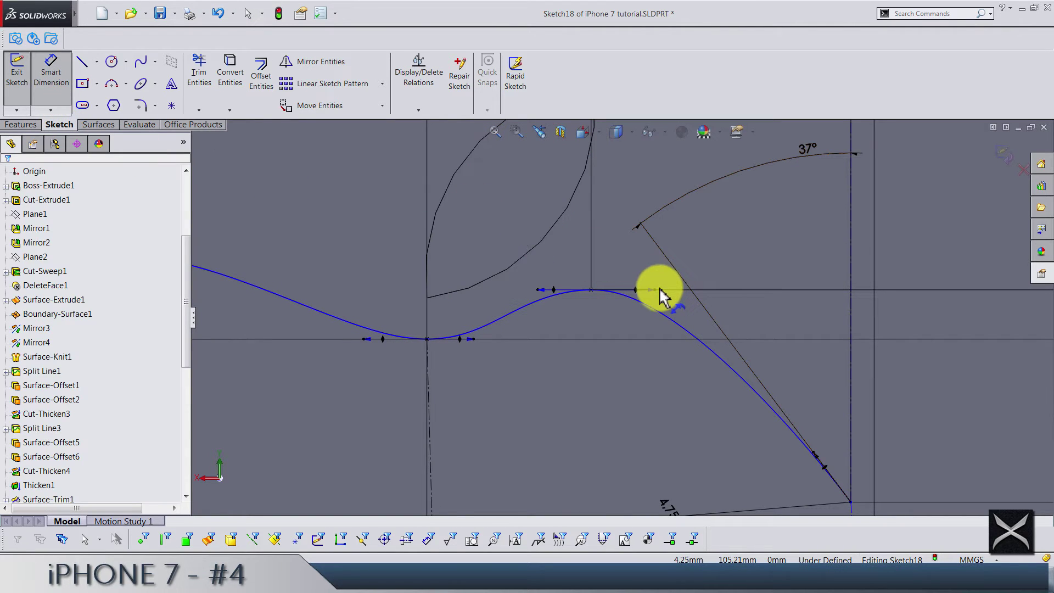
left_click(661, 296)
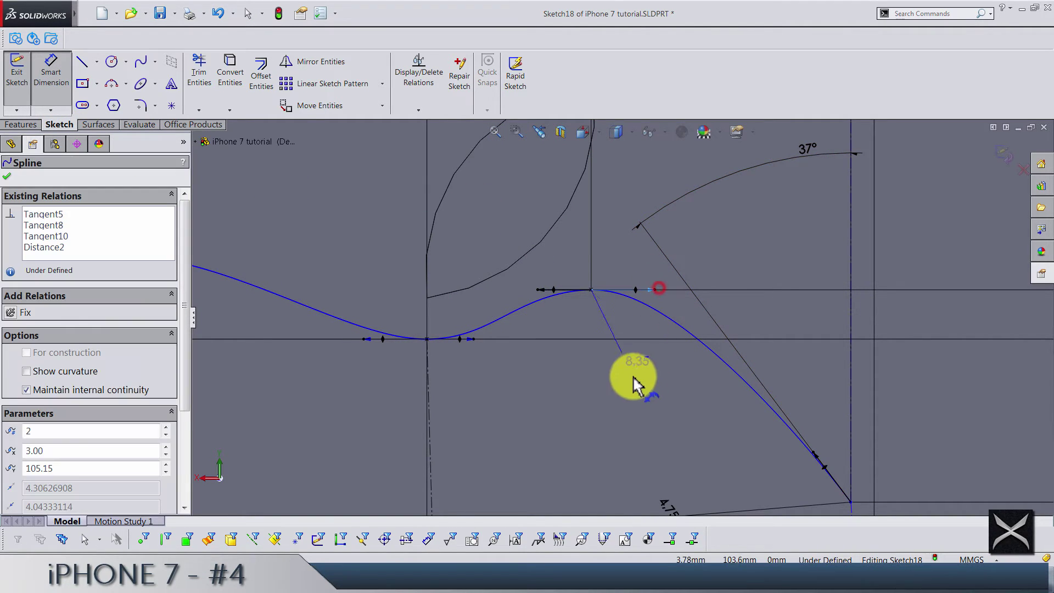
left_click(634, 381)
type("6.00mm")
key("Return")
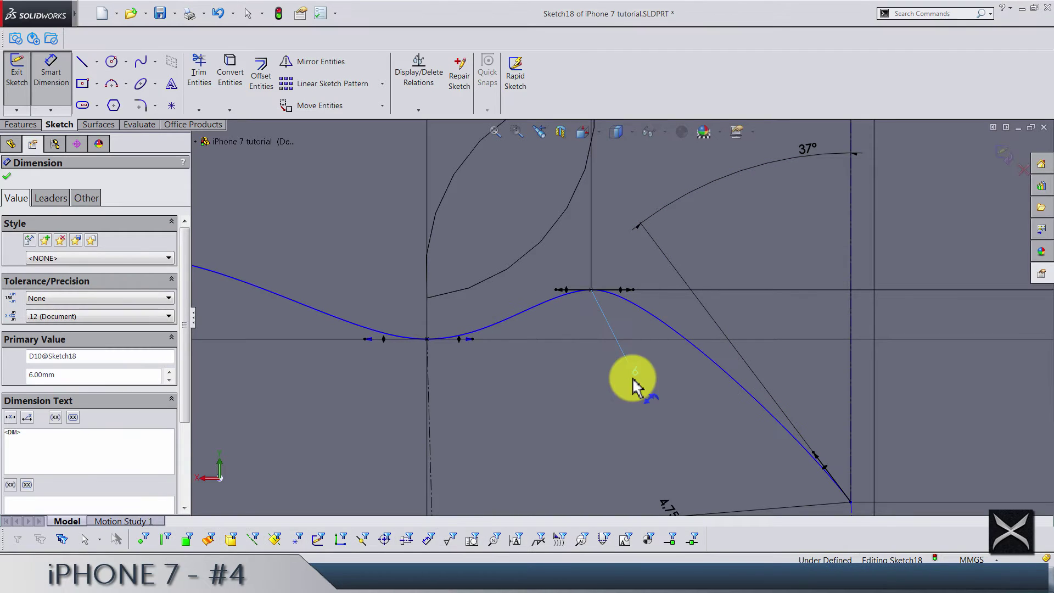
left_click(622, 396)
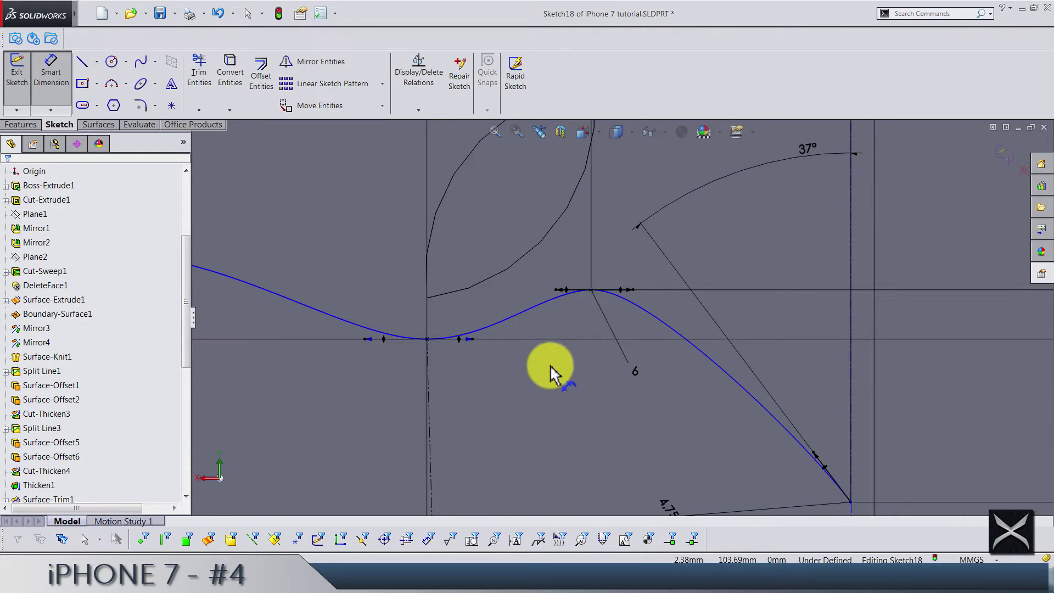
Dimension the spline's tangent handle at the dip point below the leaf as 5 mm
left_click(469, 340)
left_click(494, 420)
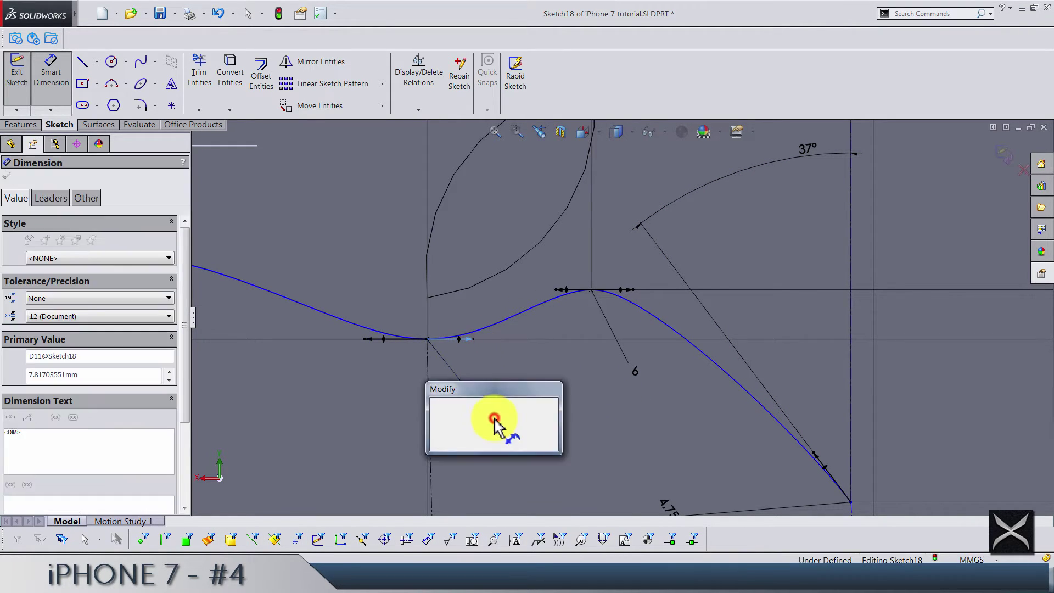
type("5")
key("Return")
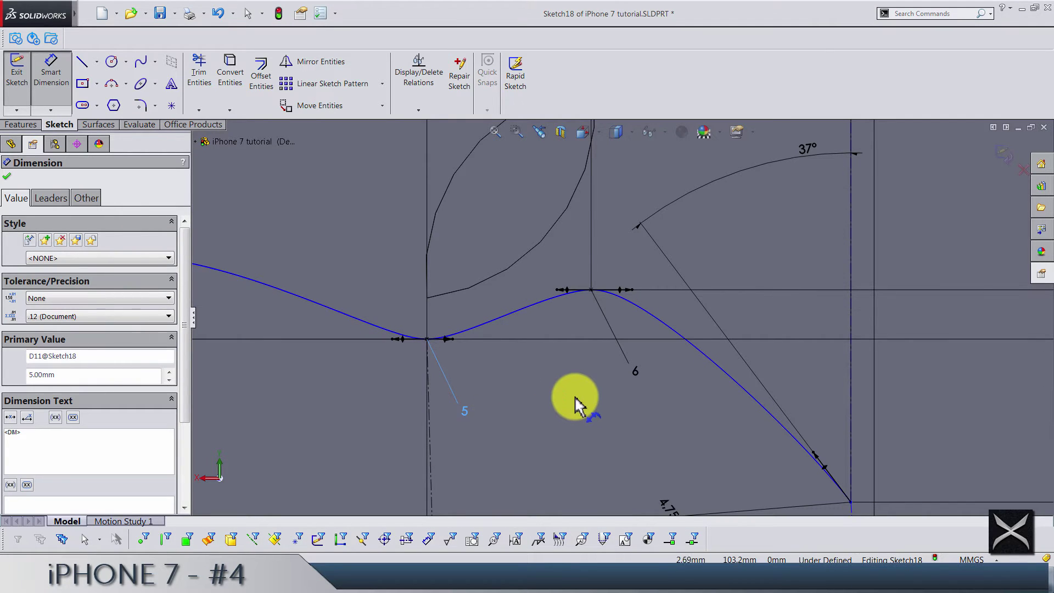
left_click(574, 396)
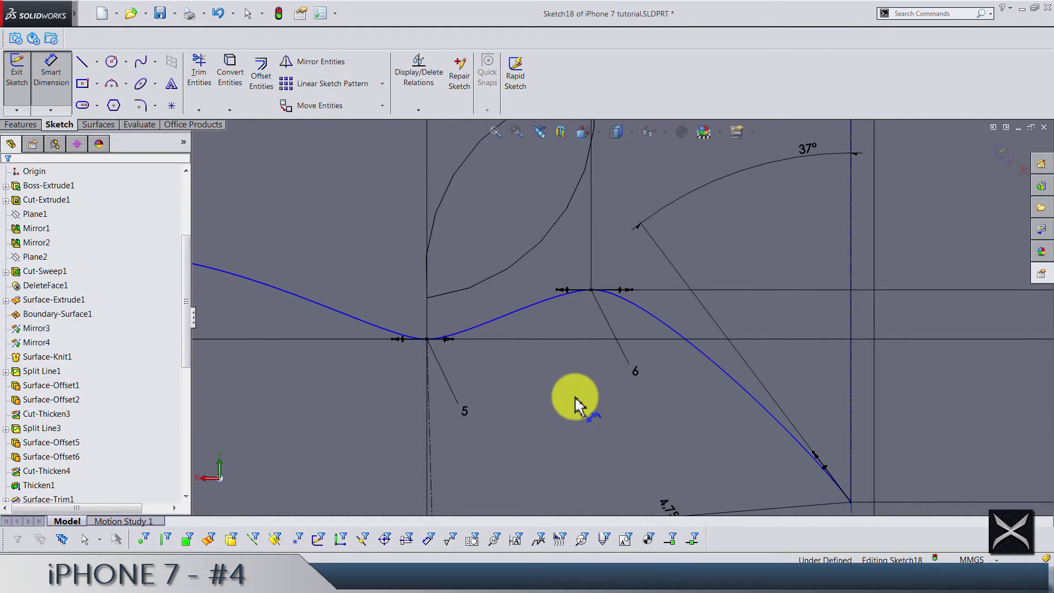
Dimension the vertical distance between the spline's dip point and its upper endpoint at the bite as 0.7 mm
scroll(574, 397, "up", 2)
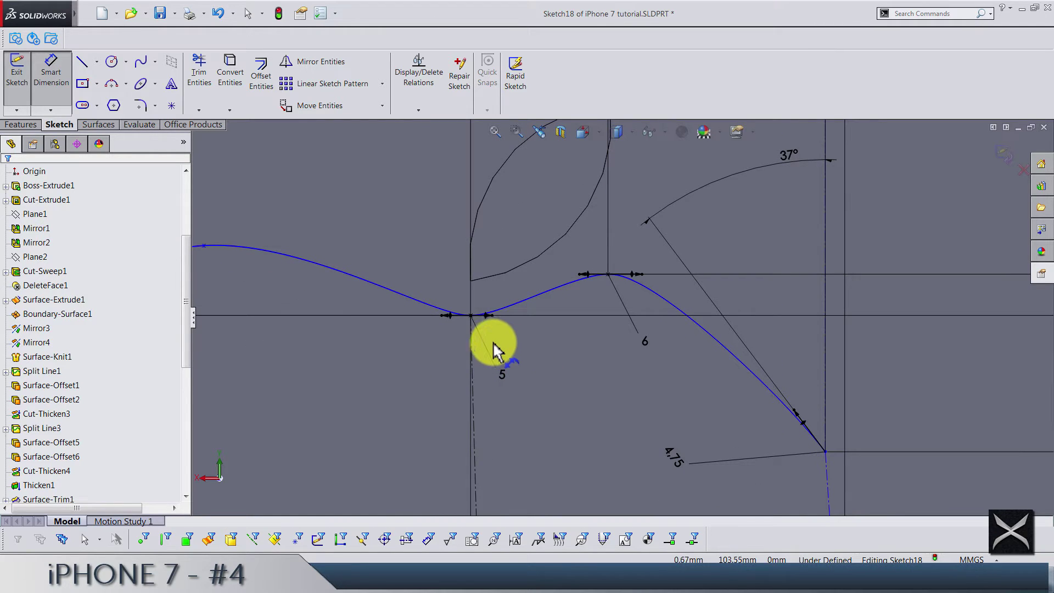
left_click(471, 316)
left_click(826, 453)
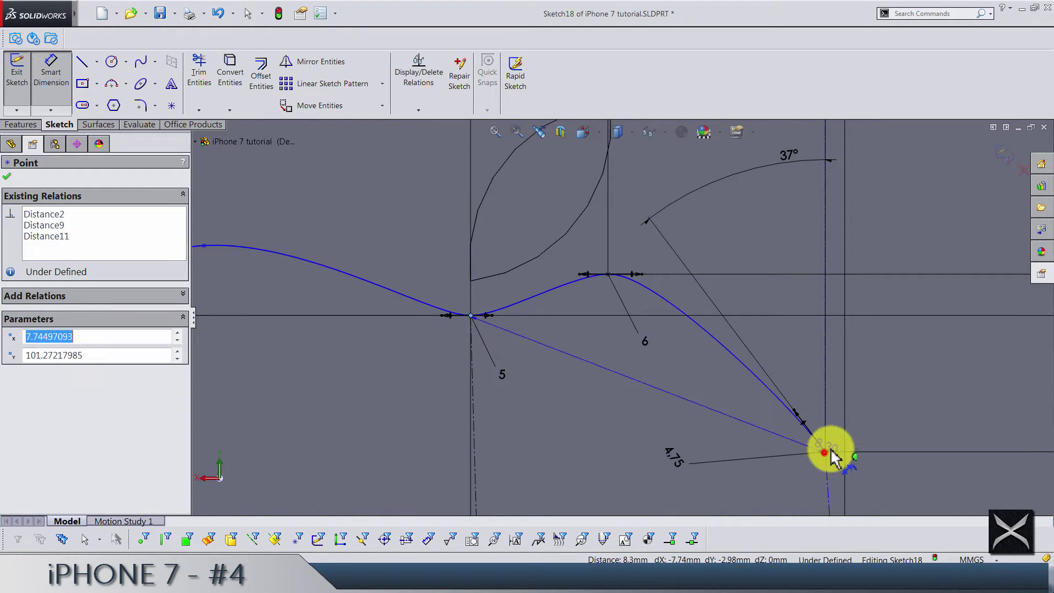
left_click(936, 415)
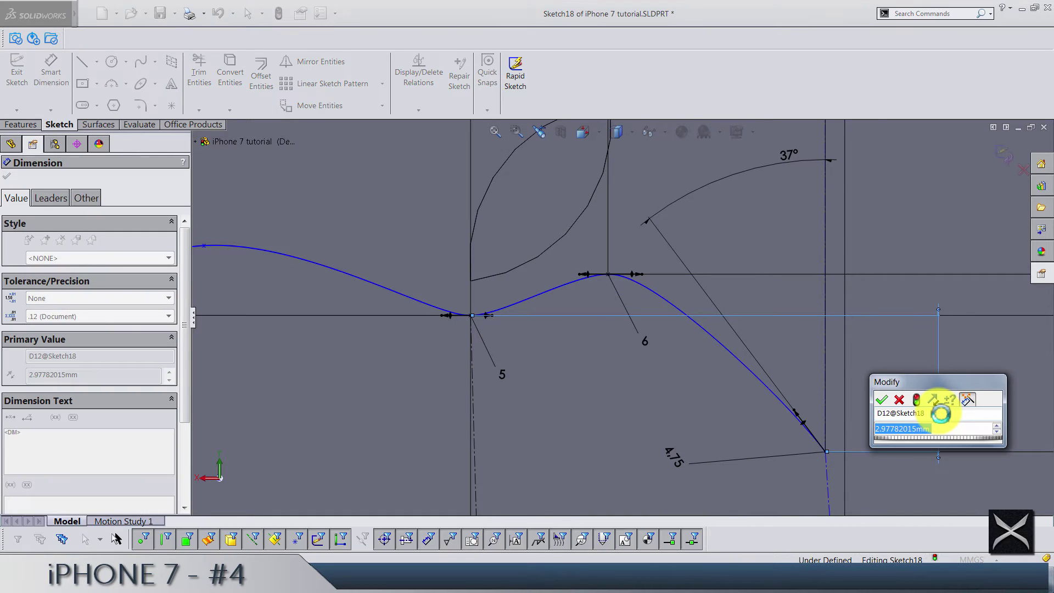
type("0.7")
key("Return")
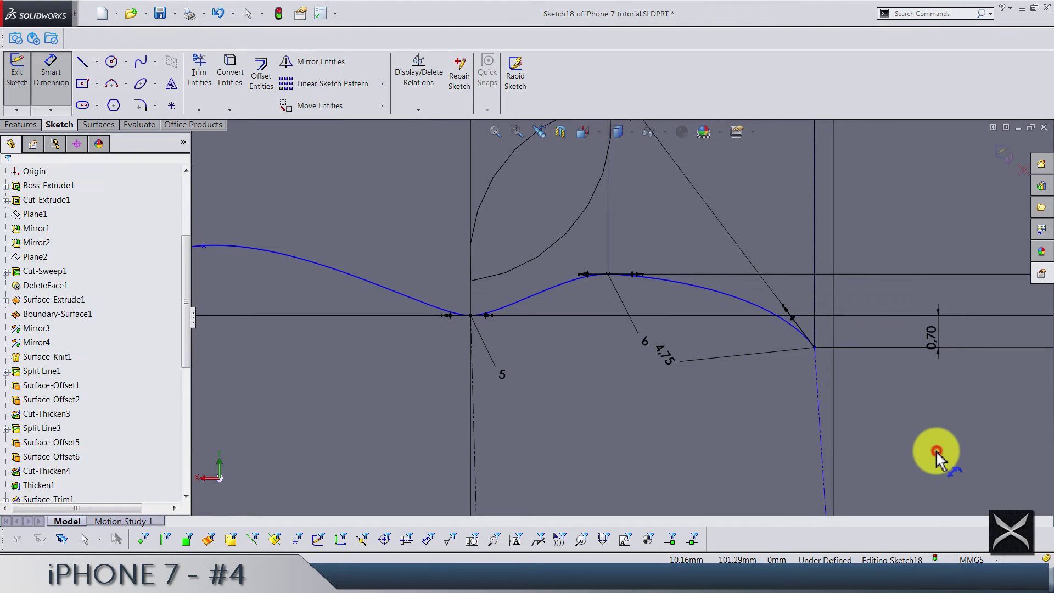
Dimension the horizontal distance between the spline's dip point and the crest point opposite the bite side as 2.45 mm
scroll(658, 319, "up", 5)
scroll(608, 335, "down", 3)
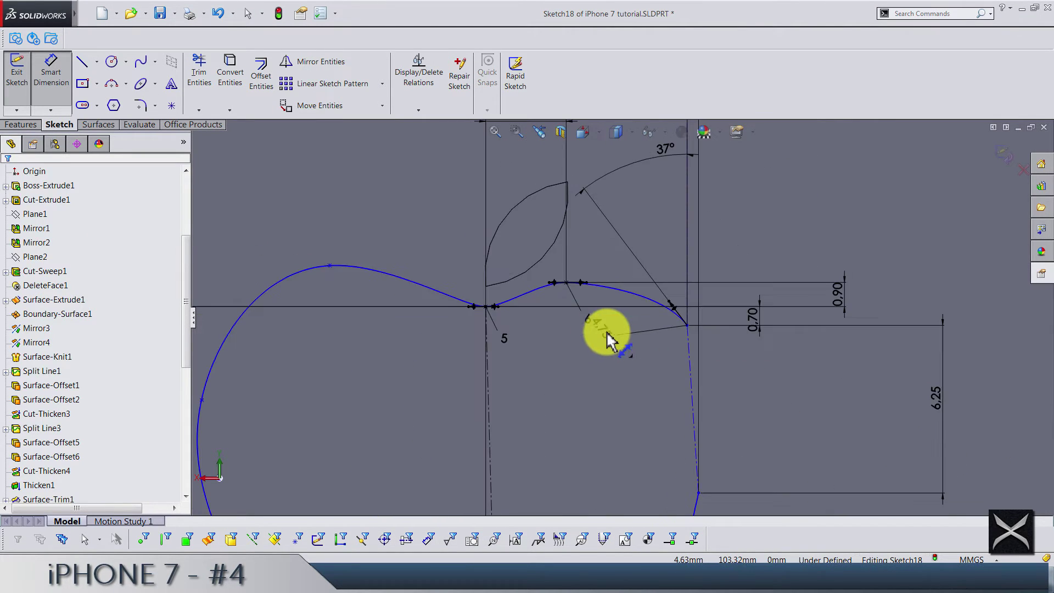
scroll(472, 332, "up", 2)
scroll(470, 295, "down", 4)
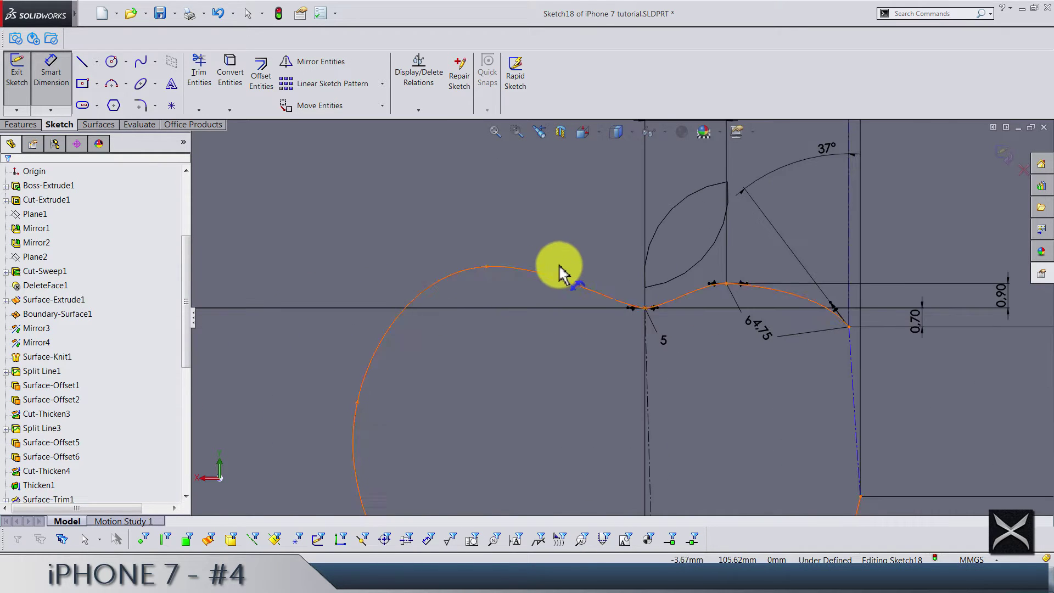
scroll(558, 269, "down", 1)
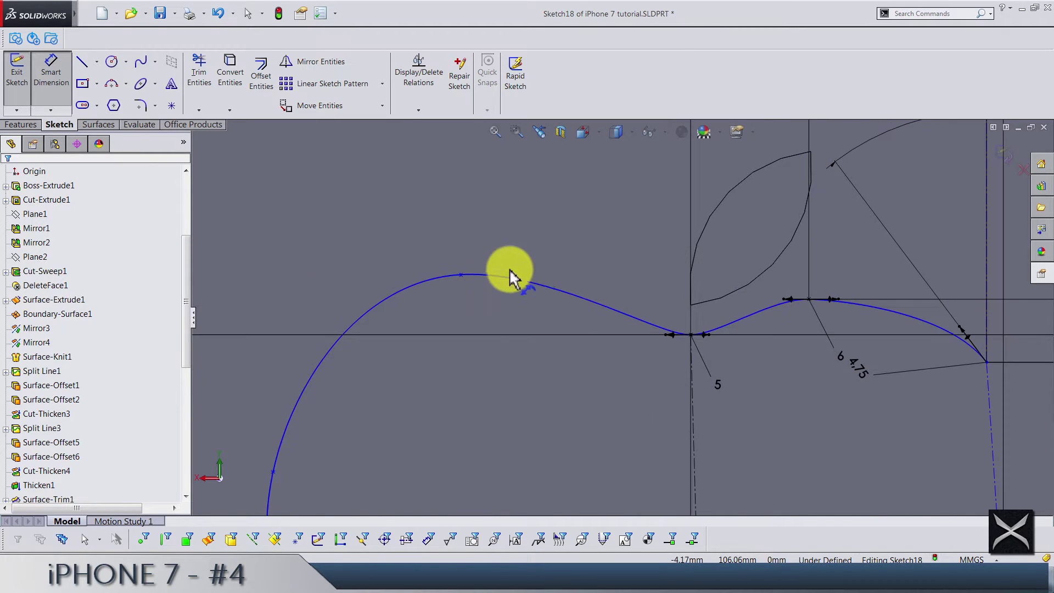
left_click(460, 276)
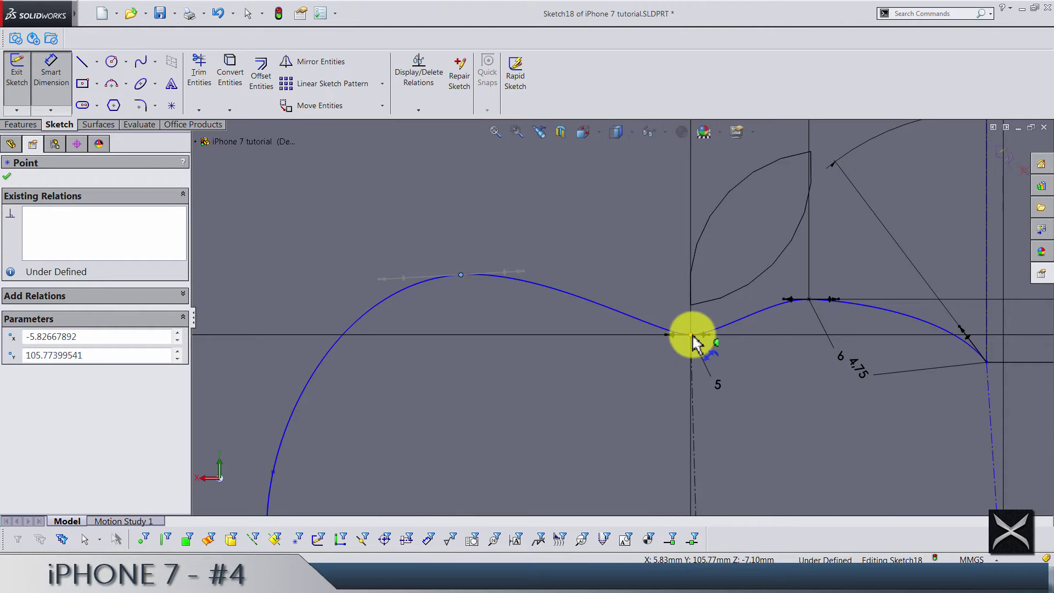
left_click(692, 335)
scroll(590, 241, "up", 3)
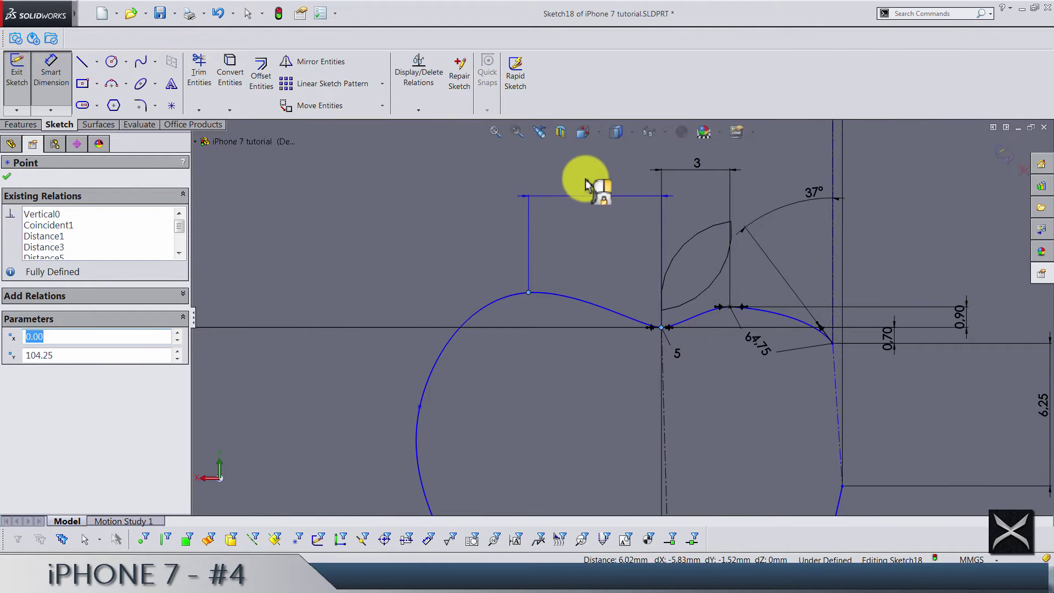
left_click(586, 187)
type("2.45")
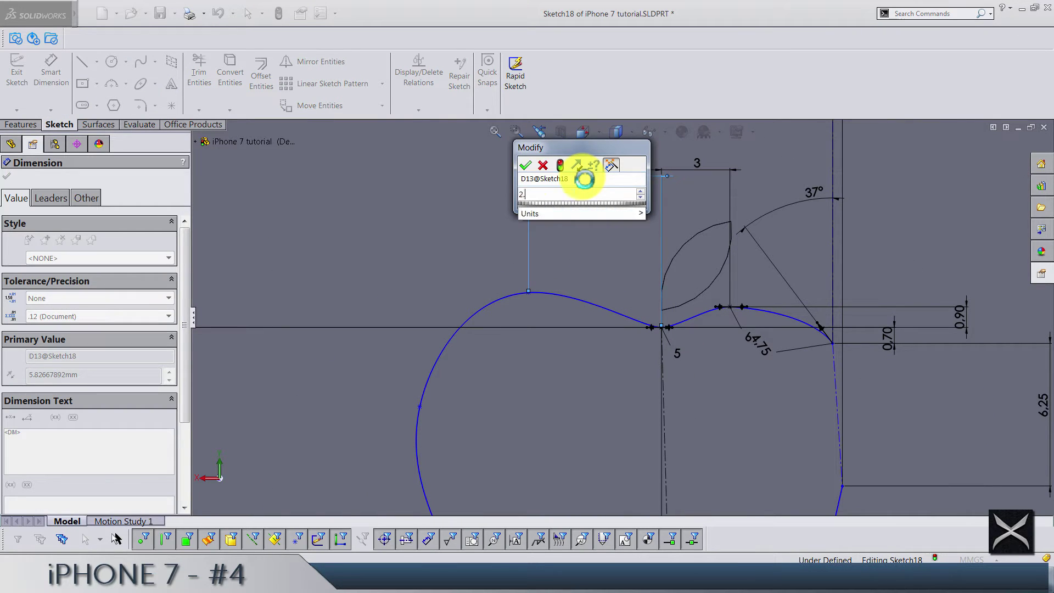
key("Return")
left_click(537, 219)
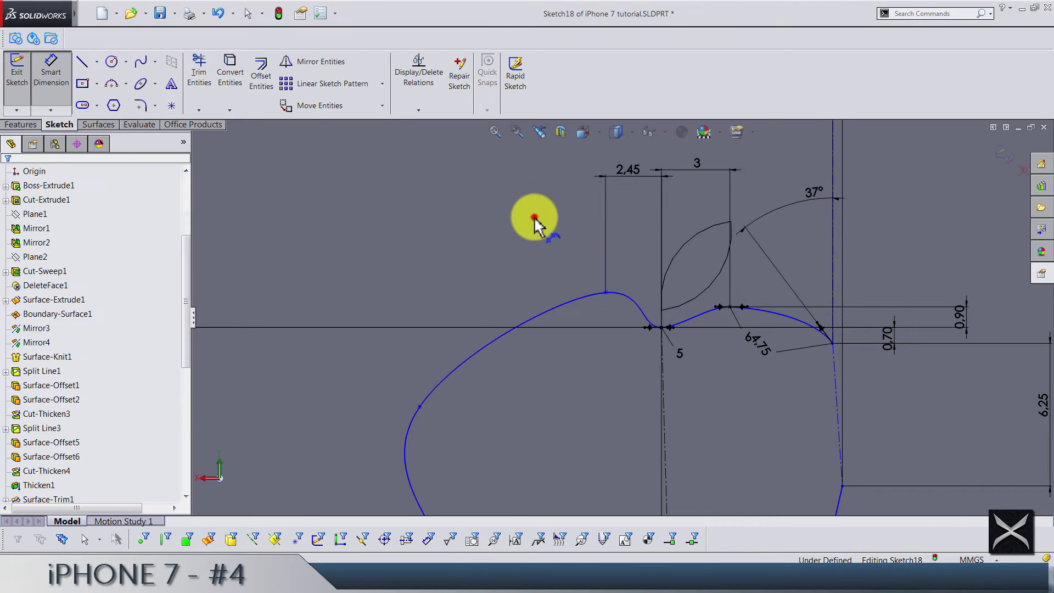
Dimension the vertical distance between the spline's dip point and the crest point opposite the bite side as 0.825 mm
scroll(657, 312, "down", 5)
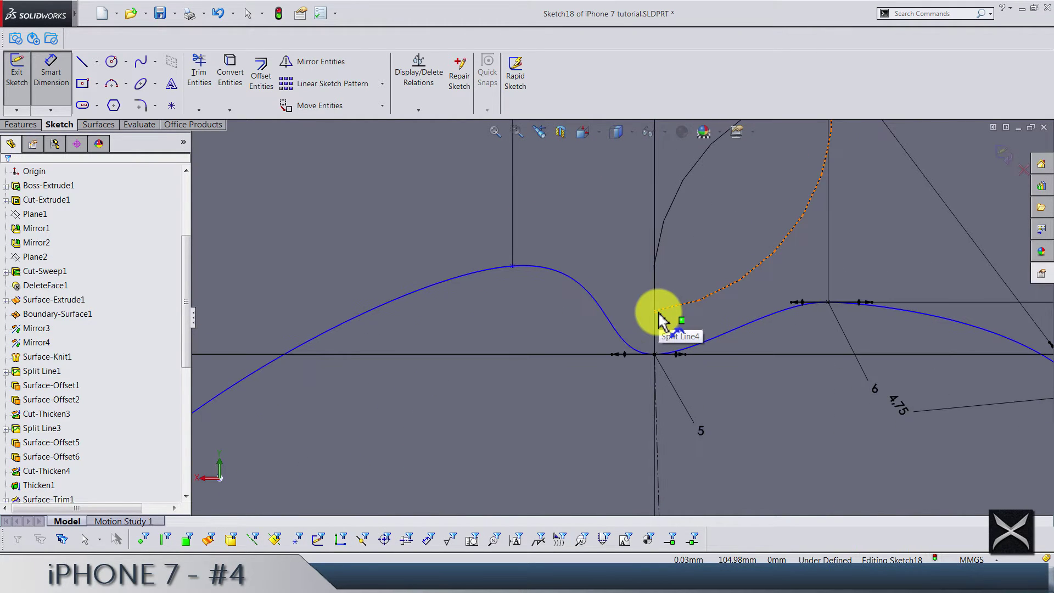
left_click(655, 354)
left_click(512, 266)
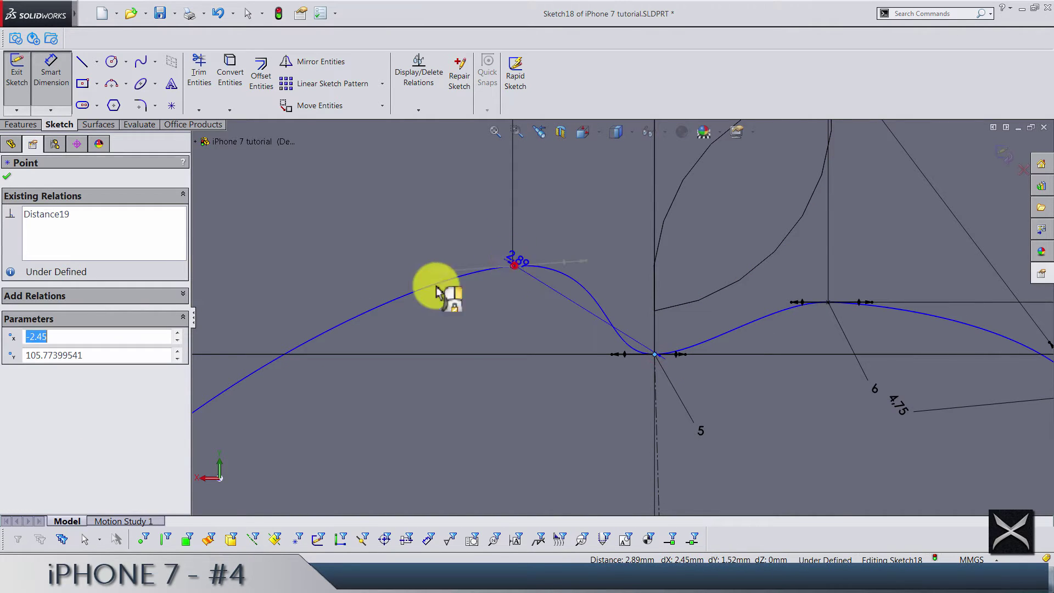
left_click(247, 302)
type("0")
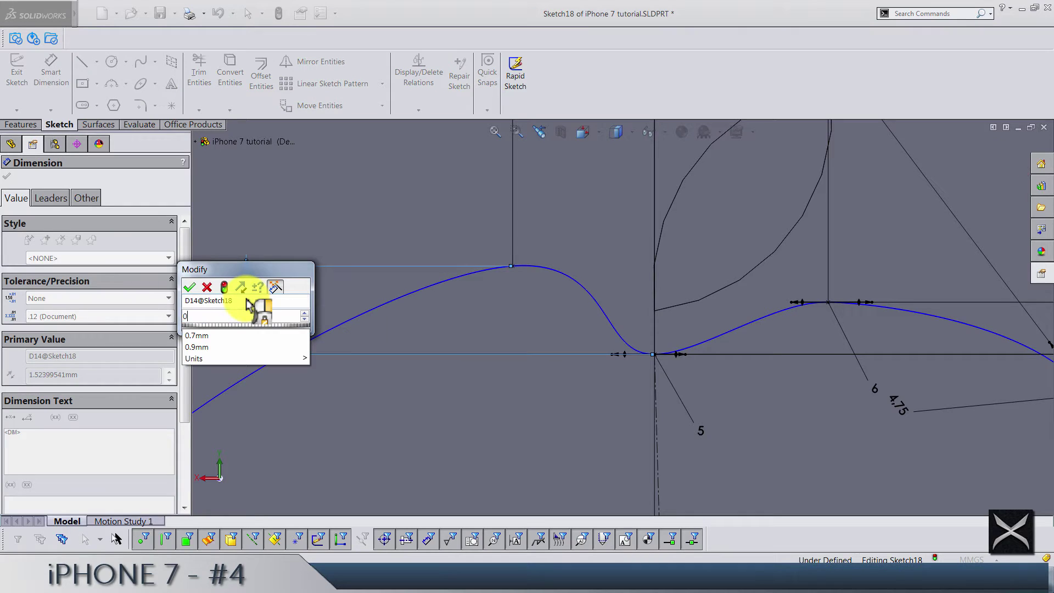
type(".825")
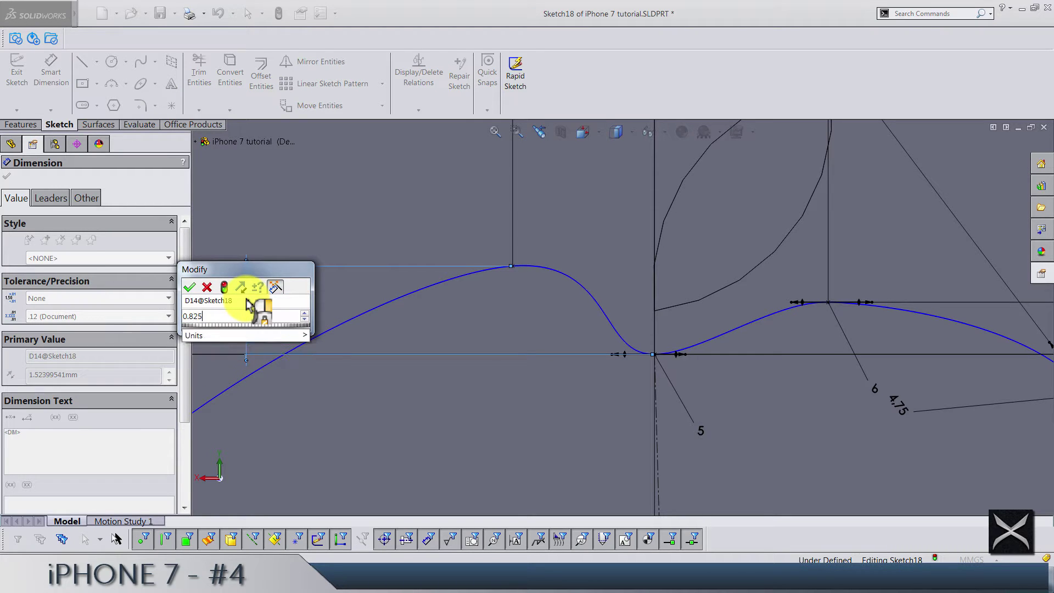
key("Return")
left_click(336, 227)
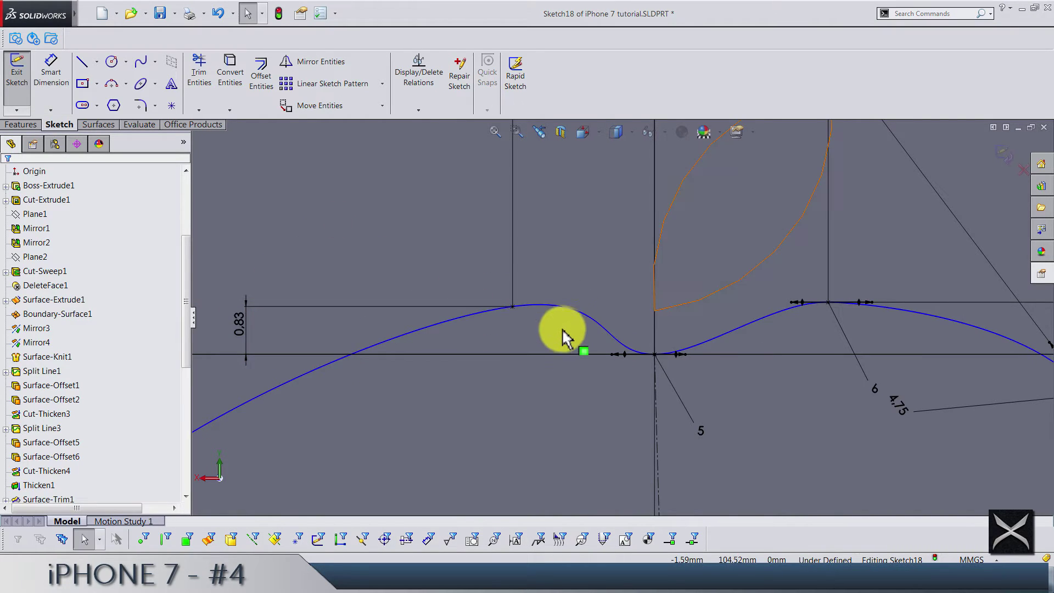
Add a Horizontal relation to the spline's tangent handle at the crest point opposite the bite side
left_click(558, 306)
scroll(558, 305, "down", 1)
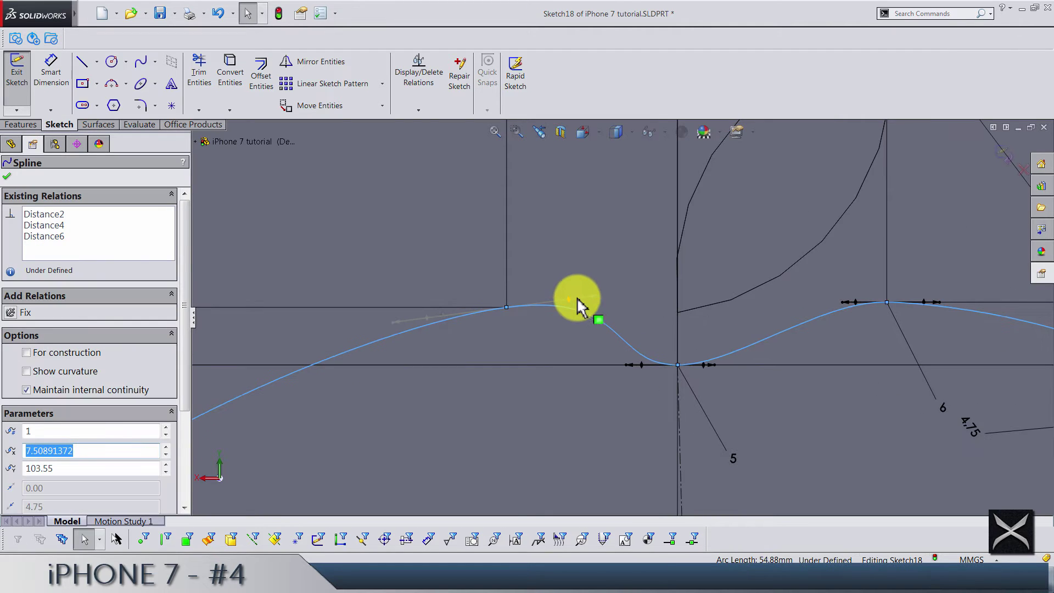
left_click(506, 307)
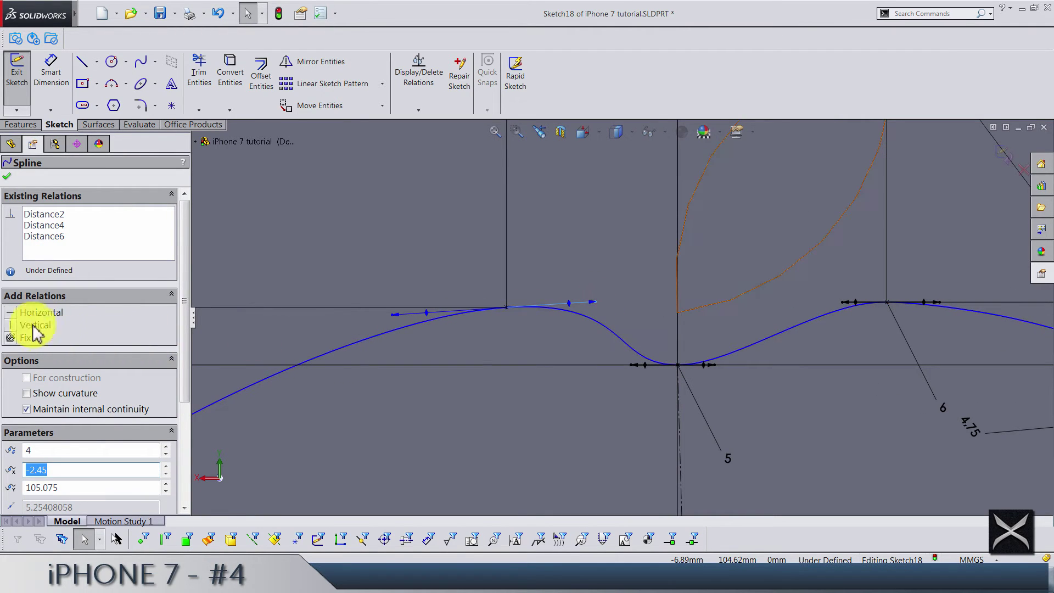
left_click(12, 310)
Dimension the spline's tangent handle at the crest point opposite the bite side as 10 mm
left_click(36, 88)
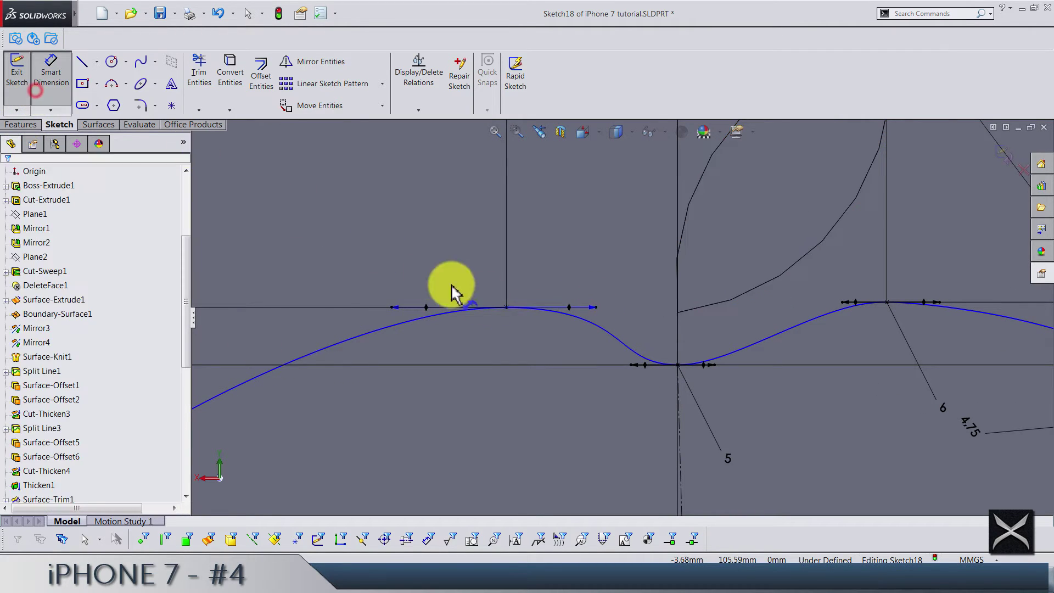
left_click(593, 307)
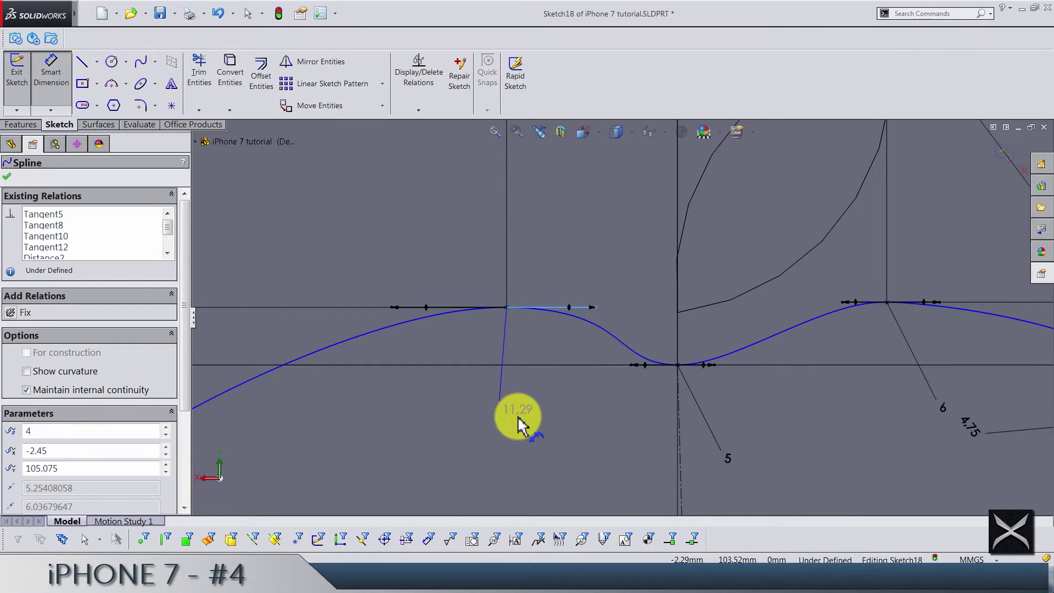
left_click(518, 416)
type("10")
key("Return")
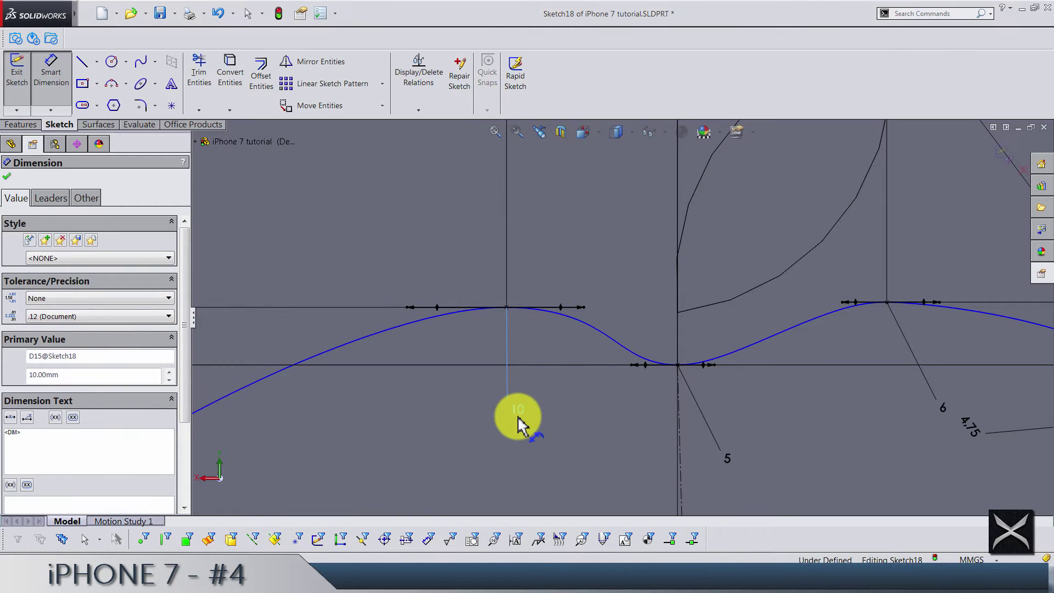
left_click(607, 416)
Adjust the spline's tangent handle at the upper side point opposite the bite and give it a Vertical relation
scroll(607, 445, "up", 4)
scroll(608, 453, "up", 3)
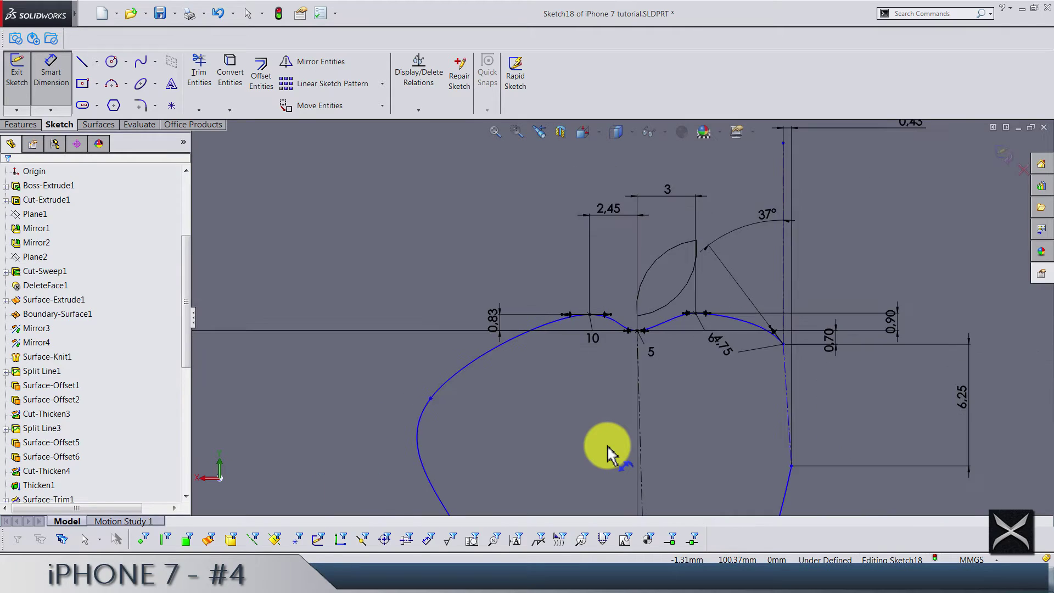
scroll(492, 419, "down", 5)
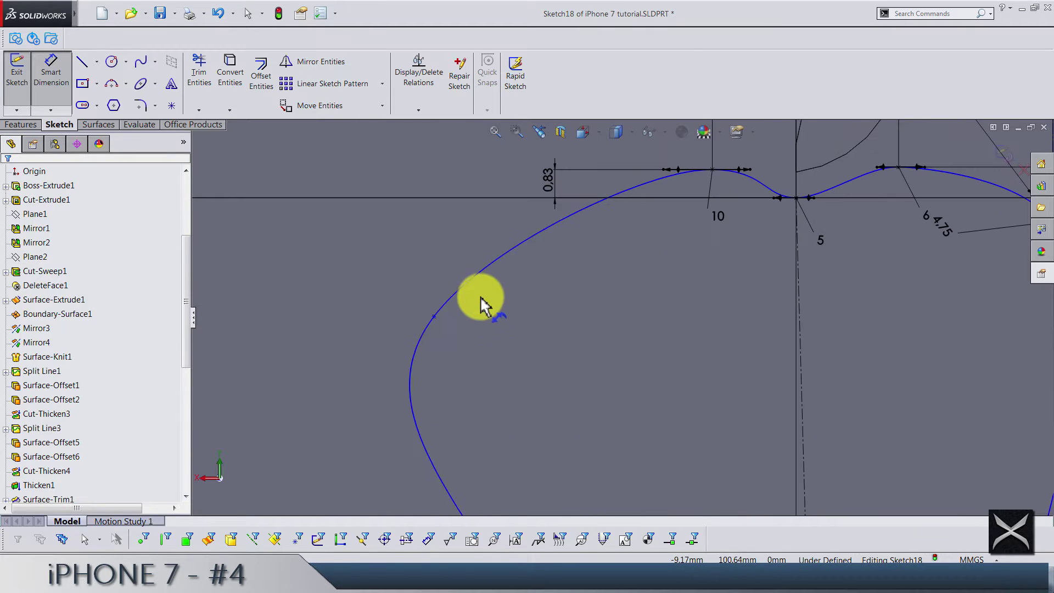
key("Escape")
left_click(476, 276)
left_click(476, 275)
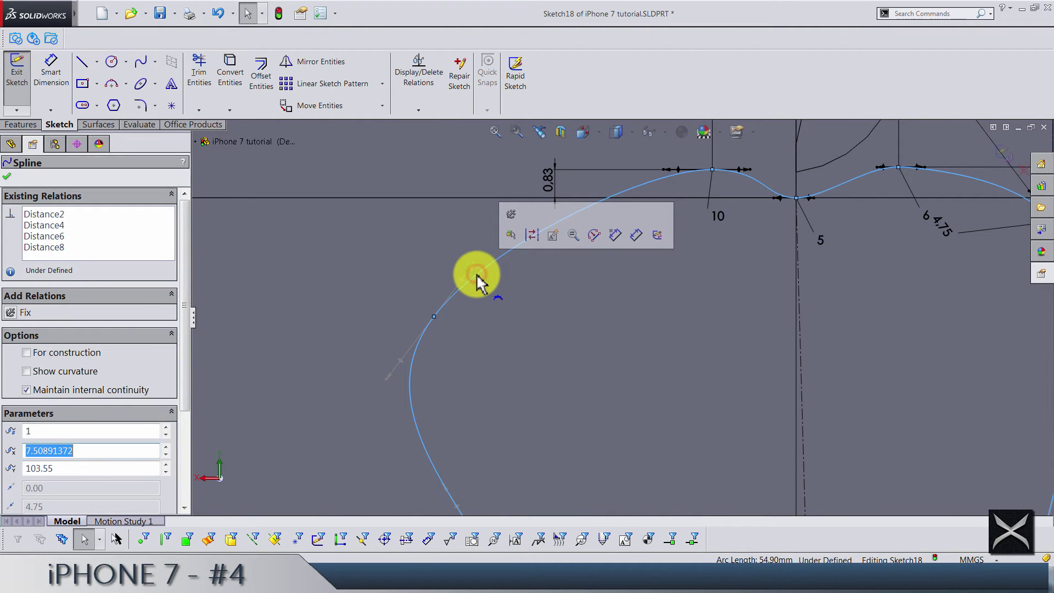
left_click_drag(476, 265, 458, 268)
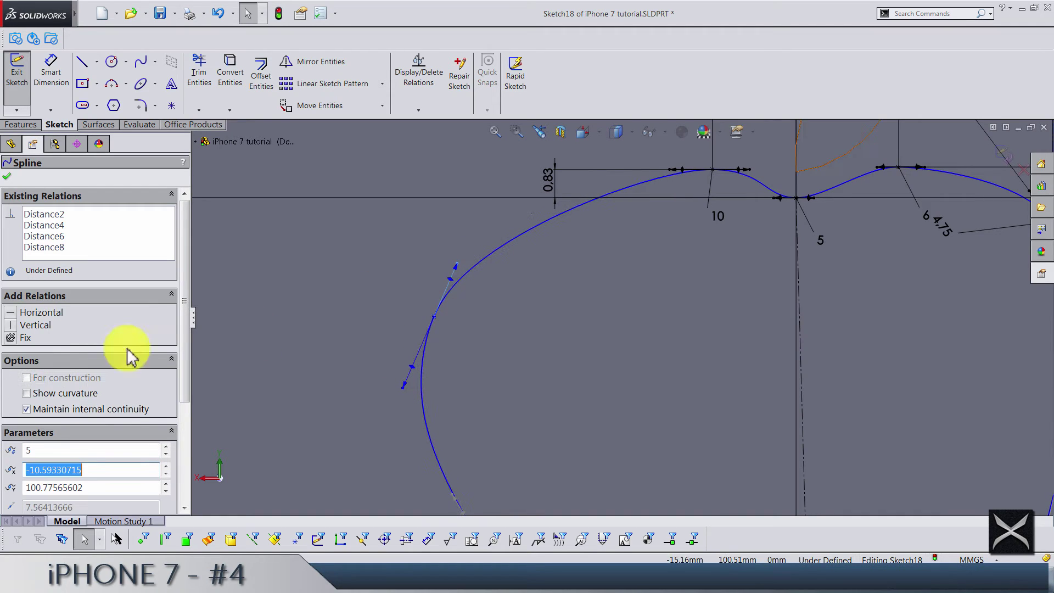
left_click(12, 325)
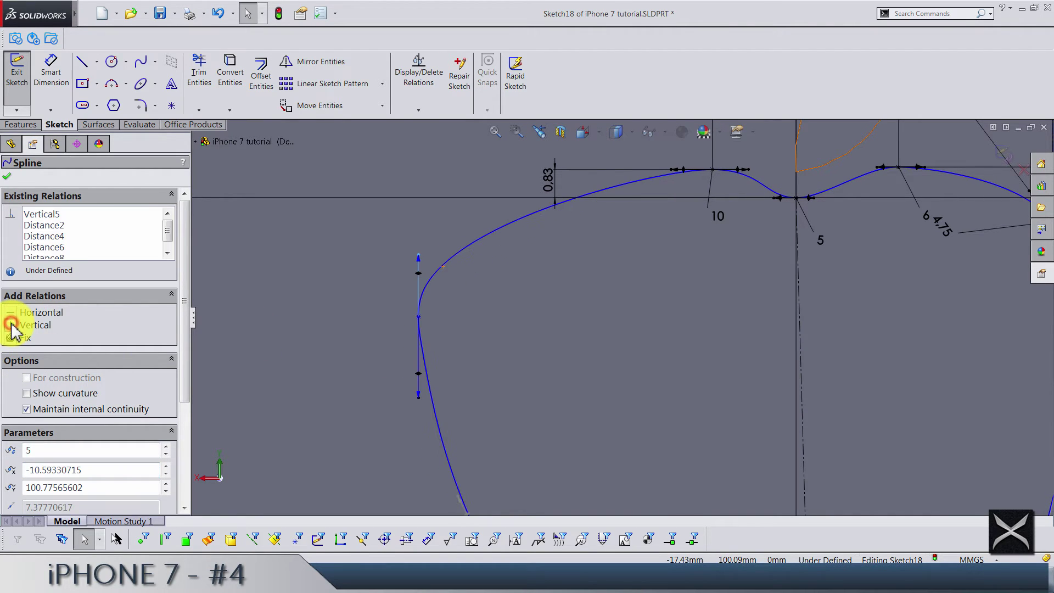
key("Escape")
Dimension the horizontal distance between the spline's dip point and the side point opposite the bite as 6.25 mm
left_click(48, 80)
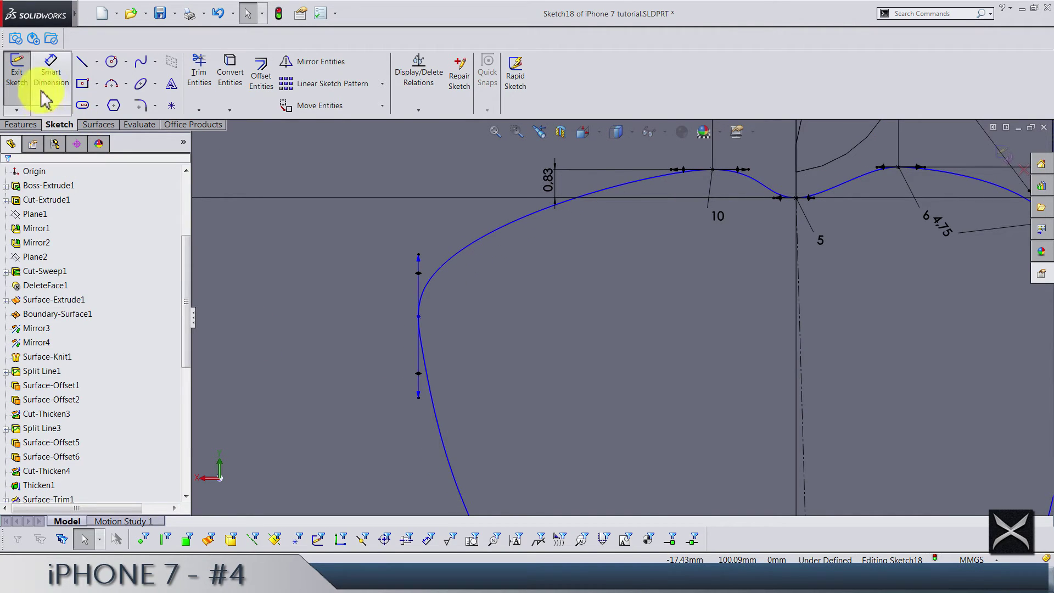
left_click(419, 318)
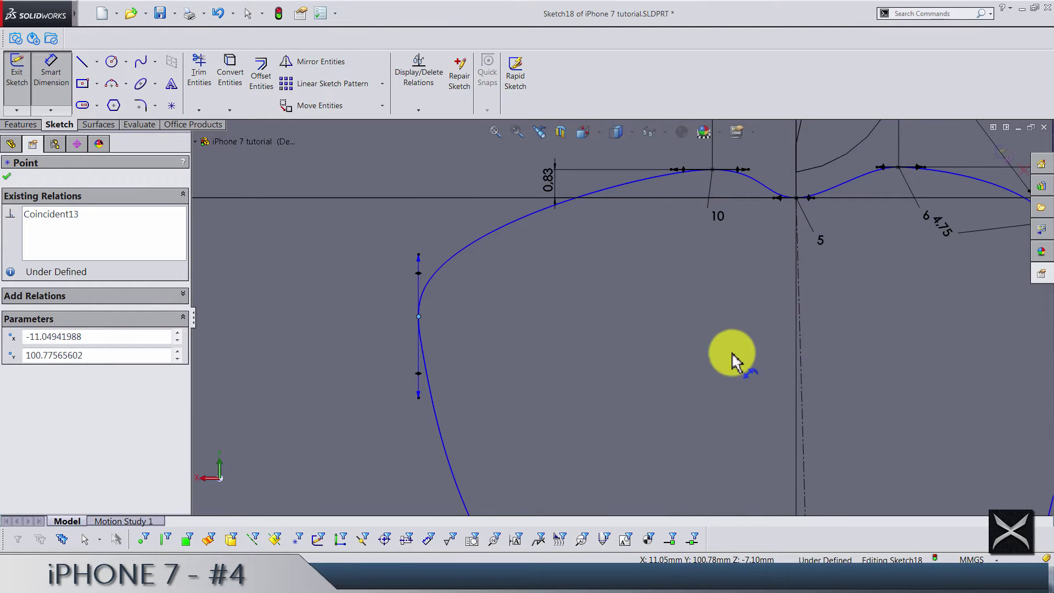
left_click(797, 201)
left_click(624, 436)
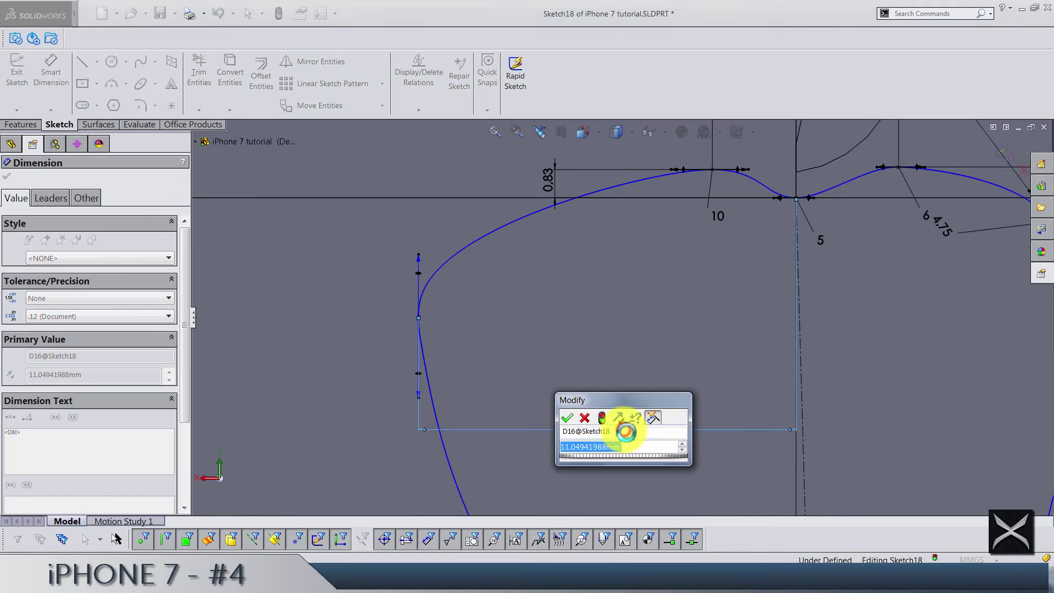
type("6.25")
key("Return")
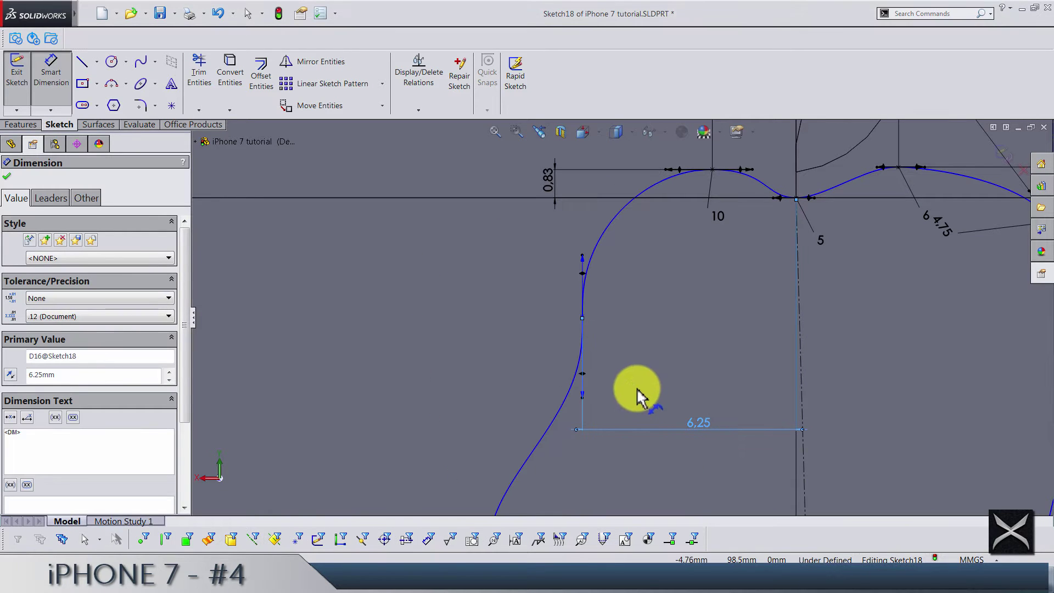
left_click(642, 353)
Dimension the spline's vertical tangent handle at the side point opposite the bite as 13 mm
middle_click_drag(644, 354, 639, 306)
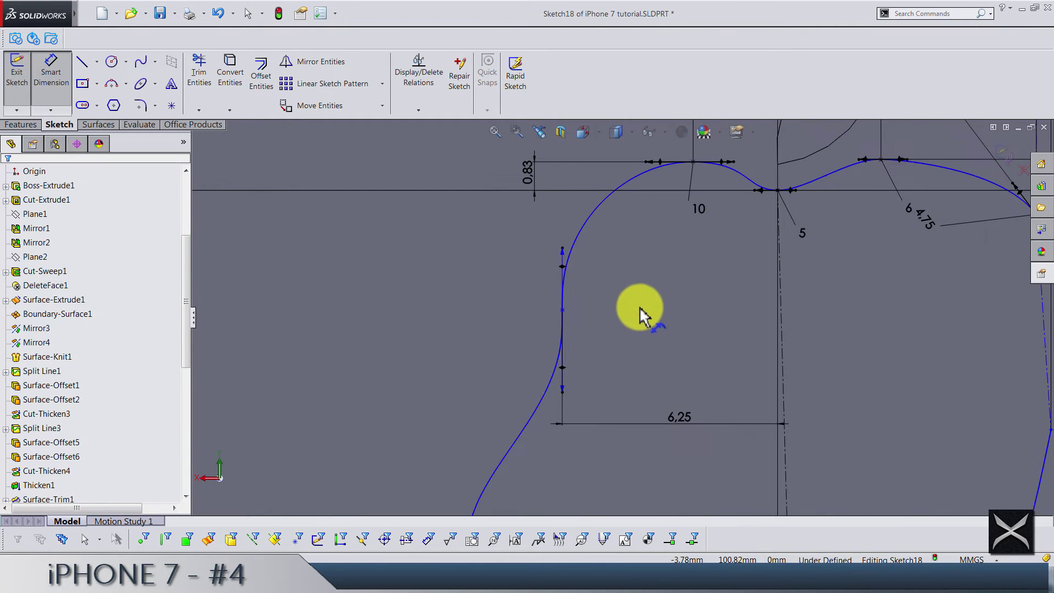
left_click(561, 246)
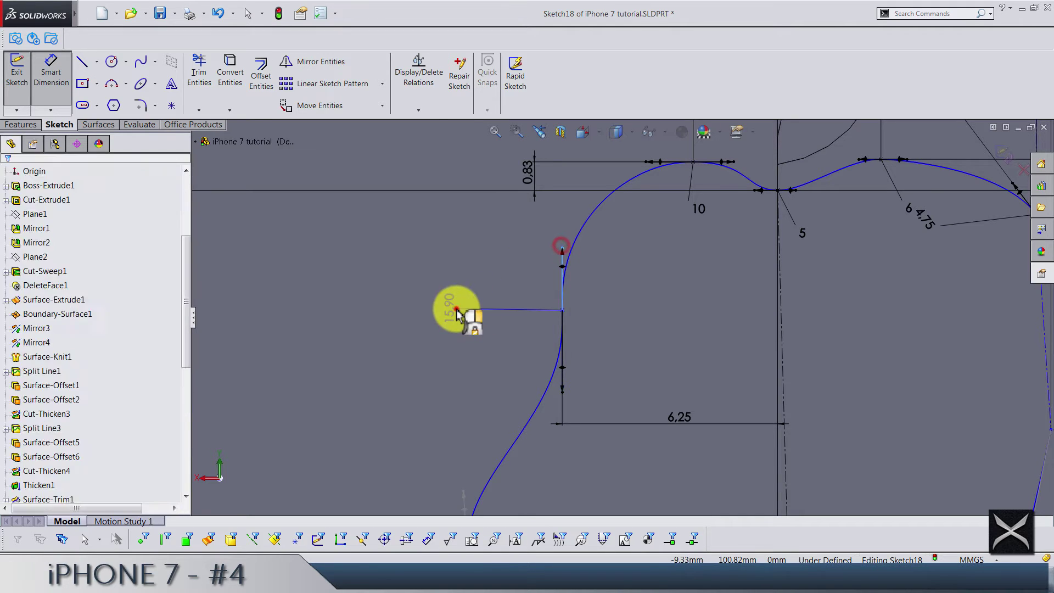
left_click(454, 307)
type("13")
key("Return")
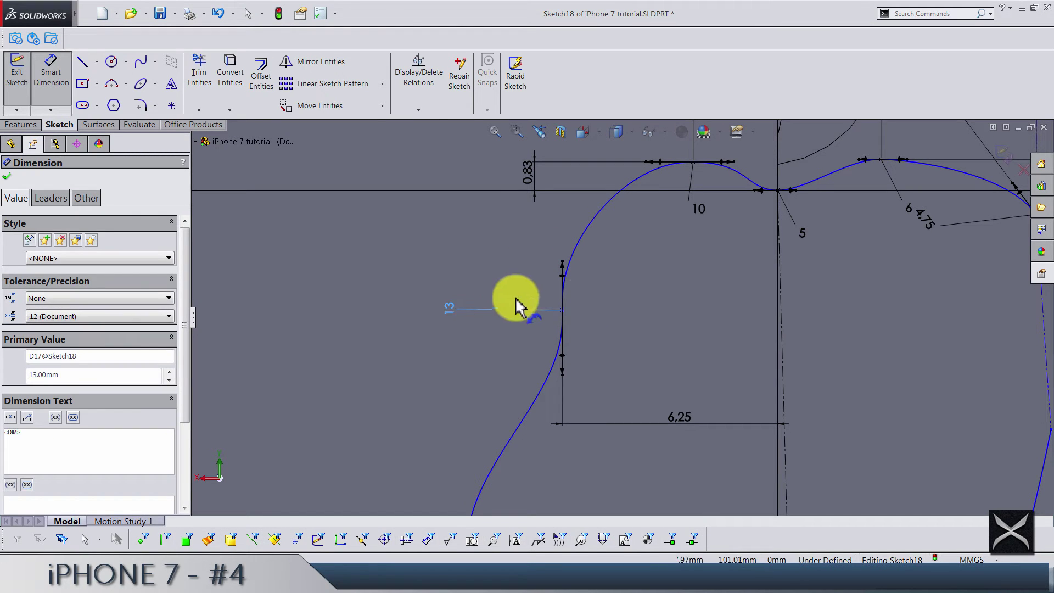
left_click(632, 300)
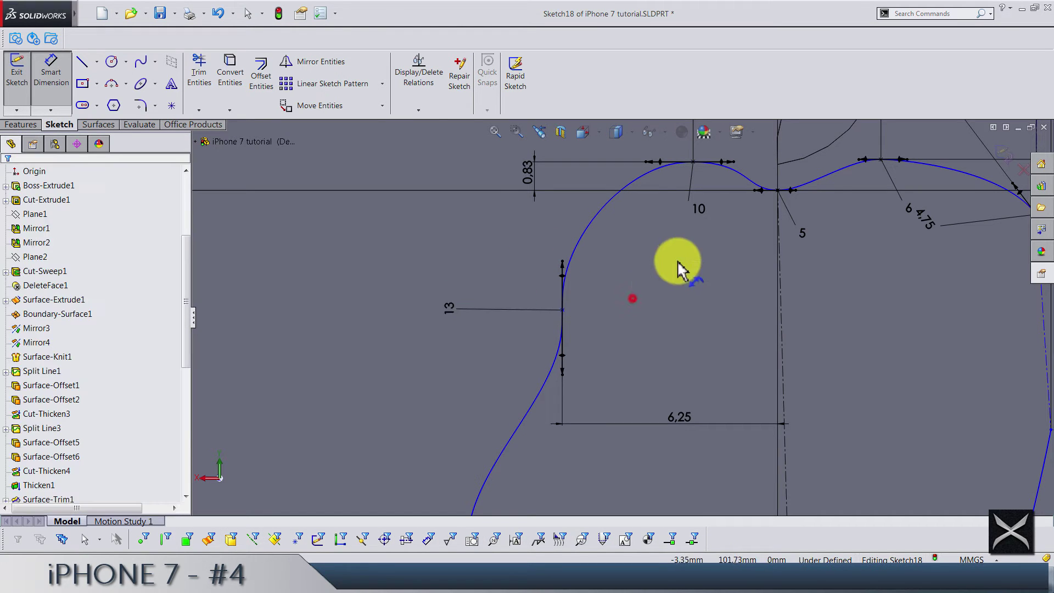
Dimension the vertical distance between the spline's top dip point and the side point opposite the bite as 4.1 mm
left_click(776, 190)
left_click(564, 312)
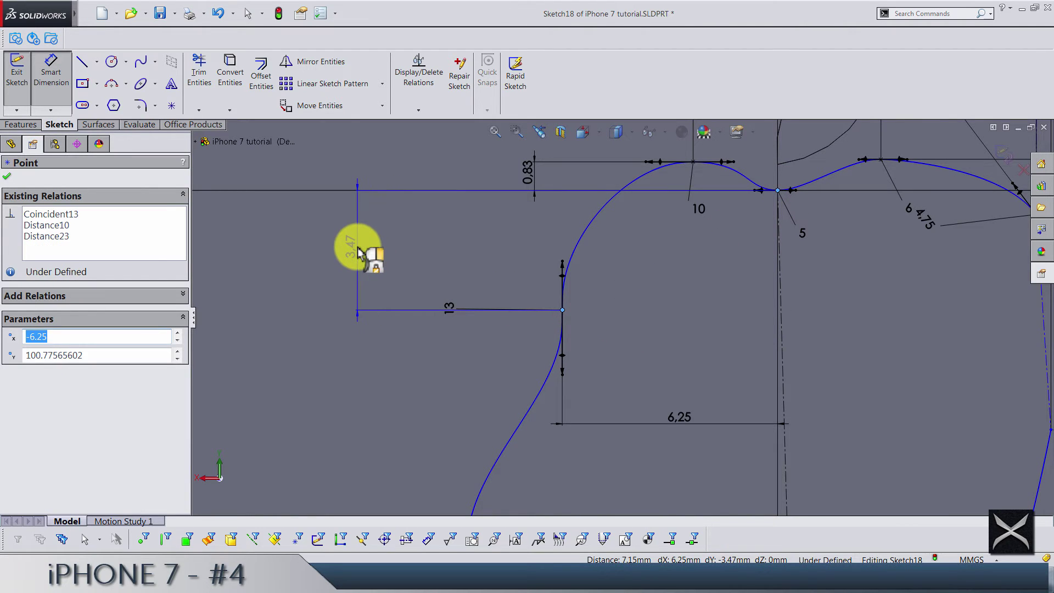
left_click(358, 252)
type("4.1")
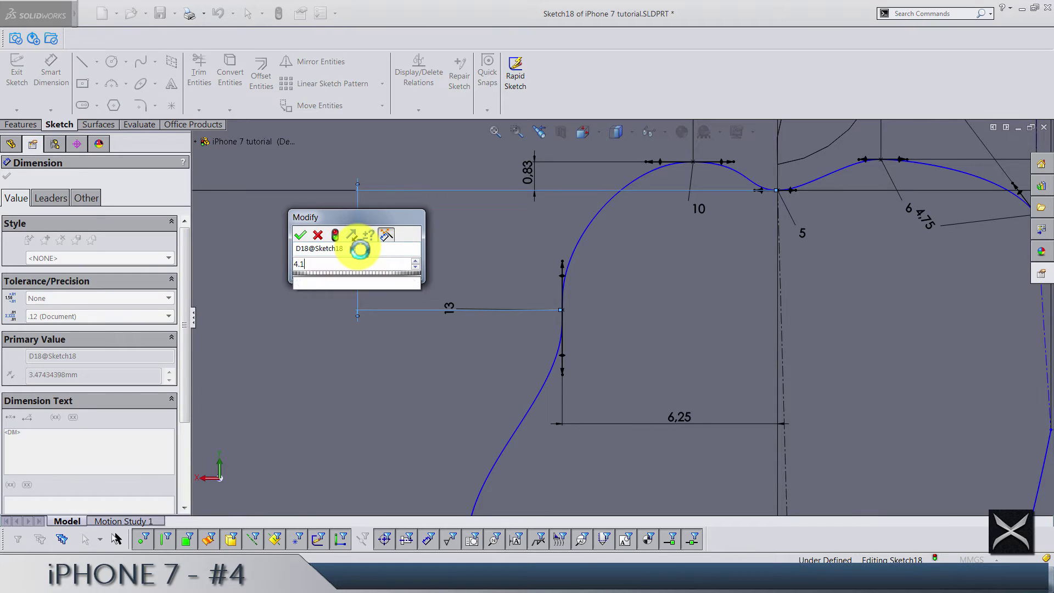
key("Return")
left_click(680, 273)
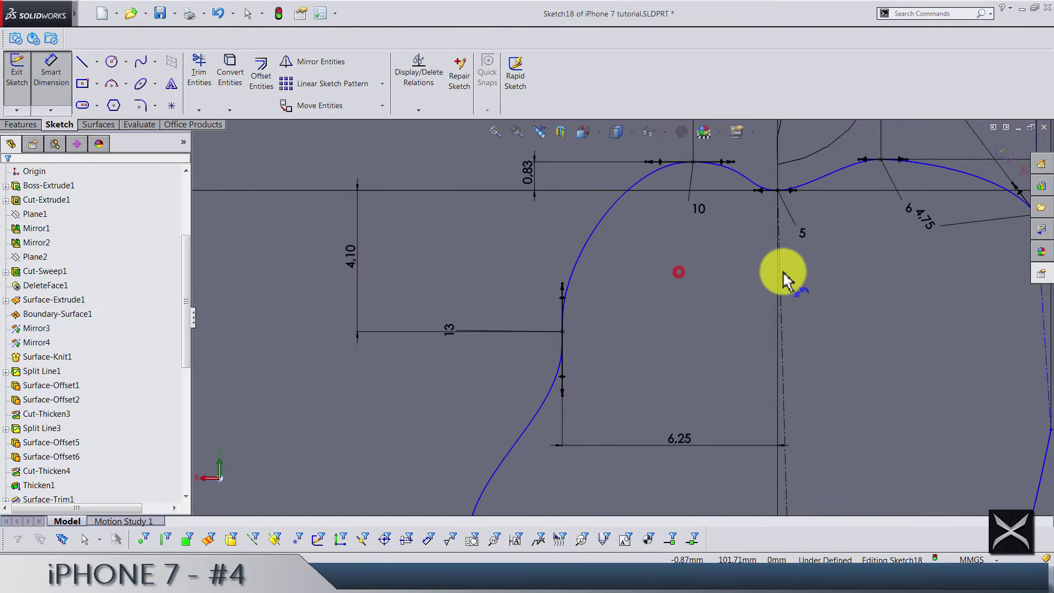
Dimension the distance between the spline's bottom centre point and the lower side point opposite the bite as 5.2 mm
scroll(782, 280, "up", 2)
scroll(797, 236, "down", 3)
scroll(795, 314, "up", 1)
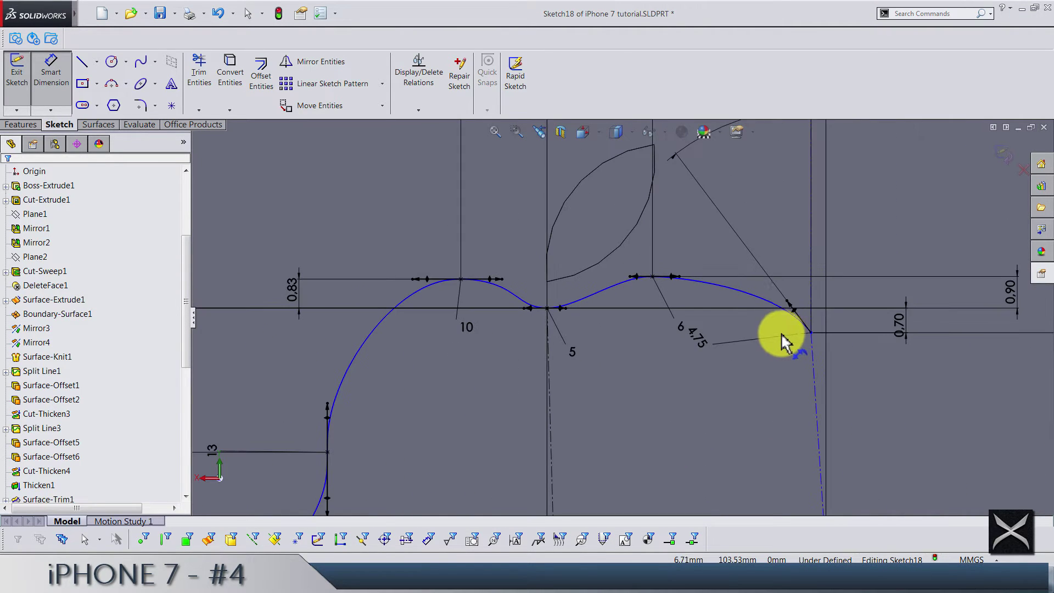
scroll(687, 302, "up", 3)
scroll(675, 311, "down", 3)
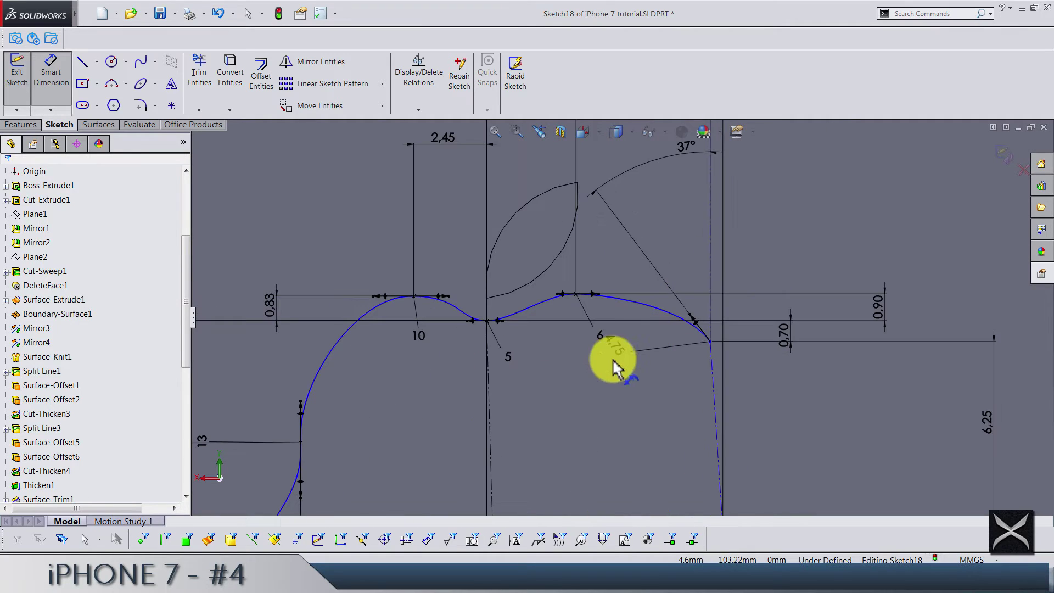
scroll(604, 369, "down", 2)
scroll(598, 365, "down", 1)
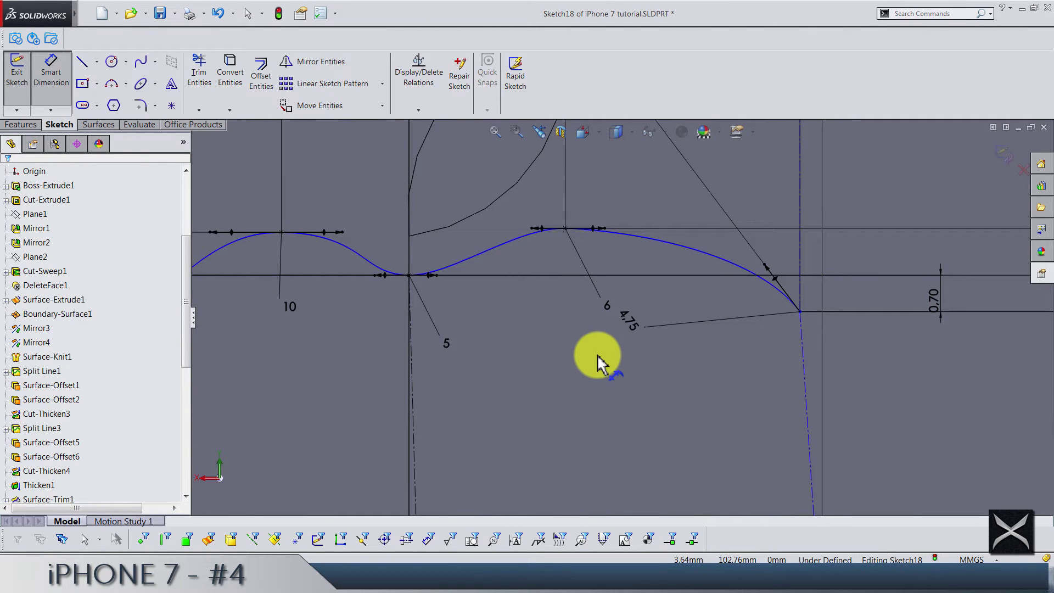
scroll(597, 354, "up", 5)
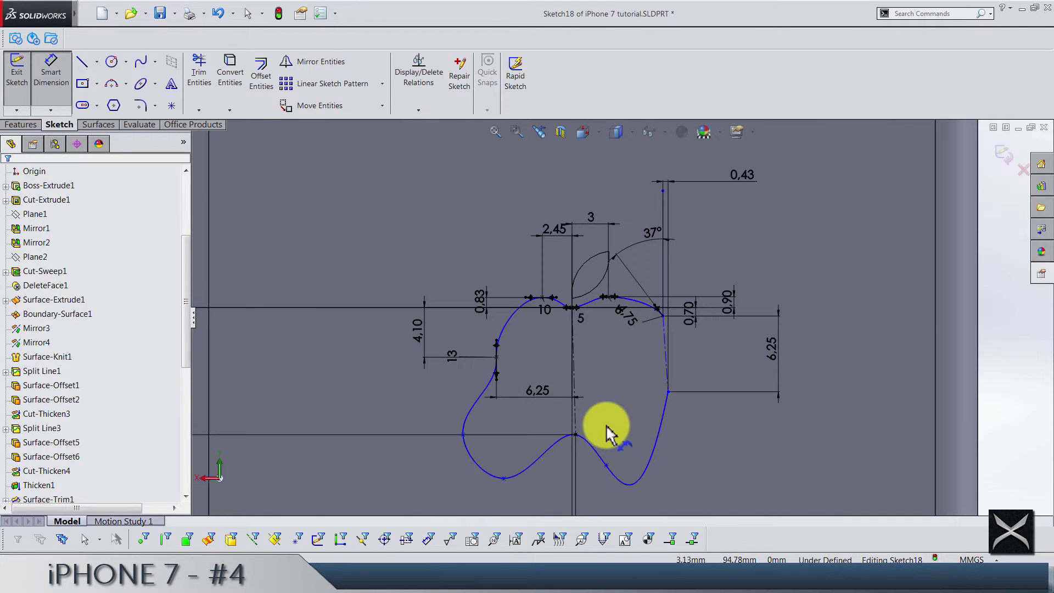
scroll(571, 426, "down", 4)
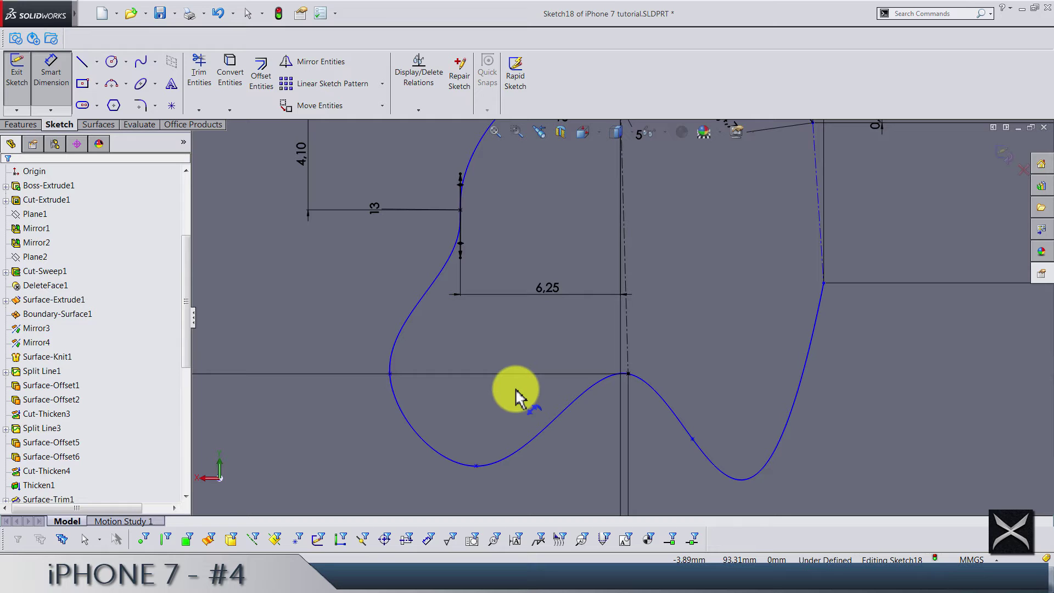
scroll(569, 407, "up", 3)
scroll(617, 383, "down", 2)
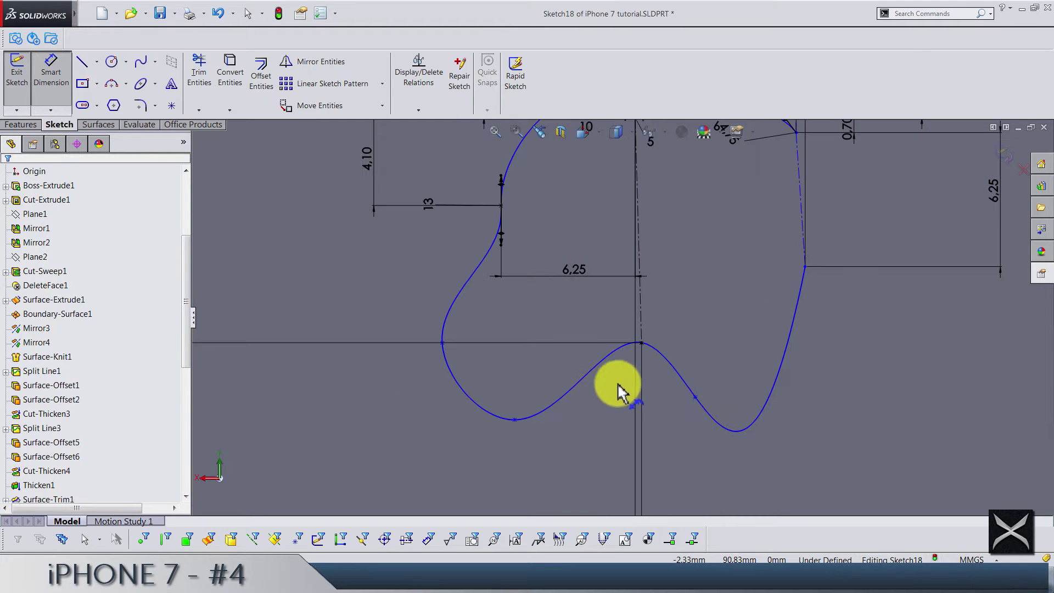
left_click(642, 343)
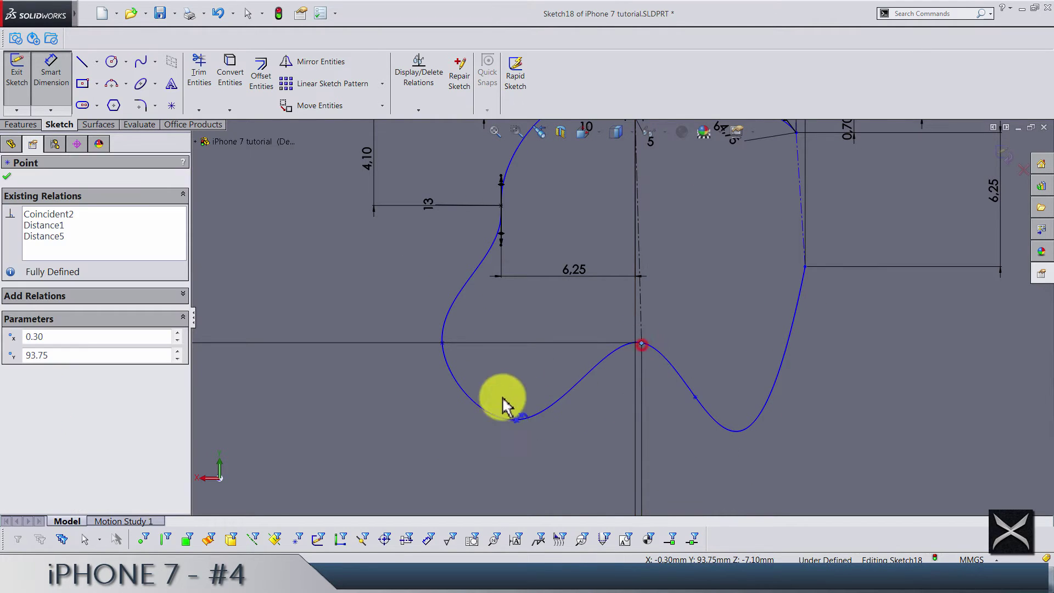
left_click(443, 343)
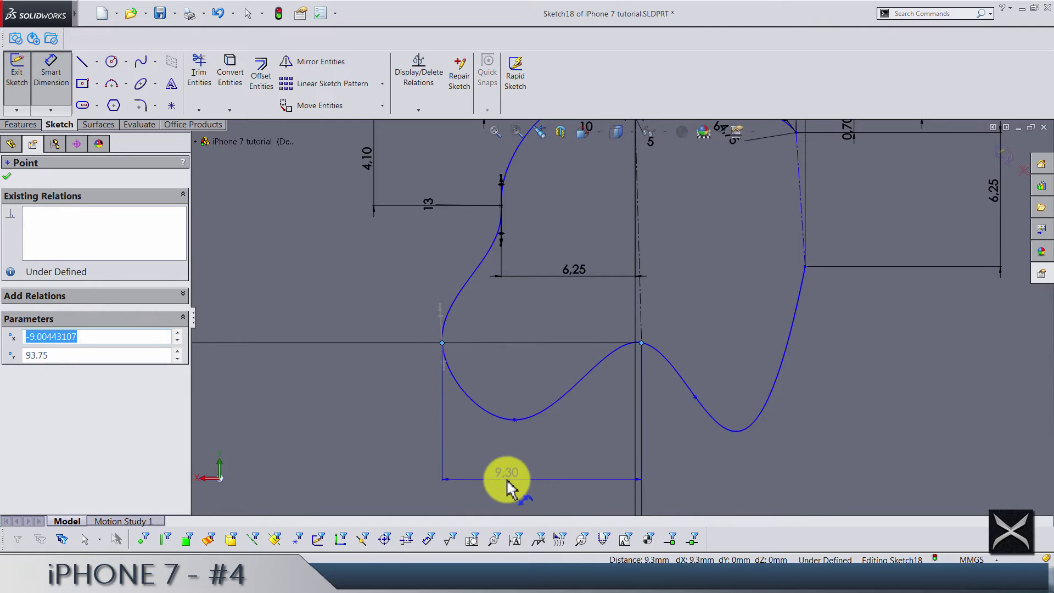
left_click(506, 479)
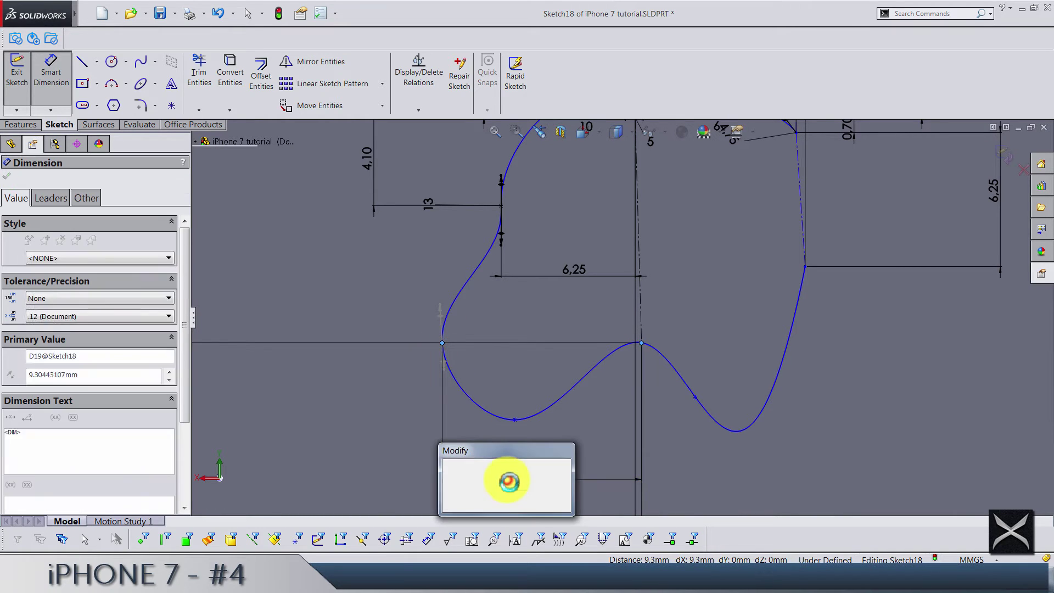
type("5.2")
key("Return")
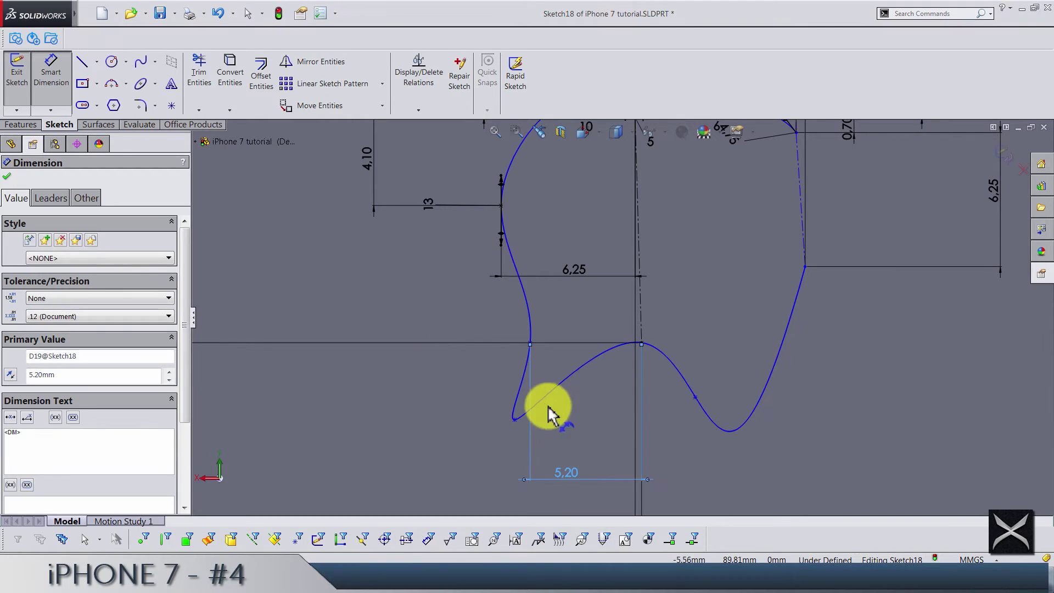
left_click(565, 397)
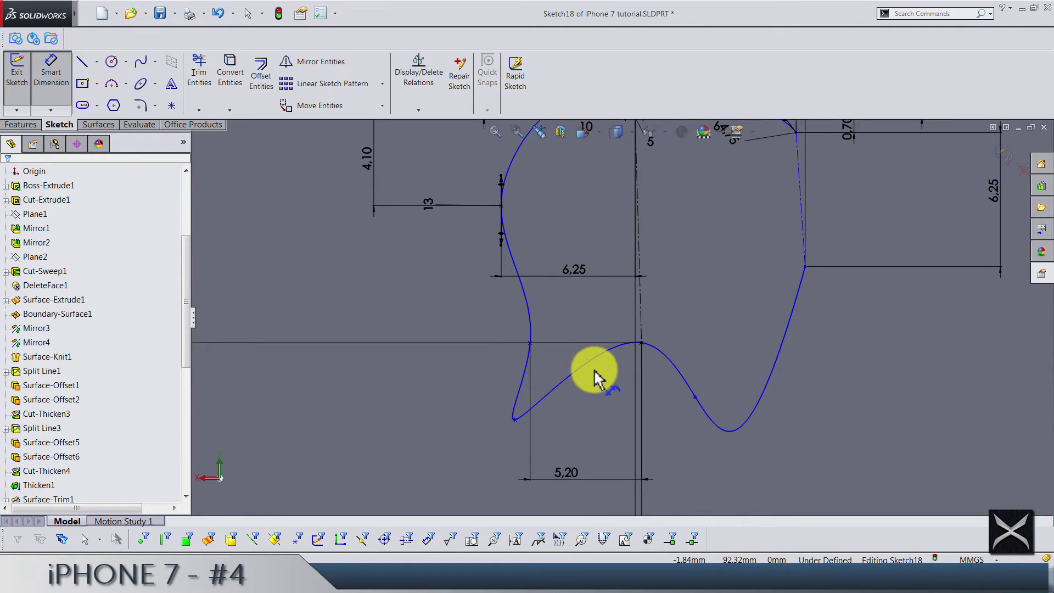
Move the spline's lower side point opposite the bite up above the level of the bottom centre point
scroll(576, 334, "down", 3)
key("Escape")
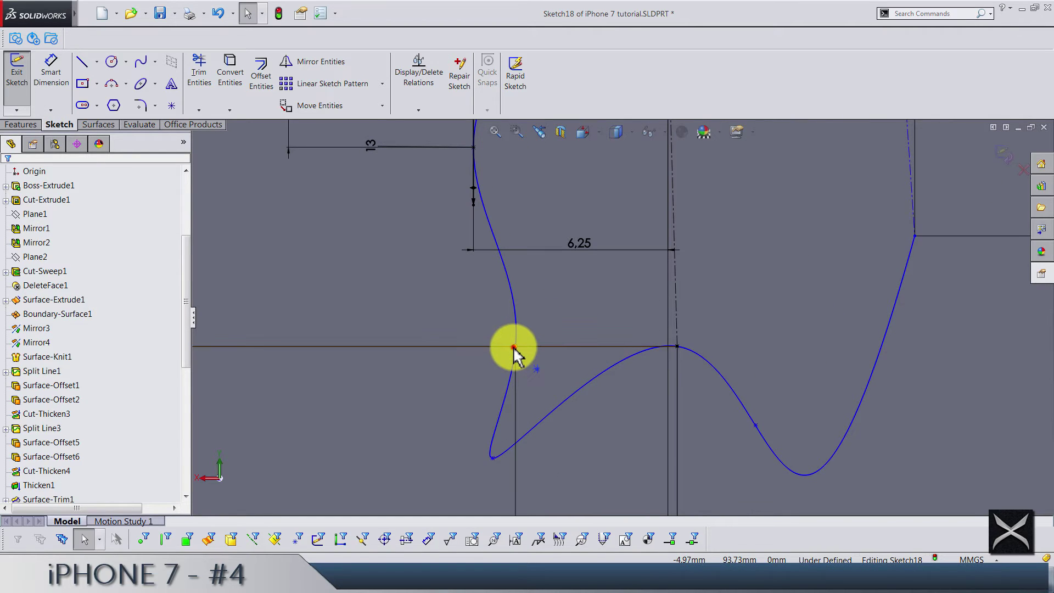
left_click_drag(516, 346, 520, 301)
key("Escape")
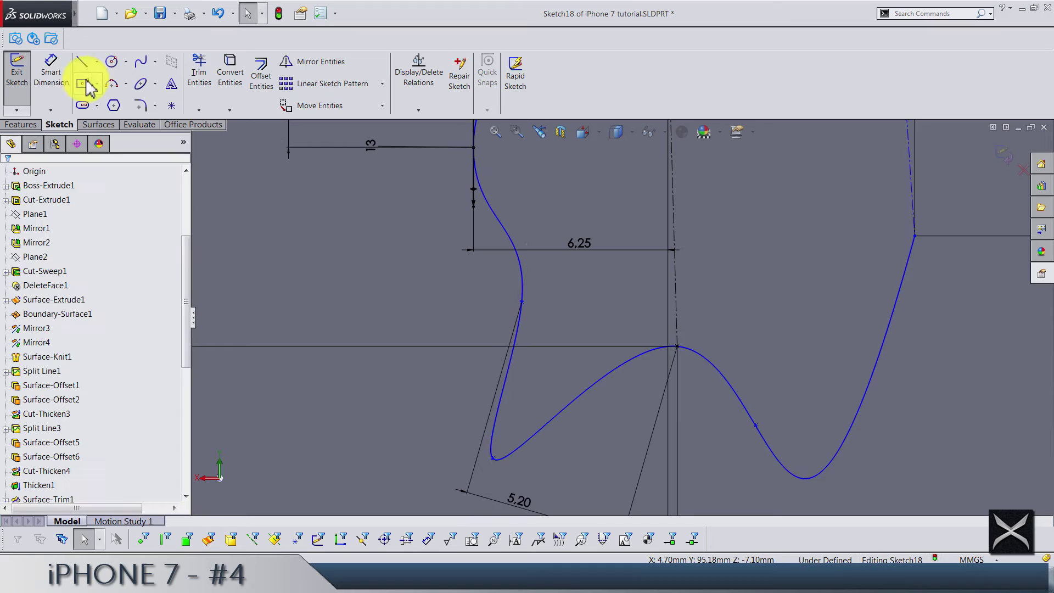
Dimension the vertical distance between the spline's bottom centre point and the lower side point opposite the bite as 1.825 mm
left_click(47, 68)
left_click(679, 347)
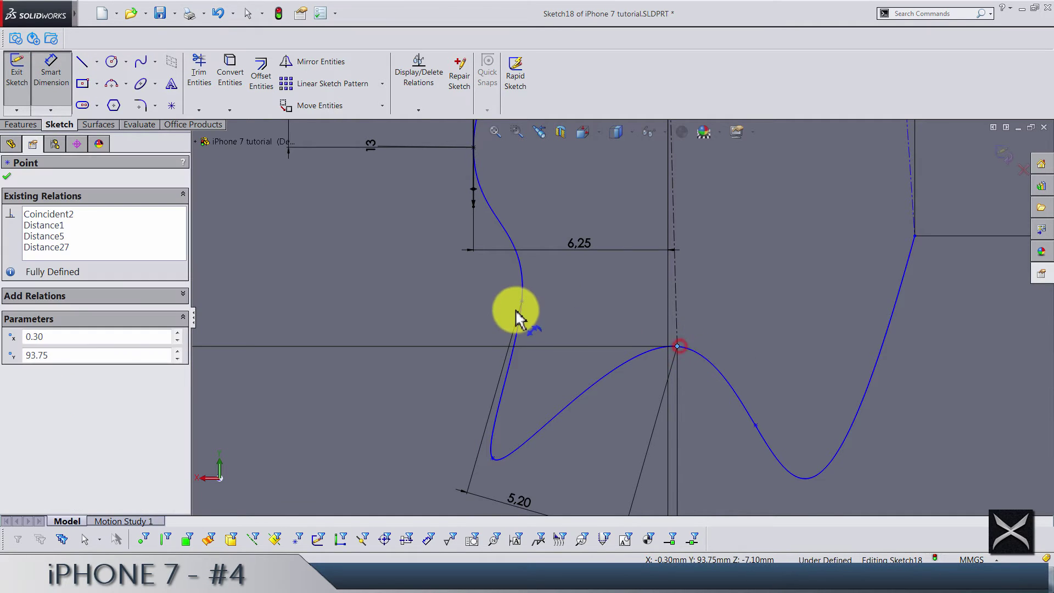
left_click(520, 302)
left_click(369, 334)
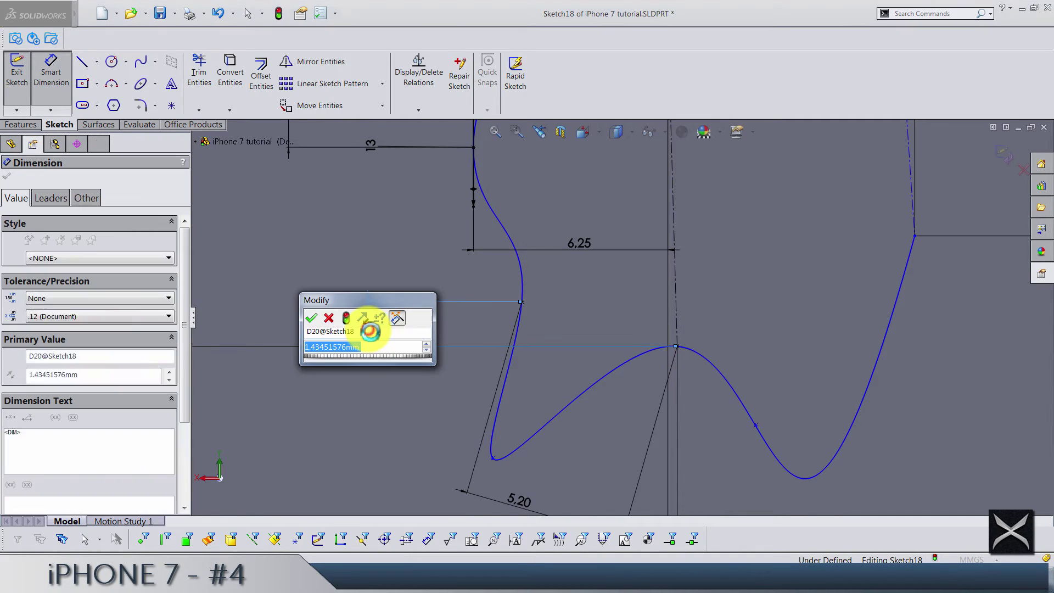
type("1.")
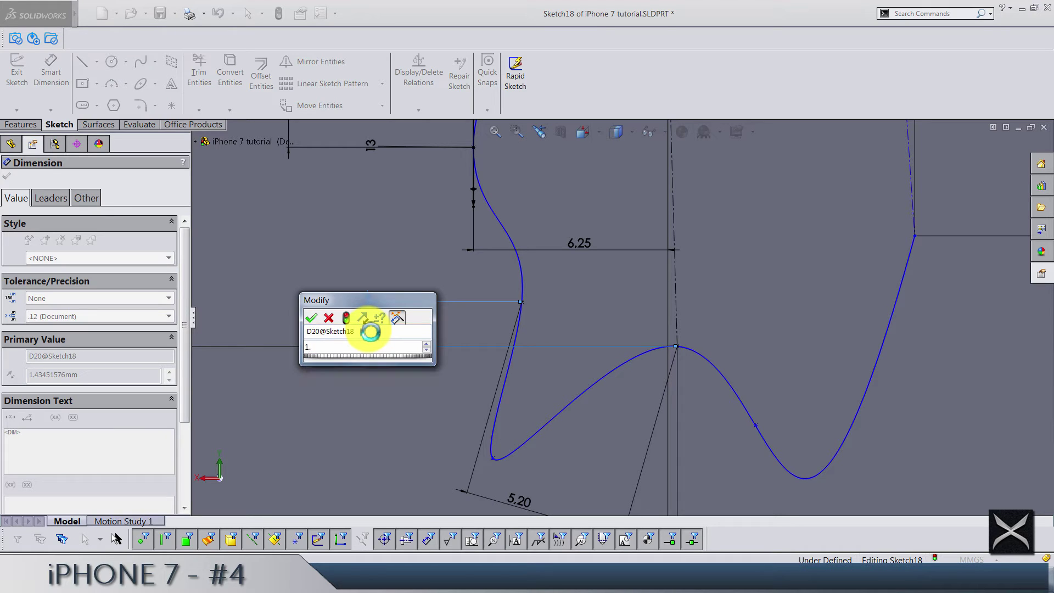
type("82")
key("BackSpace")
type("3")
key("Return")
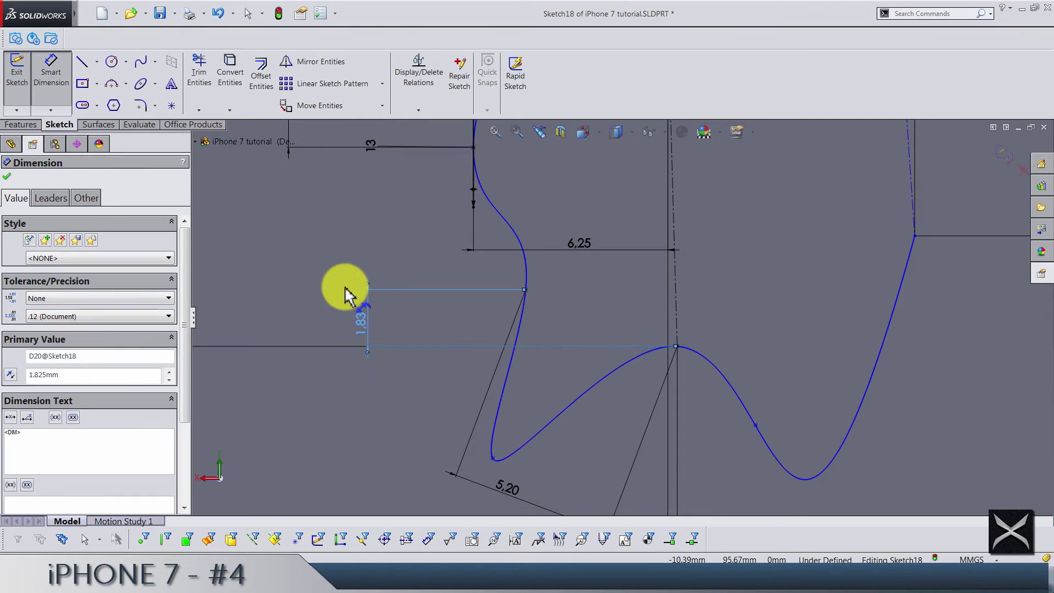
Delete the slanted dimension between the spline's bottom centre point and the lower side point opposite the bite
scroll(560, 423, "up", 3)
scroll(562, 433, "down", 6)
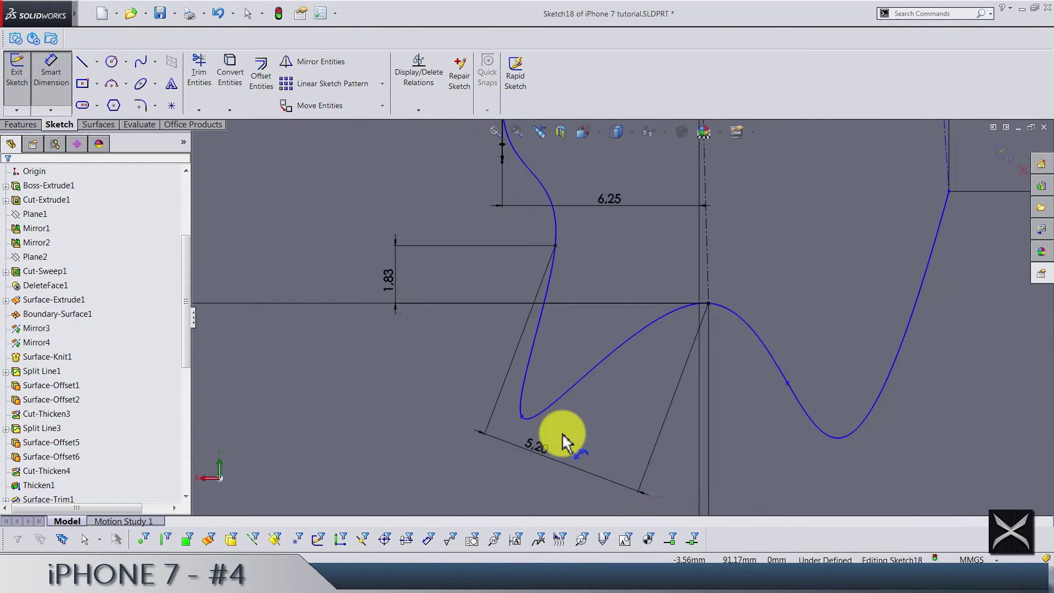
left_click(573, 399)
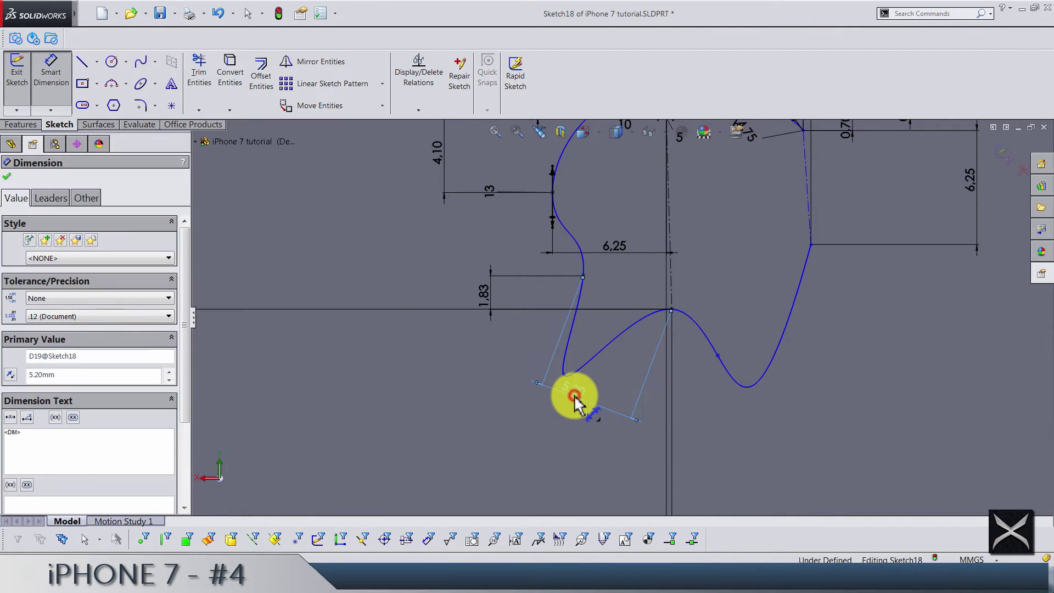
key("Escape")
Dimension the horizontal distance between the spline's lower side point opposite the bite and the bottom centre point as 5.2 mm
left_click(48, 71)
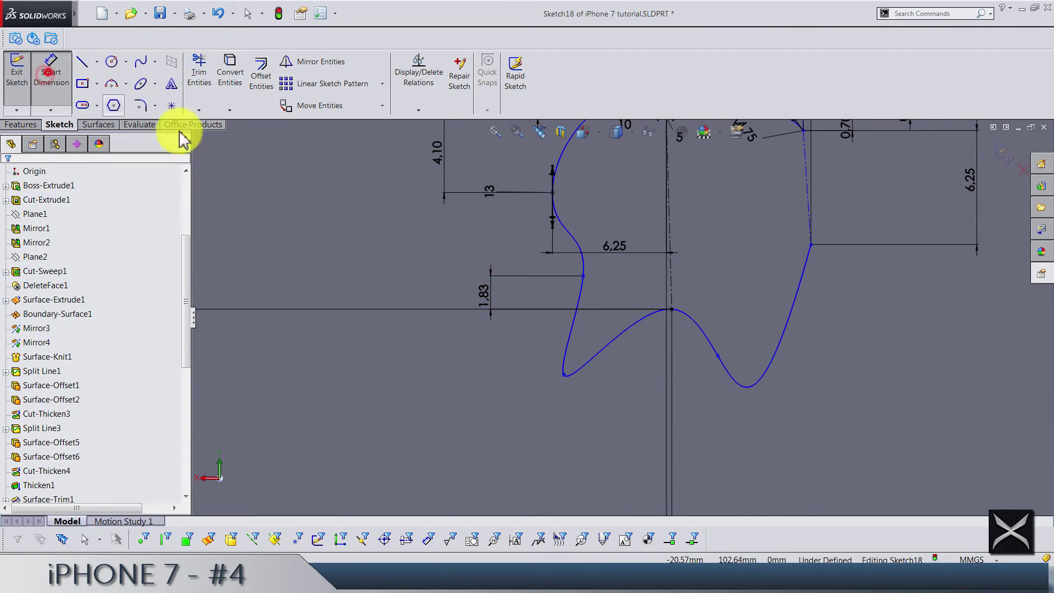
left_click(584, 276)
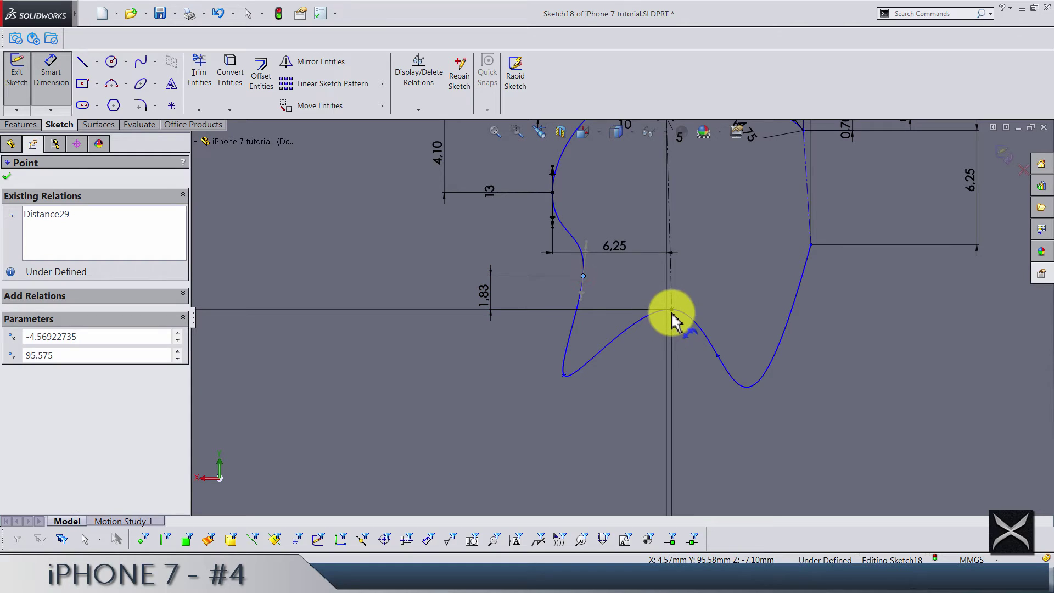
left_click(672, 313)
left_click(617, 436)
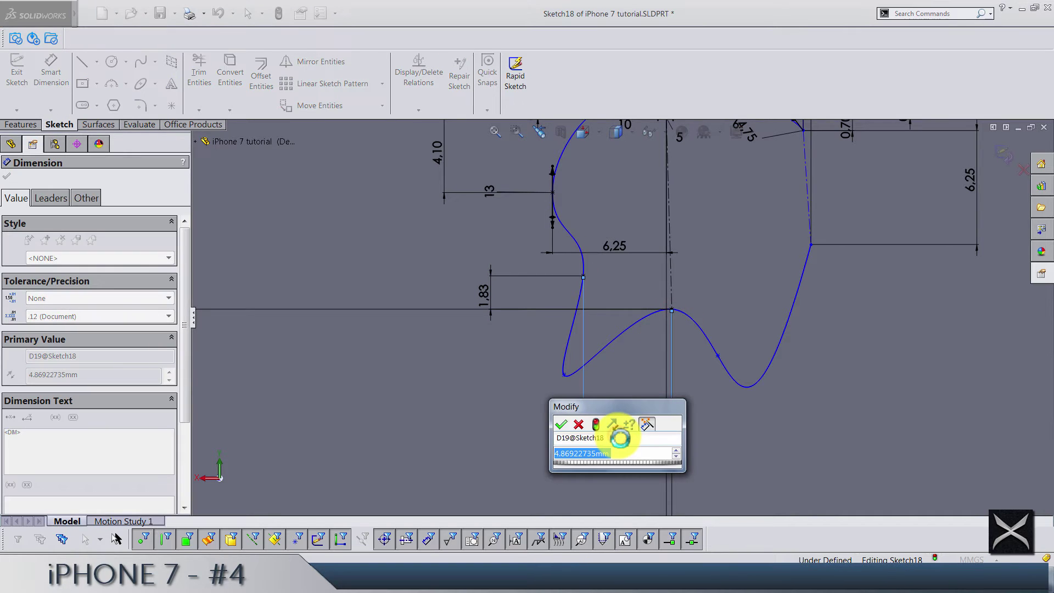
type("5.2")
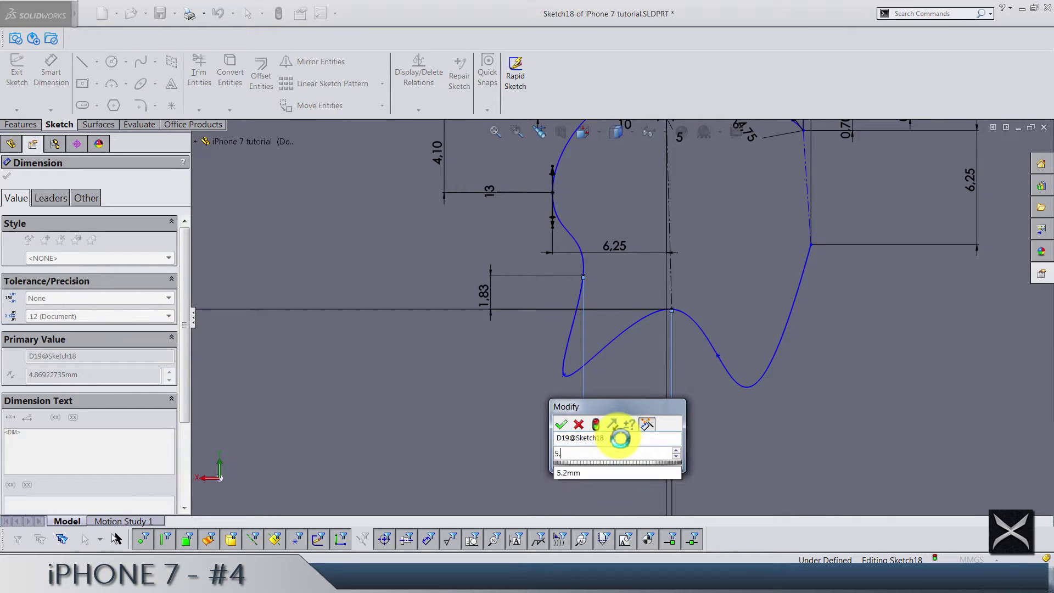
key("Return")
key("Escape")
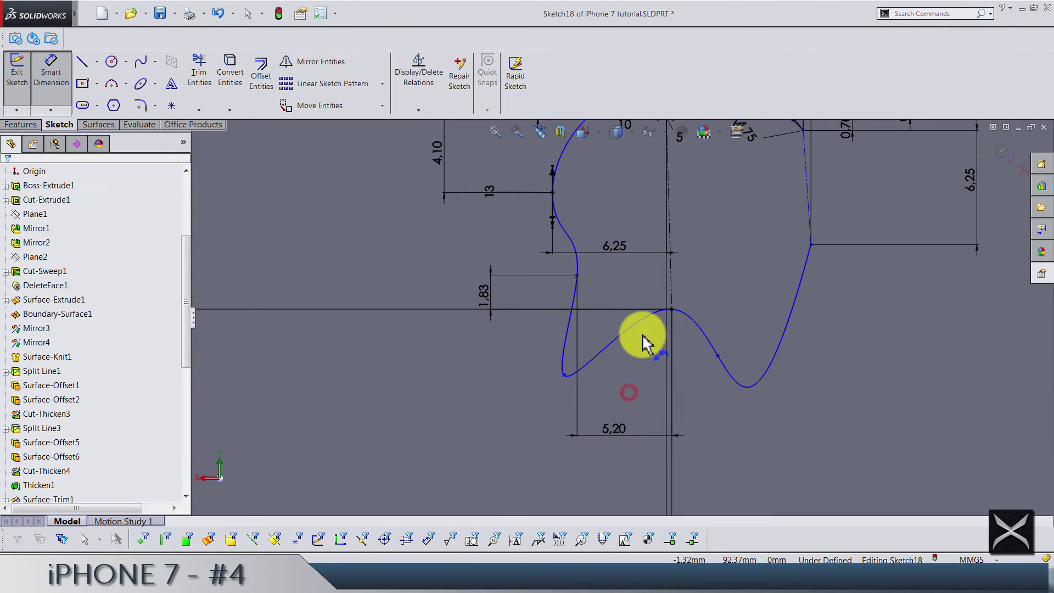
Move the bottom lobe point opposite the bite closer to the bottom centre point and give its tangent handle a Horizontal relation
scroll(641, 333, "down", 3)
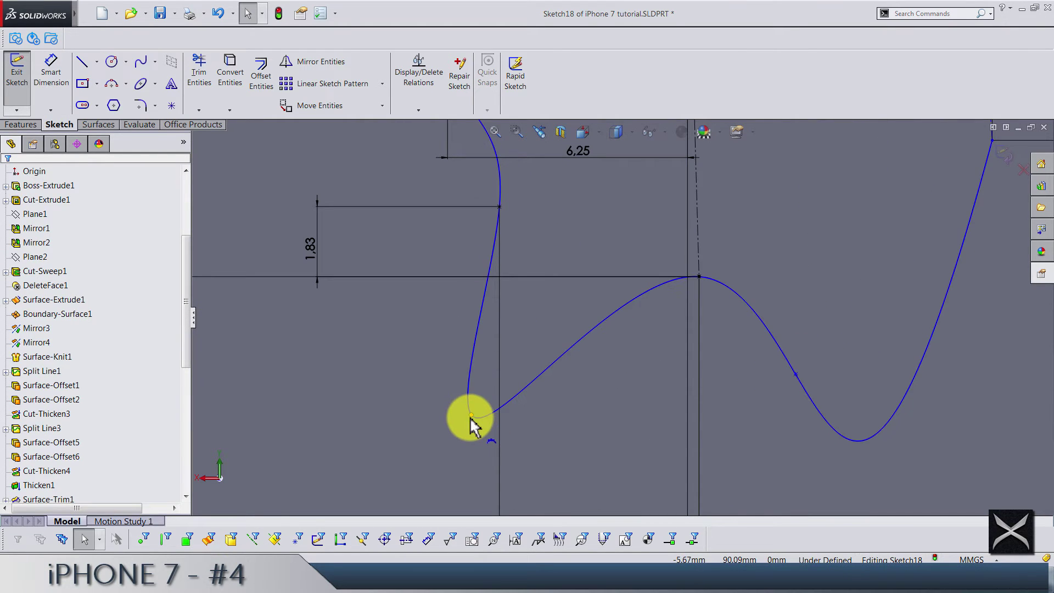
left_click_drag(471, 417, 559, 339)
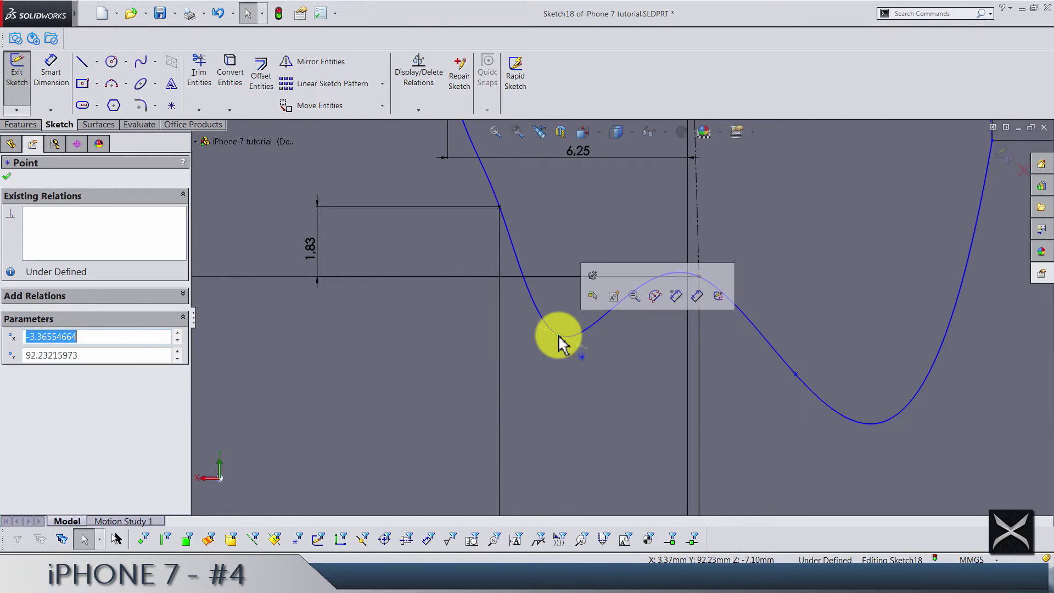
scroll(574, 357, "down", 1)
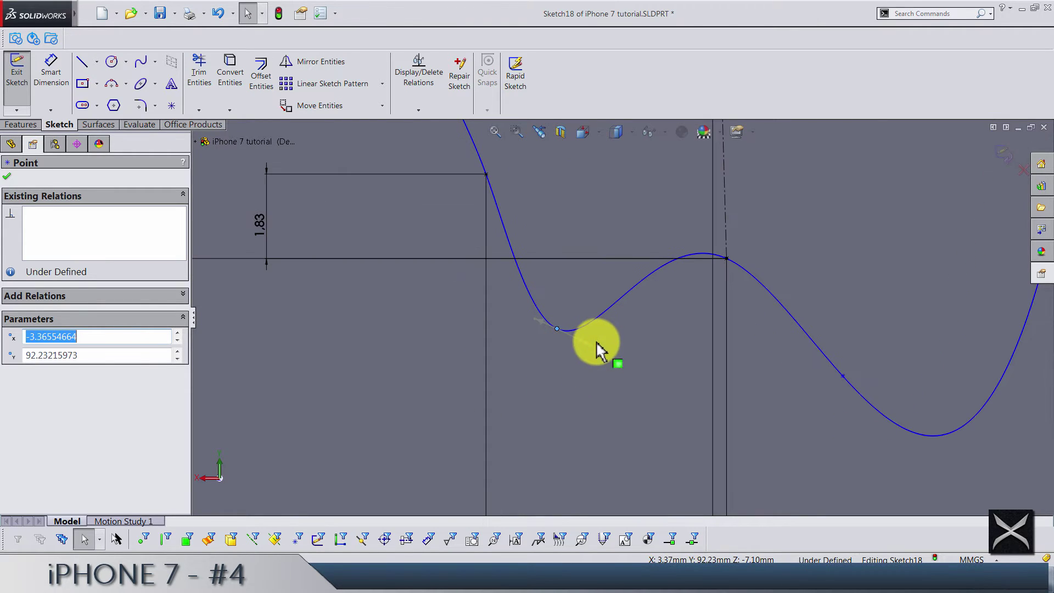
left_click(592, 346)
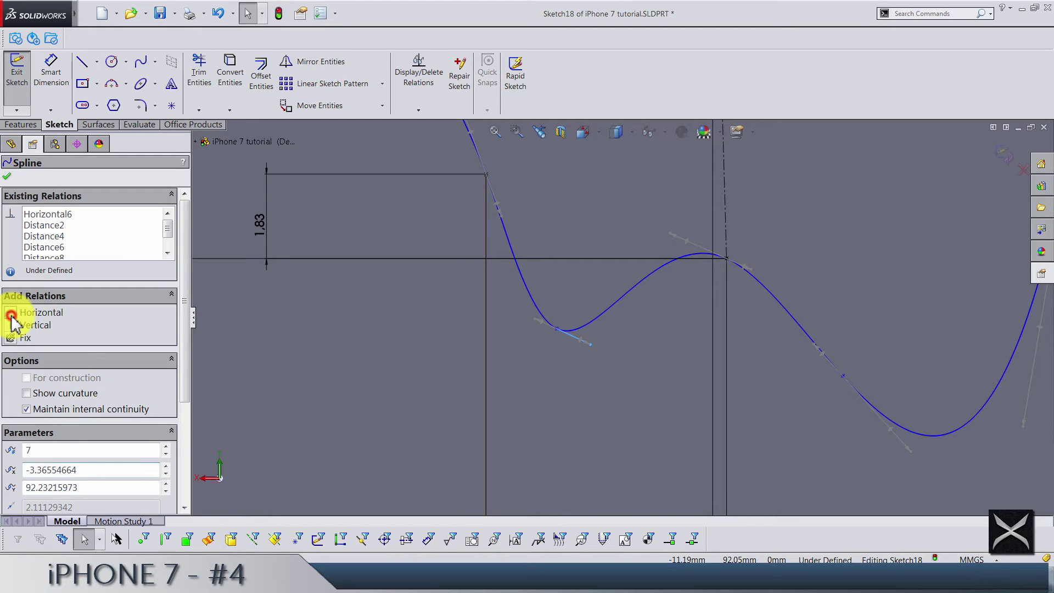
left_click(11, 315)
Dimension the vertical distance between the bottom centre point and the bottom lobe point opposite the bite as 0.575 mm
left_click(53, 84)
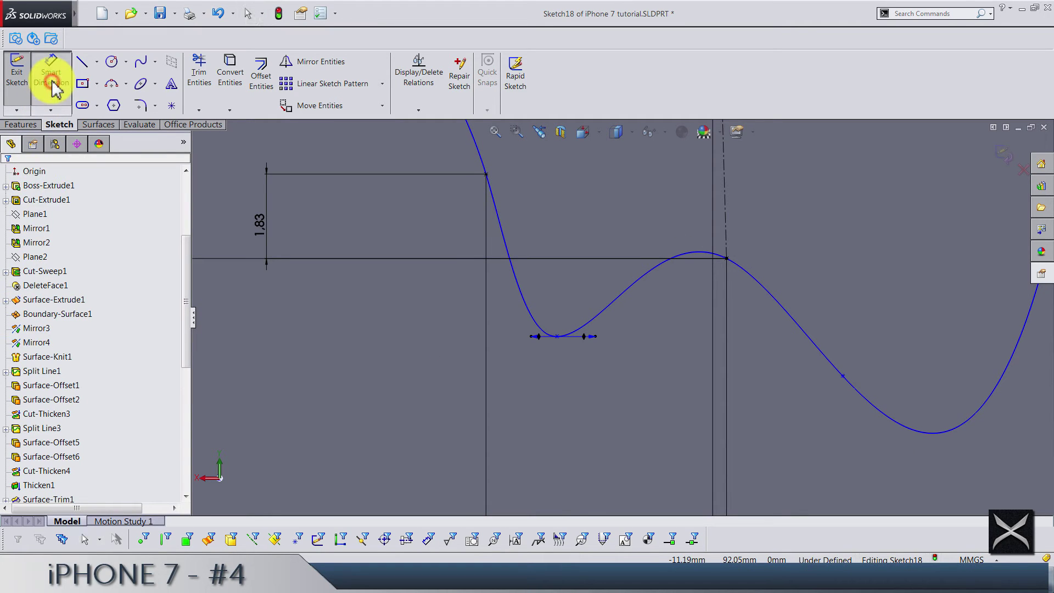
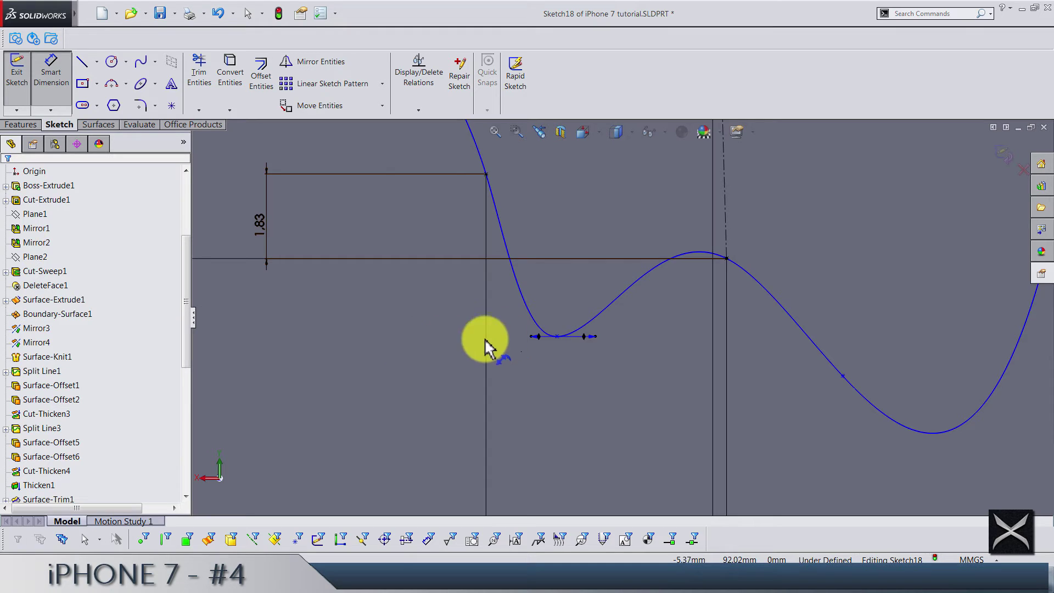
left_click(726, 258)
left_click_drag(557, 336, 392, 305)
left_click(393, 305)
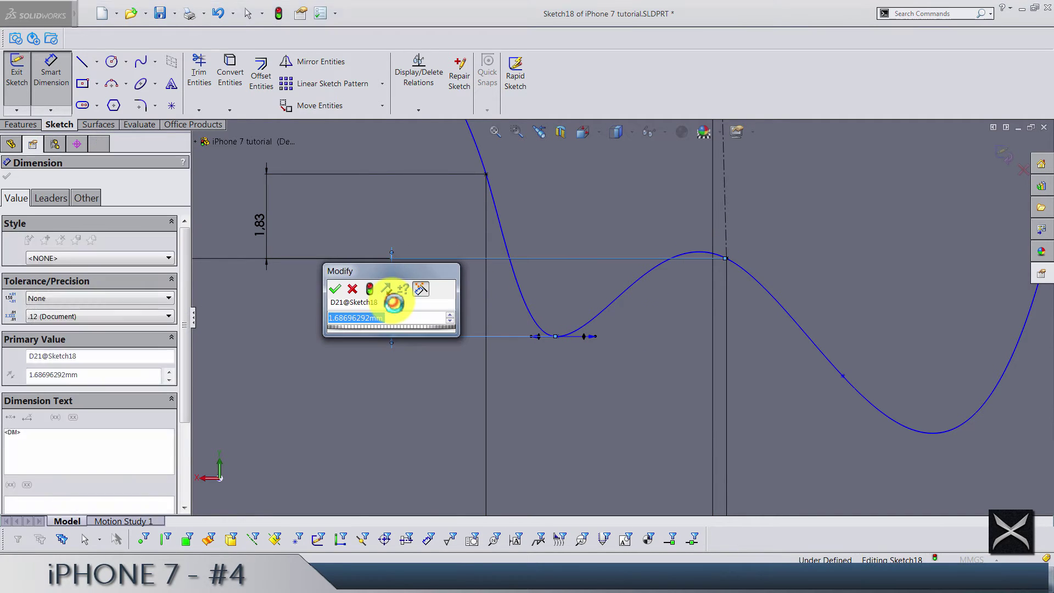
type("0.575")
key("Return")
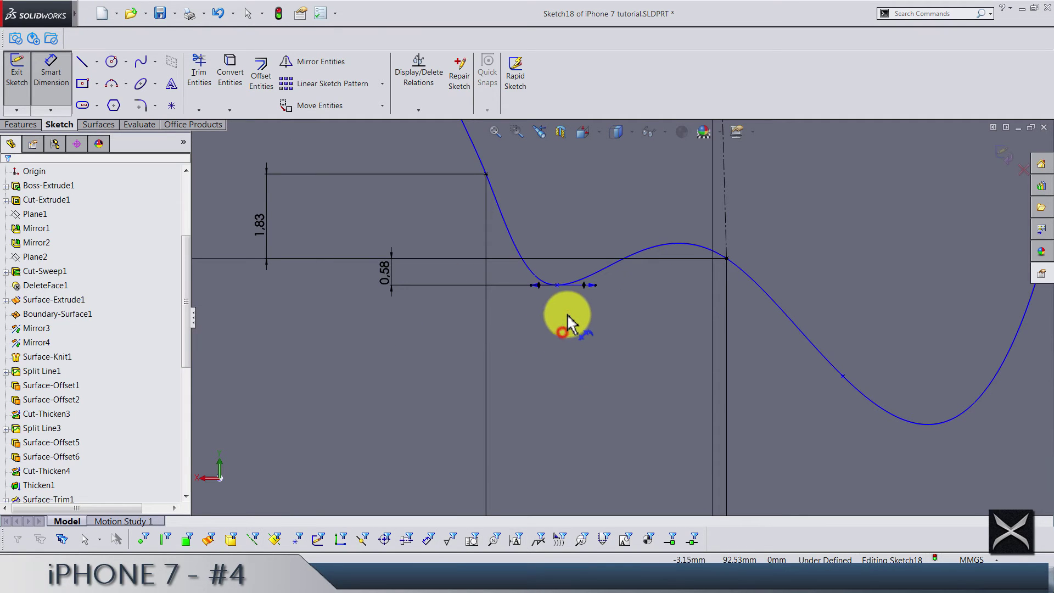
Dimension the horizontal distance between the bottom lobe point opposite the bite and the bottom centre point as 2.5 mm
left_click(559, 285)
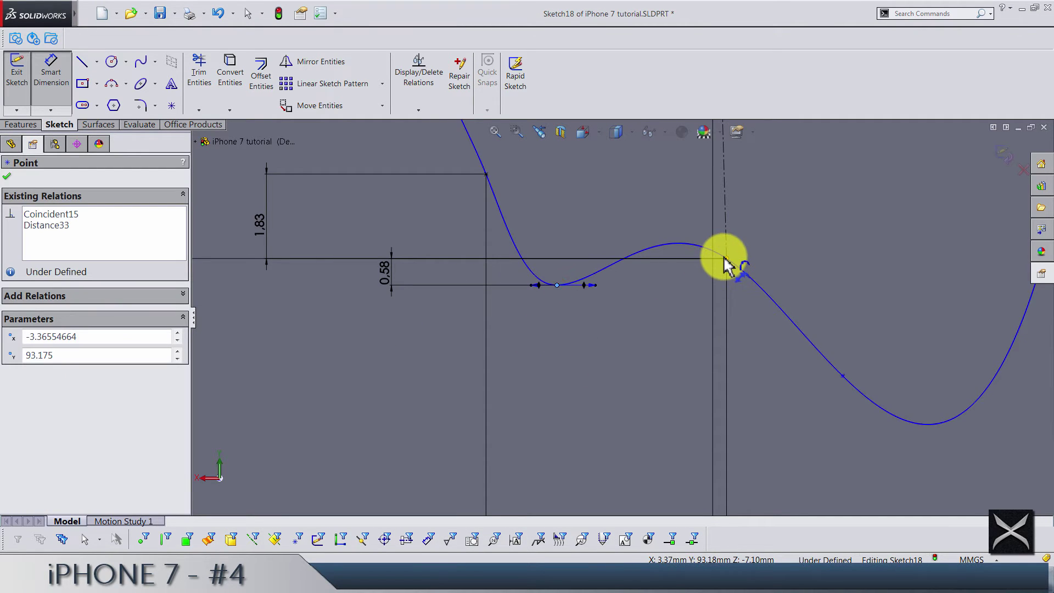
left_click(724, 257)
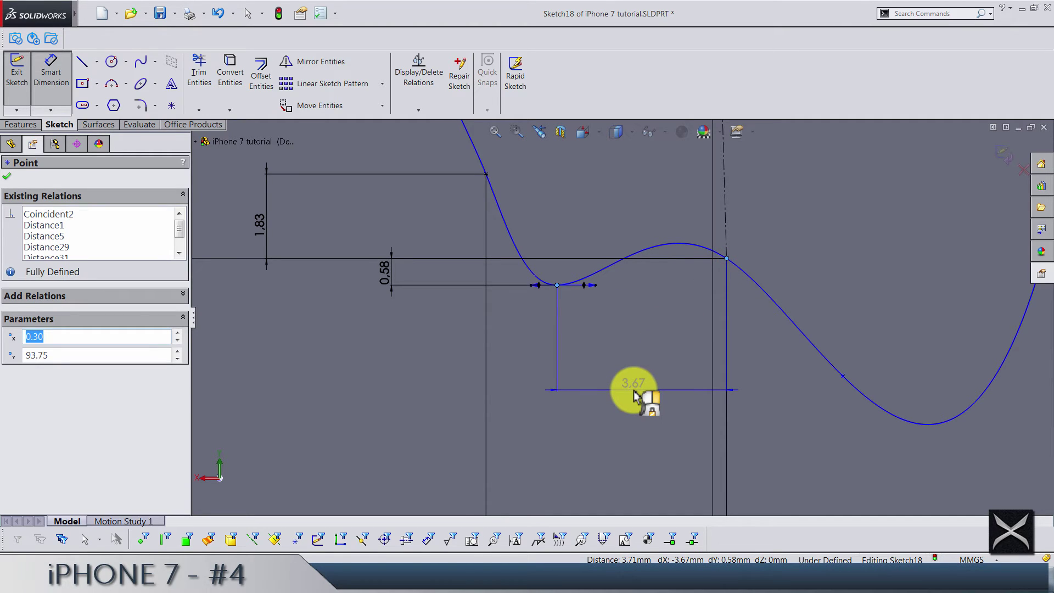
left_click(635, 395)
type("2.5")
key("Return")
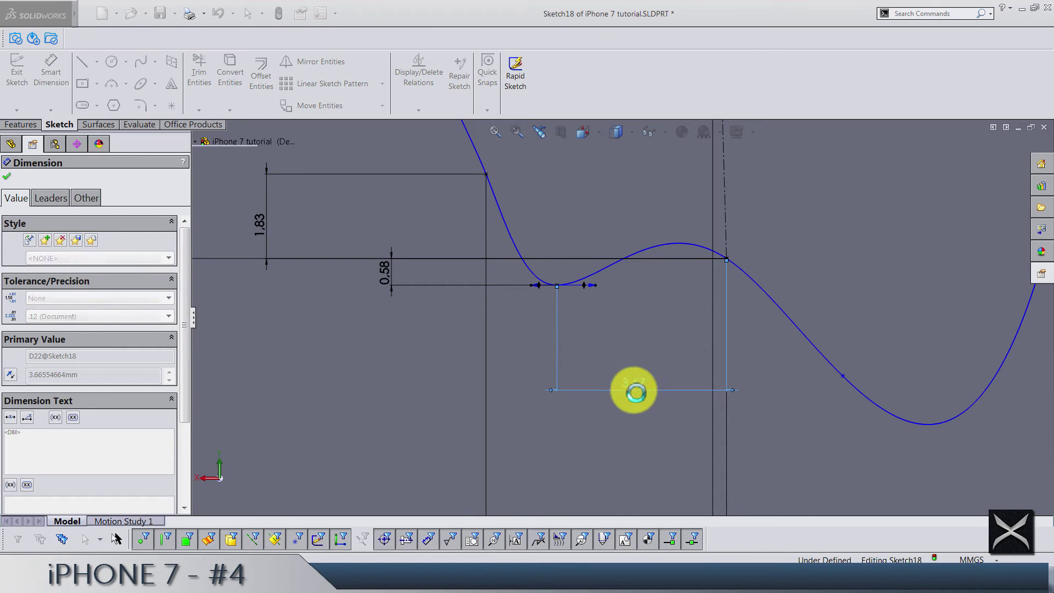
left_click(645, 334)
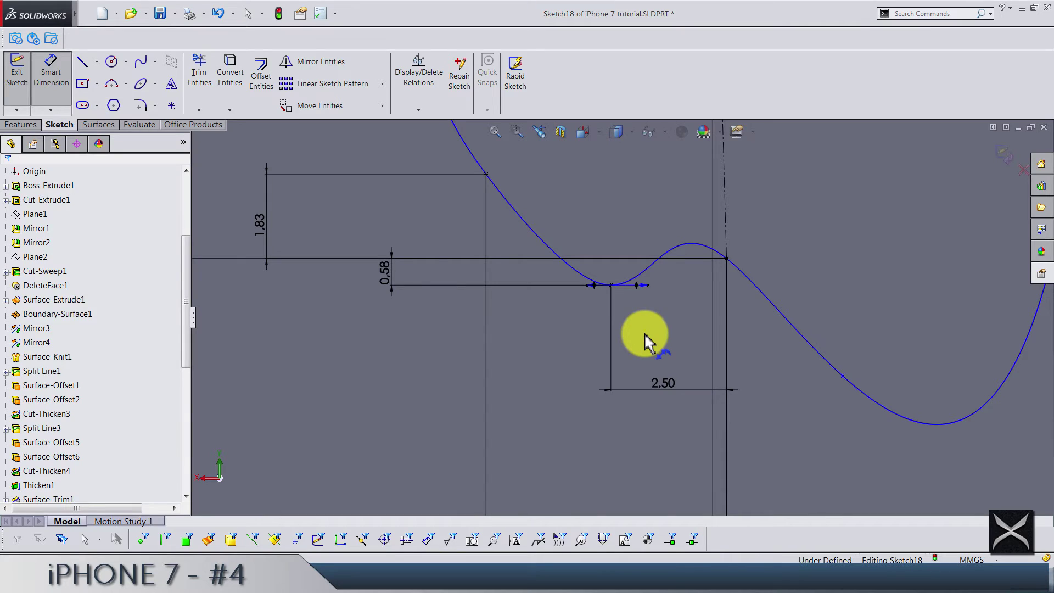
Dimension the spline's horizontal tangent handle at the bottom lobe point opposite the bite
left_click(594, 290)
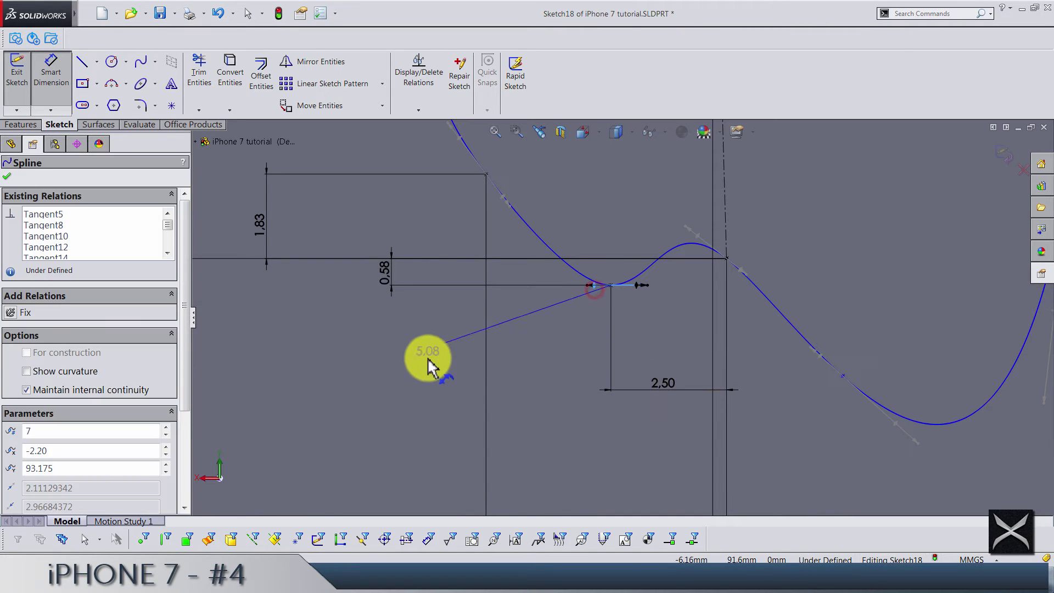
Dimension the tangent handle at the bottom of the apple outline's lower left lobe as 5.75
left_click(429, 359)
type("5.75")
key("Return")
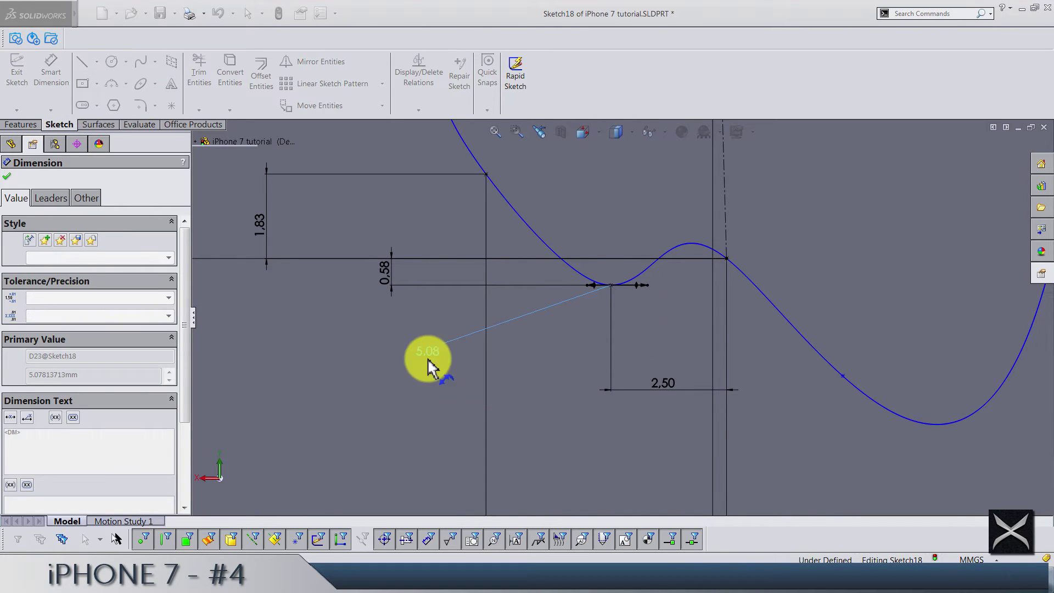
left_click(524, 387)
scroll(717, 376, "up", 6)
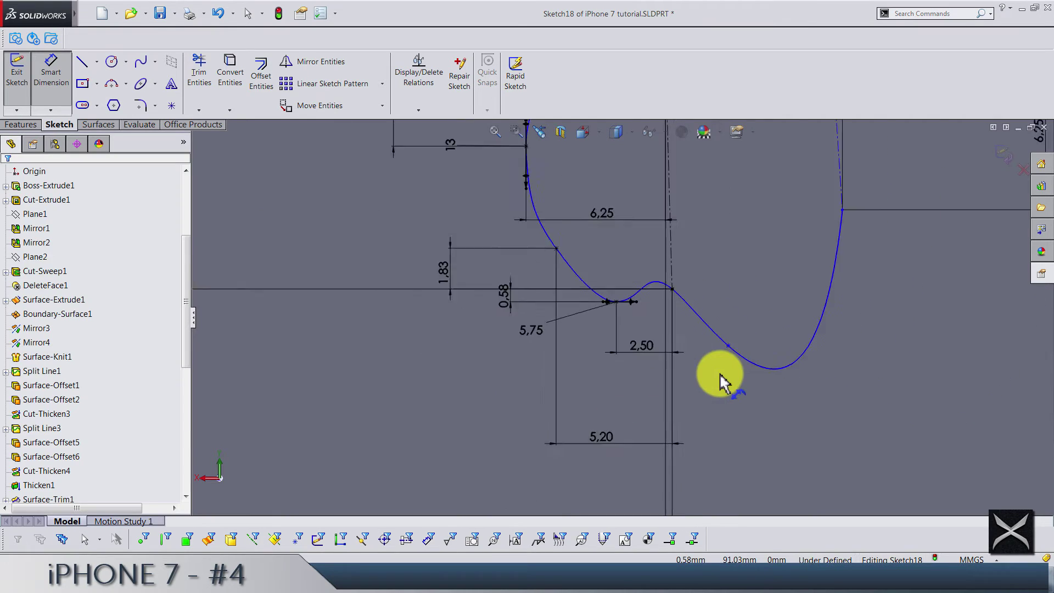
scroll(677, 255, "down", 2)
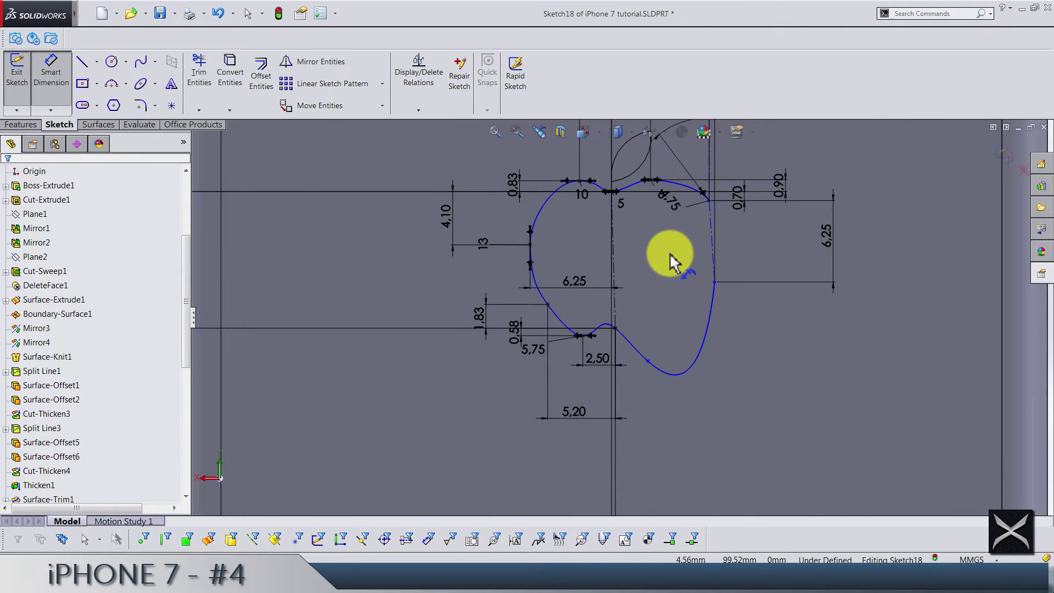
scroll(667, 256, "down", 1)
scroll(653, 315, "down", 3)
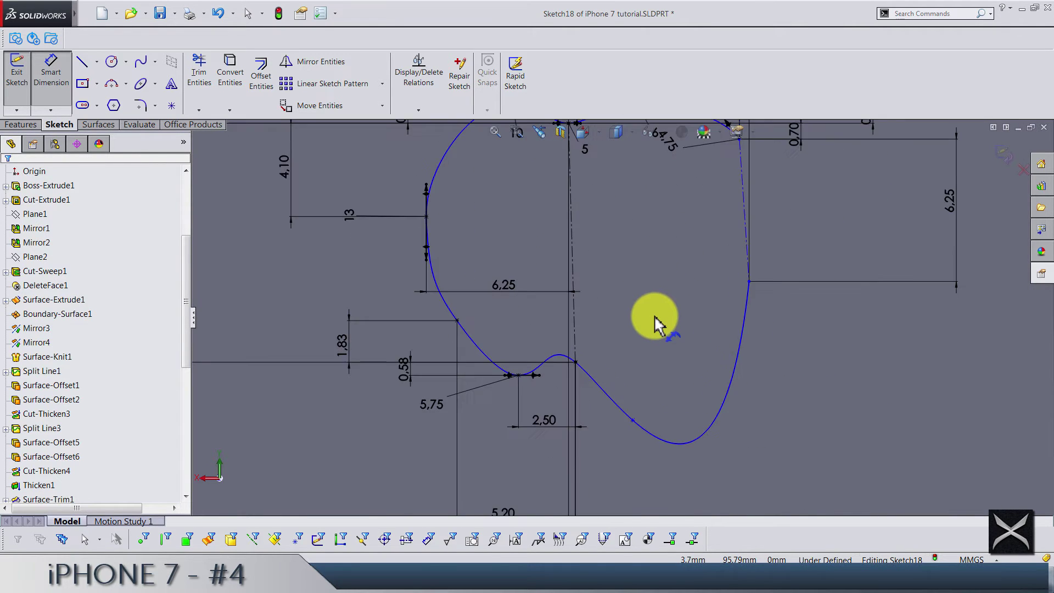
key("Escape")
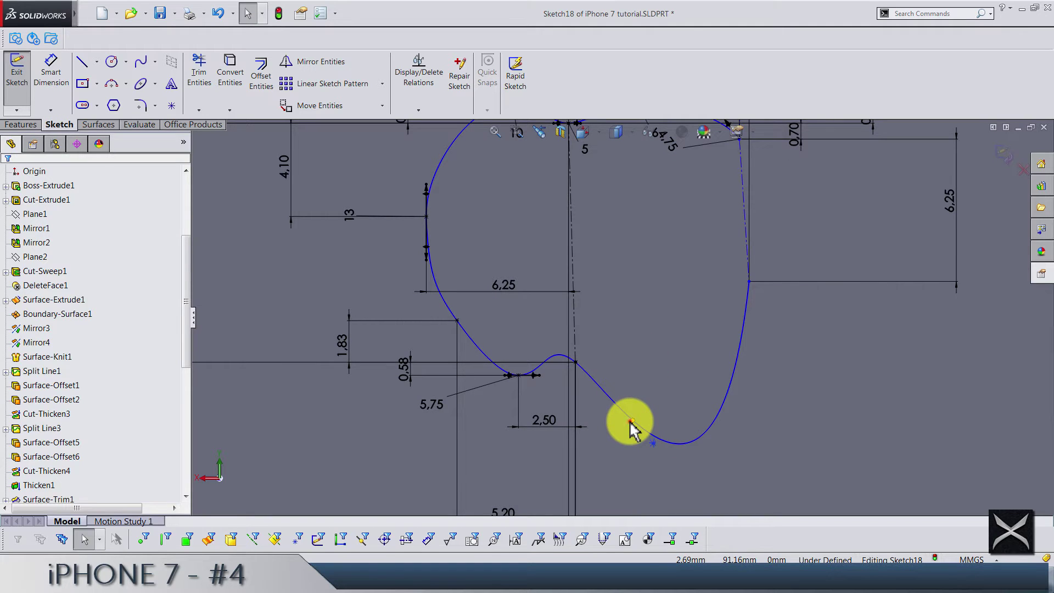
Raise the spline point of the lower right lobe and make its tangent handle horizontal
left_click(631, 422)
left_click_drag(632, 421, 652, 383)
left_click(685, 391)
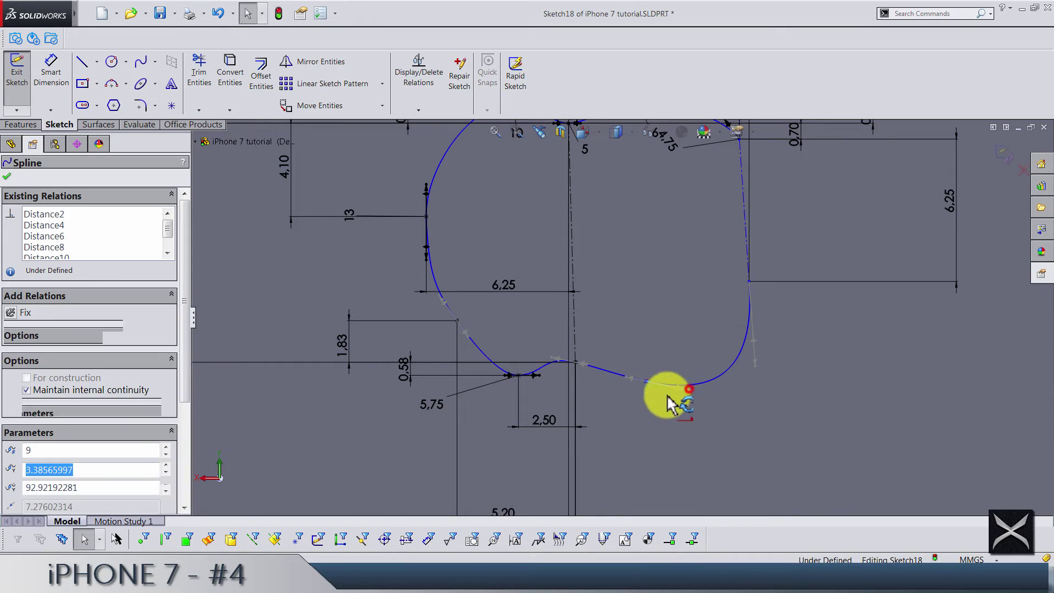
left_click(8, 314)
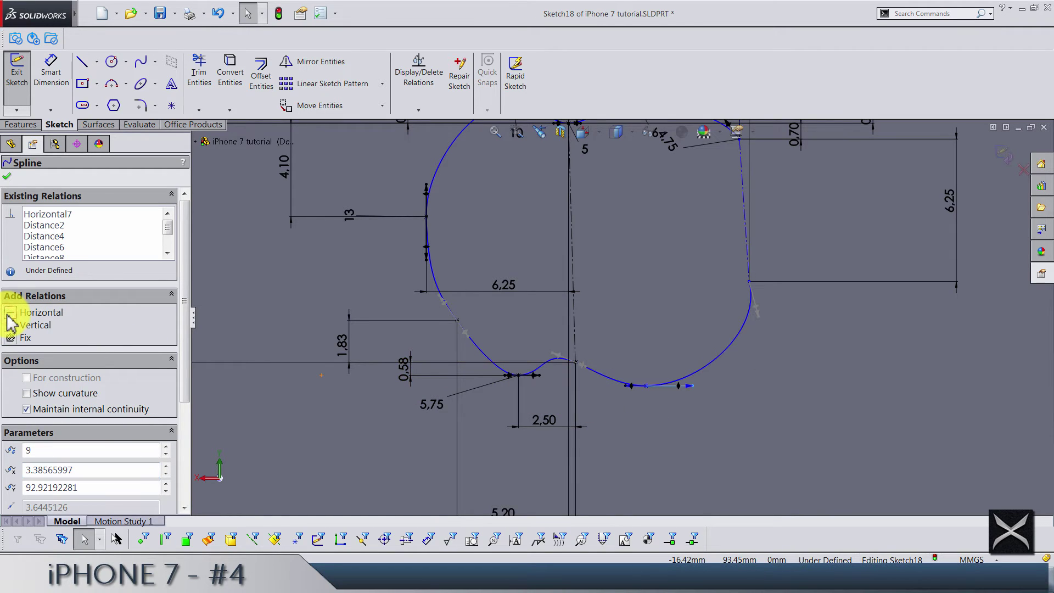
Rotate the tangent handle at the bite's lower endpoint inward and make the bottom notch's tangent handle horizontal
scroll(659, 336, "down", 3)
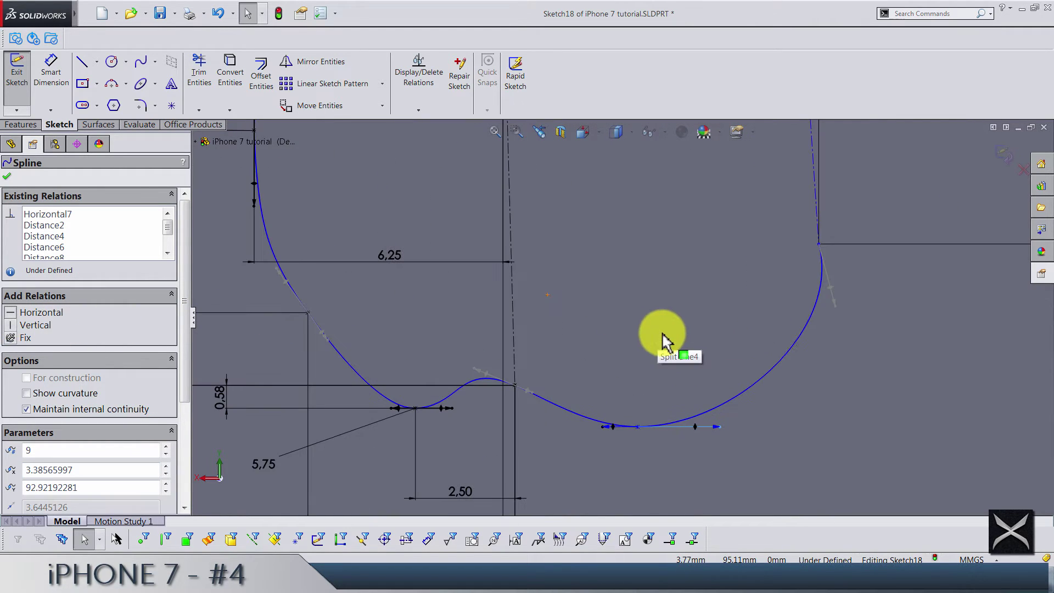
left_click_drag(834, 316, 808, 308)
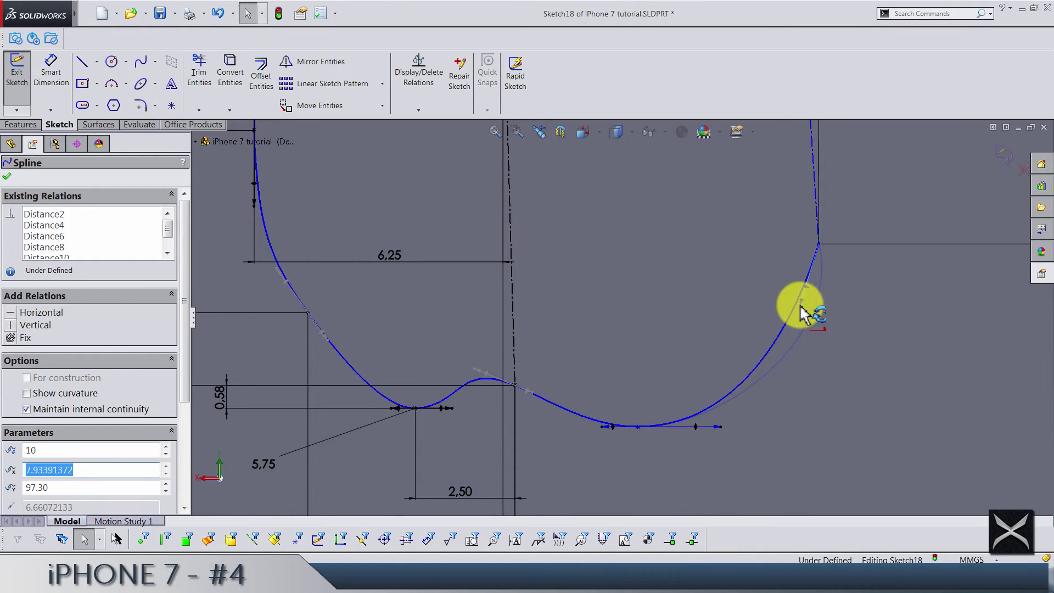
left_click(475, 377)
left_click(9, 312)
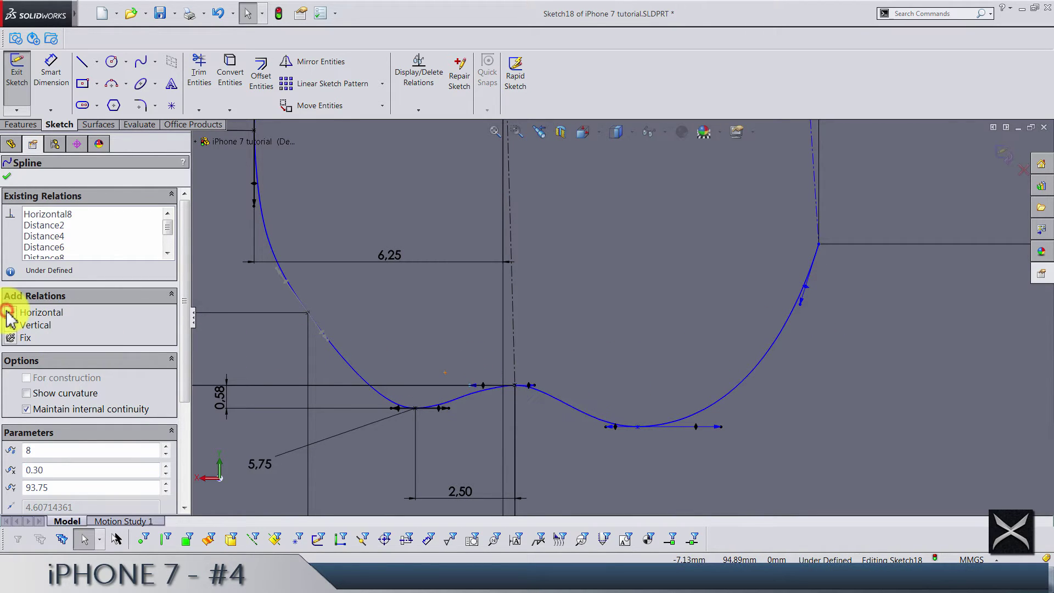
key("Escape")
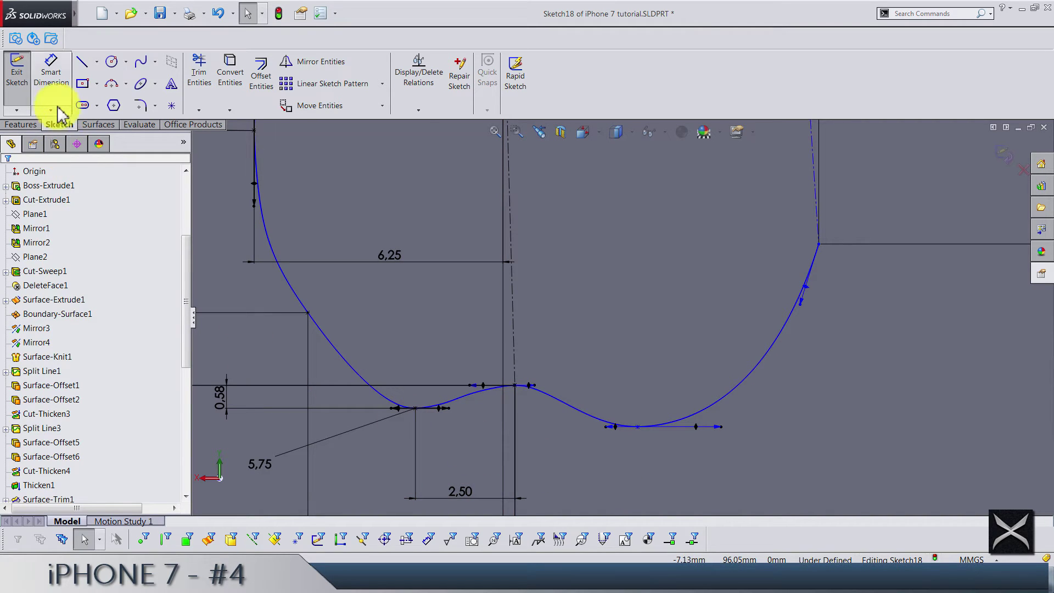
Dimension the tangent handle at the bottom of the lower right lobe as 5.5
left_click(54, 88)
scroll(524, 362, "up", 1)
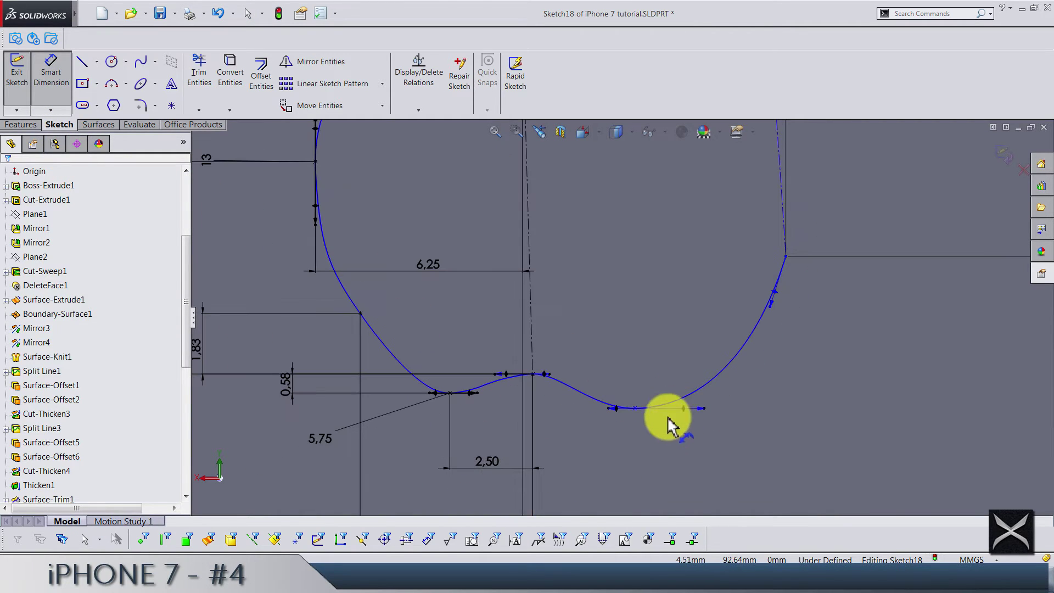
scroll(633, 440, "down", 1)
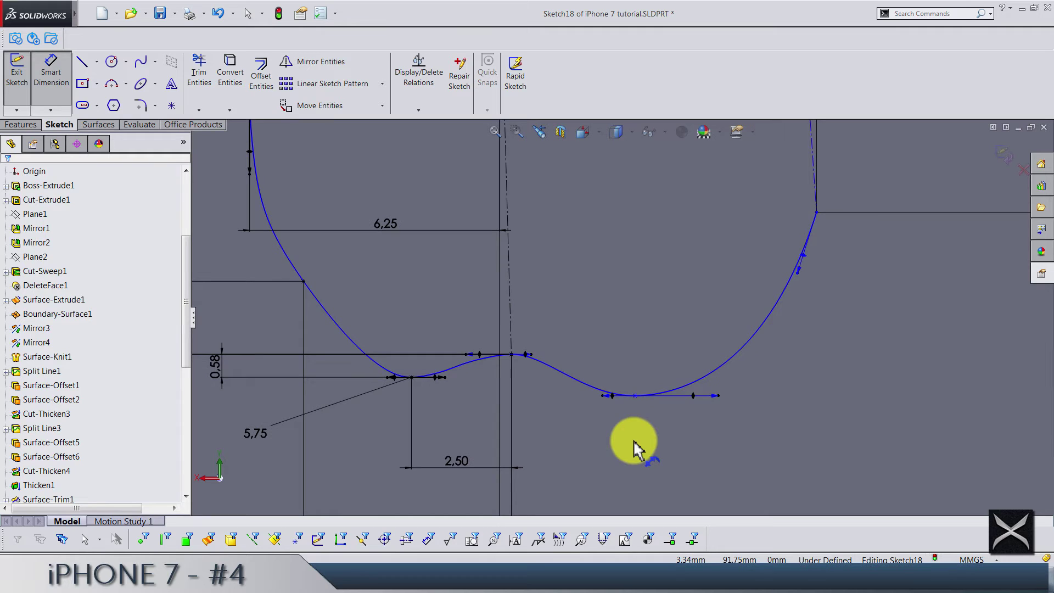
left_click(696, 397)
left_click(762, 461)
type("5.5")
key("Return")
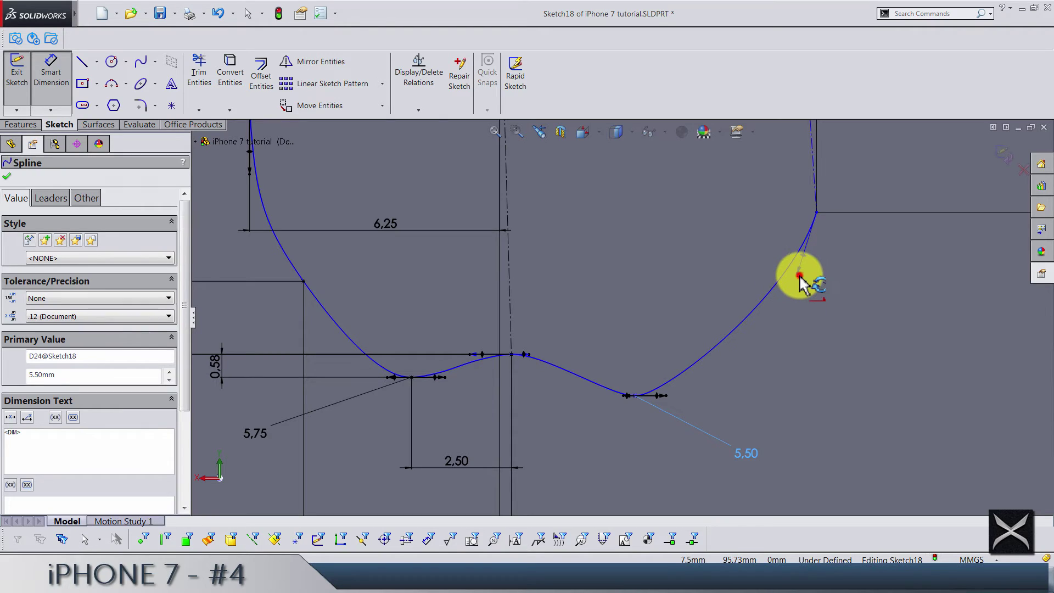
Dimension the tangent handle at the bite's lower endpoint as 6
left_click(800, 283)
left_click(873, 354)
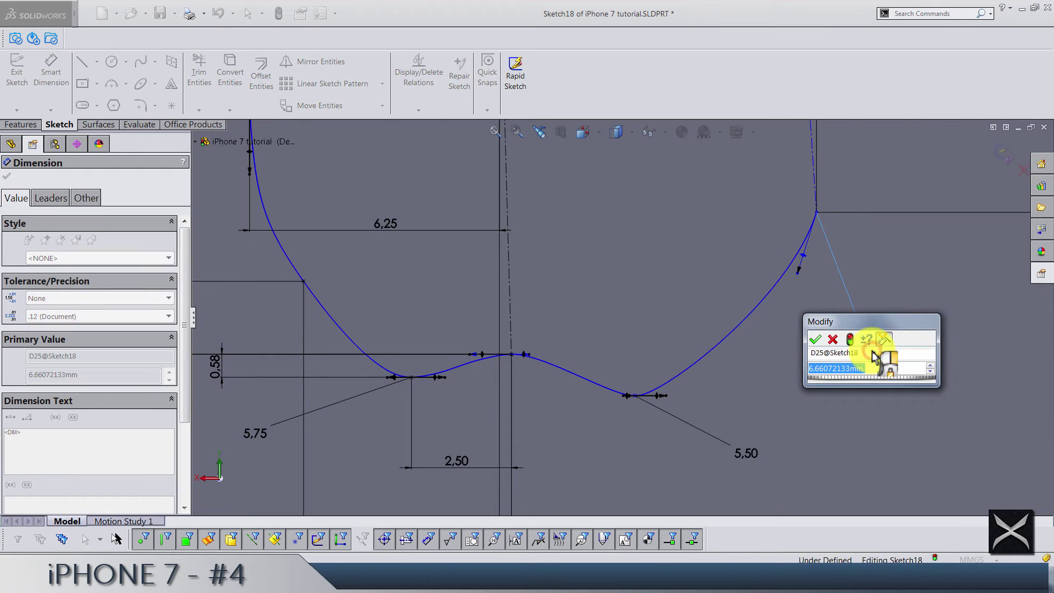
key("Escape")
left_click(874, 302)
Dimension the tangent handle at the bottom centre notch as 5.75
left_click(536, 364)
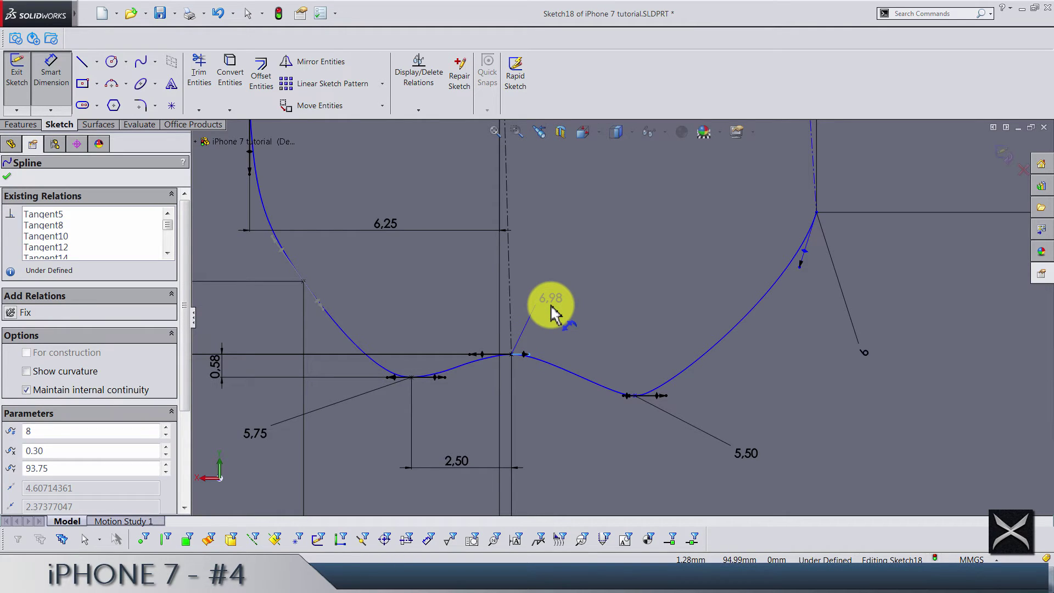
left_click(550, 305)
type("5.75")
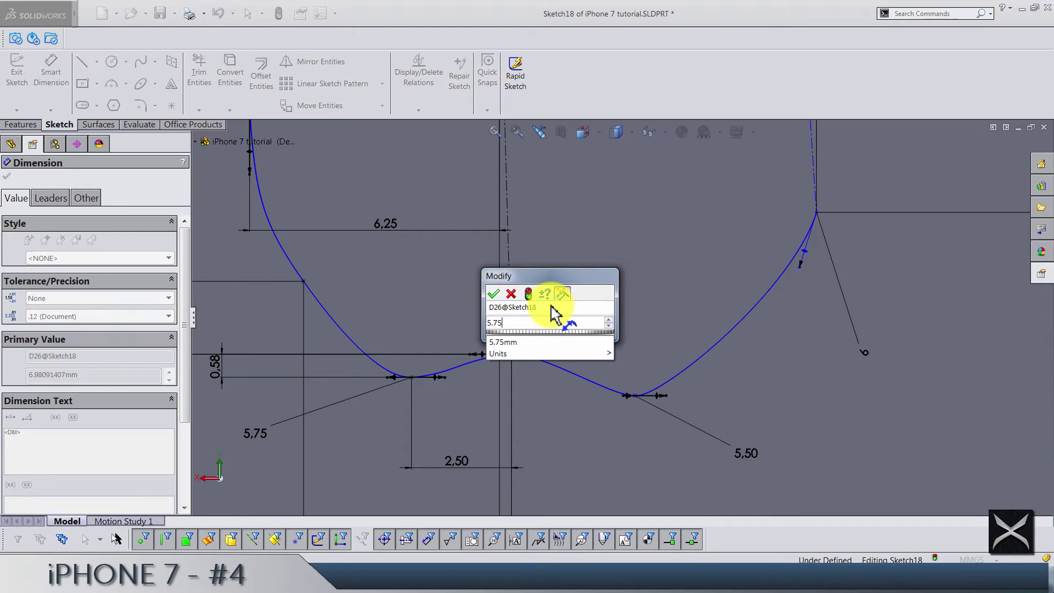
key("Return")
left_click(643, 281)
Set a 15° angle between the bite's construction line and the tangent handle at its lower endpoint
mouse_move(664, 275)
middle_mouse_down("ctrl")
mouse_move(753, 229)
mouse_move(716, 253)
middle_mouse_up("ctrl")
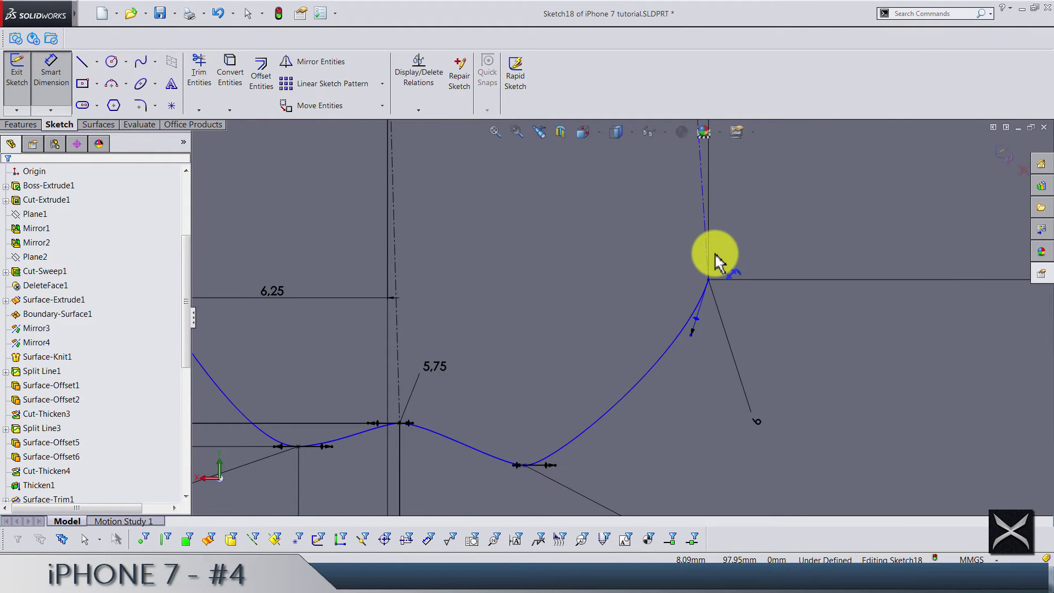
scroll(707, 278, "down", 1)
left_click(698, 208)
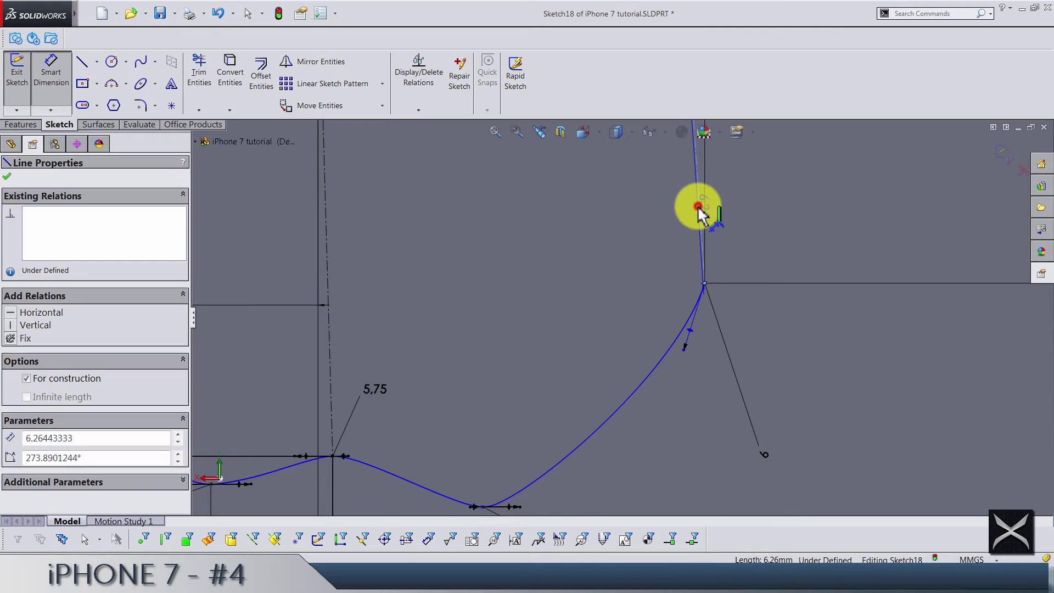
left_click_drag(689, 332, 708, 401)
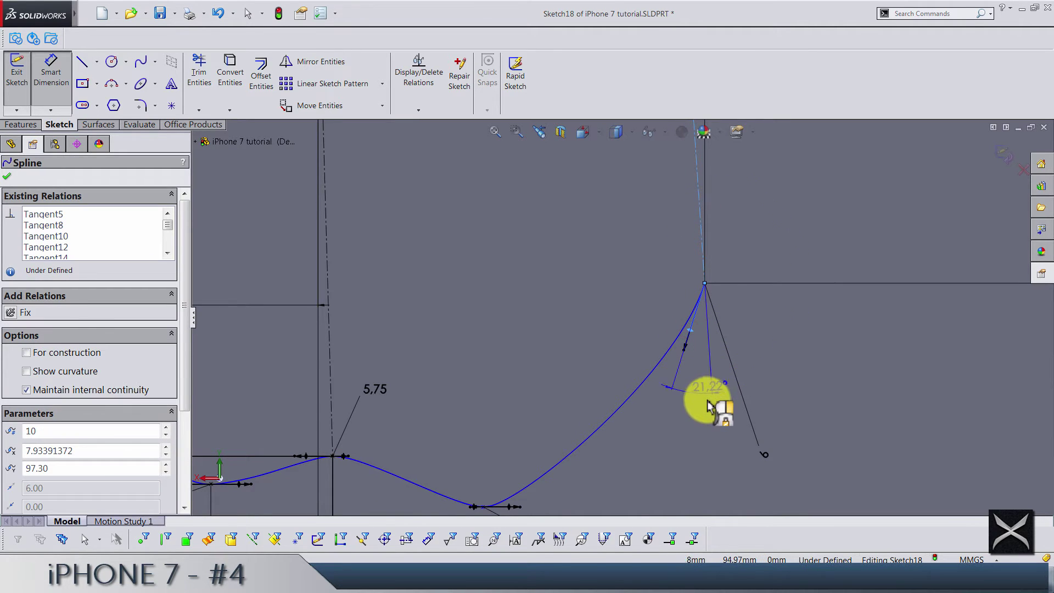
left_click(697, 420)
key("Return")
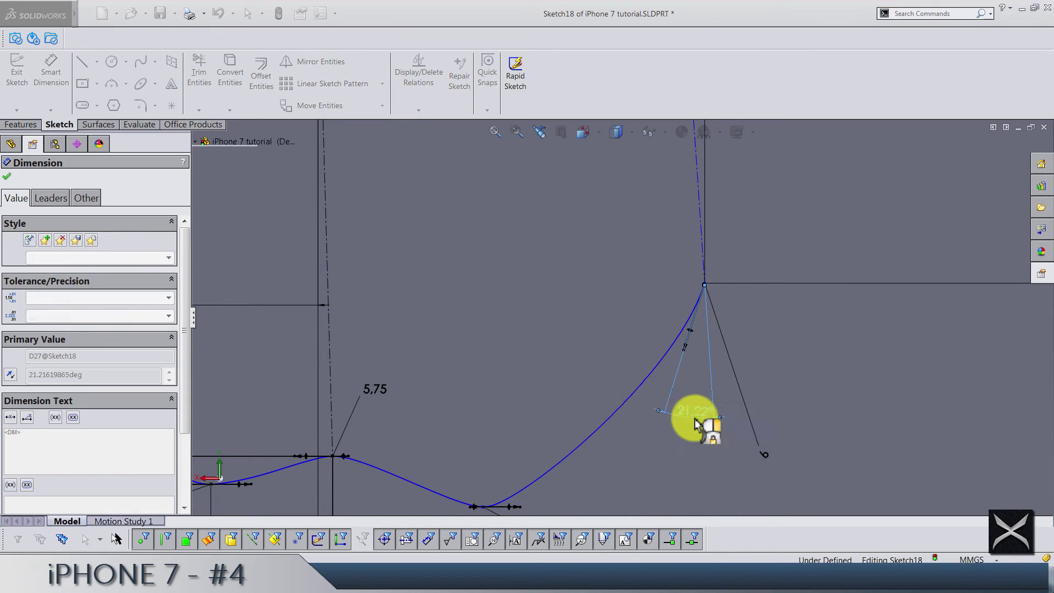
left_click(480, 312)
Dimension the horizontal distance from the bottom notch point to the lower right lobe's point as 2.7 mm
scroll(479, 312, "up", 5)
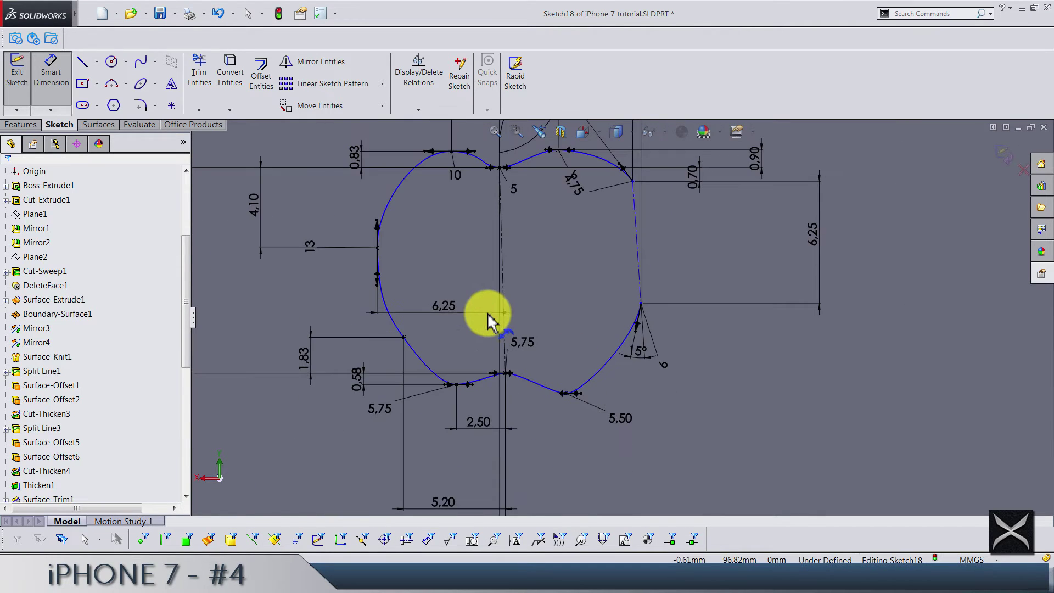
scroll(541, 301, "up", 2)
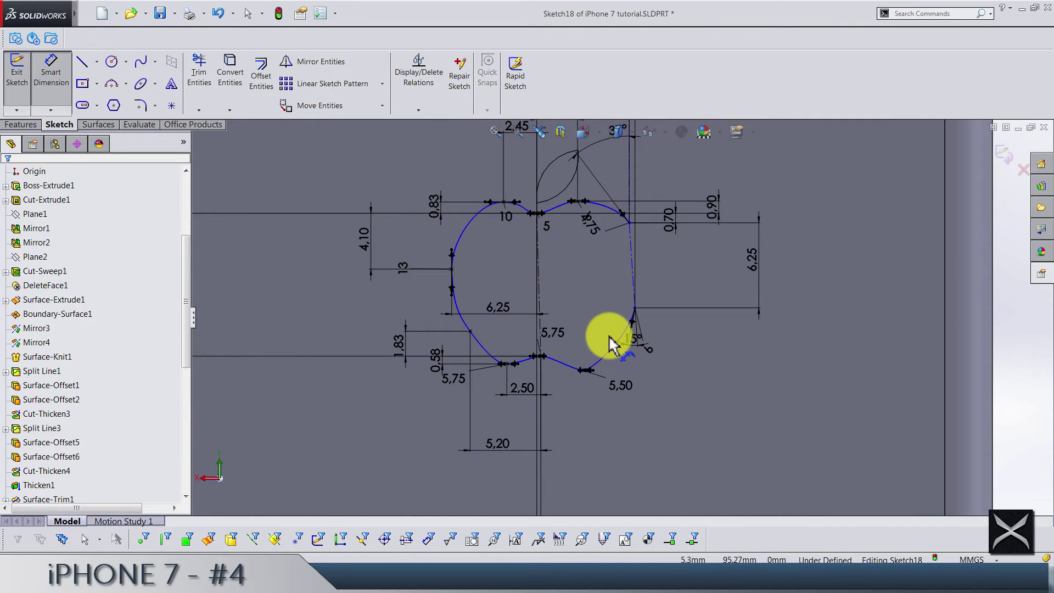
scroll(608, 335, "down", 5)
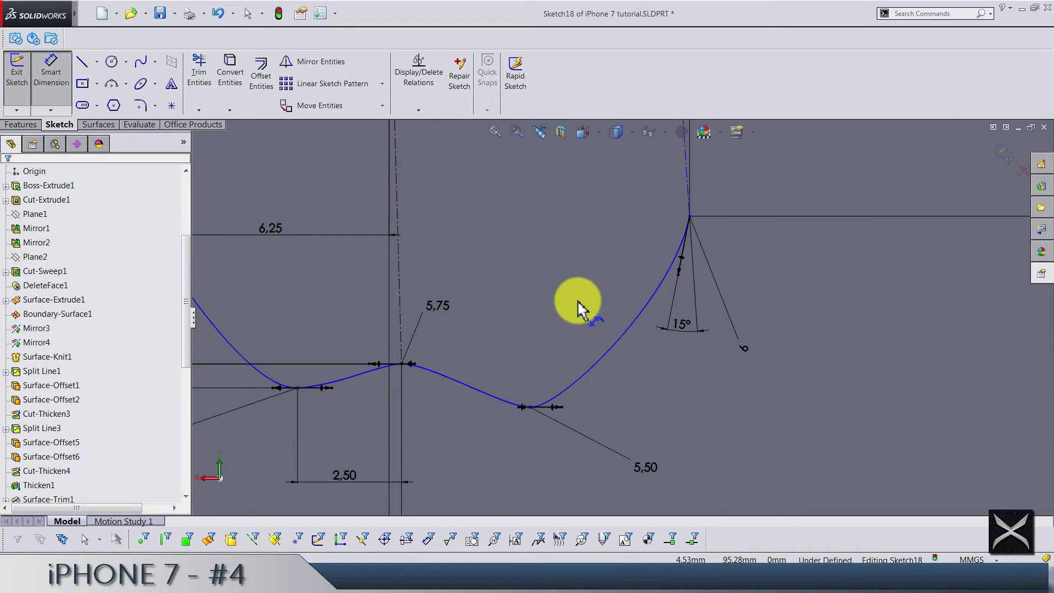
left_click(530, 407)
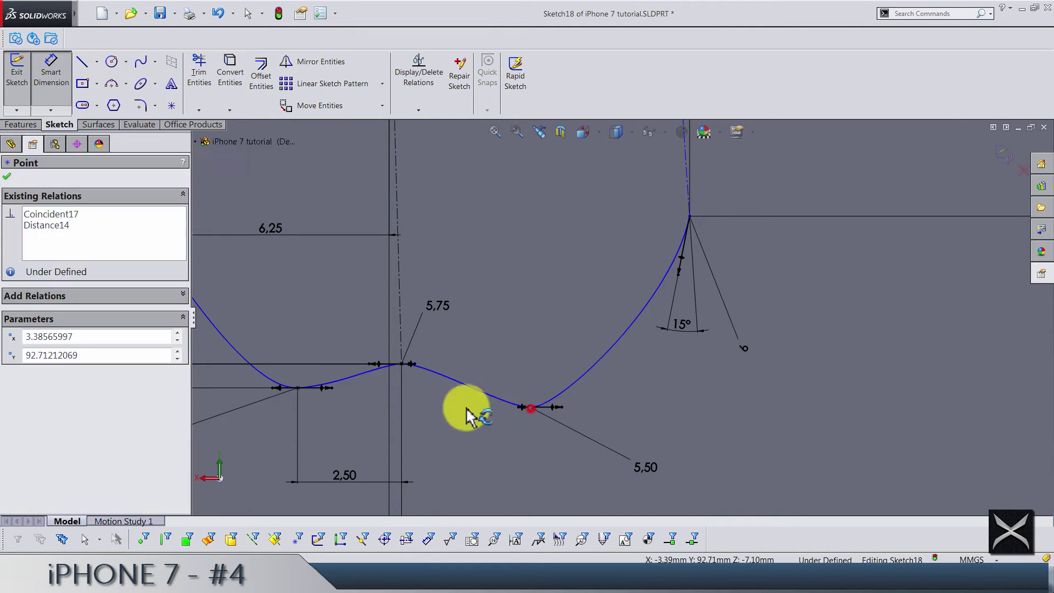
left_click(402, 364)
scroll(440, 428, "up", 2)
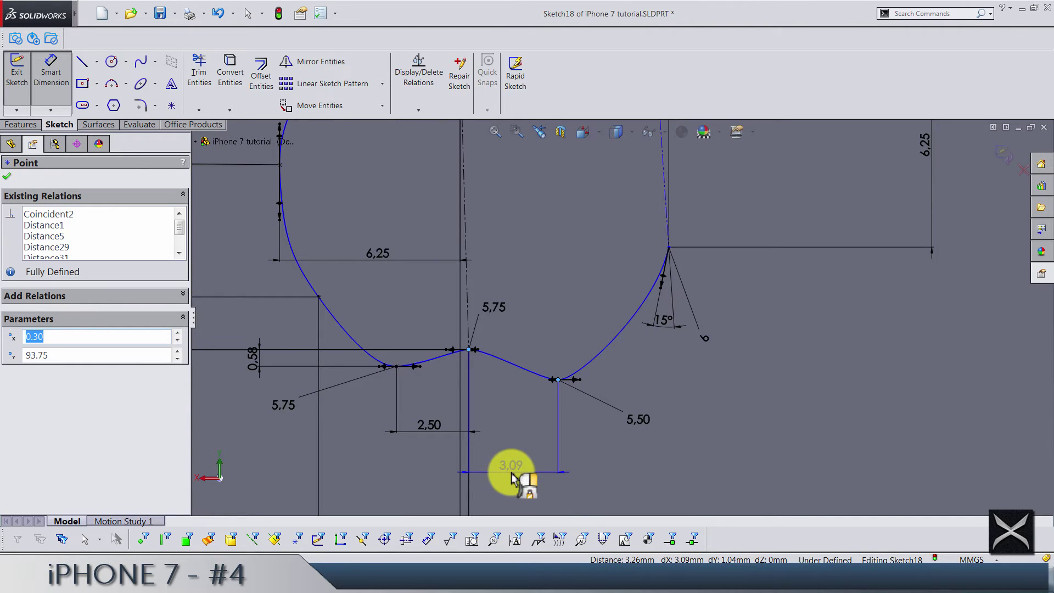
left_click(512, 473)
type("2.7")
key("Return")
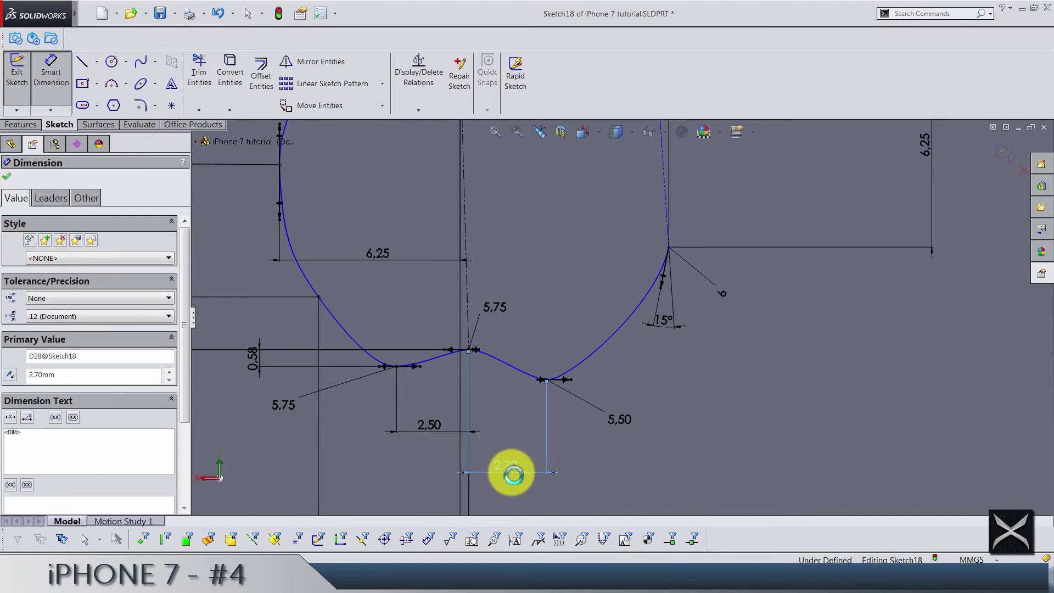
left_click(501, 429)
Dimension the vertical distance between the bottom notch point and the lower right lobe's point as 0.525 mm
scroll(496, 412, "down", 3)
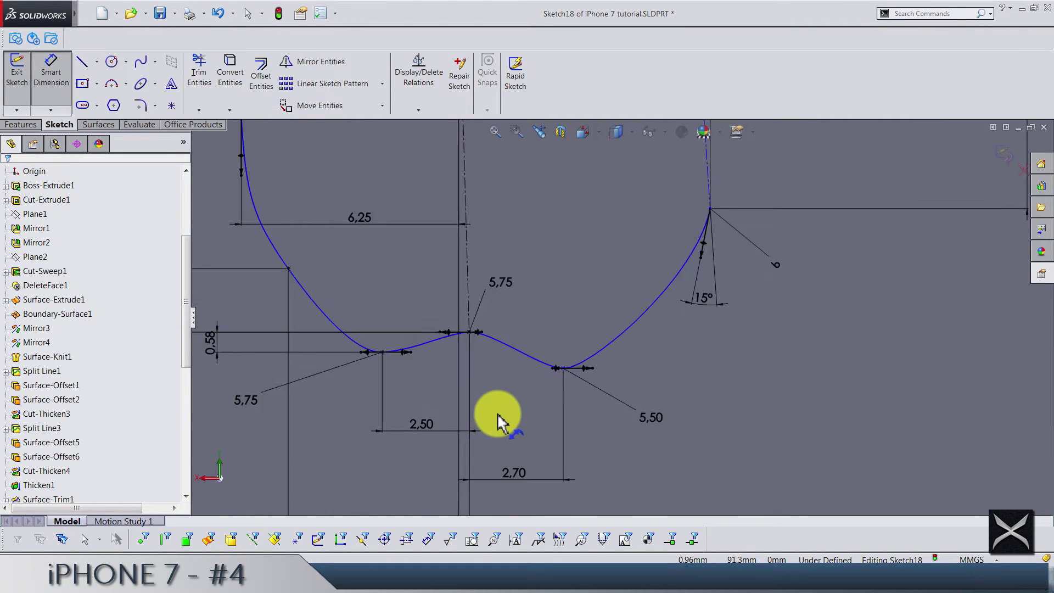
left_click(471, 286)
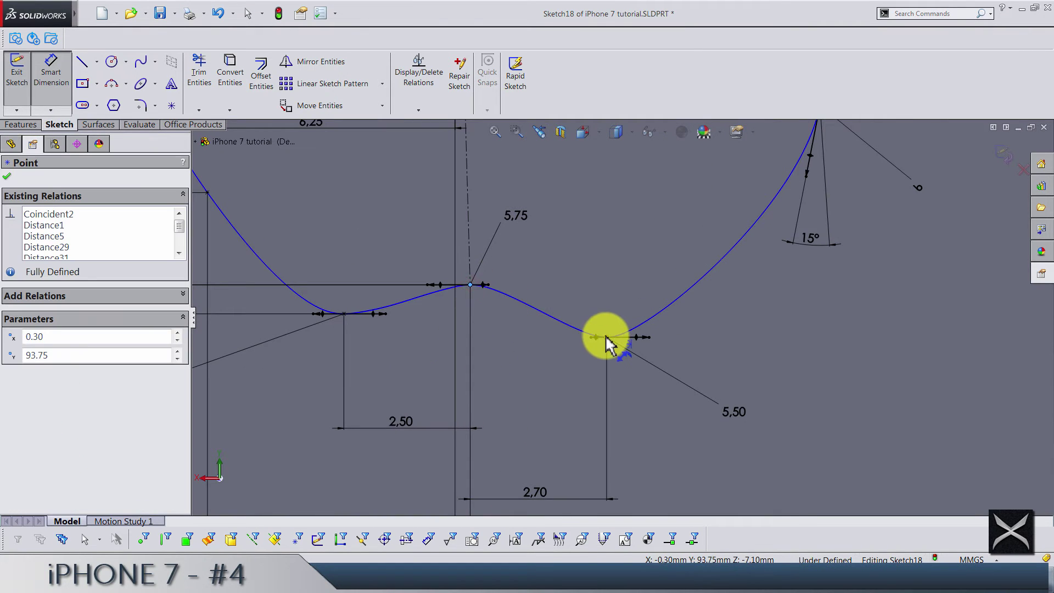
left_click(606, 337)
left_click(783, 307)
type("0.525")
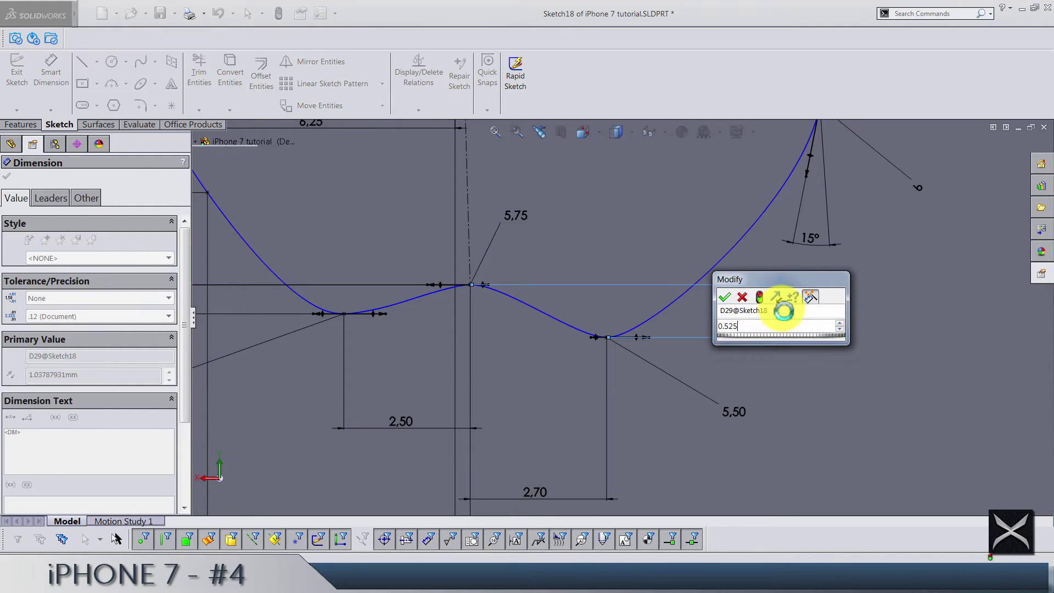
key("Return")
left_click(809, 360)
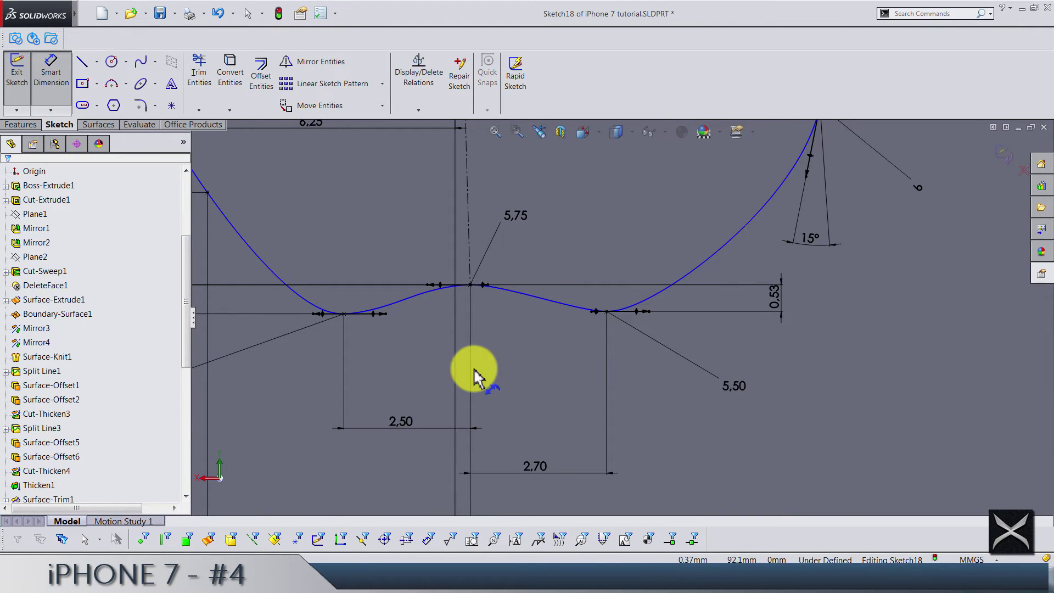
Dimension the horizontal distance between the top notch point and the bite's upper endpoint as 5.8 mm
scroll(473, 368, "up", 2)
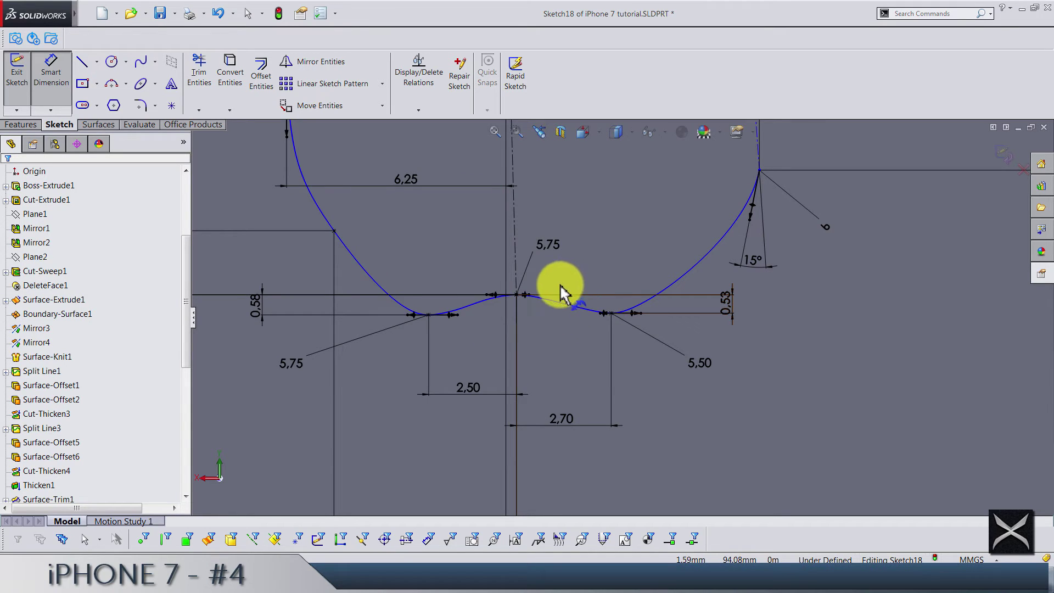
scroll(477, 269, "down", 2)
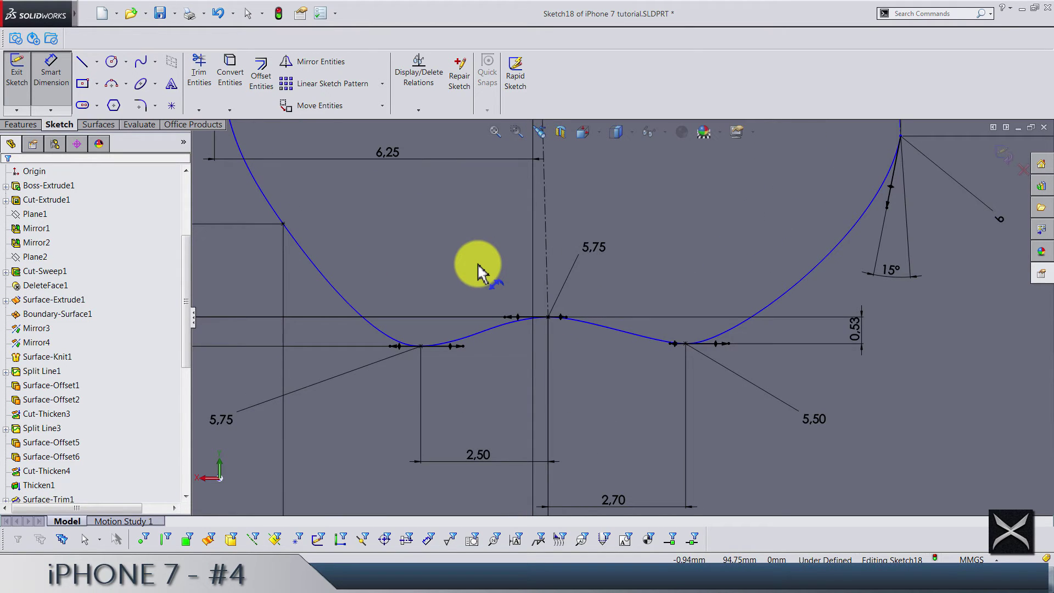
scroll(476, 263, "up", 4)
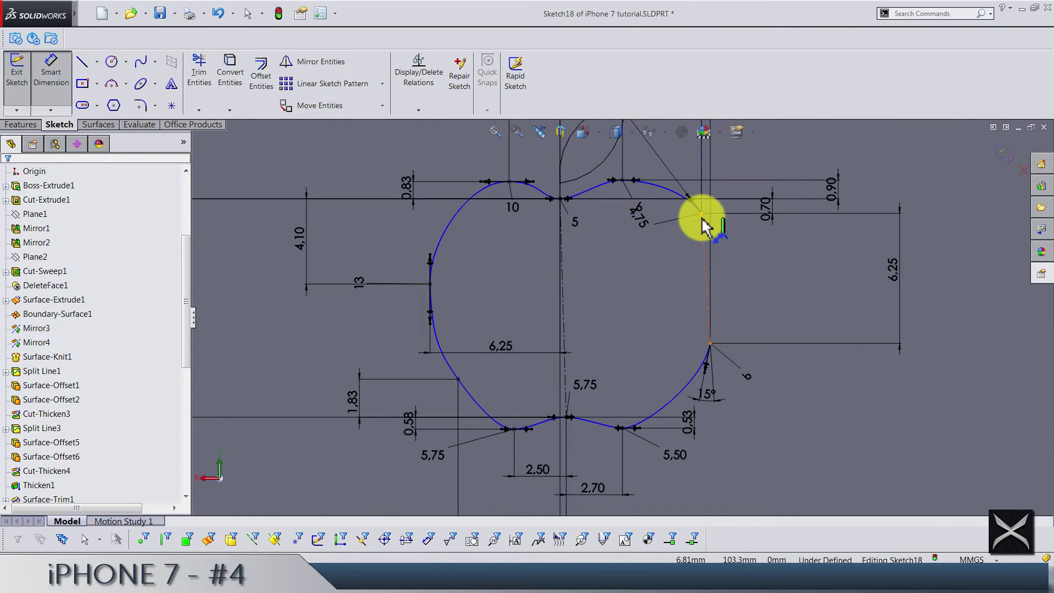
left_click(702, 217)
scroll(689, 288, "up", 3)
scroll(549, 307, "down", 5)
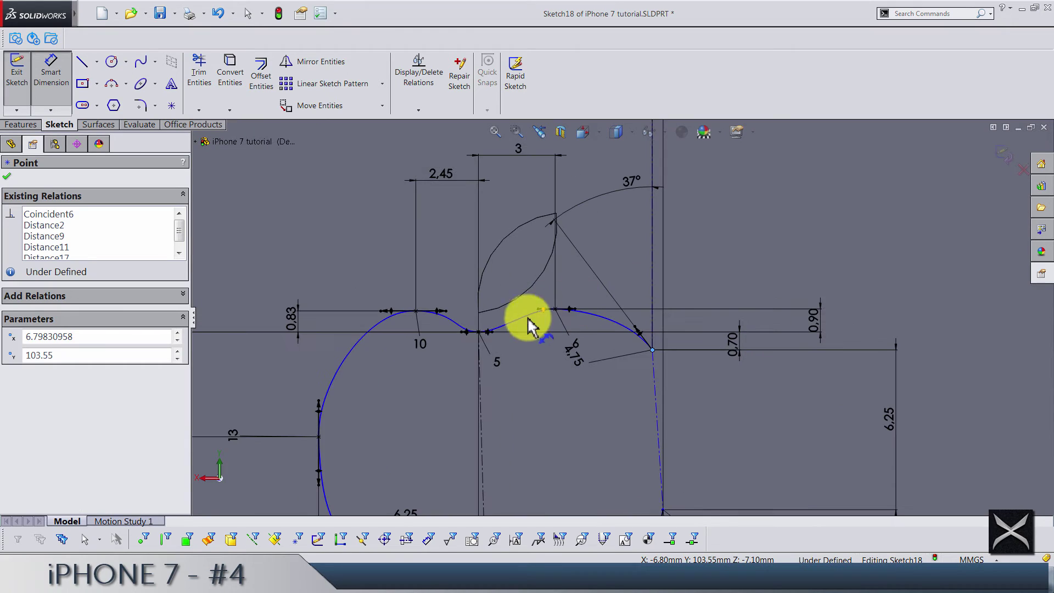
left_click(483, 334)
scroll(483, 334, "up", 3)
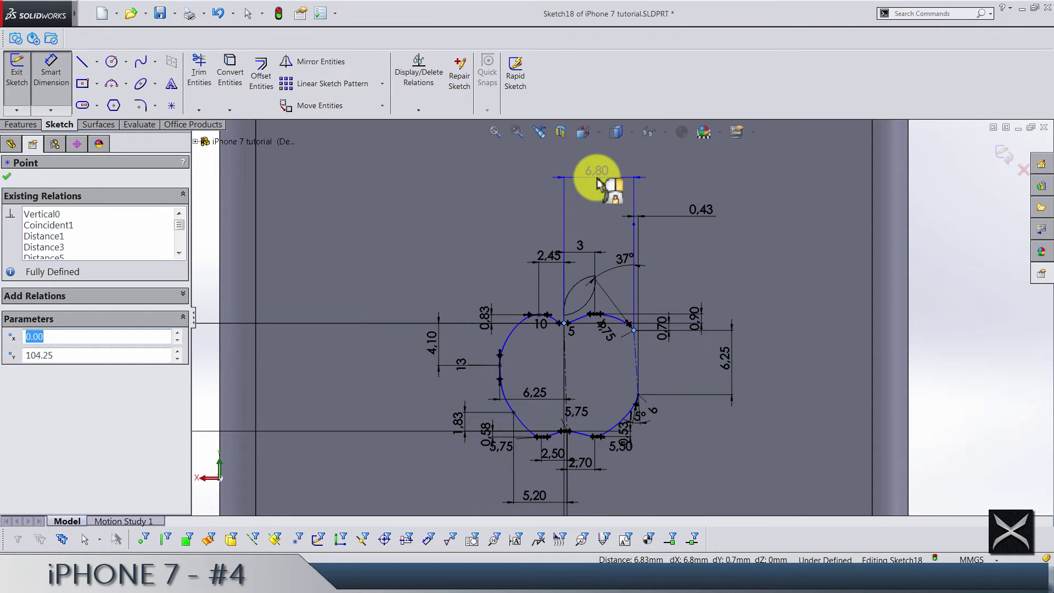
left_click(599, 184)
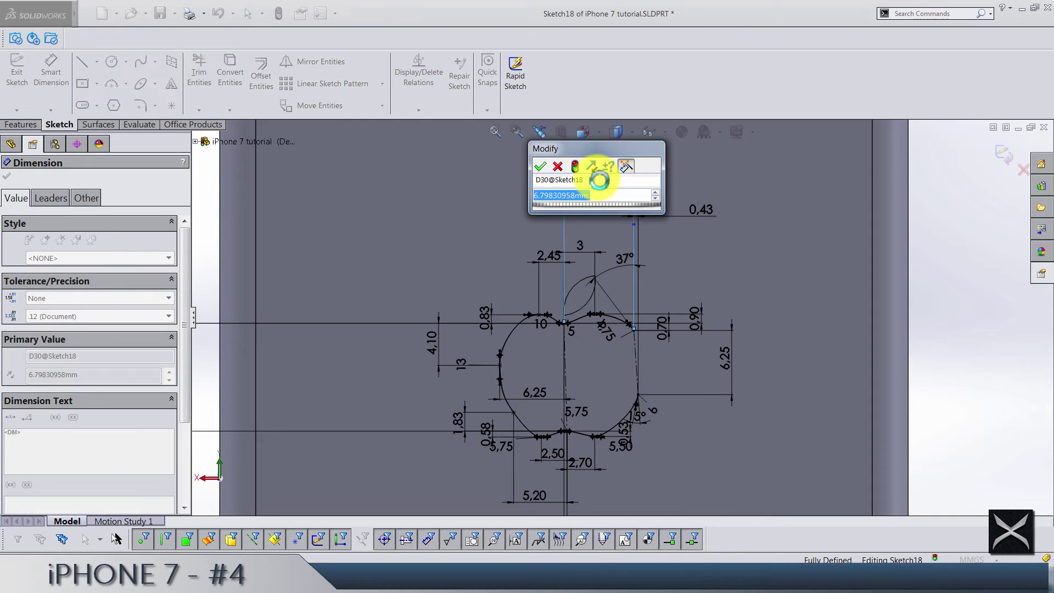
type("5.8")
key("Return")
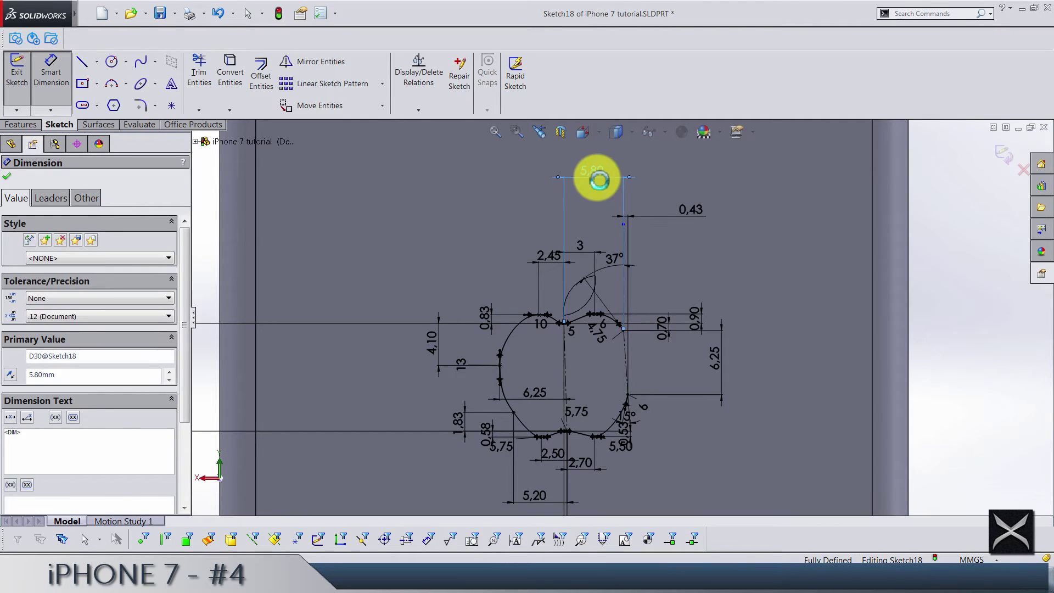
key("Escape")
Draw a three-point spline for the bite, from its upper endpoint through a point inside the apple to the lower endpoint
scroll(593, 332, "down", 5)
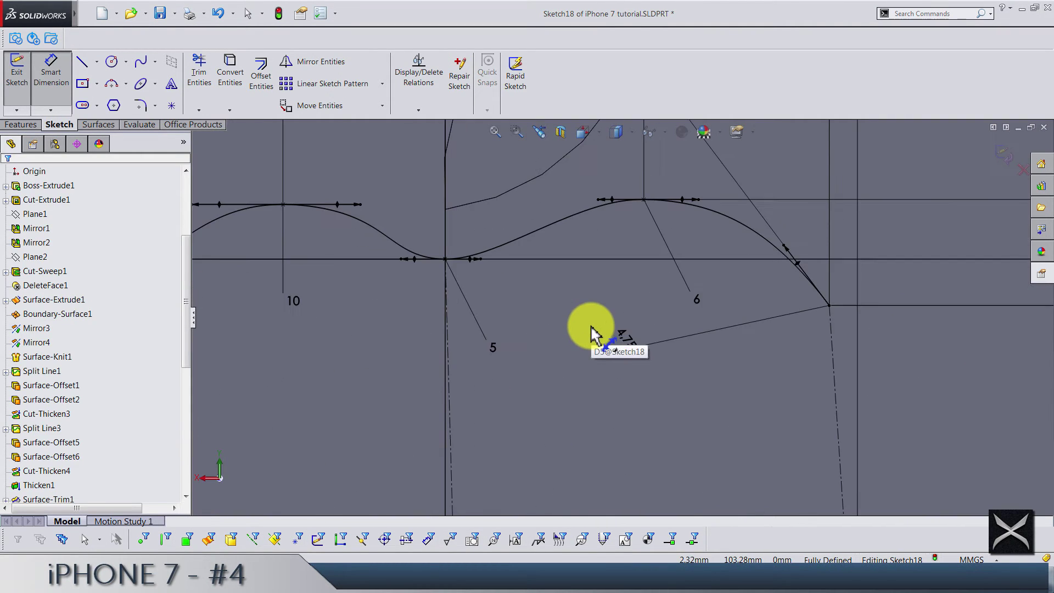
scroll(591, 325, "up", 6)
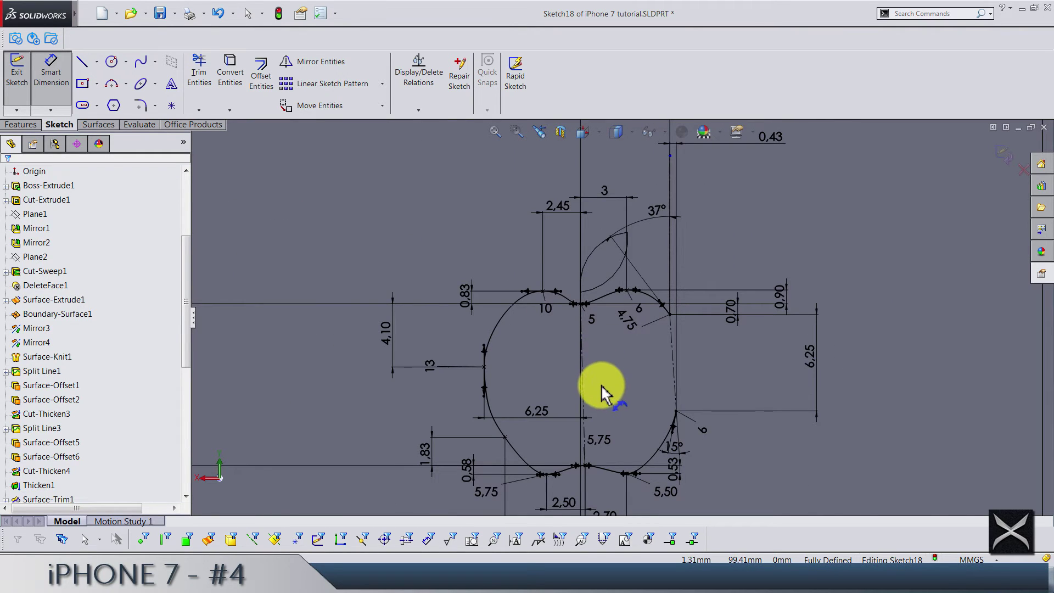
scroll(592, 445, "down", 4)
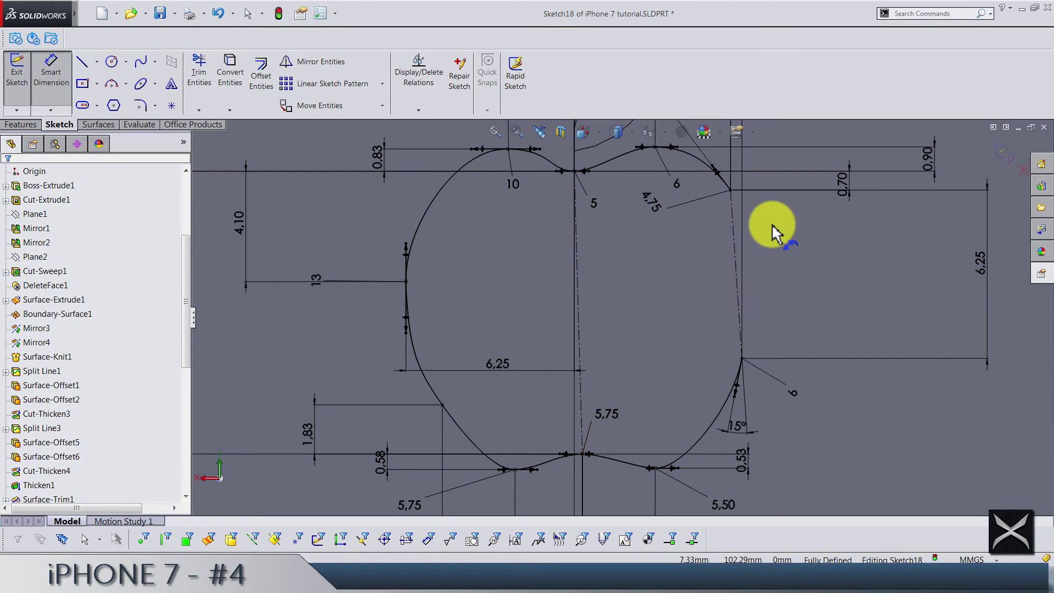
scroll(772, 232, "down", 2)
scroll(772, 238, "down", 1)
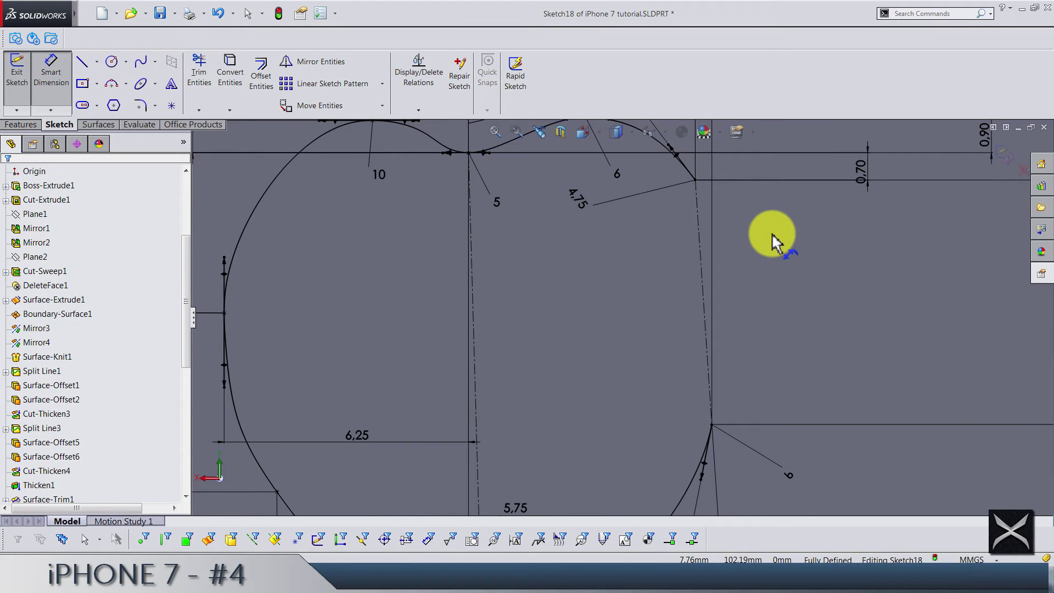
left_click(138, 63)
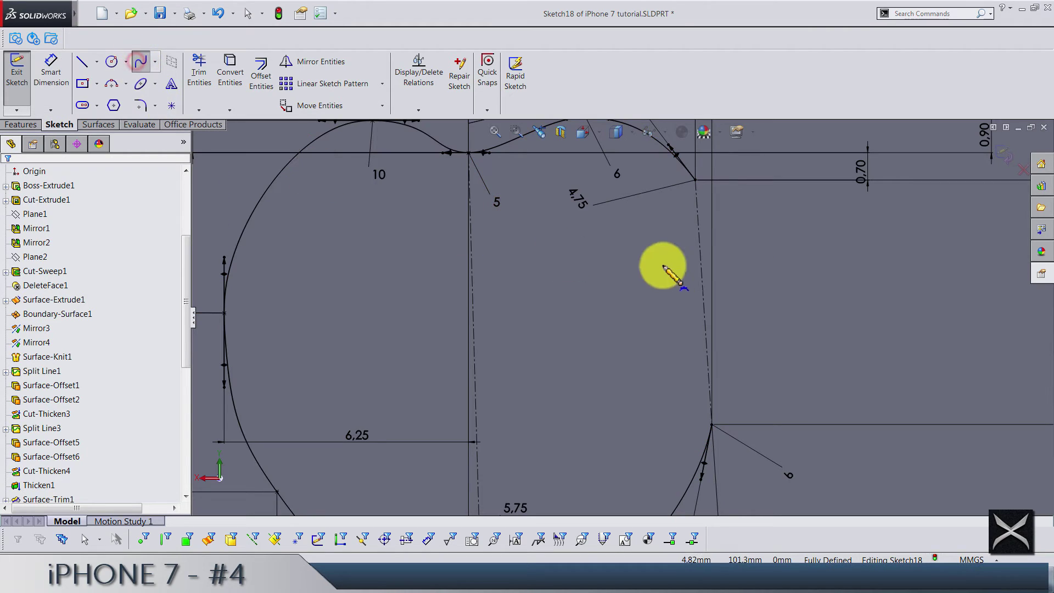
left_click(695, 181)
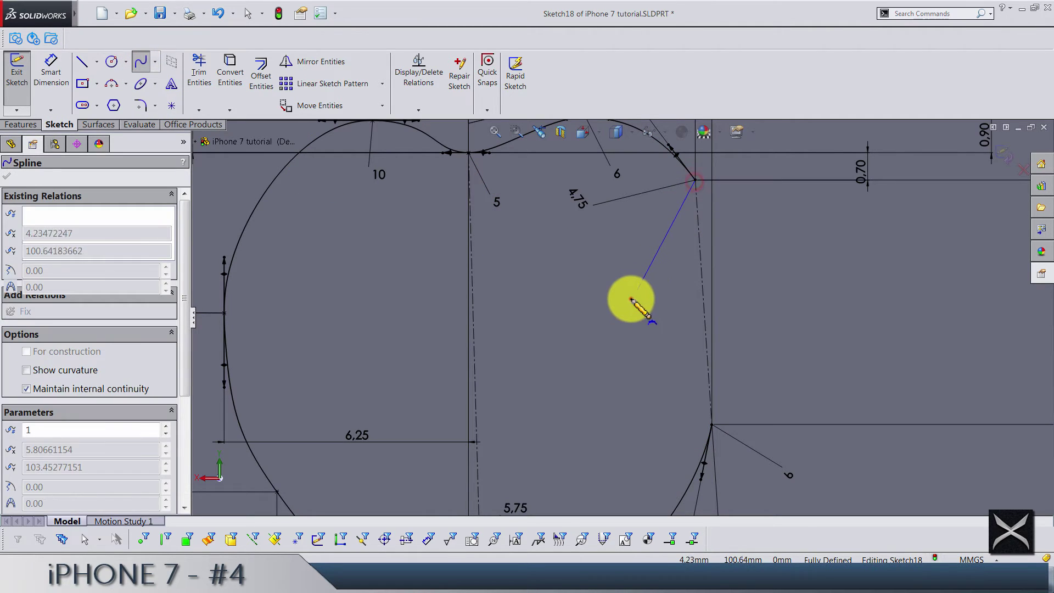
left_click(630, 299)
double_click(712, 425)
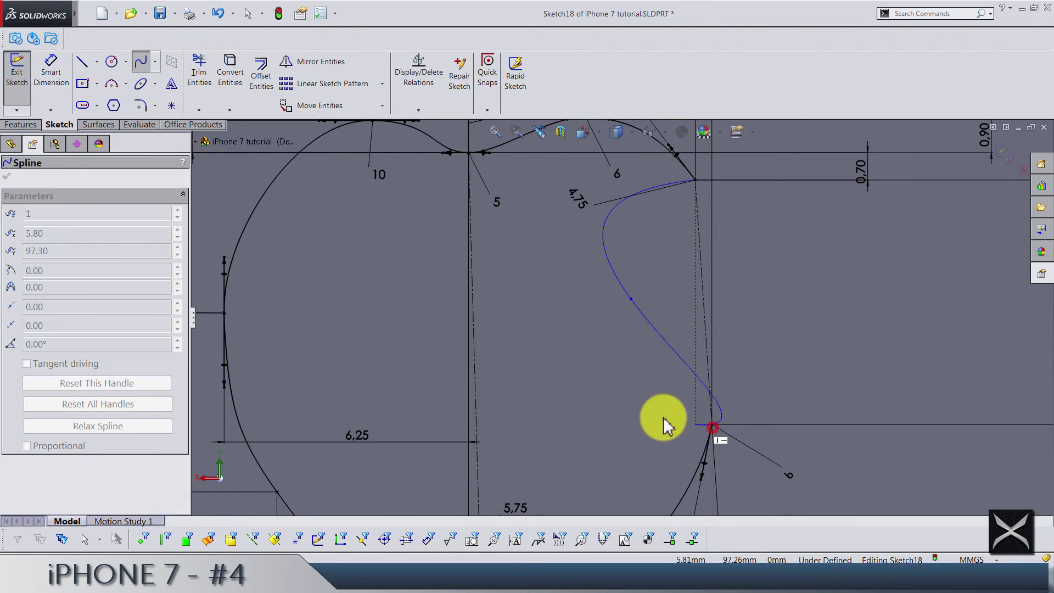
key("Escape")
Activate the tangent handle at the bite spline's middle point and make it vertical
scroll(656, 419, "up", 2)
scroll(637, 335, "down", 1)
scroll(646, 258, "down", 1)
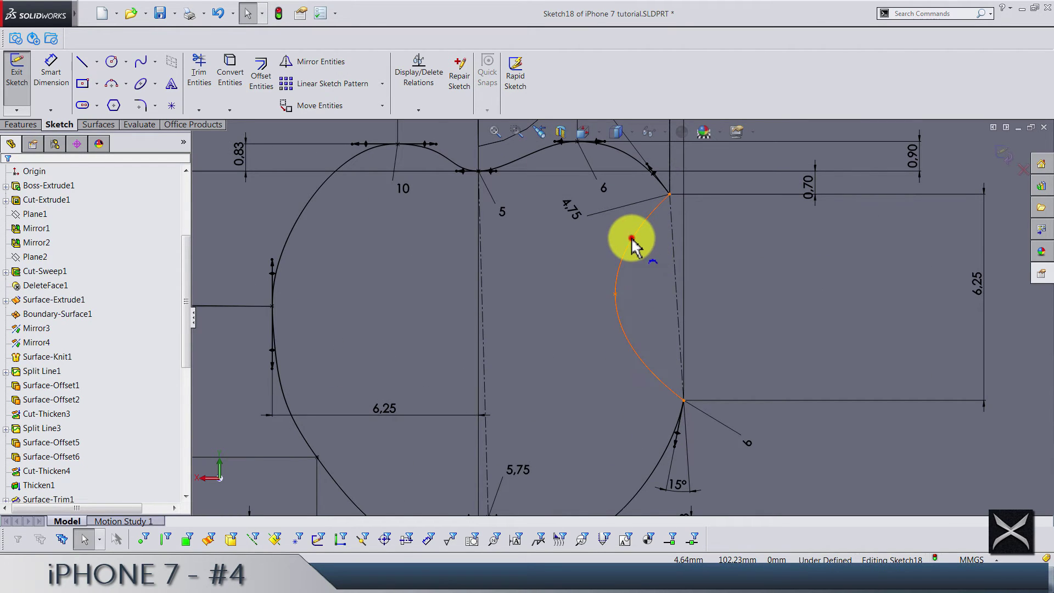
left_click(633, 242)
left_click(640, 222)
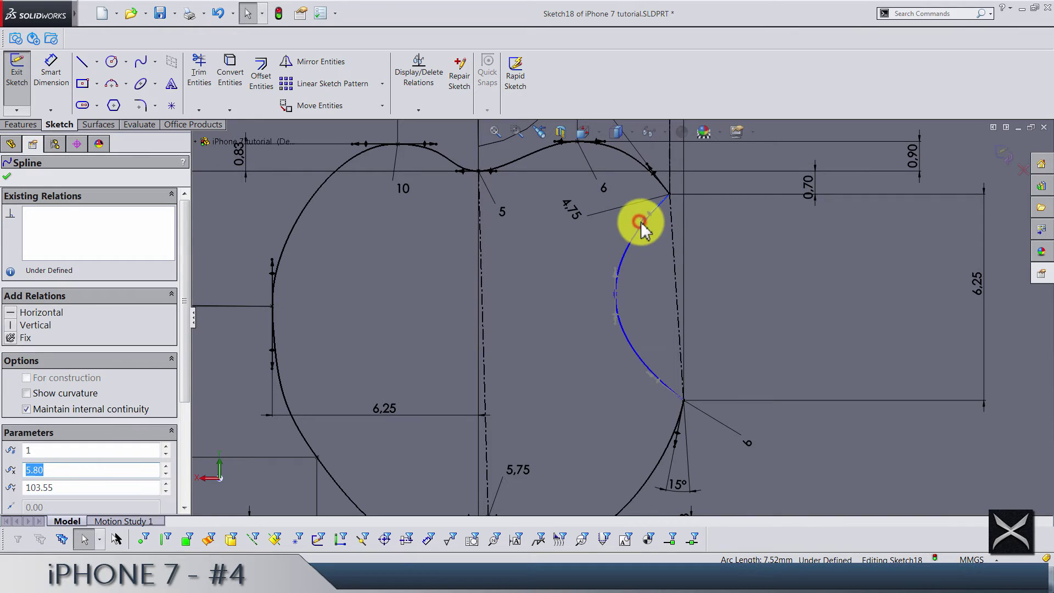
left_click_drag(647, 378, 610, 274)
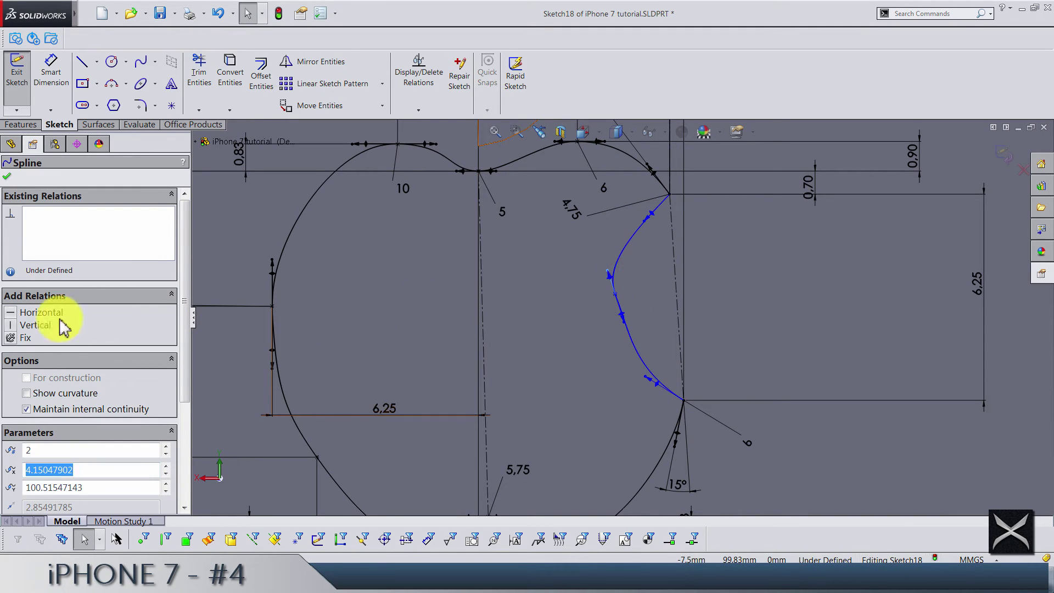
left_click(16, 325)
Dimension the vertical distance between the bite spline's middle point and its lower endpoint as 3.15 mm
left_click(50, 70)
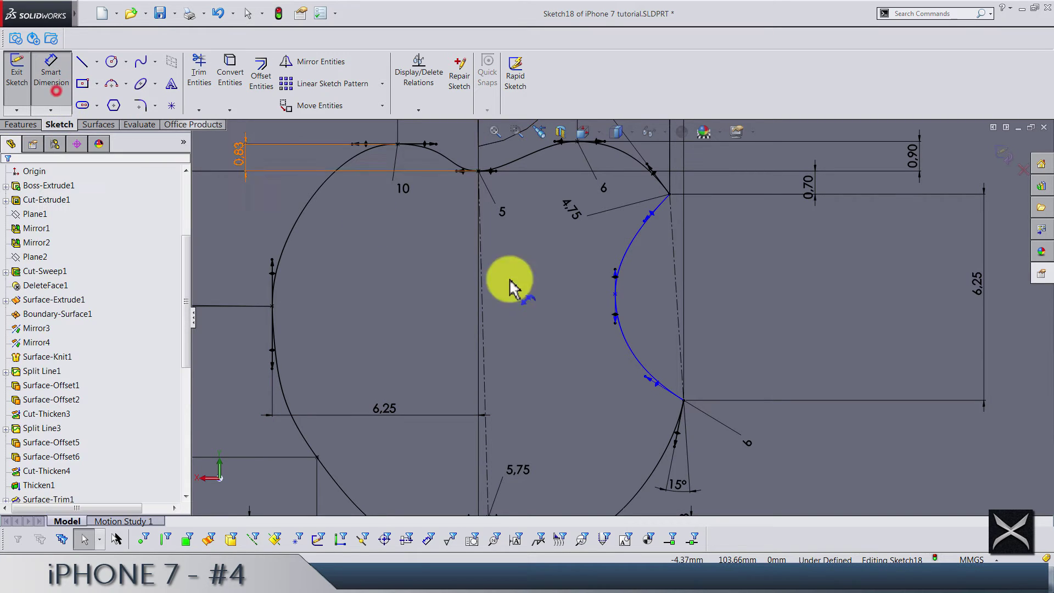
left_click(615, 295)
left_click(683, 401)
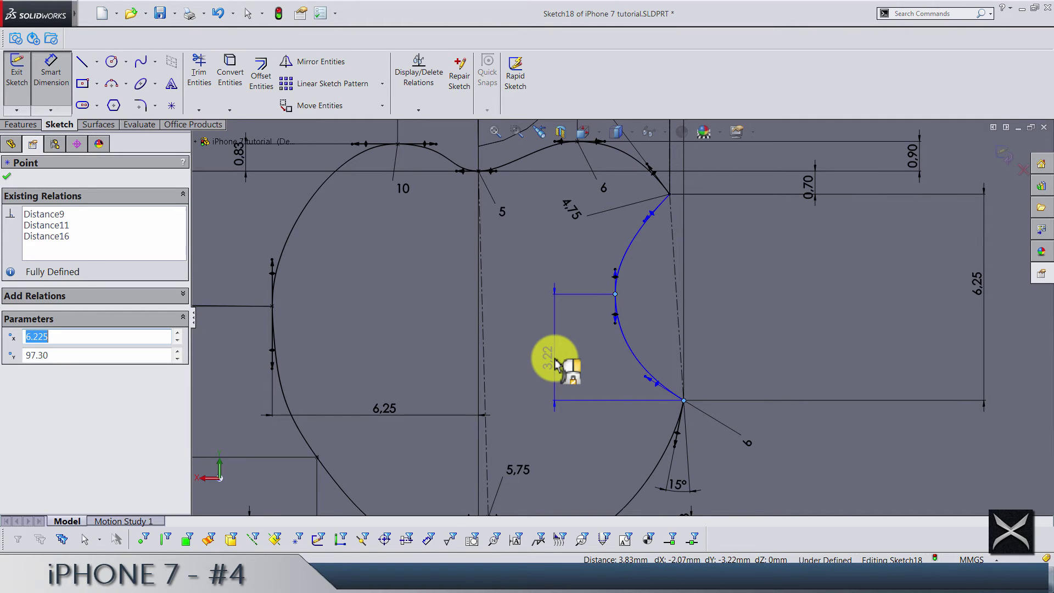
left_click(556, 362)
type("3.15")
key("Return")
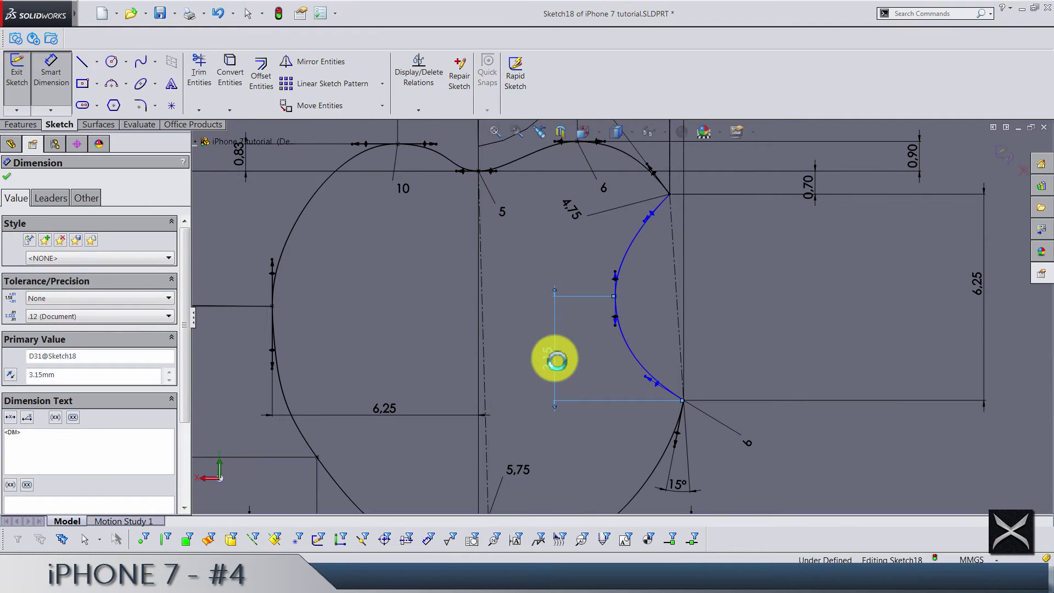
left_click(602, 335)
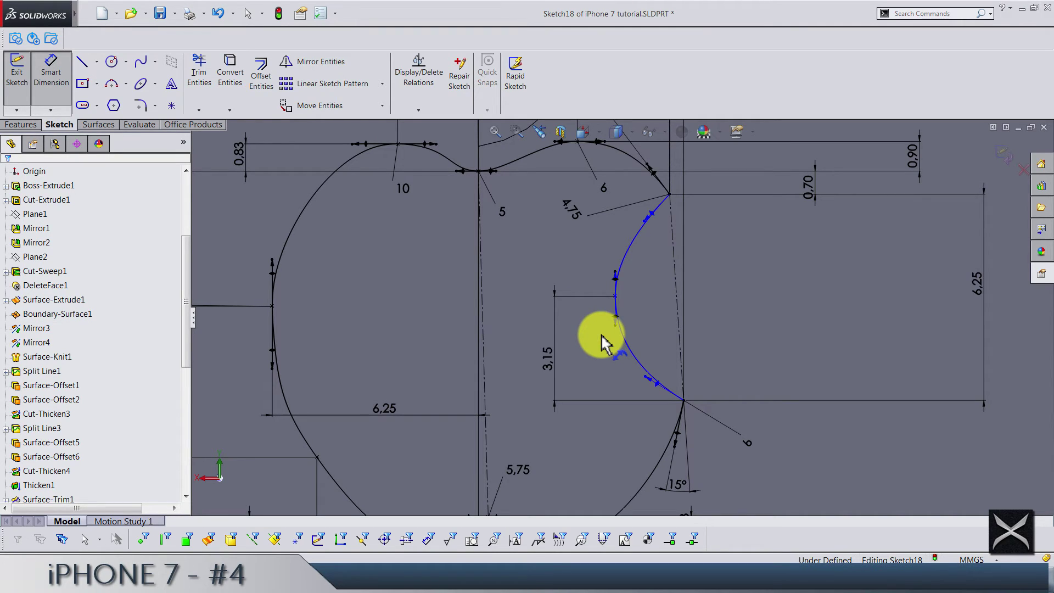
Dimension the bite spline's tangent handle at the upper endpoint as 4.6
left_click(651, 228)
left_click(745, 253)
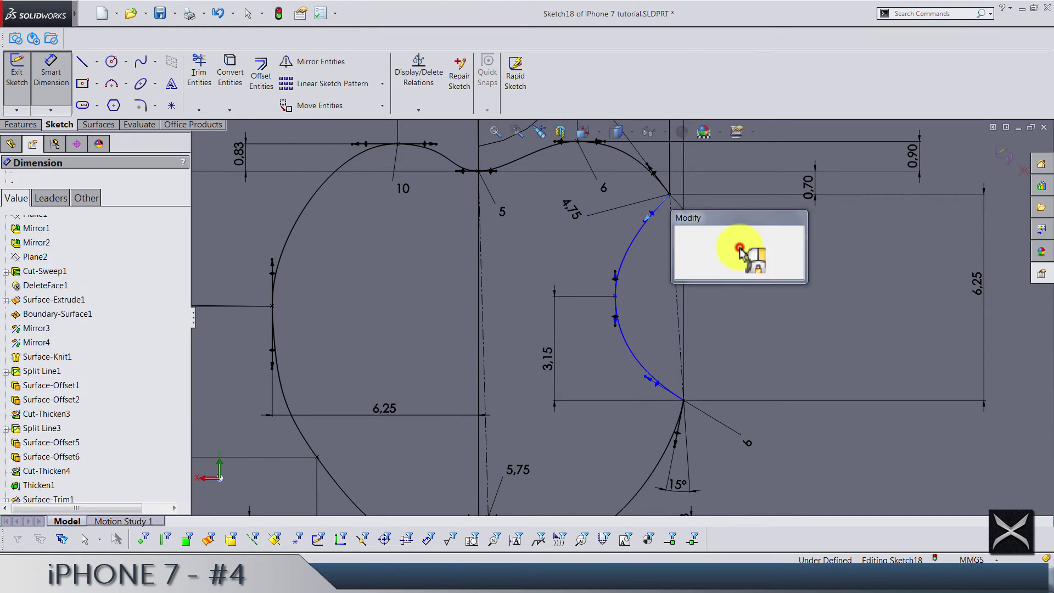
type("4.6")
key("Return")
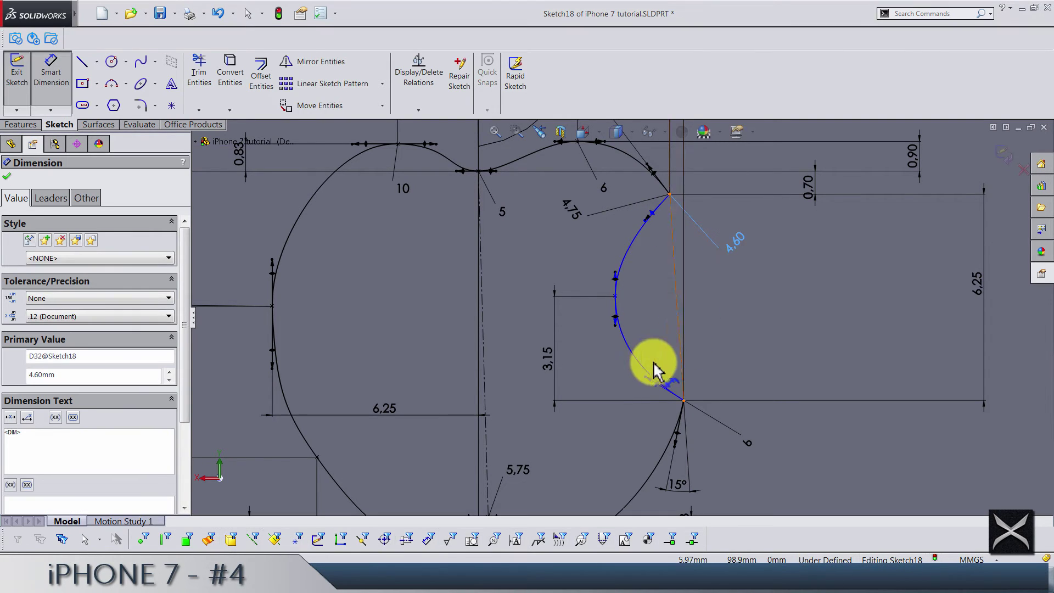
Dimension the bite spline's tangent handle at the lower endpoint as 5.75
left_click_drag(647, 385, 749, 356)
left_click(750, 356)
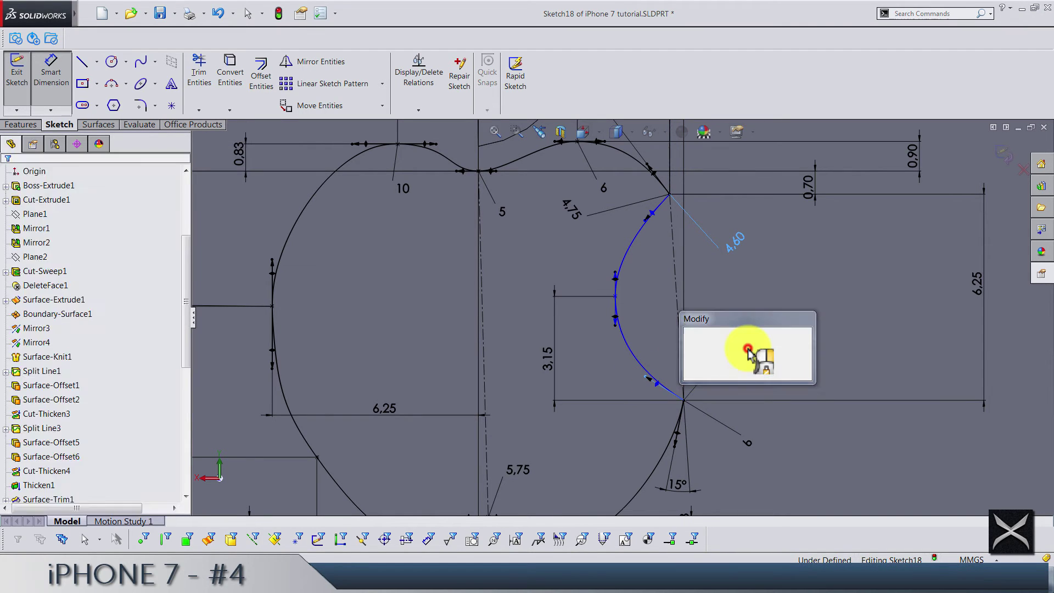
type("5.")
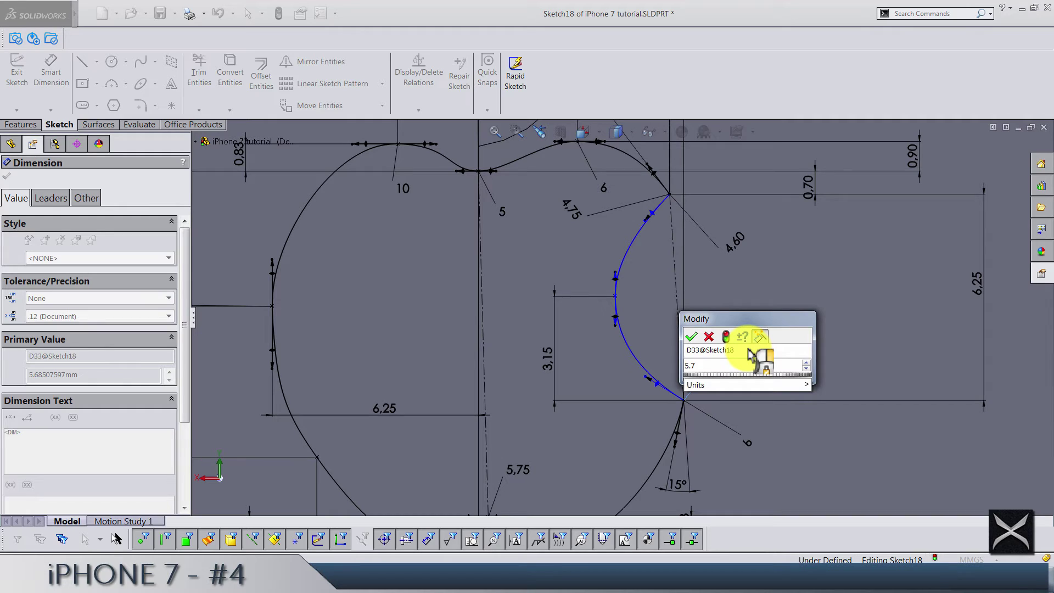
type("75")
key("Return")
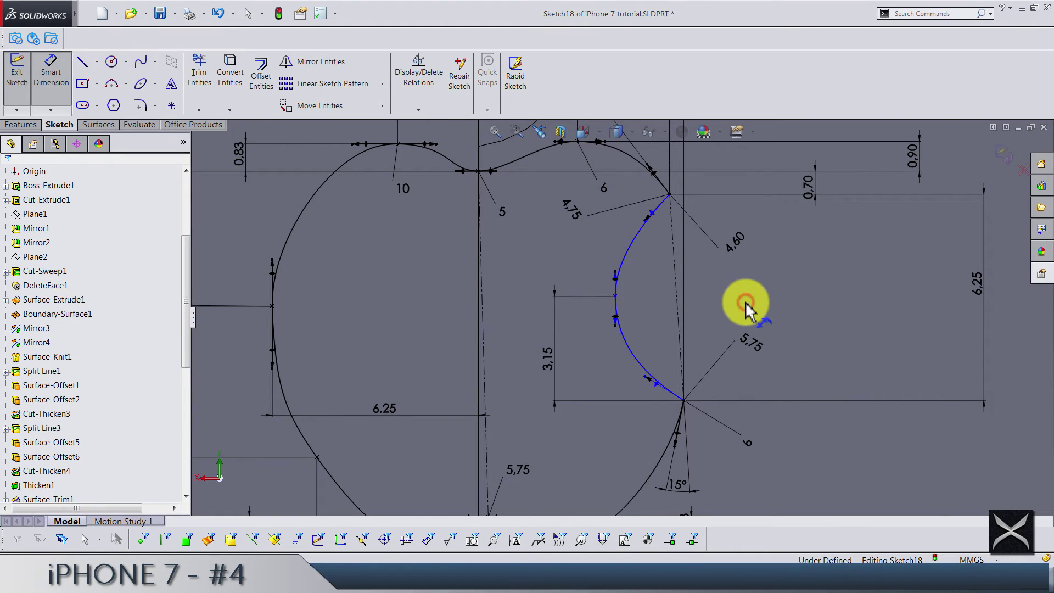
Set a 46.5° angle between the bite's construction line and the bite spline's lower tangent handle
scroll(713, 370, "down", 3)
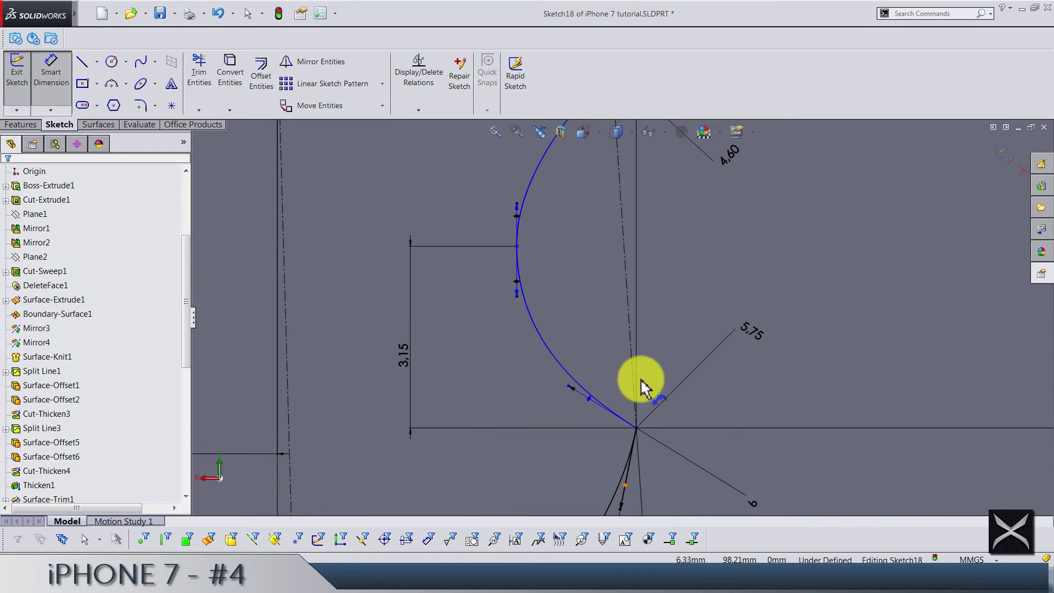
left_click(631, 374)
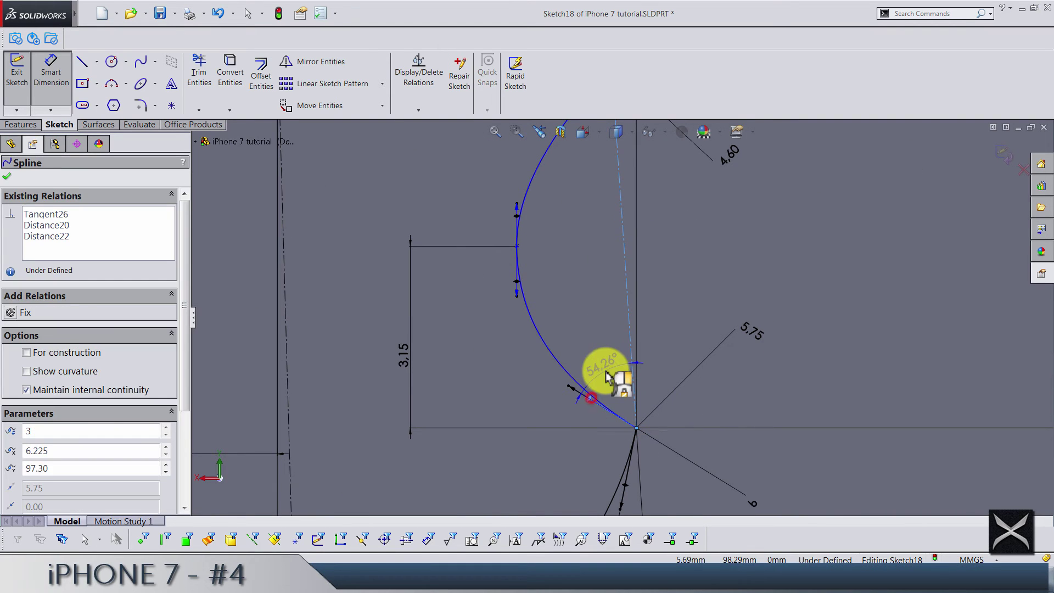
left_click(614, 382)
type("46")
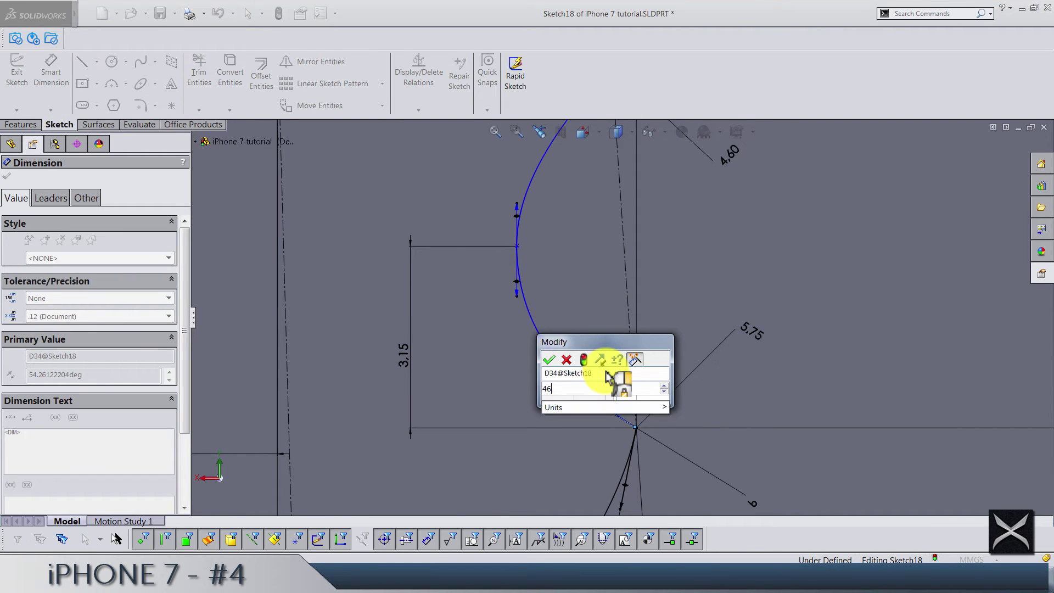
key("Return")
left_click(588, 316)
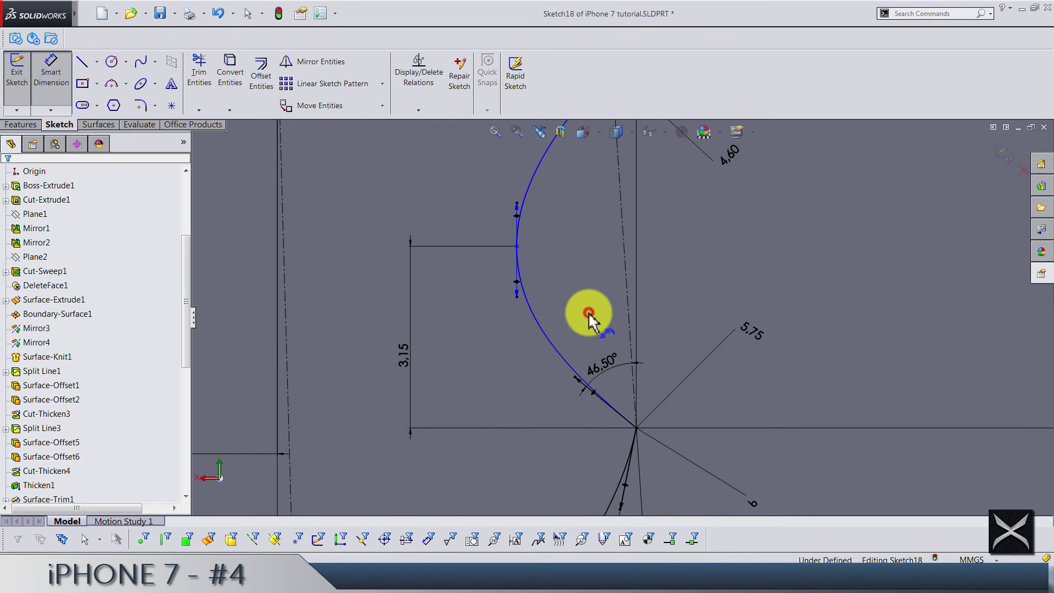
Set a 39.5° angle between the bite's construction line and the bite spline's upper tangent handle
scroll(614, 230, "up", 3)
scroll(612, 225, "down", 3)
left_click(603, 228)
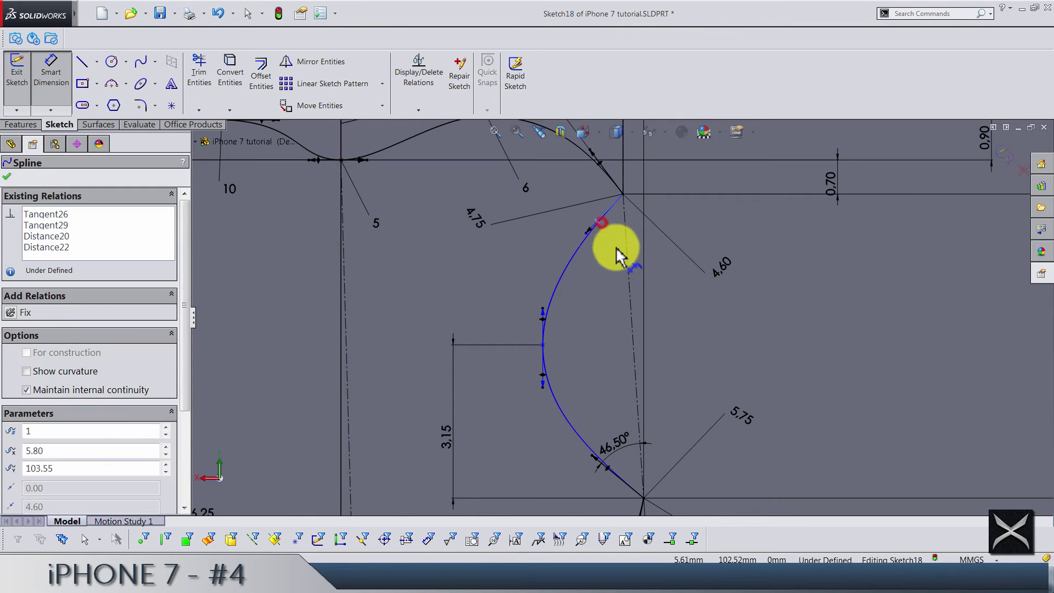
left_click(602, 257)
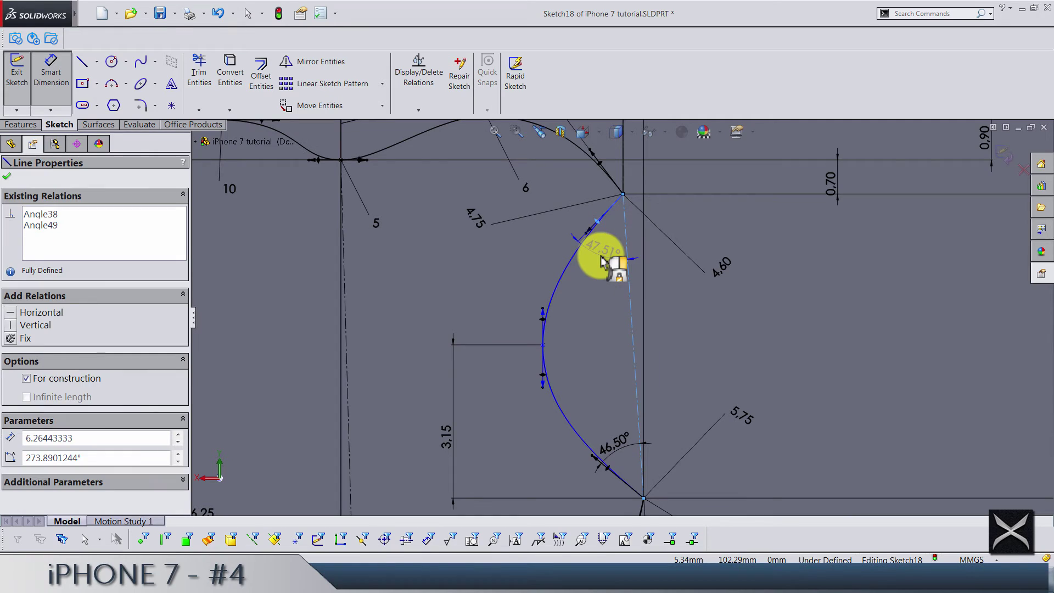
double_click(602, 261)
type("39.5")
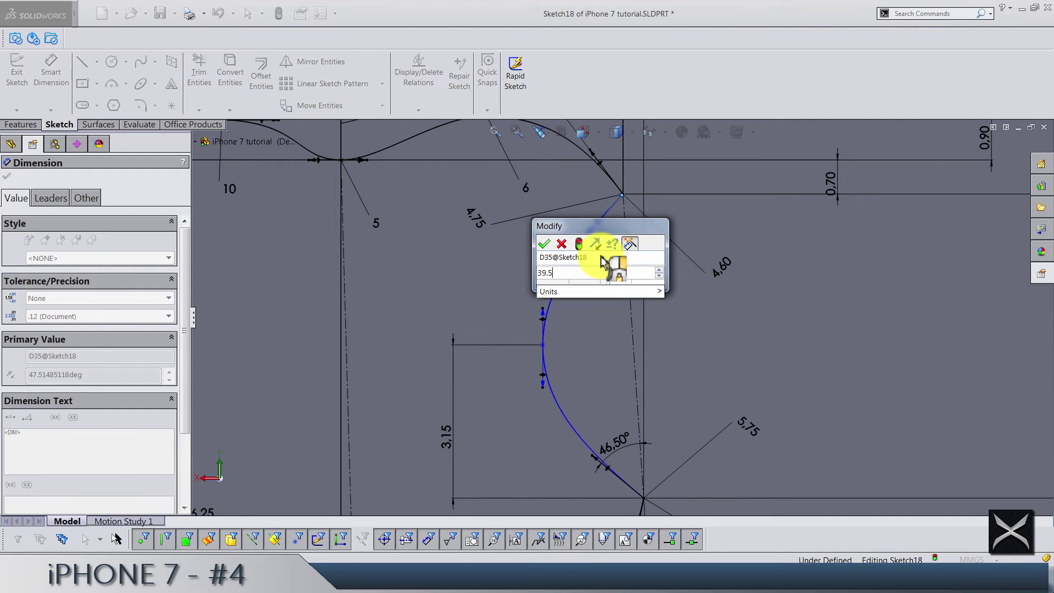
key("Return")
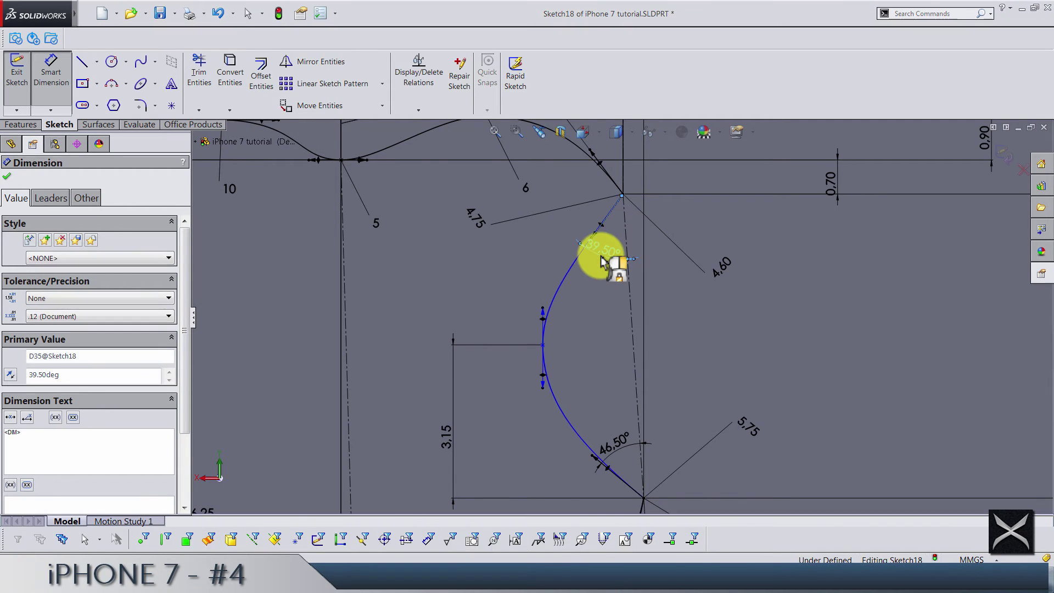
left_click(606, 310)
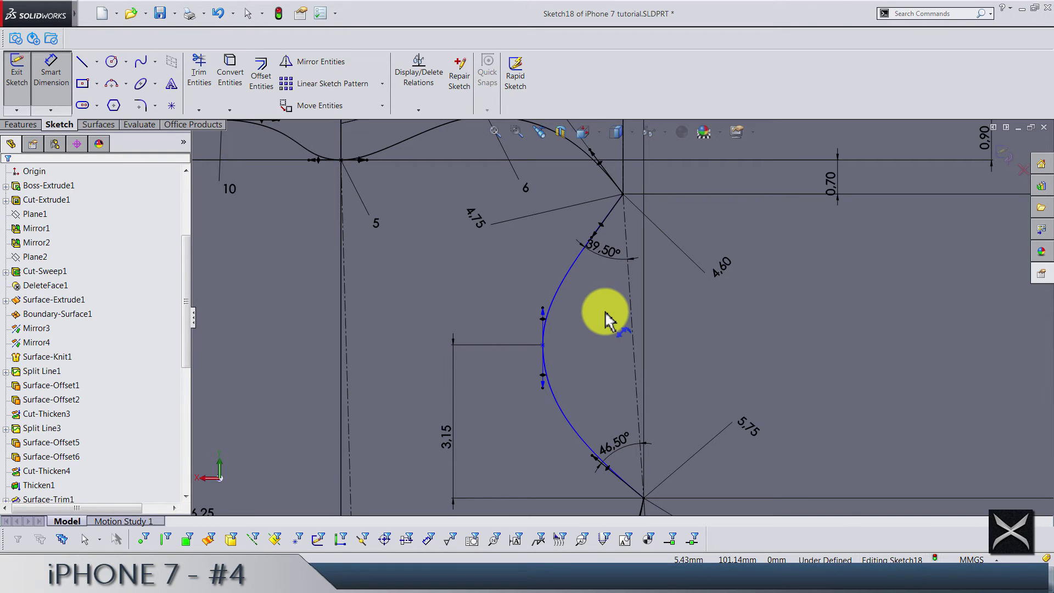
Dimension the horizontal distance between the bite spline's middle point and its upper endpoint as 1.425 mm
scroll(604, 311, "up", 2)
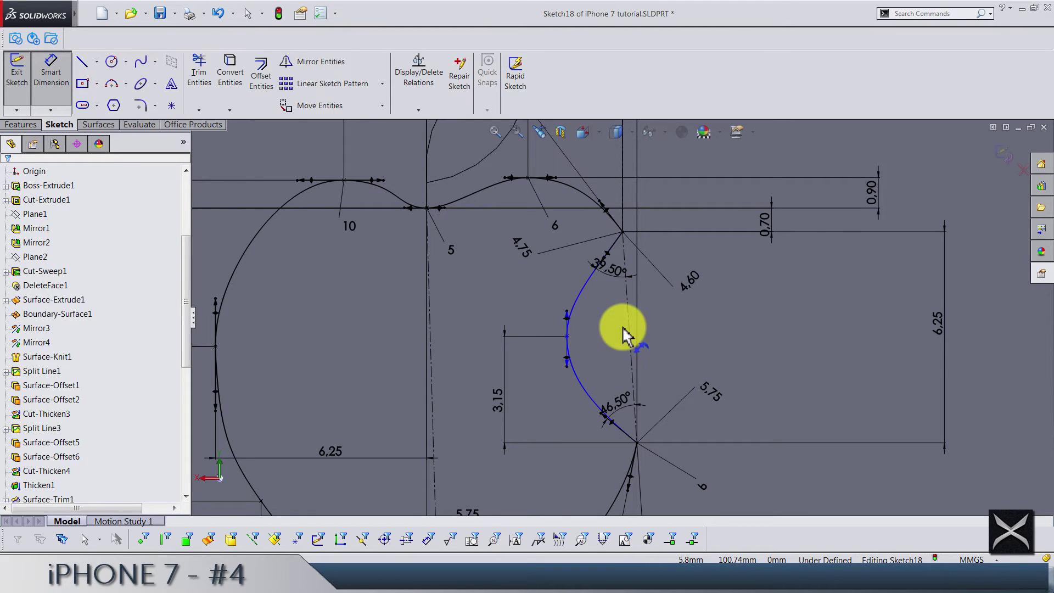
scroll(604, 329, "down", 2)
left_click(550, 334)
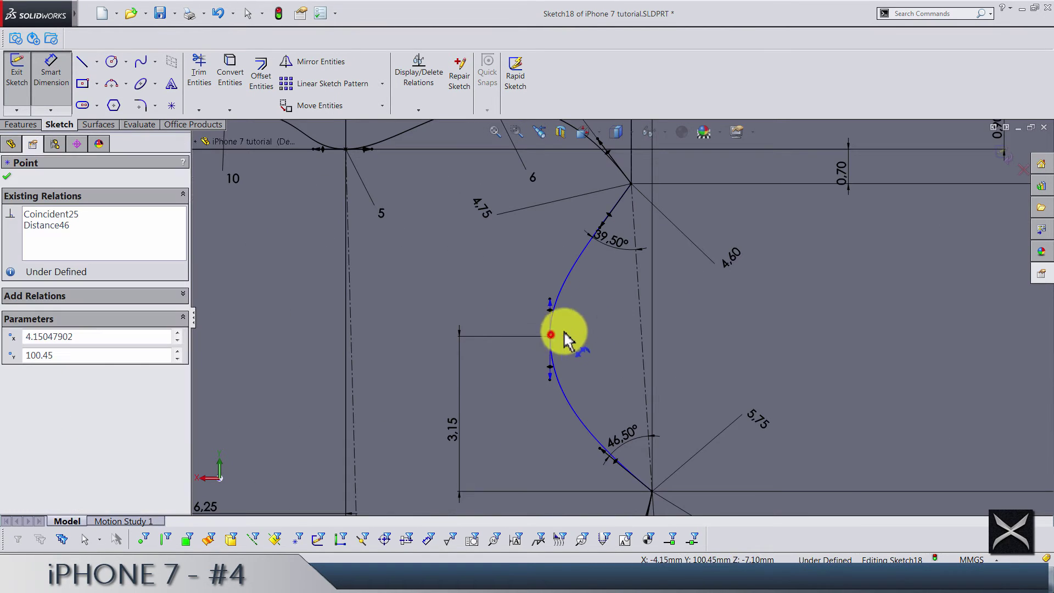
scroll(639, 247, "up", 2)
left_click(627, 251)
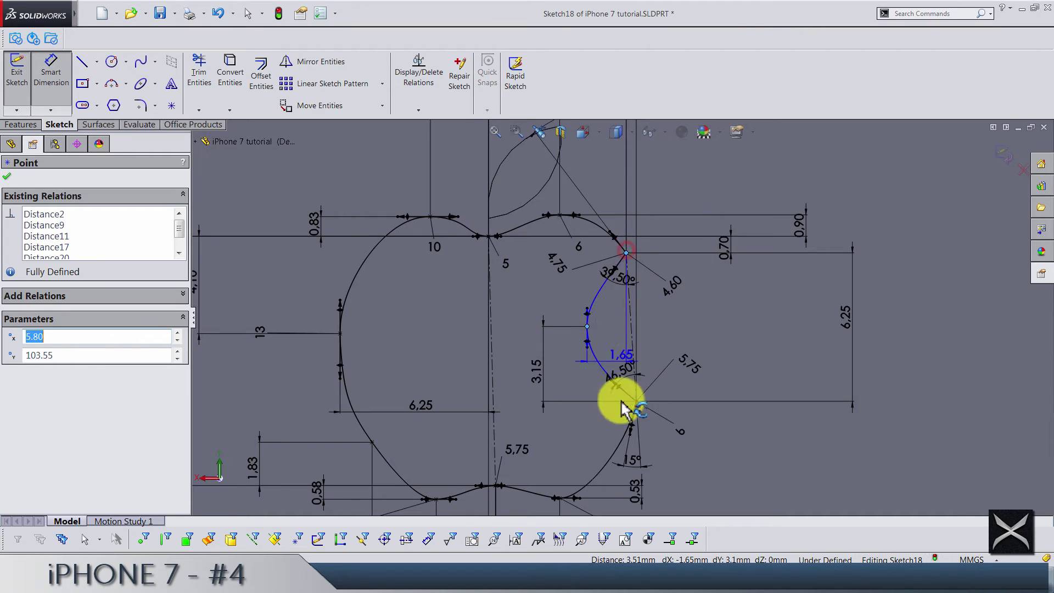
scroll(619, 417, "up", 3)
left_click(610, 489)
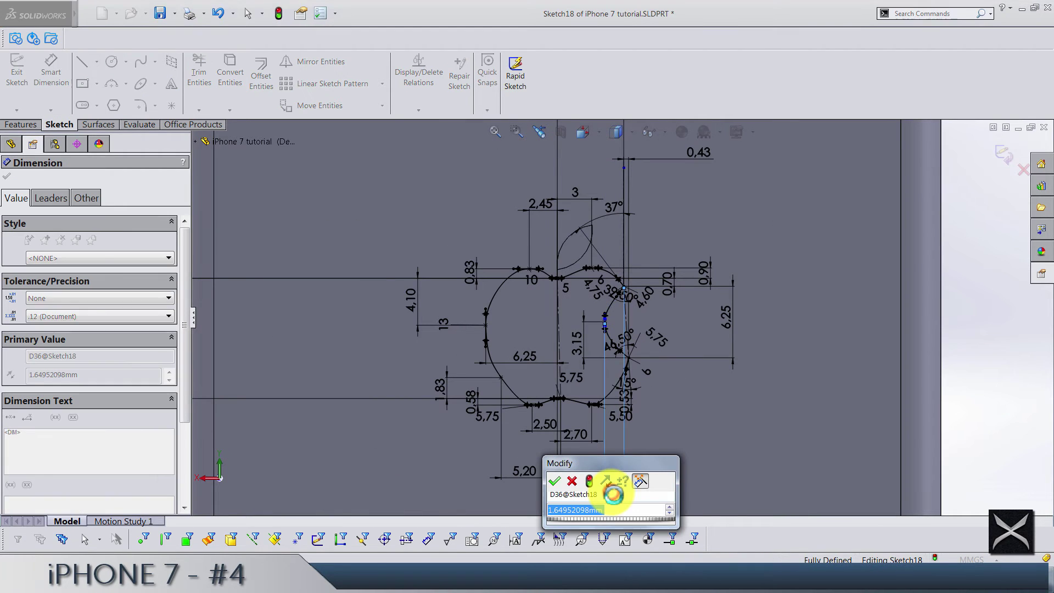
type("1.425")
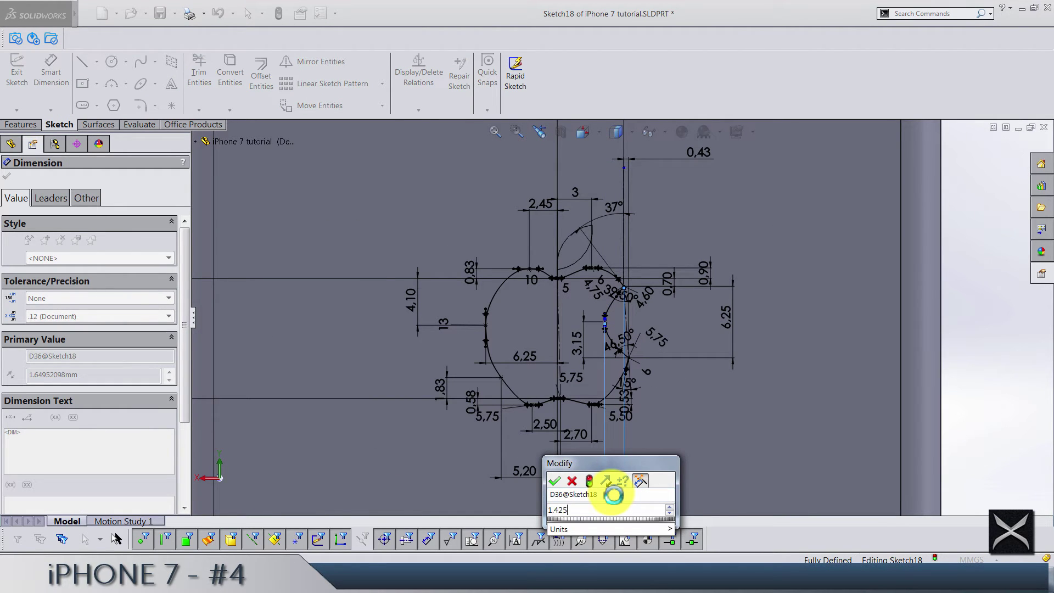
key("Return")
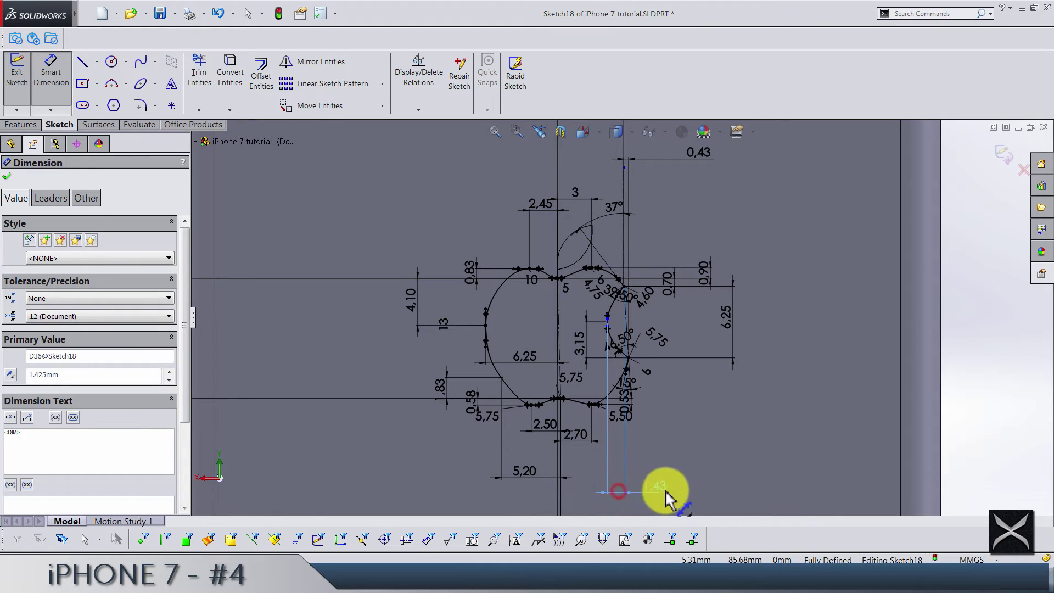
left_click(971, 365)
Dimension the bite spline's tangent handle at its middle point as 6.75
scroll(619, 340, "down", 2)
scroll(605, 294, "down", 3)
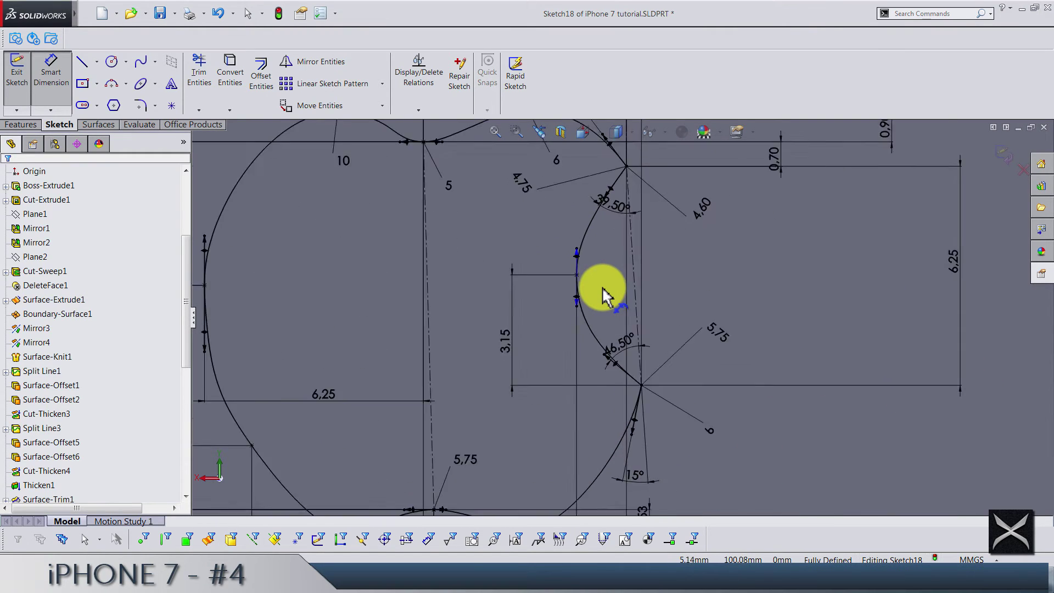
left_click(571, 242)
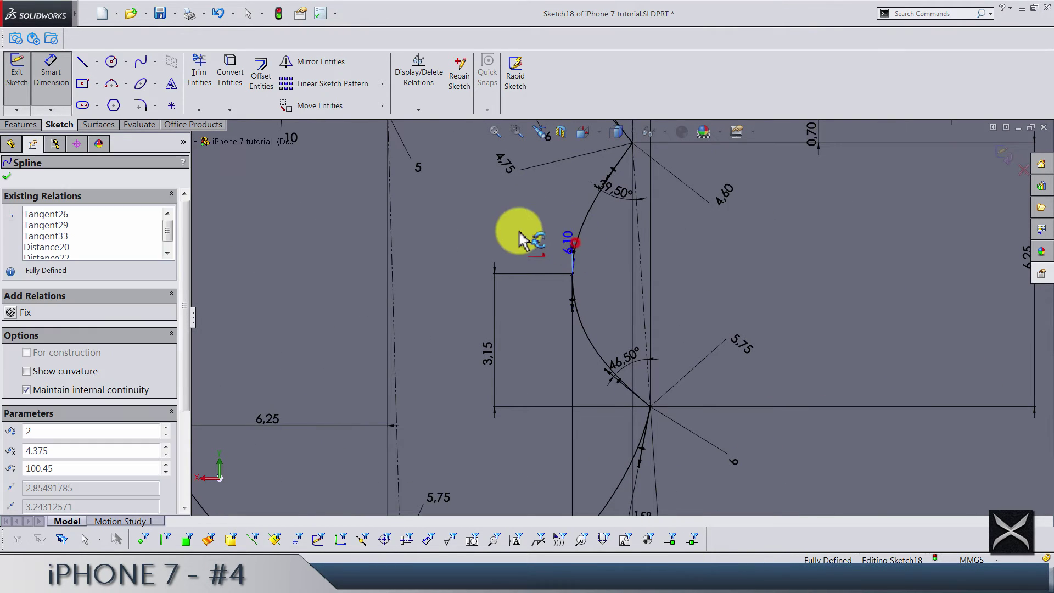
left_click(519, 232)
type("6.7")
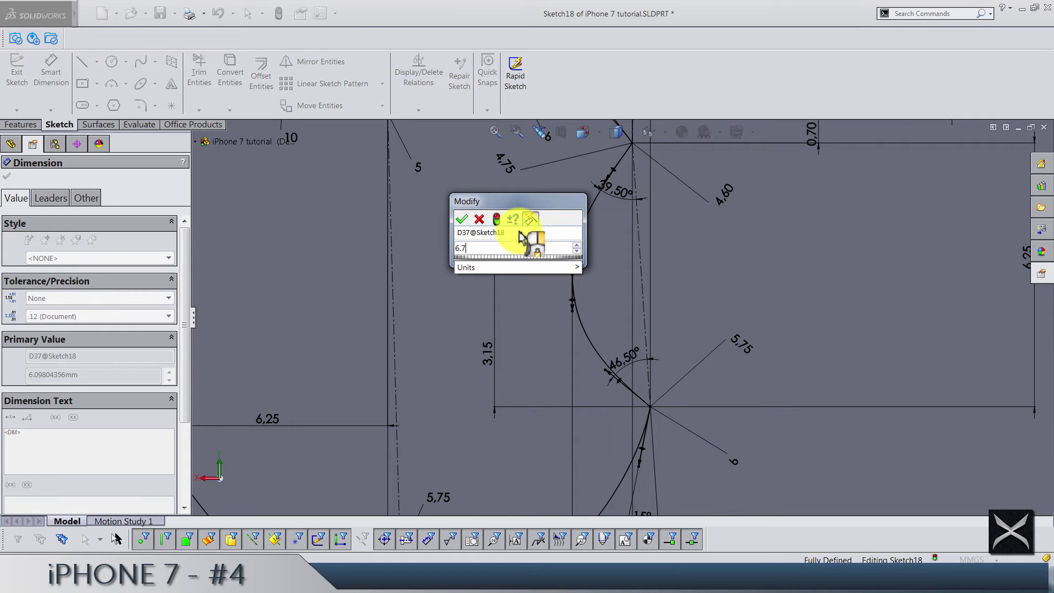
type("5")
key("Return")
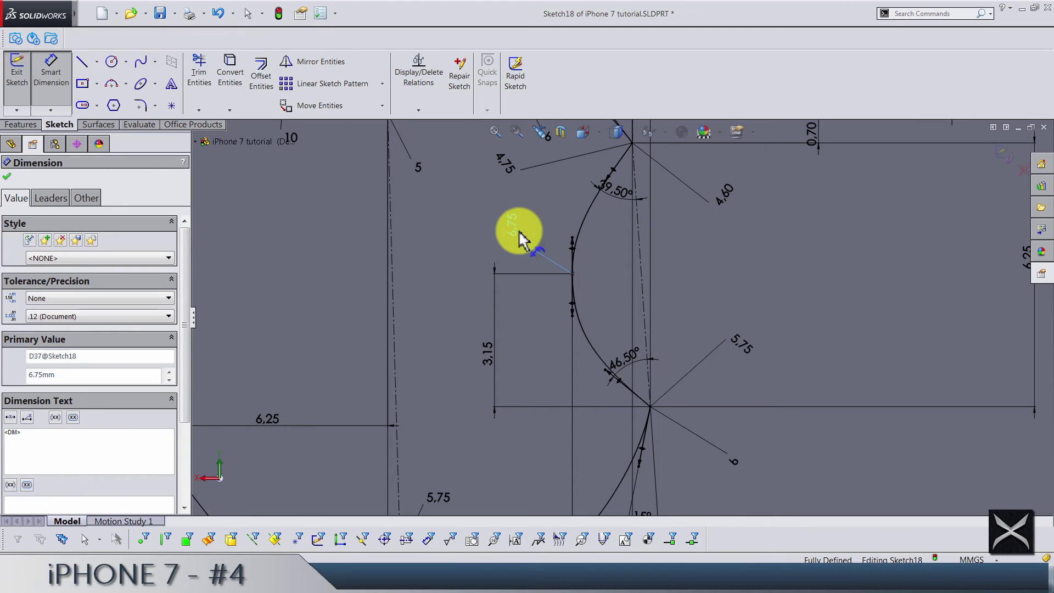
scroll(613, 319, "up", 3)
scroll(612, 318, "up", 1)
scroll(518, 335, "down", 1)
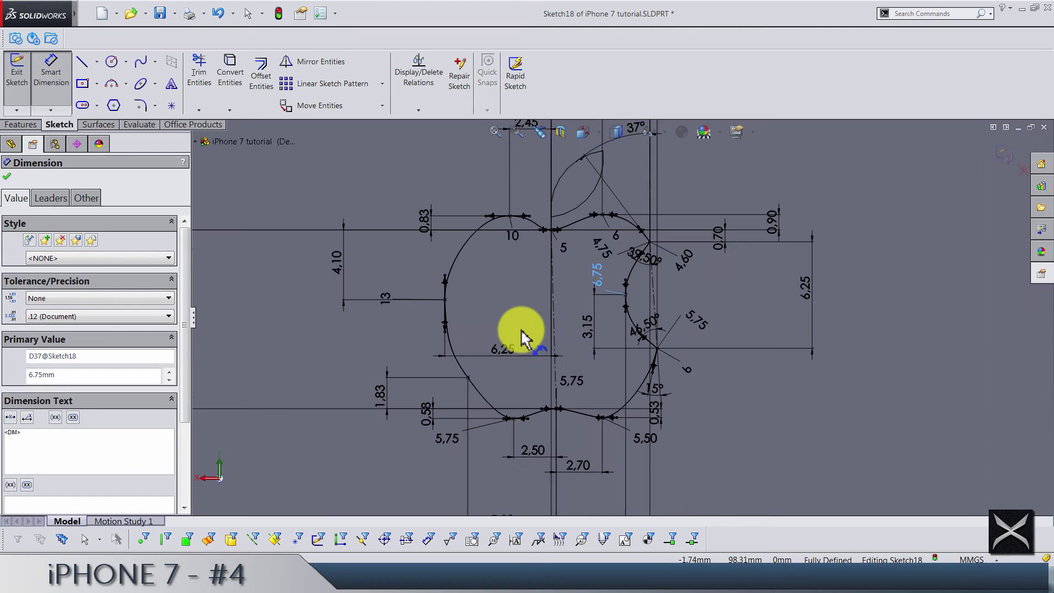
scroll(515, 319, "up", 3)
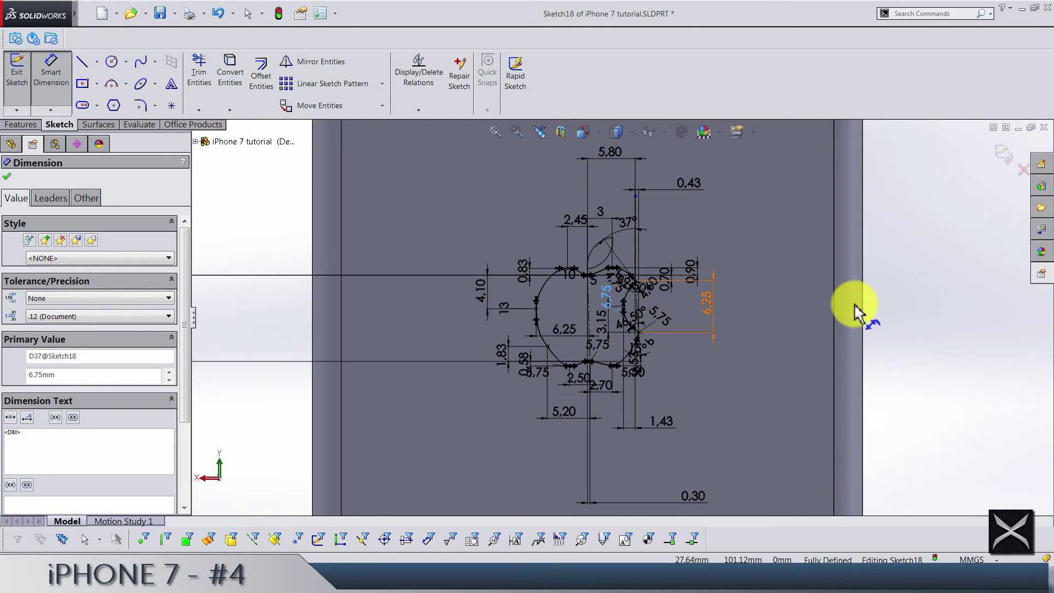
scroll(857, 306, "up", 1)
left_click(887, 303)
Activate the apple body spline's tangent handle at its lower-left point by nudging the handle's end slightly
scroll(585, 305, "down", 4)
scroll(559, 391, "down", 3)
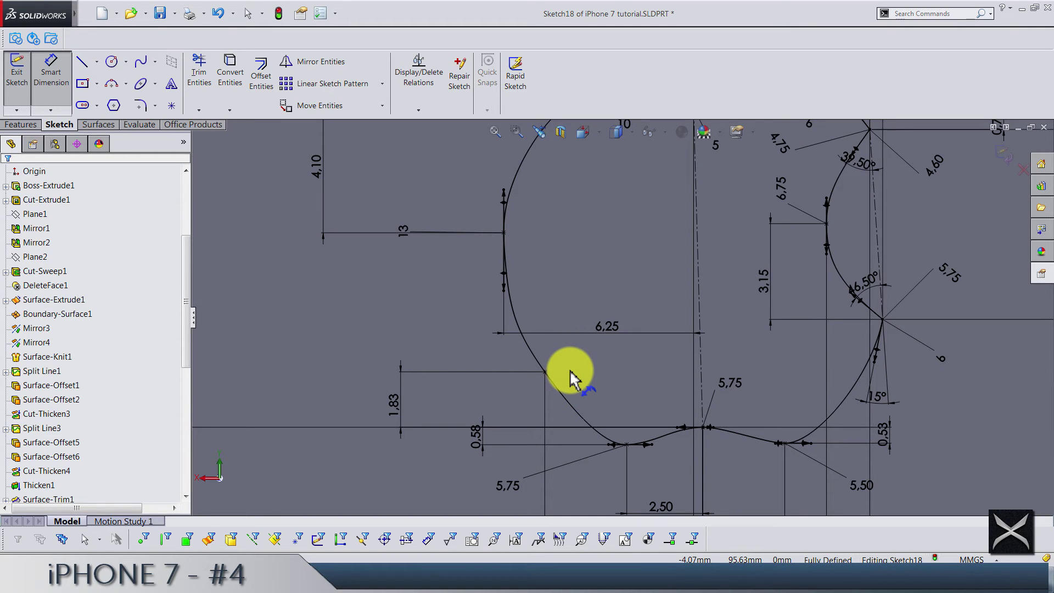
key("Escape")
scroll(574, 369, "up", 3)
scroll(590, 356, "down", 3)
scroll(599, 349, "down", 3)
left_click(569, 367)
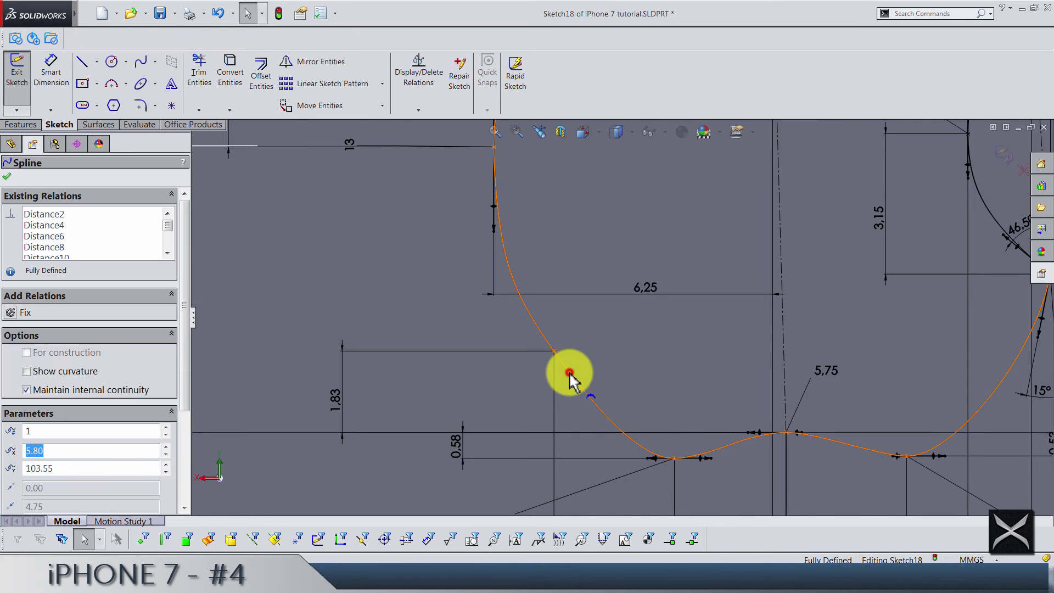
scroll(554, 325, "down", 2)
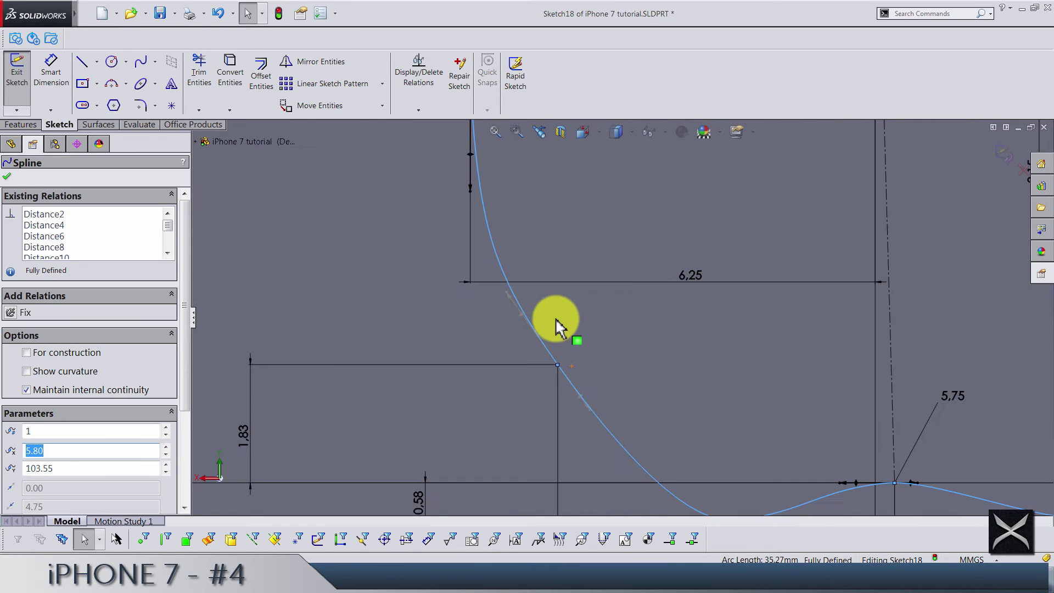
left_click(508, 299)
left_click_drag(507, 300, 508, 300)
scroll(617, 371, "up", 4)
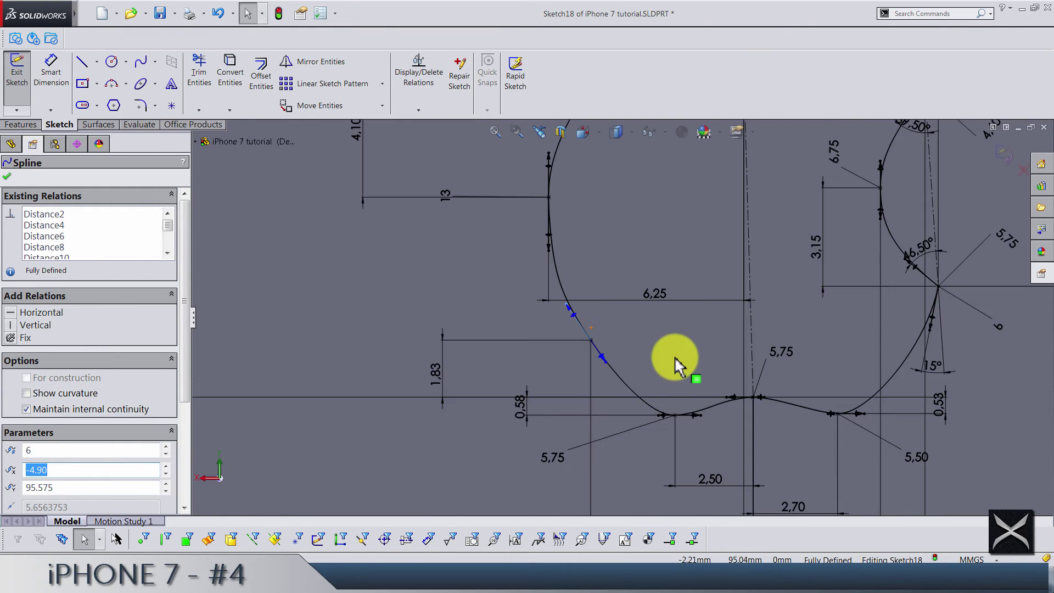
left_click(681, 357)
Set a 32° angle between the apple's central construction line and the spline's lower-left tangent handle
scroll(662, 277, "down", 3)
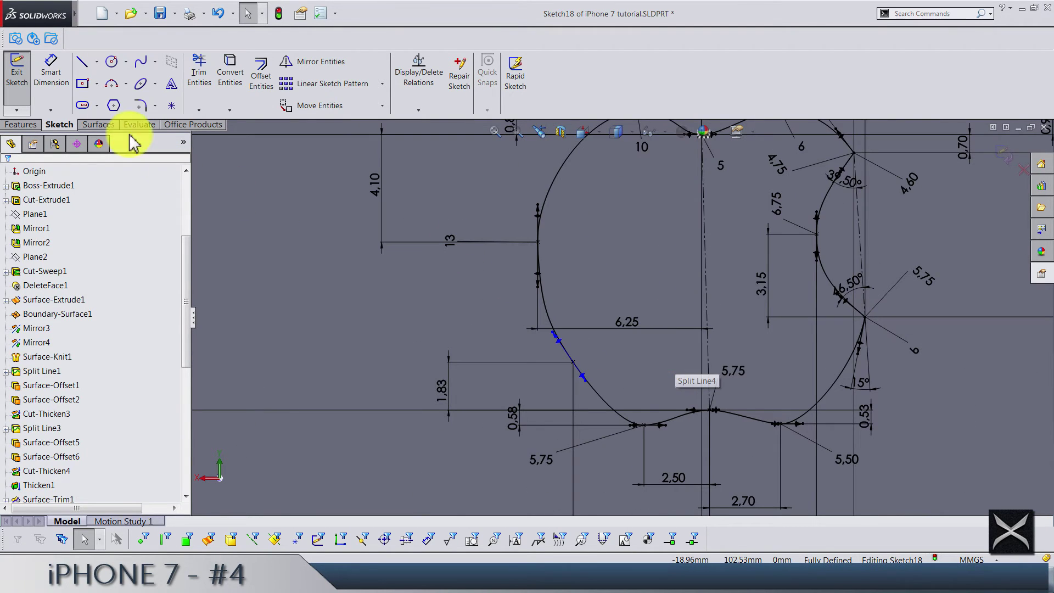
left_click(60, 78)
scroll(714, 354, "down", 2)
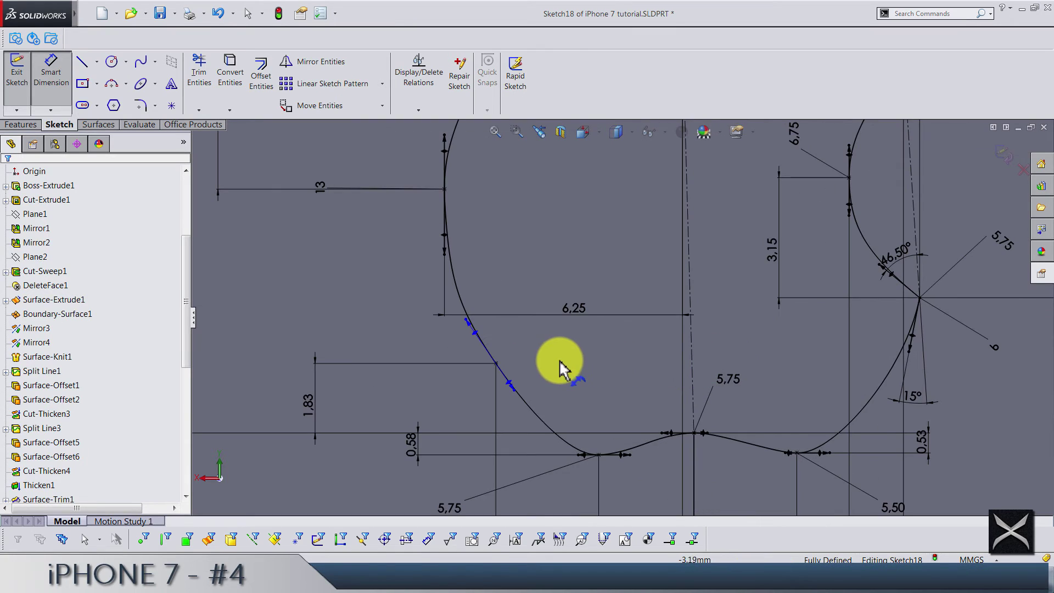
scroll(570, 357, "up", 1)
scroll(604, 358, "down", 1)
left_click(697, 363)
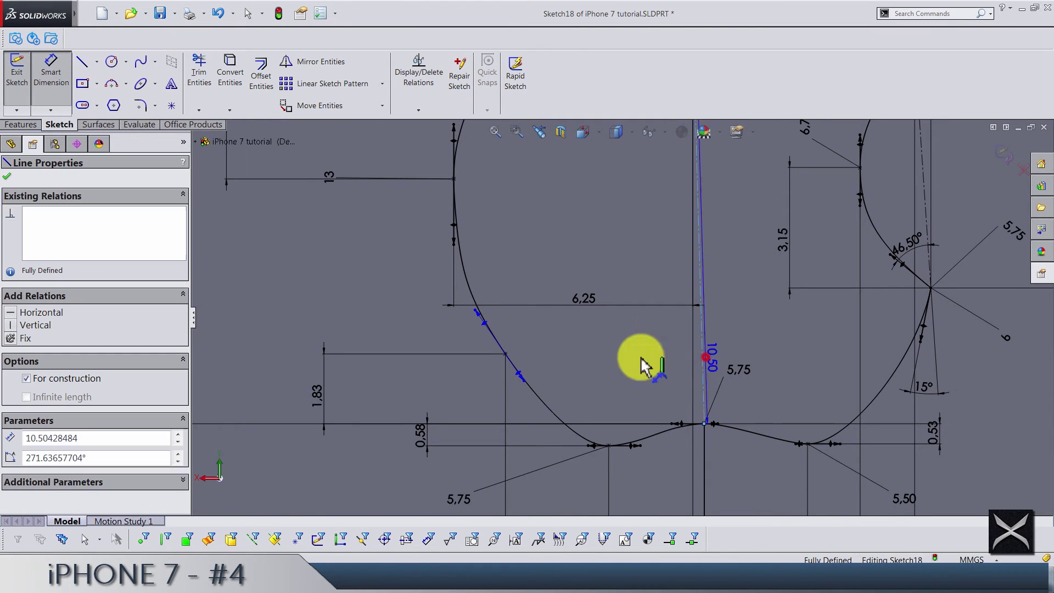
left_click(481, 317)
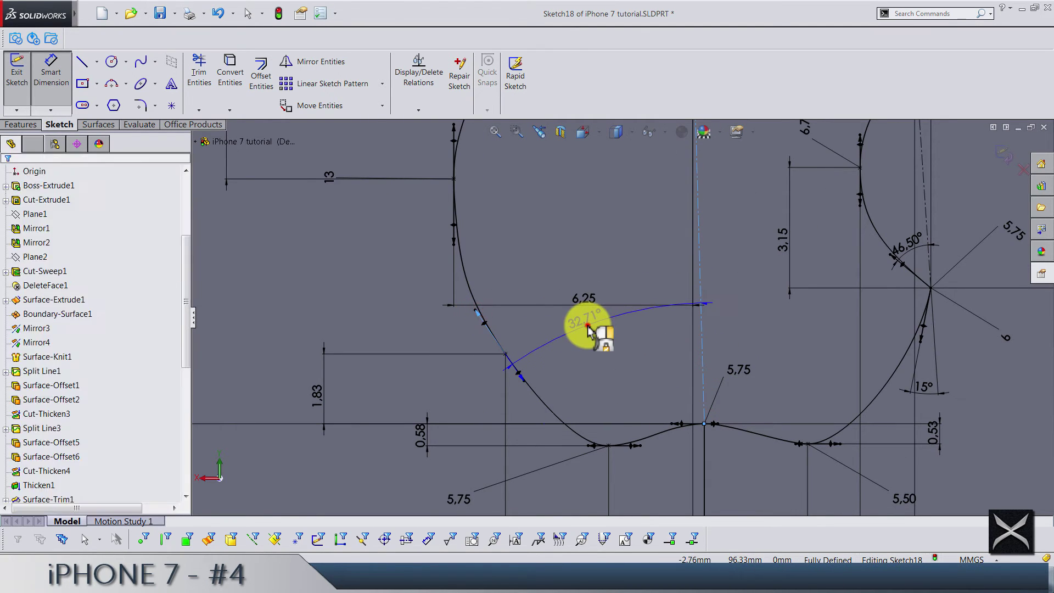
left_click(588, 329)
type("32")
key("Return")
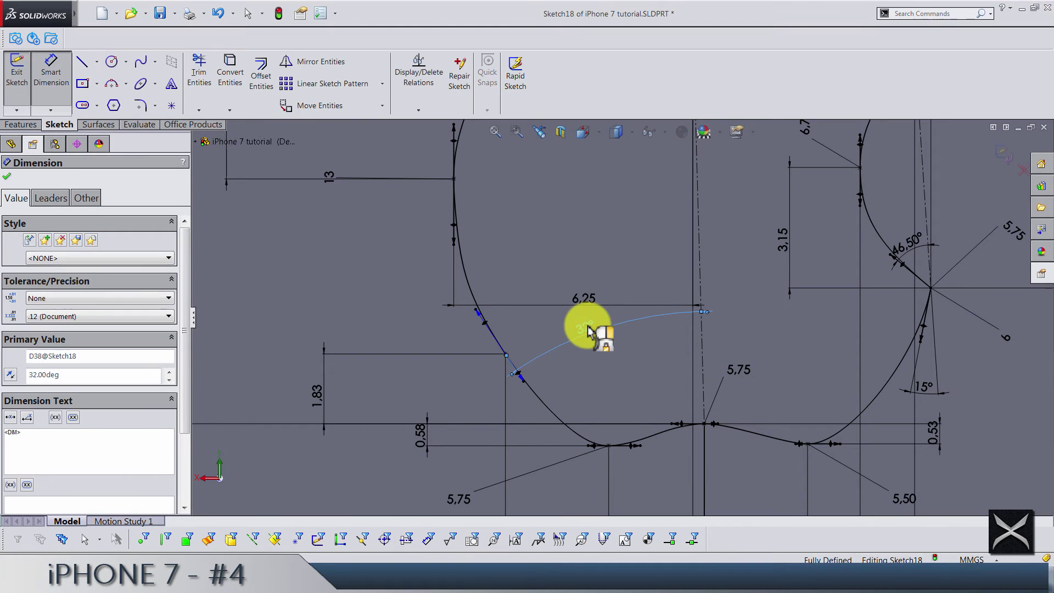
Dimension the apple spline's lower-left tangent handle as 9
left_click(480, 317)
left_click(377, 318)
type("9")
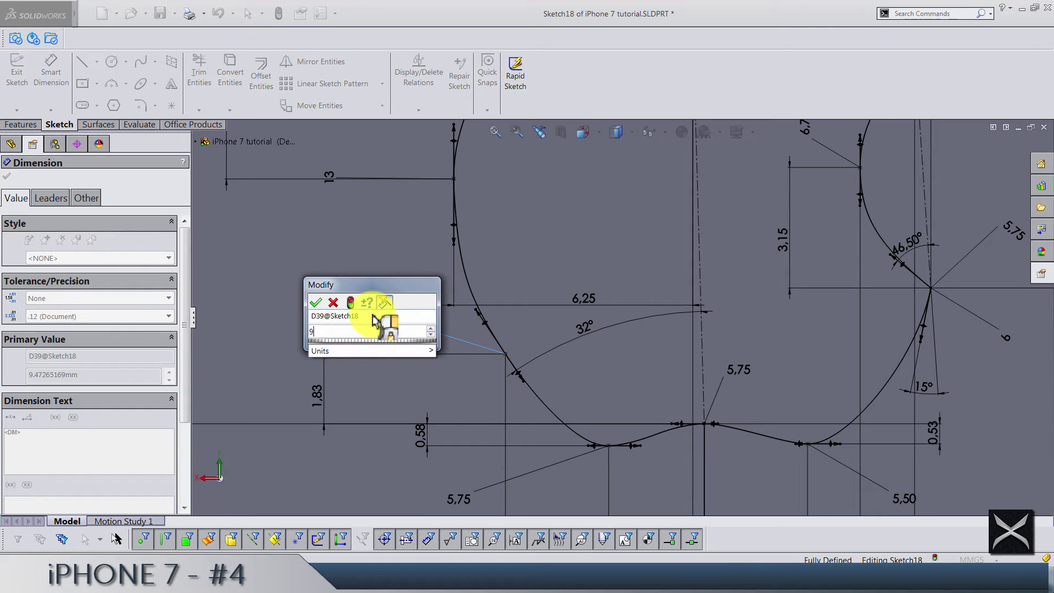
key("Return")
scroll(634, 376, "up", 3)
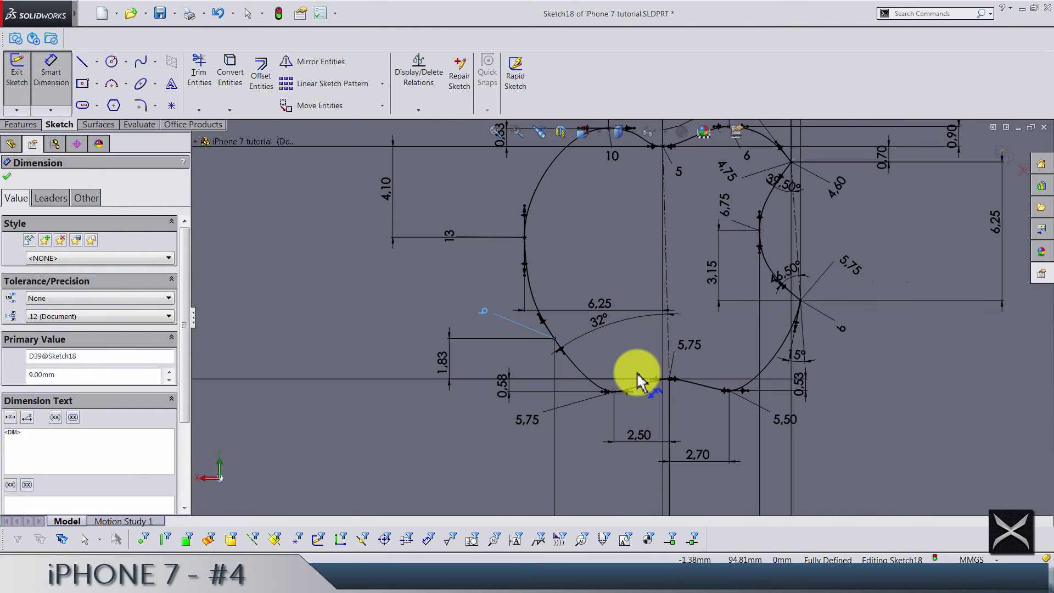
key("Escape")
Check the whole apple outline and exit the logo sketch
scroll(582, 356, "down", 5)
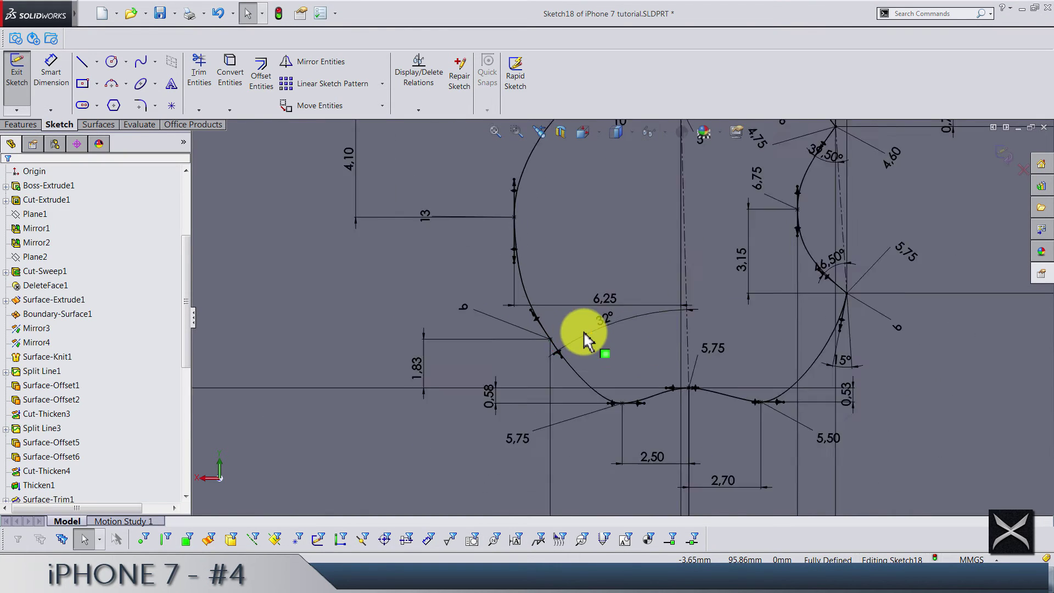
left_click(575, 391)
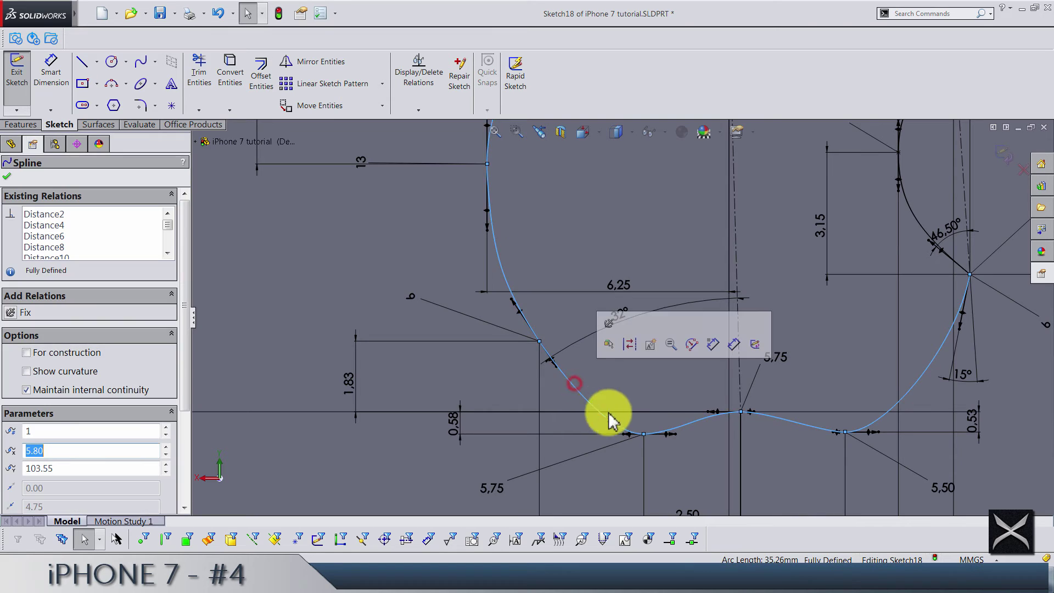
scroll(669, 422, "up", 3)
scroll(668, 421, "up", 5)
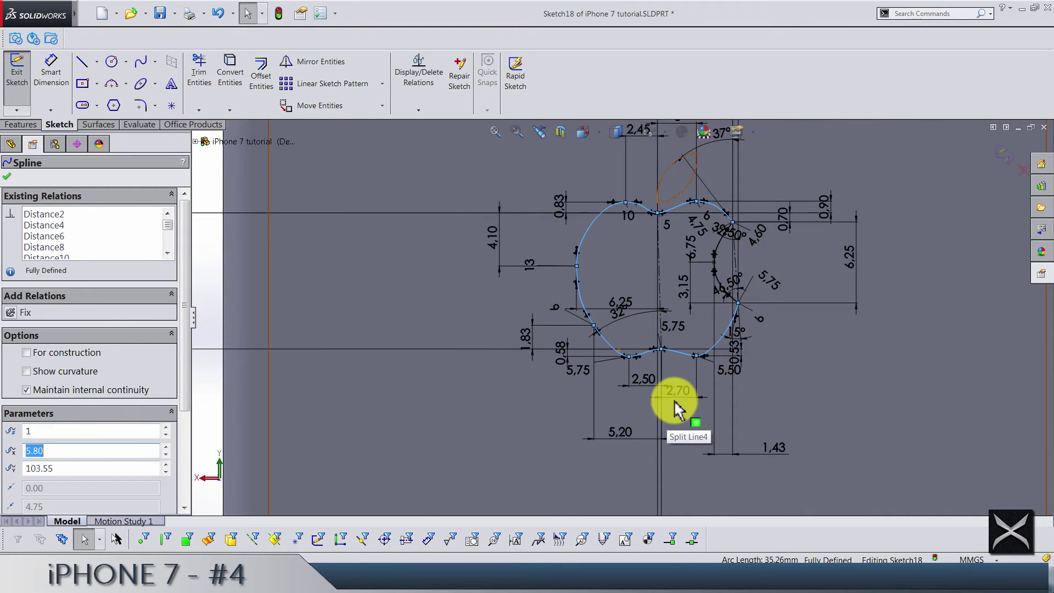
left_click(935, 313)
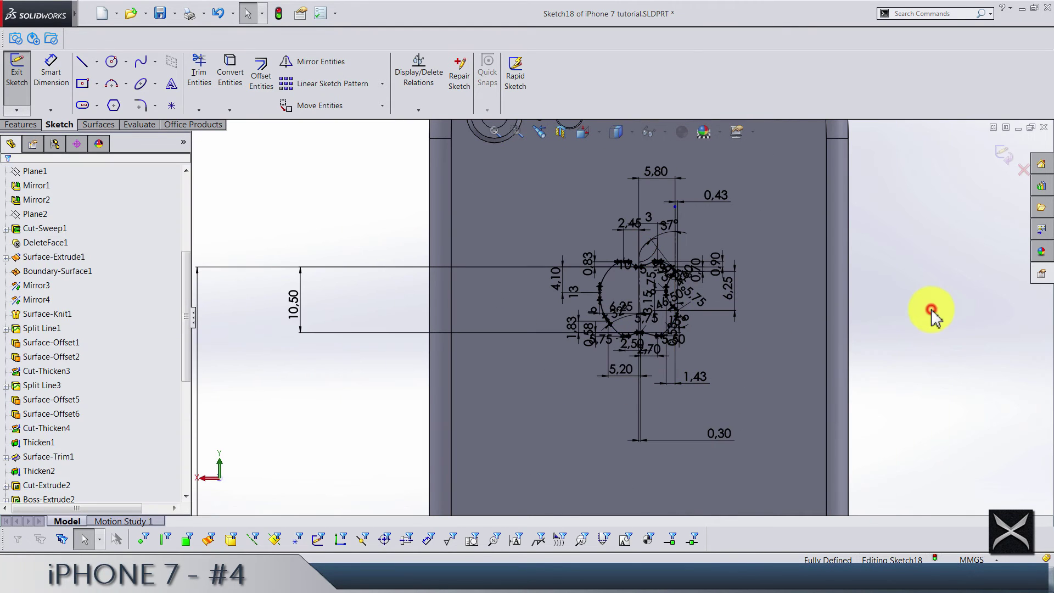
left_click(1003, 150)
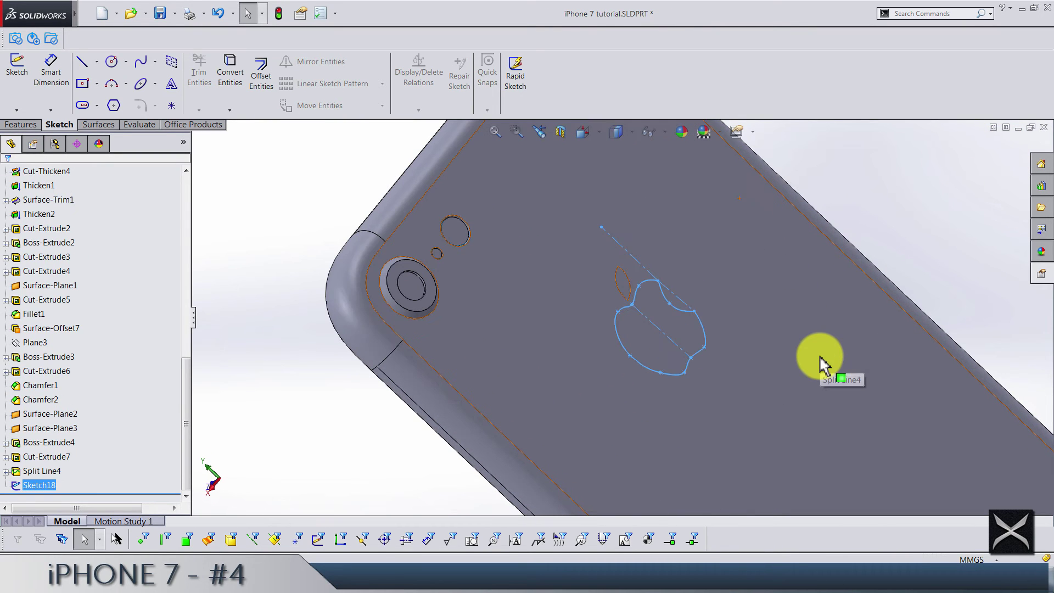
Create a projection Split Line of the apple body sketch on the phone's back face
scroll(501, 82, "up", 1)
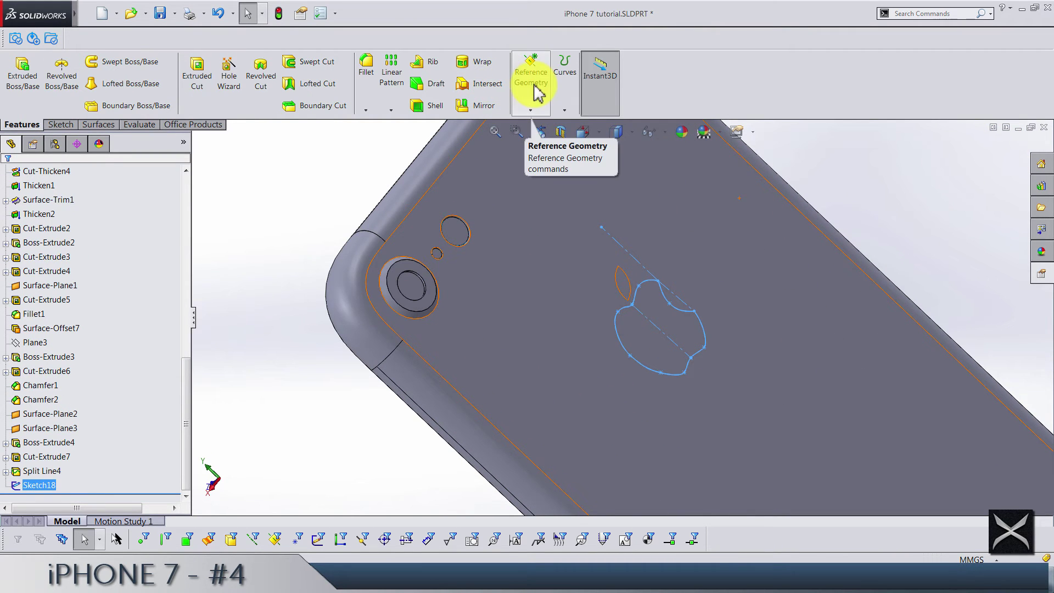
left_click(574, 100)
left_click(571, 122)
left_click(764, 298)
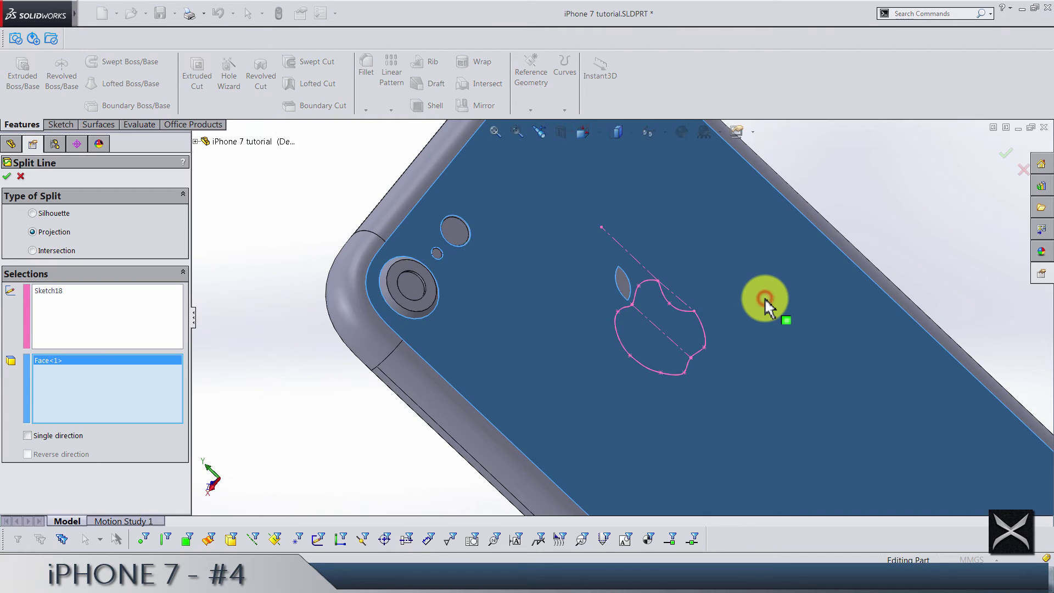
key("Return")
Inspect the apple logo's split outline up close and from the Back view
middle_click_drag(835, 271, 706, 353)
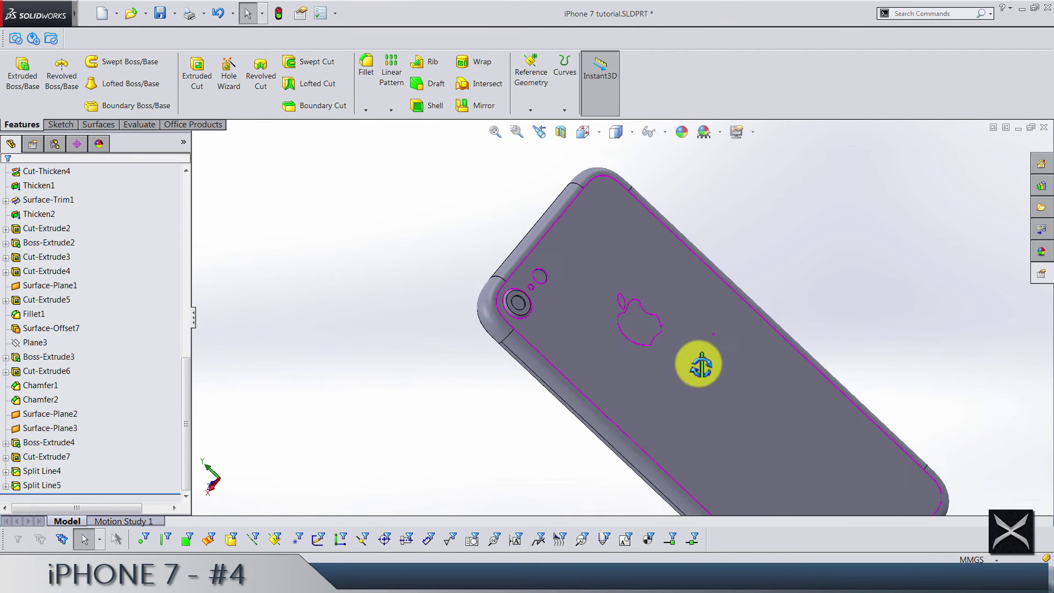
scroll(704, 394, "down", 5)
scroll(577, 412, "down", 4)
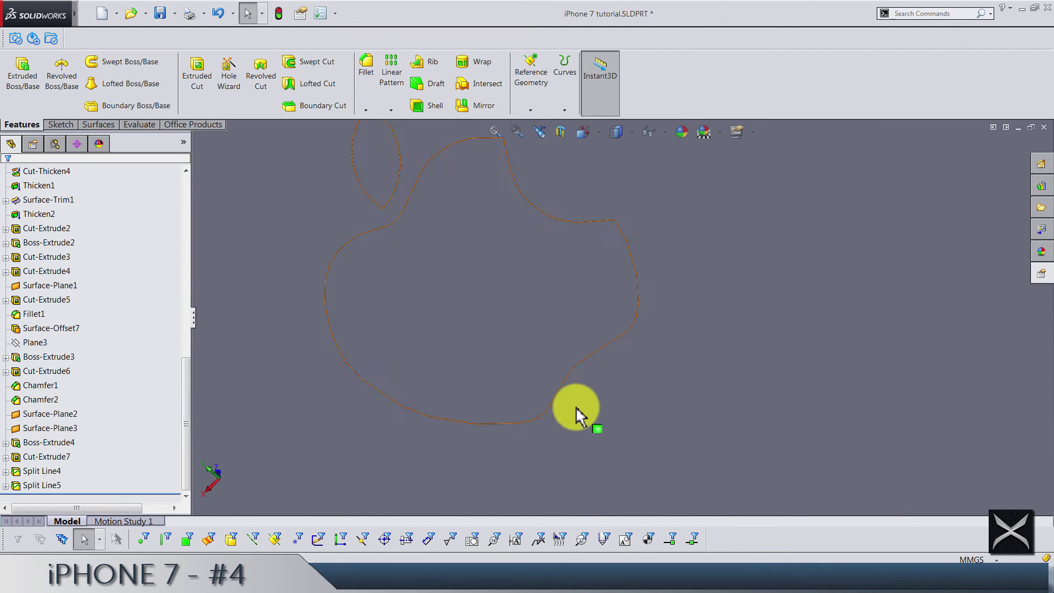
scroll(678, 372, "up", 6)
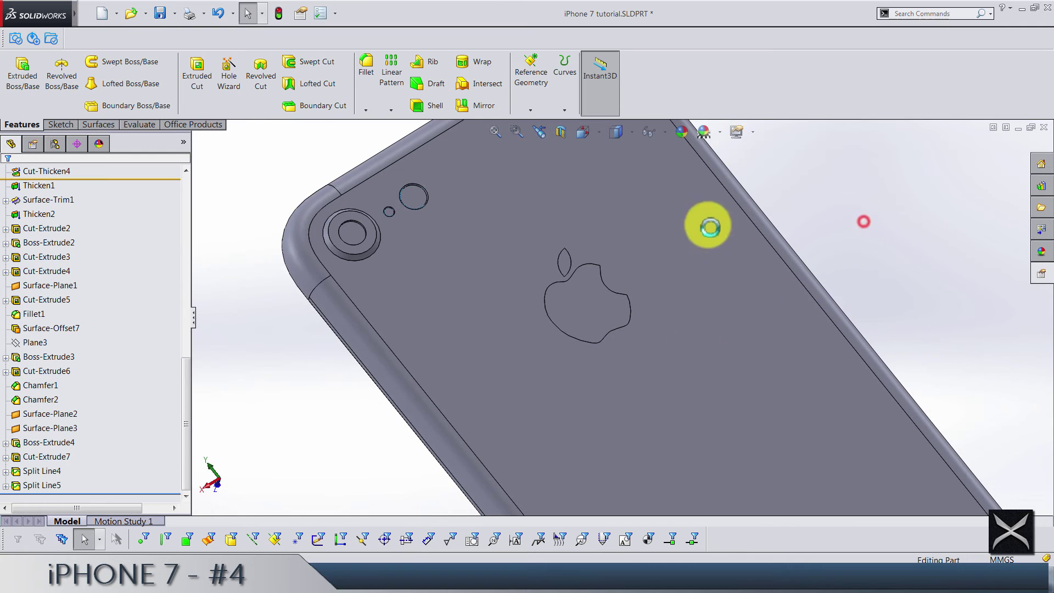
left_click(592, 133)
left_click(654, 202)
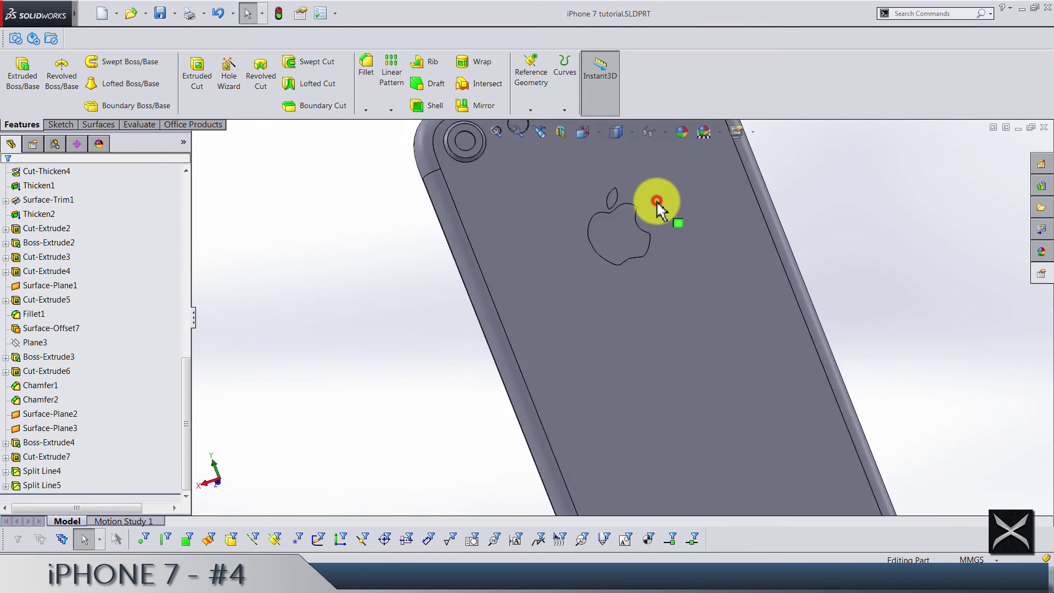
scroll(604, 258, "down", 5)
scroll(607, 434, "down", 5)
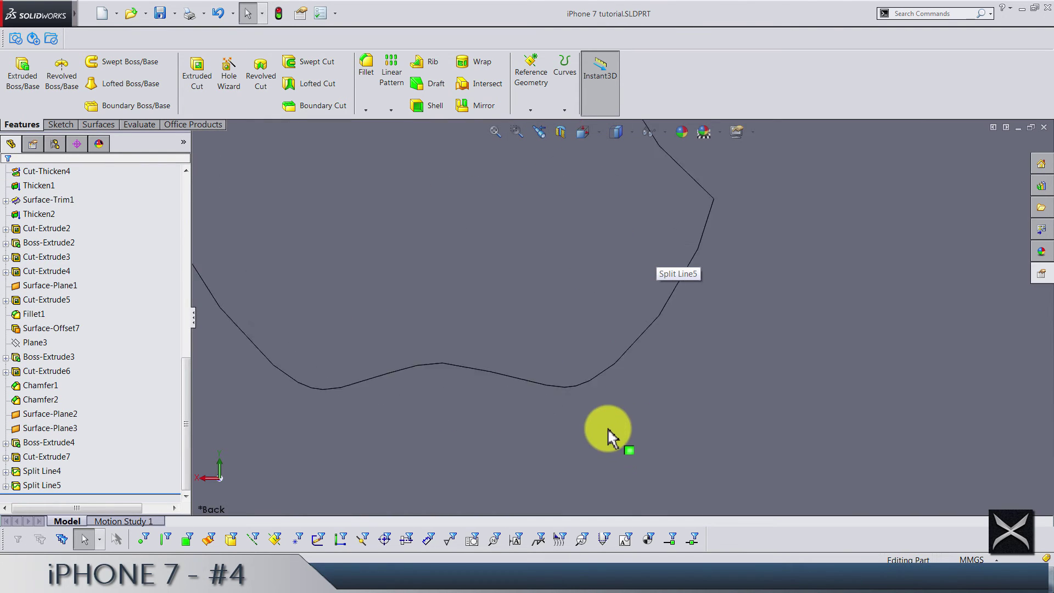
Examine the complete apple logo split on the back face and bring the phone into the Trimetric view
scroll(586, 344, "up", 5)
scroll(576, 187, "down", 5)
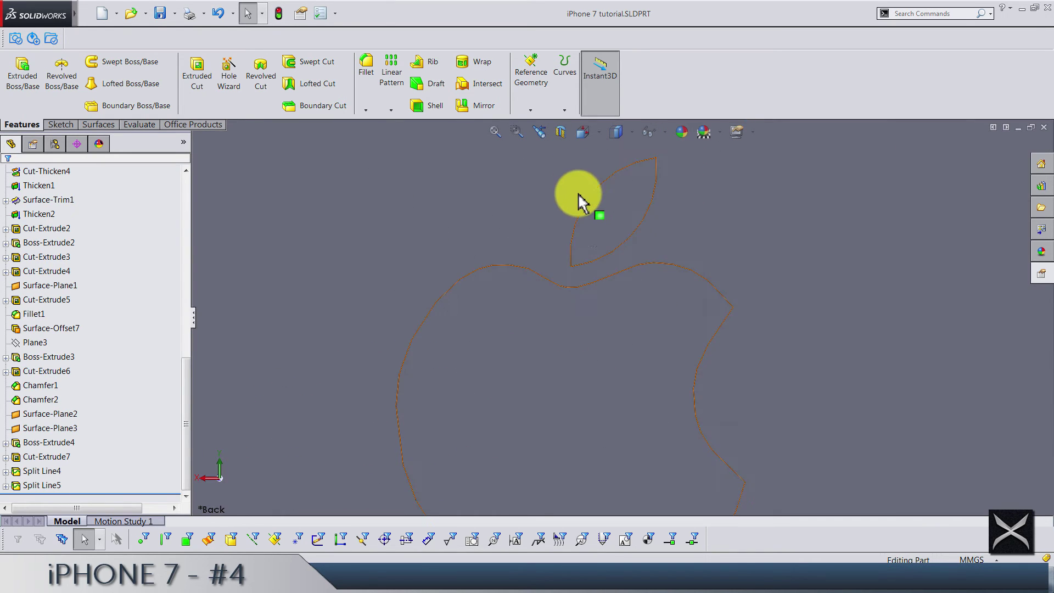
scroll(618, 345, "up", 3)
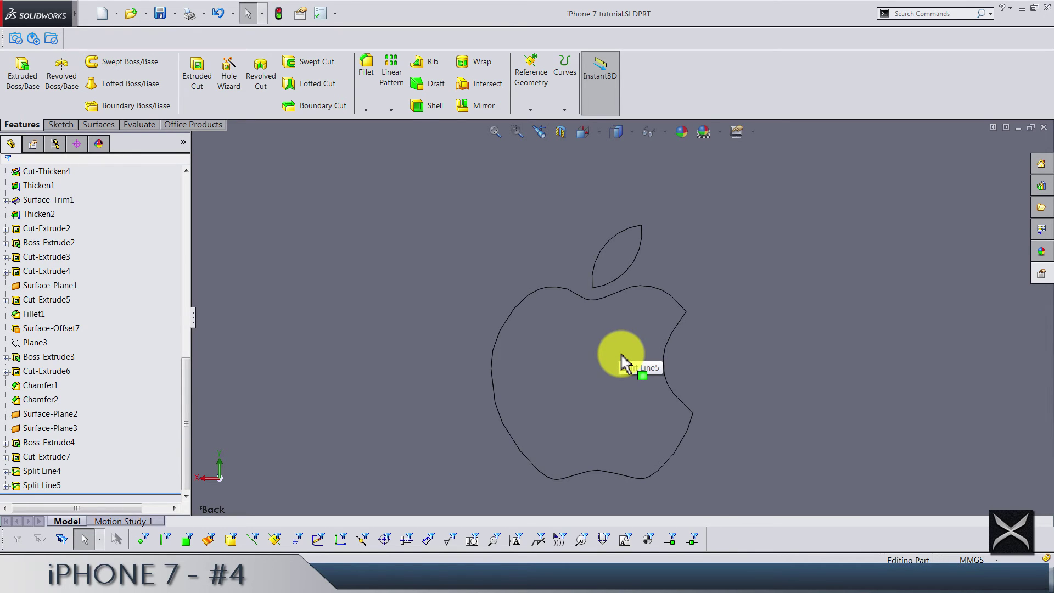
scroll(621, 354, "up", 6)
left_click(583, 132)
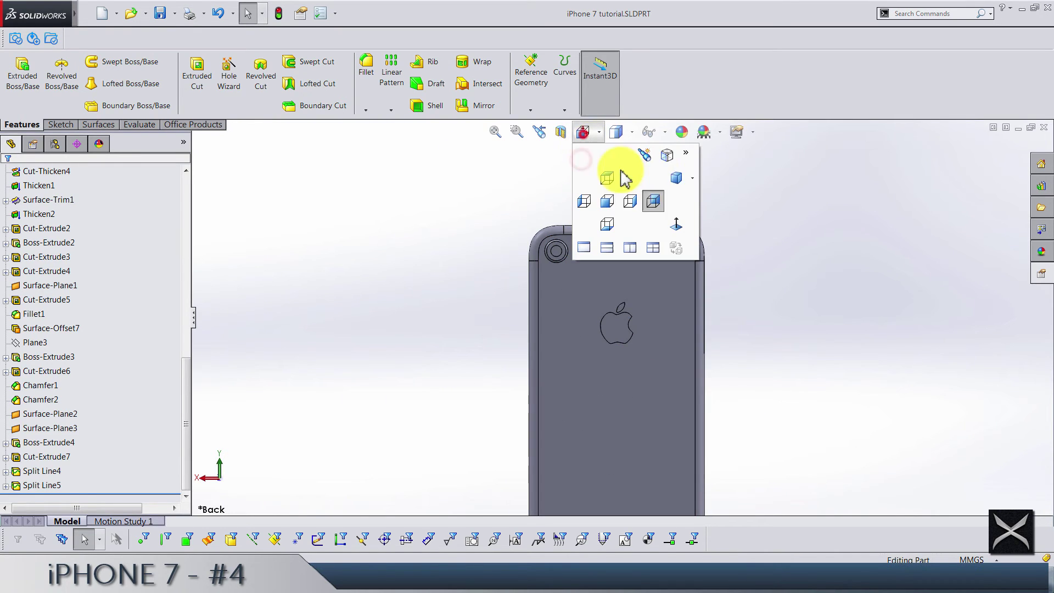
left_click(662, 175)
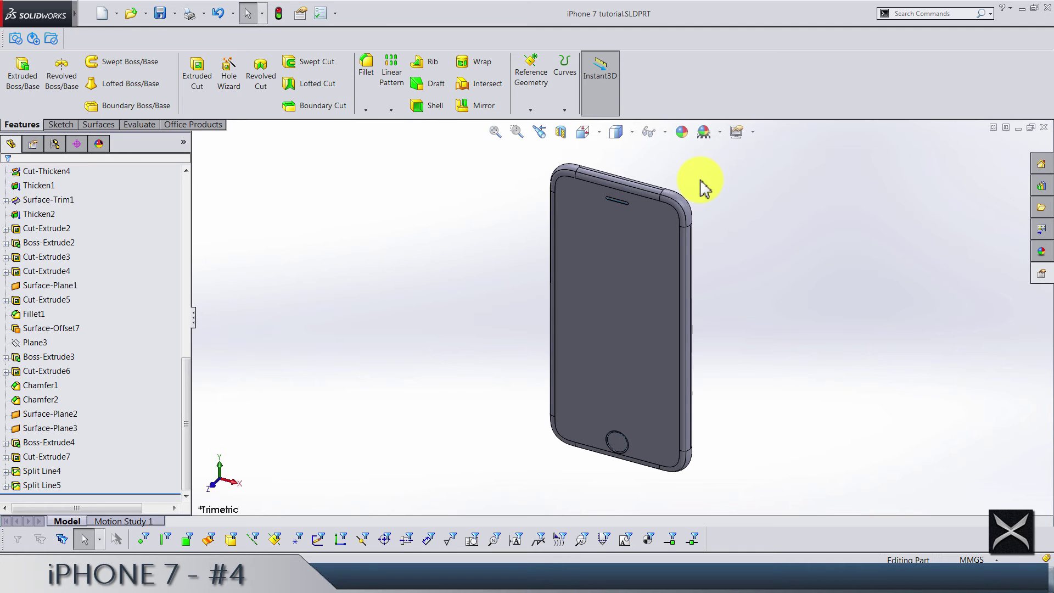
Start a sketch on the phone's front glass face and draw a circle beside the left end of the earpiece slot
left_click(589, 232)
left_click(644, 193)
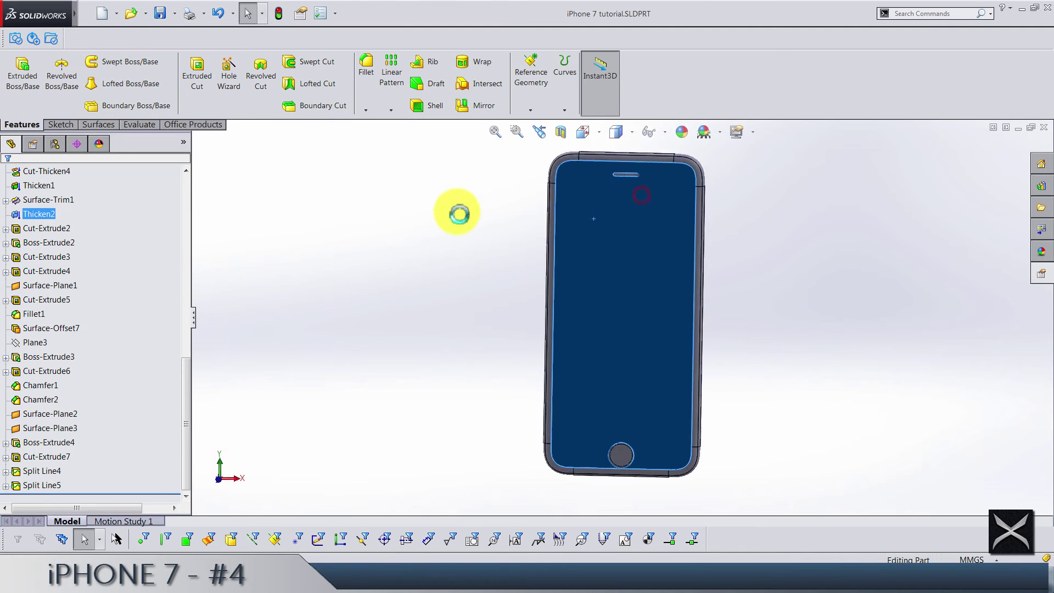
scroll(642, 205, "down", 5)
left_click(110, 63)
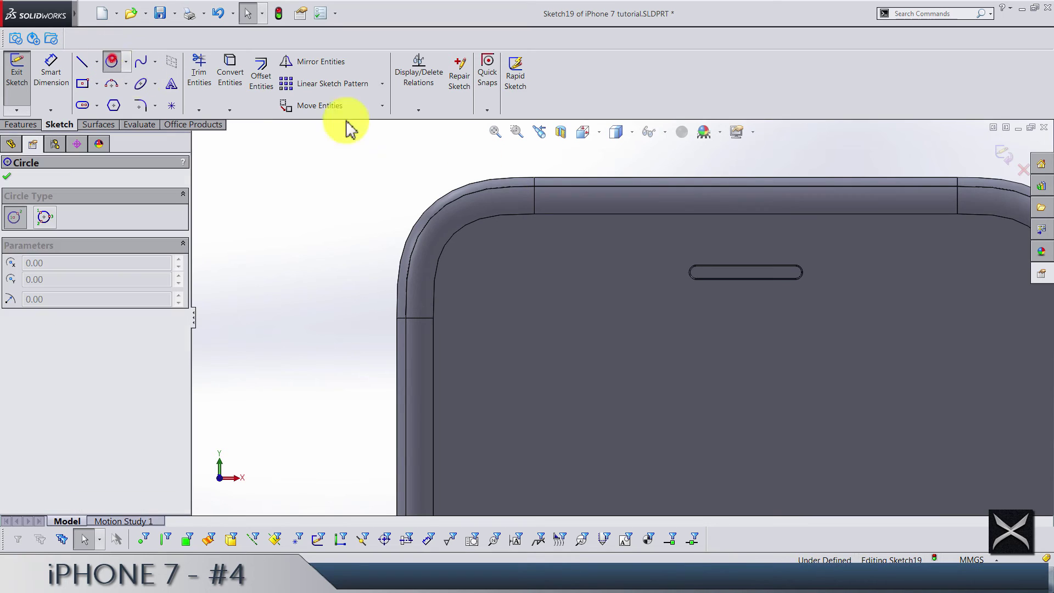
left_click(633, 265)
left_click(635, 293)
Draw a construction line about 5.5 mm long from the slot's left arc to the circle's centre and make it horizontal
left_click(96, 61)
left_click(113, 103)
scroll(582, 242, "down", 2)
scroll(731, 305, "down", 4)
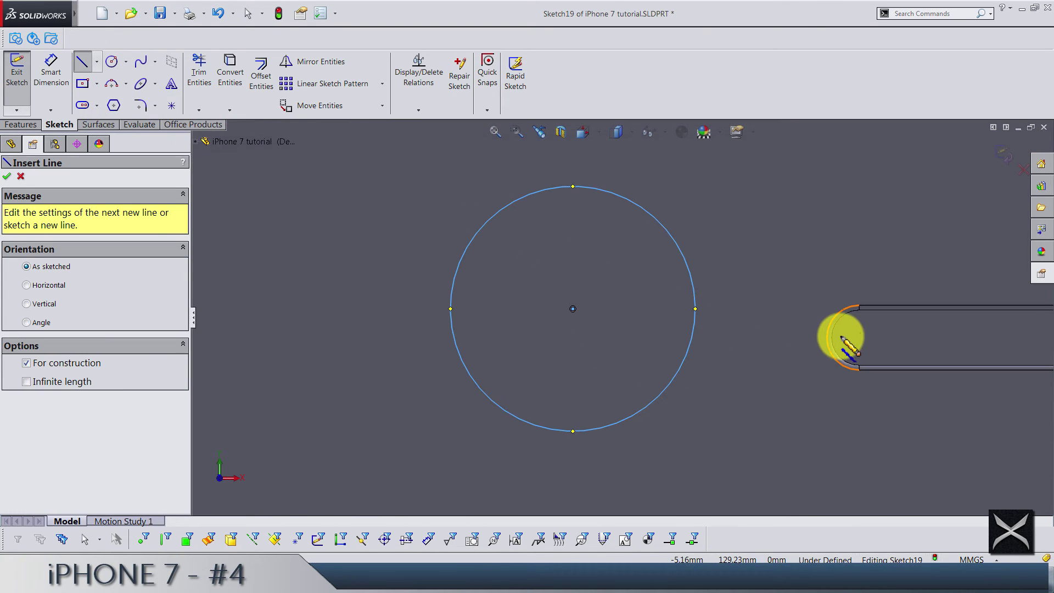
left_click(826, 337)
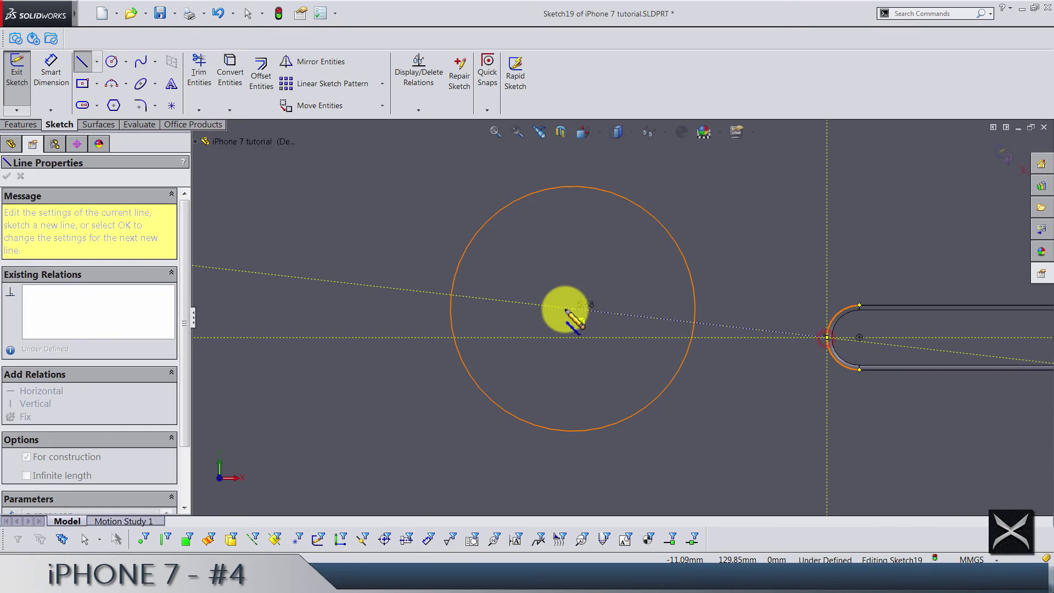
left_click(573, 308)
key("Escape")
left_click(640, 313)
left_click(648, 252)
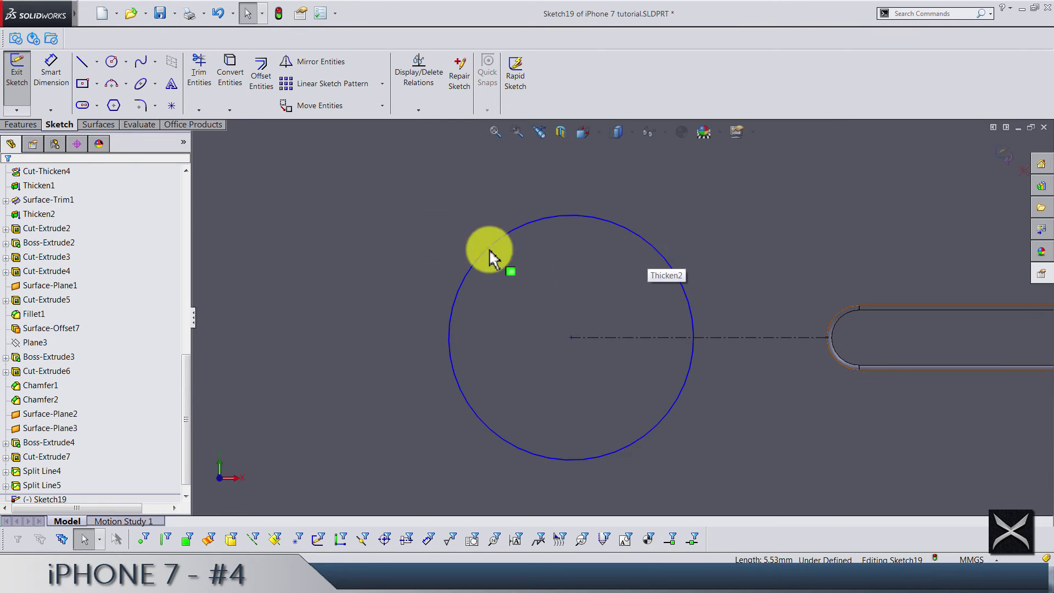
Dimension the construction line between the circle's centre and the earpiece slot as 5.2 mm
left_click(61, 72)
left_click(636, 340)
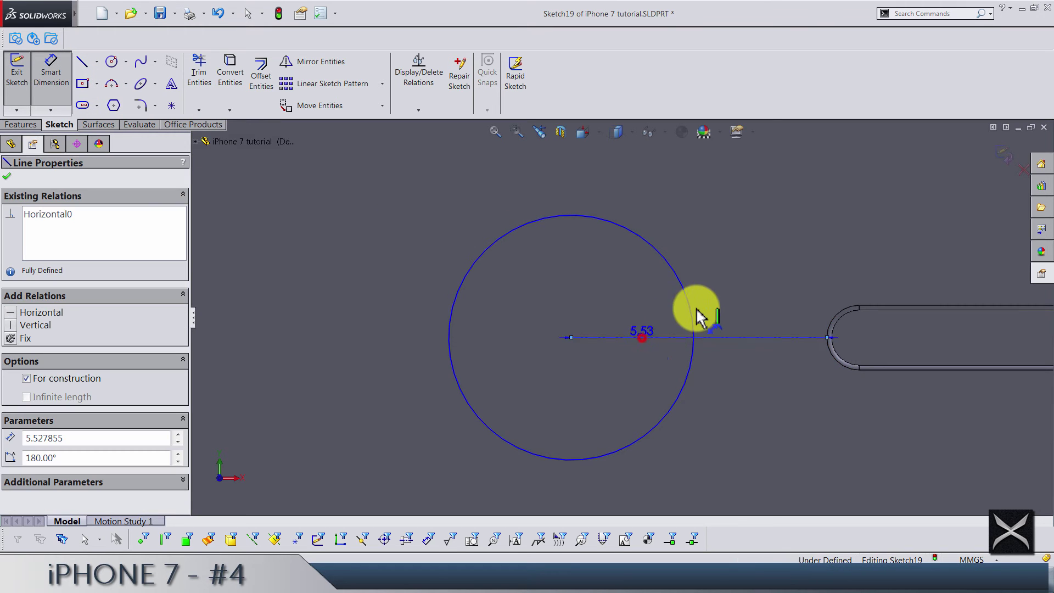
scroll(671, 329, "up", 3)
left_click(654, 187)
type("5.2")
key("Return")
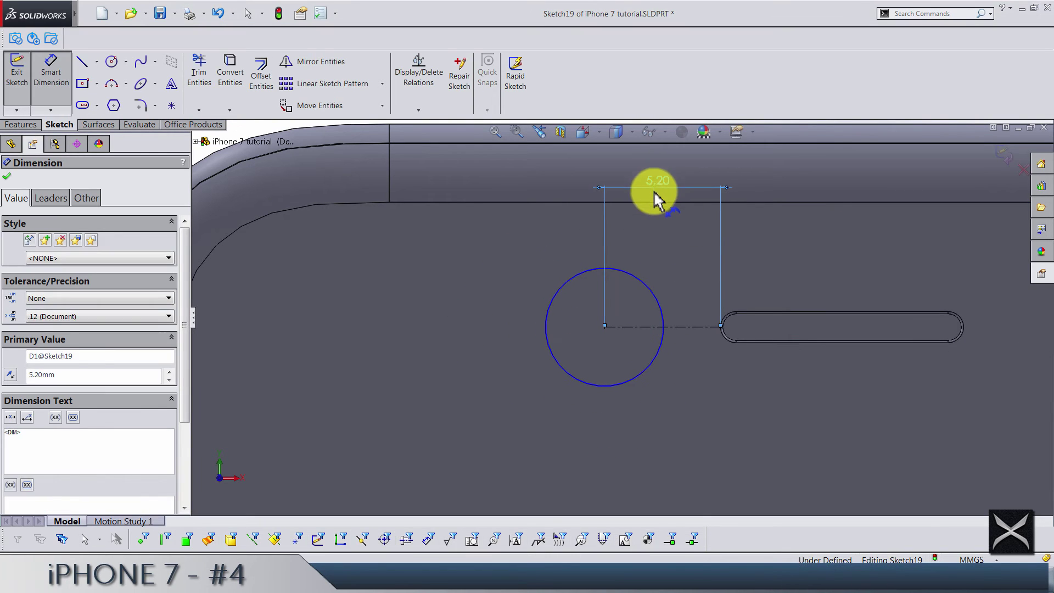
Dimension the circle's diameter as 2.9 mm
left_click(648, 369)
left_click(714, 421)
type("2.9")
key("Return")
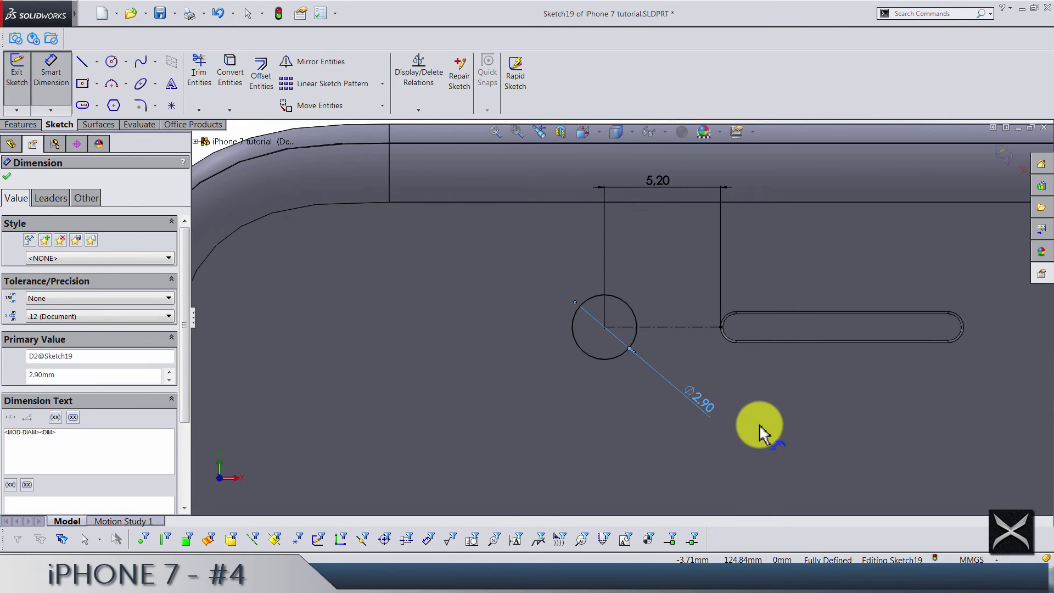
left_click(759, 424)
Add a horizontal dimension from the phone's outer side edge to the circle's centre and exit the sketch
scroll(501, 337, "up", 4)
scroll(439, 341, "down", 3)
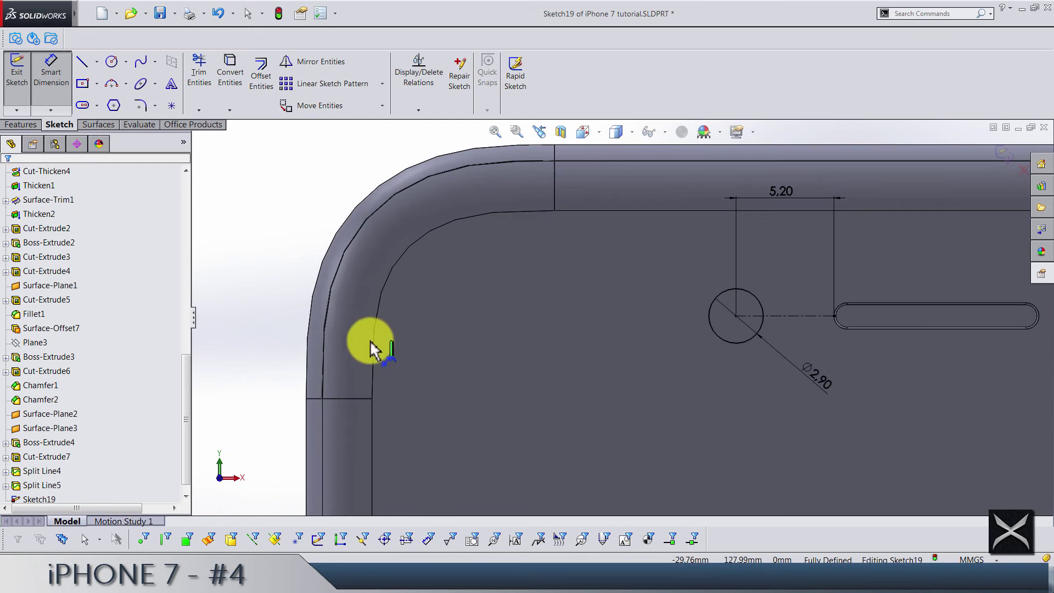
left_click(307, 411)
left_click(736, 315)
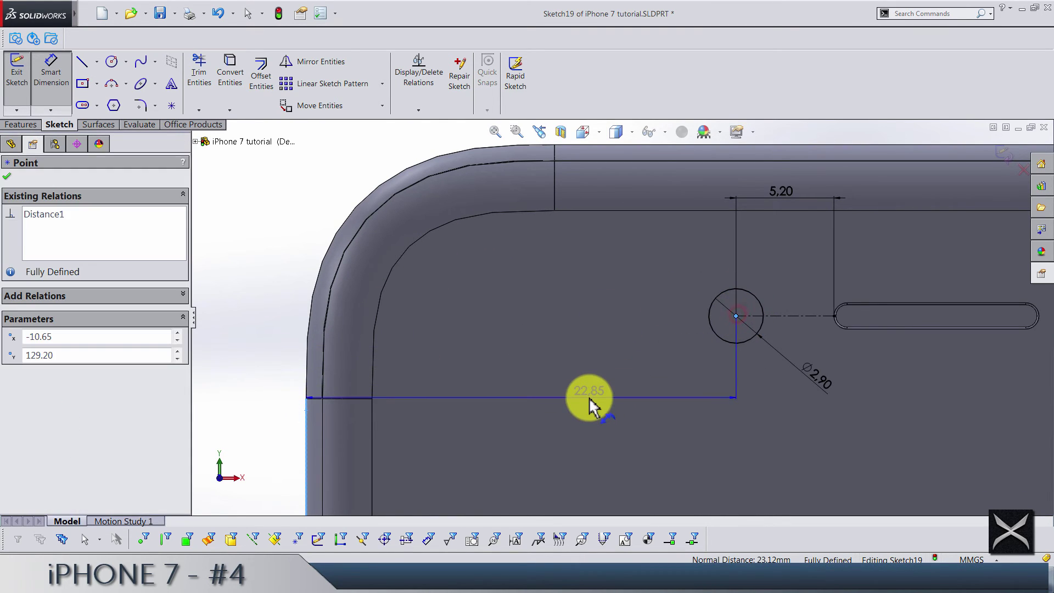
scroll(544, 362, "up", 5)
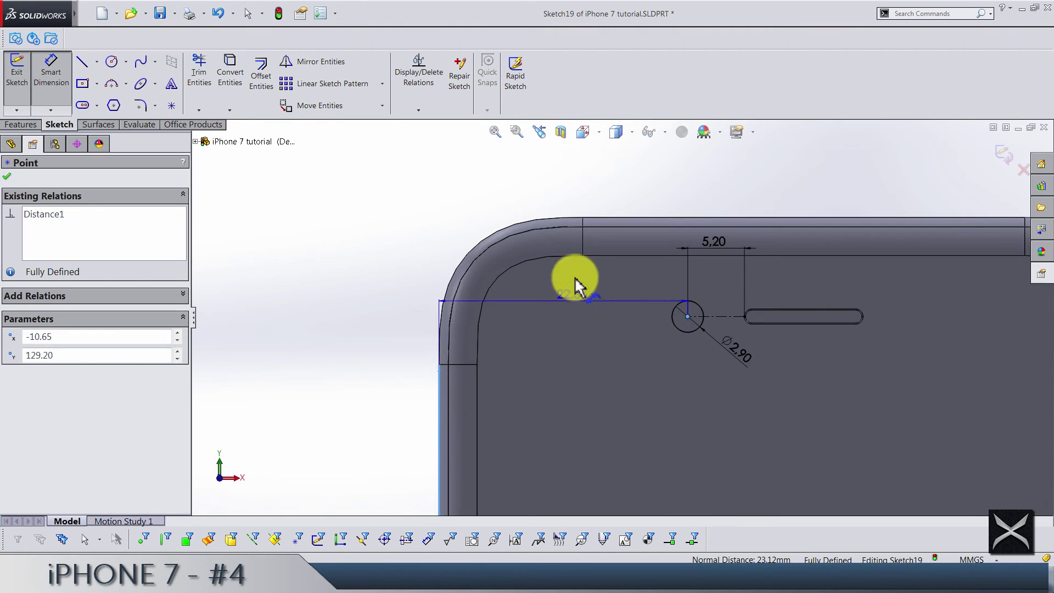
left_click(582, 217)
key("Return")
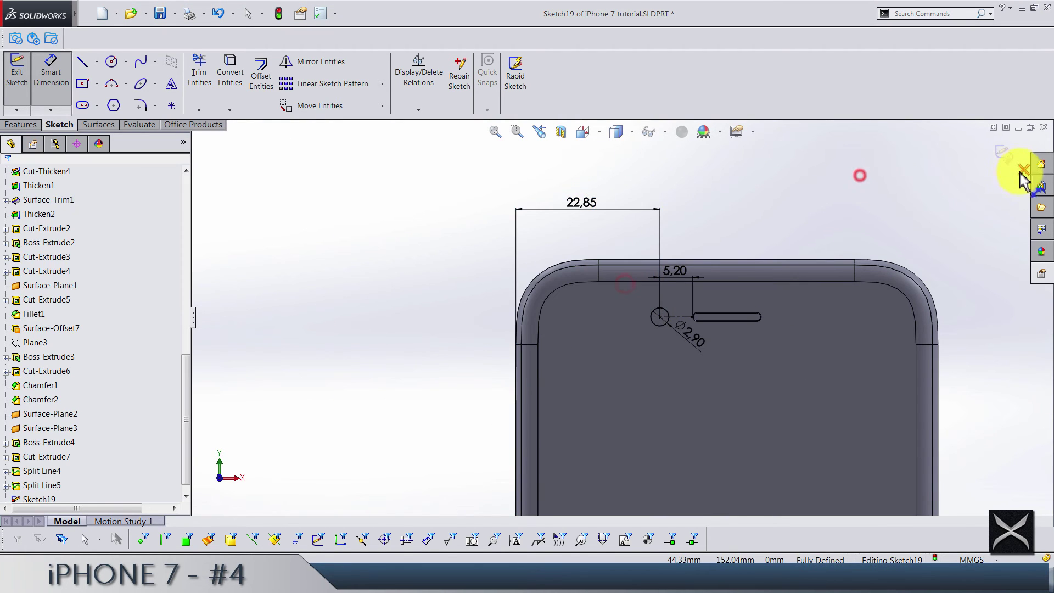
left_click(999, 159)
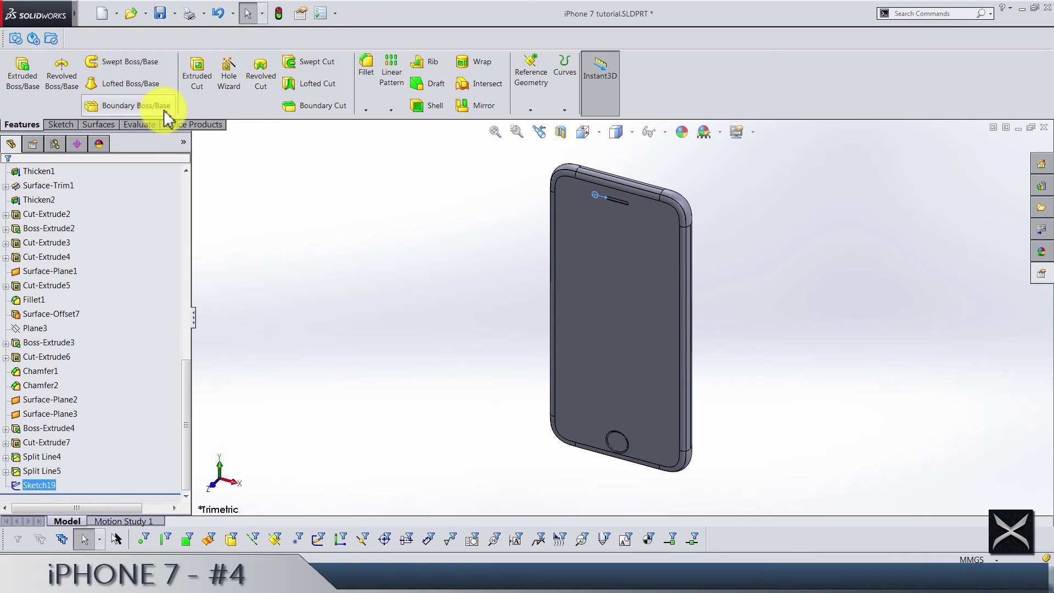
Extrude-cut the circle 1 mm deep with Auto-select off, limiting the cut to the front glass and the surrounding body
left_click(192, 99)
scroll(581, 208, "down", 5)
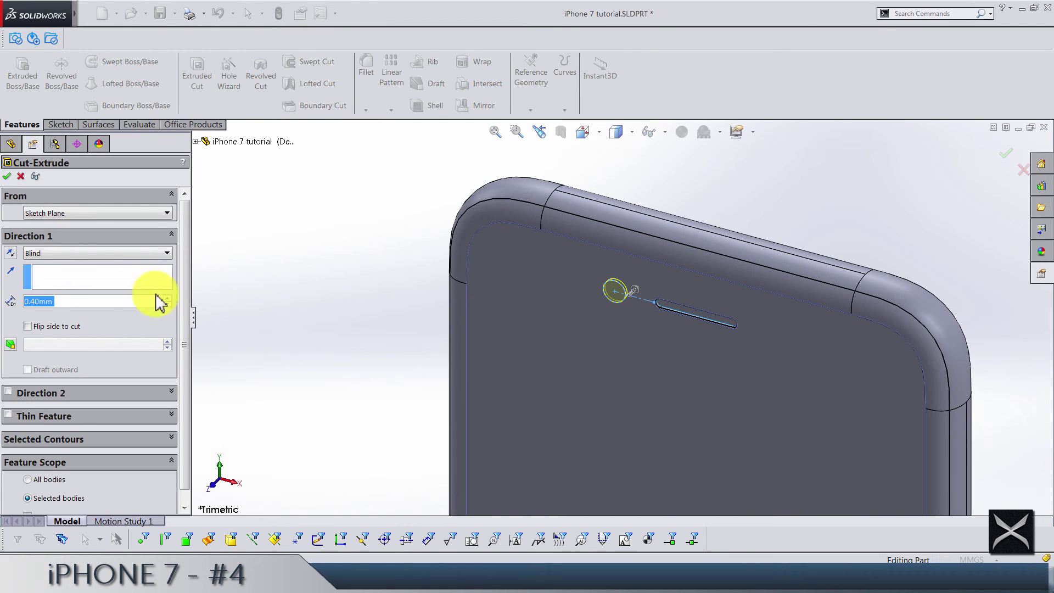
type("1")
key("Return")
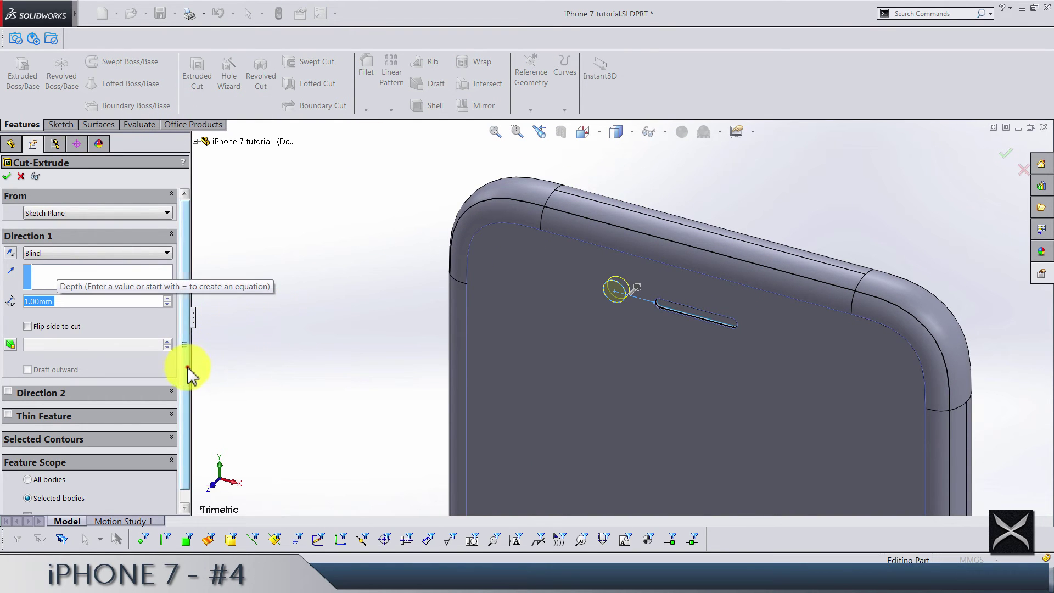
scroll(165, 412, "down", 1)
left_click(27, 503)
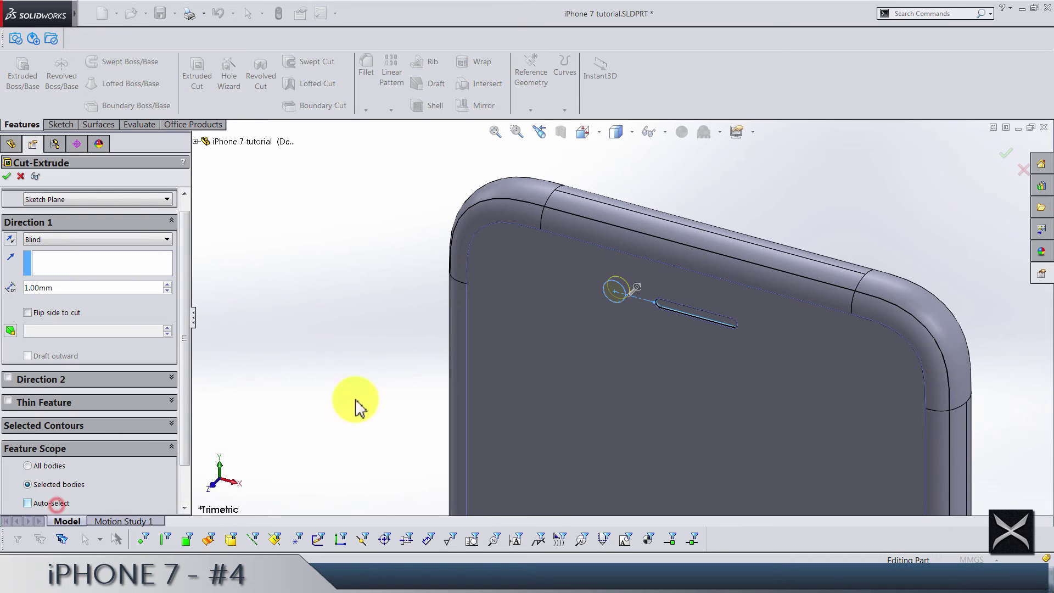
left_click(502, 296)
left_click(604, 208)
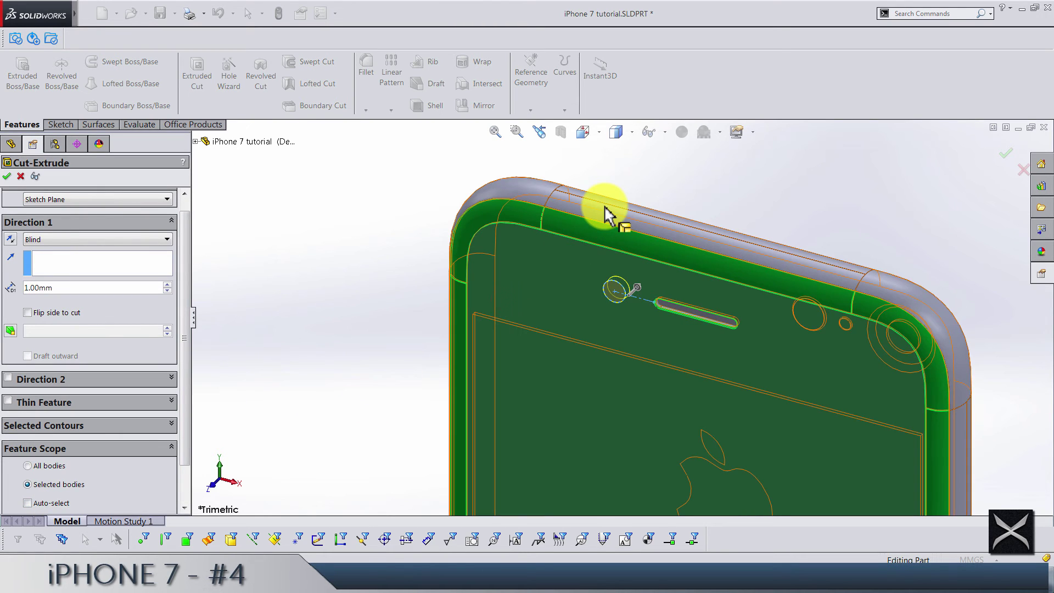
right_click(700, 196)
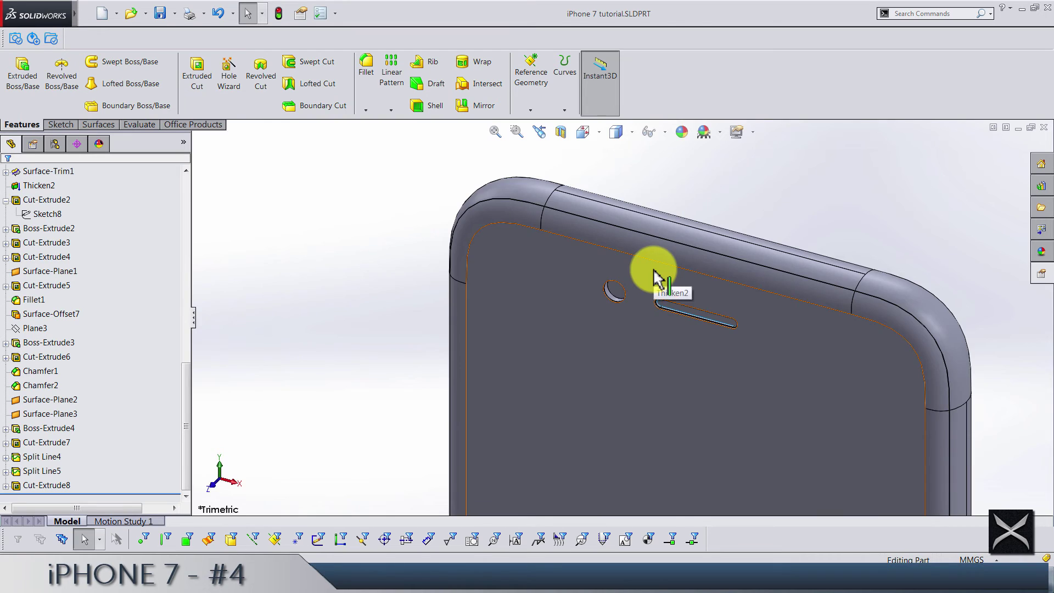
Sketch on the bottom face of the new round hole, offset its edge 0.175 mm inward, and exit the sketch
scroll(530, 358, "up", 5)
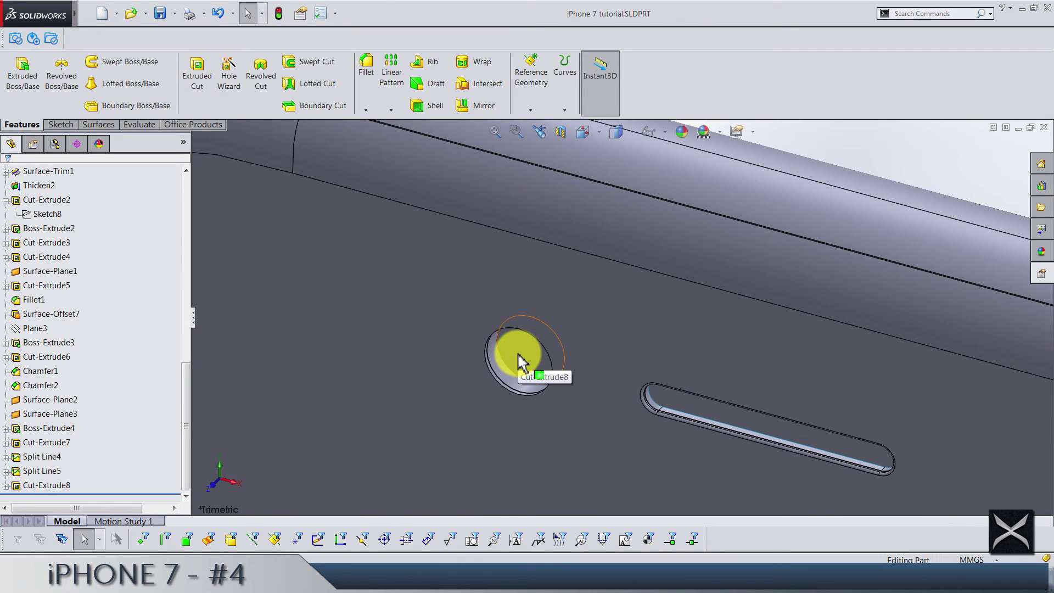
left_click(518, 355)
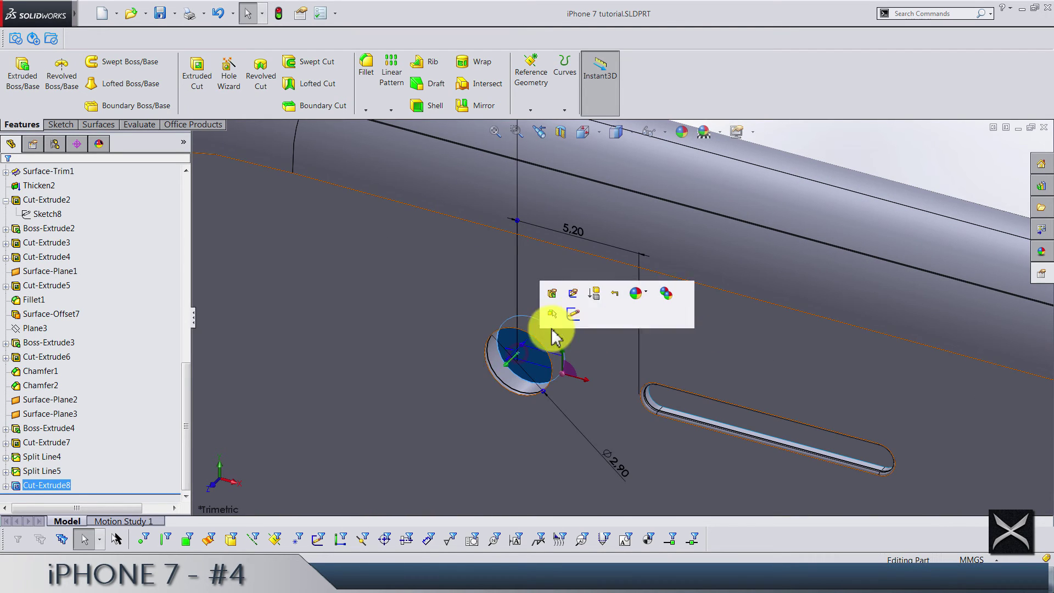
left_click(569, 314)
scroll(631, 225, "up", 10)
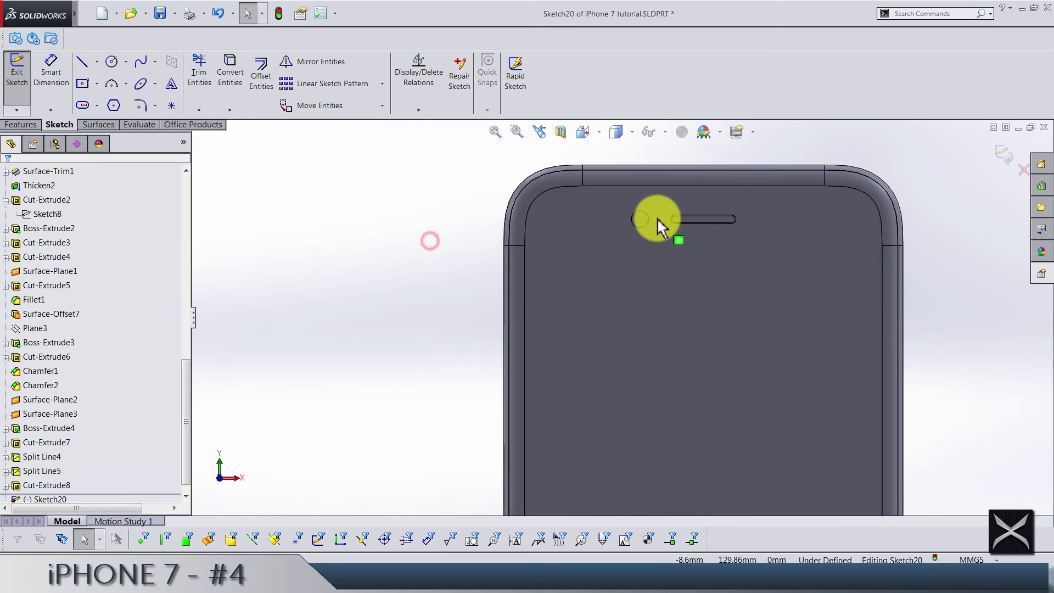
left_click(553, 311)
left_click(263, 107)
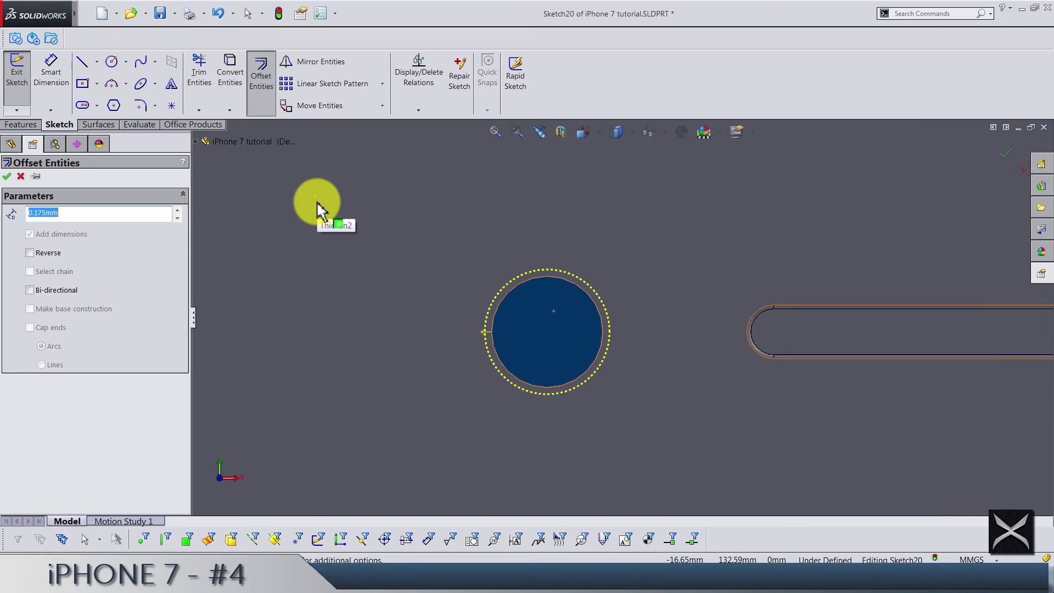
left_click(29, 252)
left_click(483, 310)
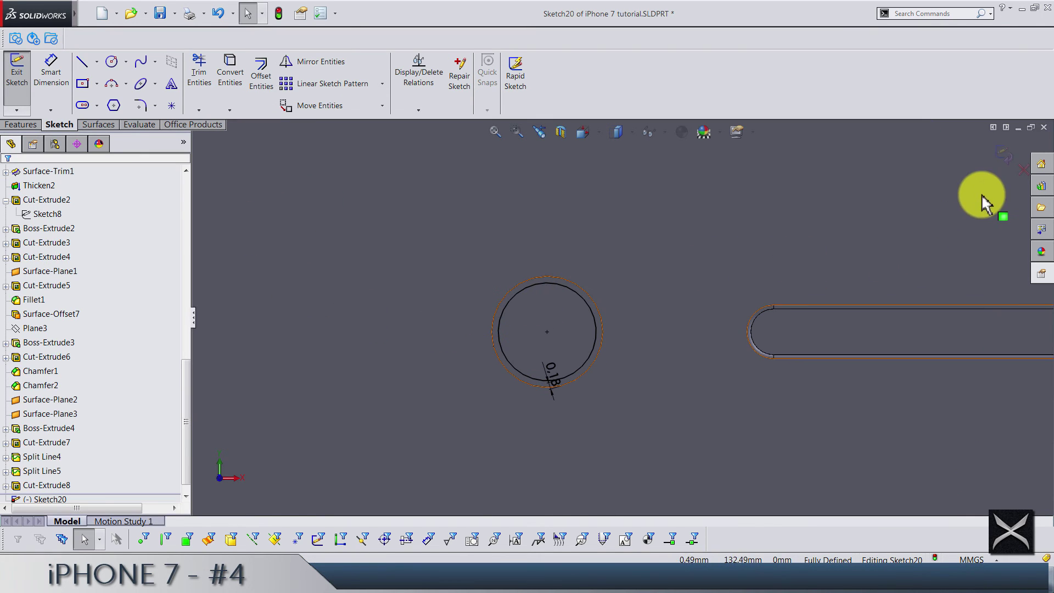
left_click(999, 159)
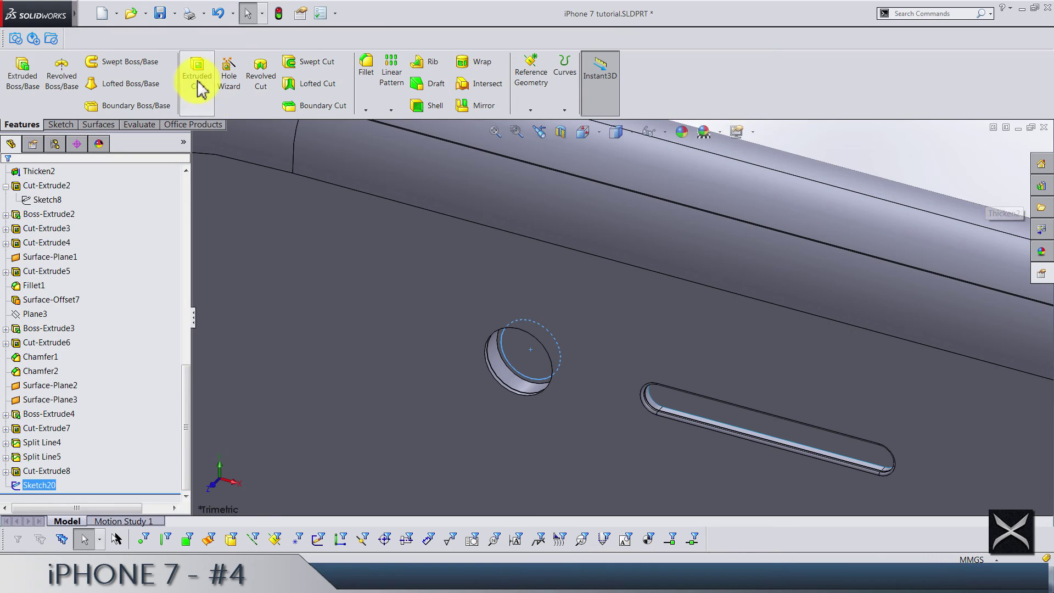
Extrude-cut the offset circle 0.3 mm deep with a 60° inward draft and check the tapered recess in the hole
left_click(196, 77)
scroll(504, 340, "down", 3)
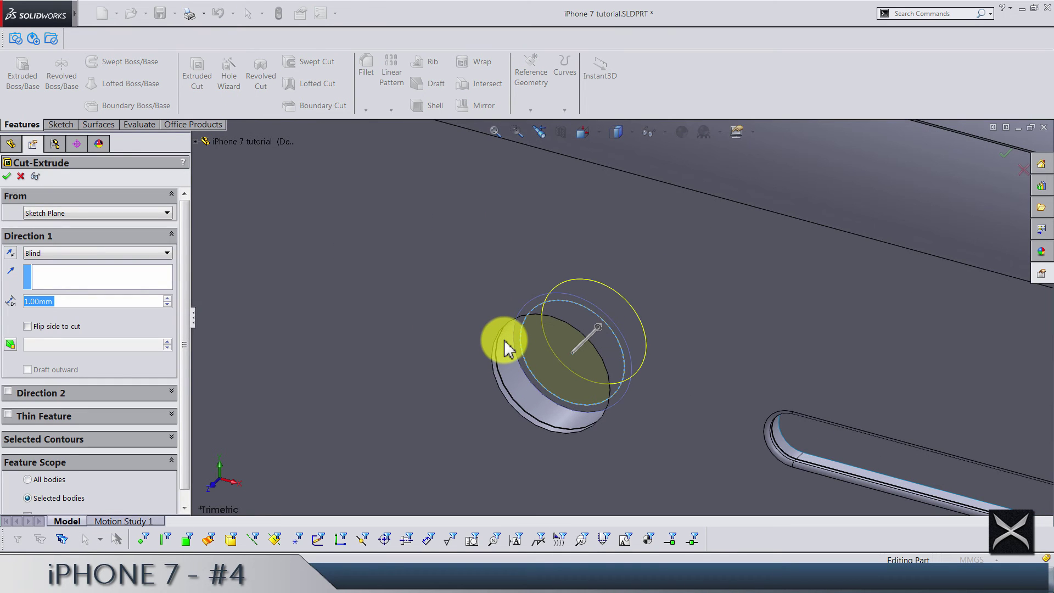
type("0.3")
key("Return")
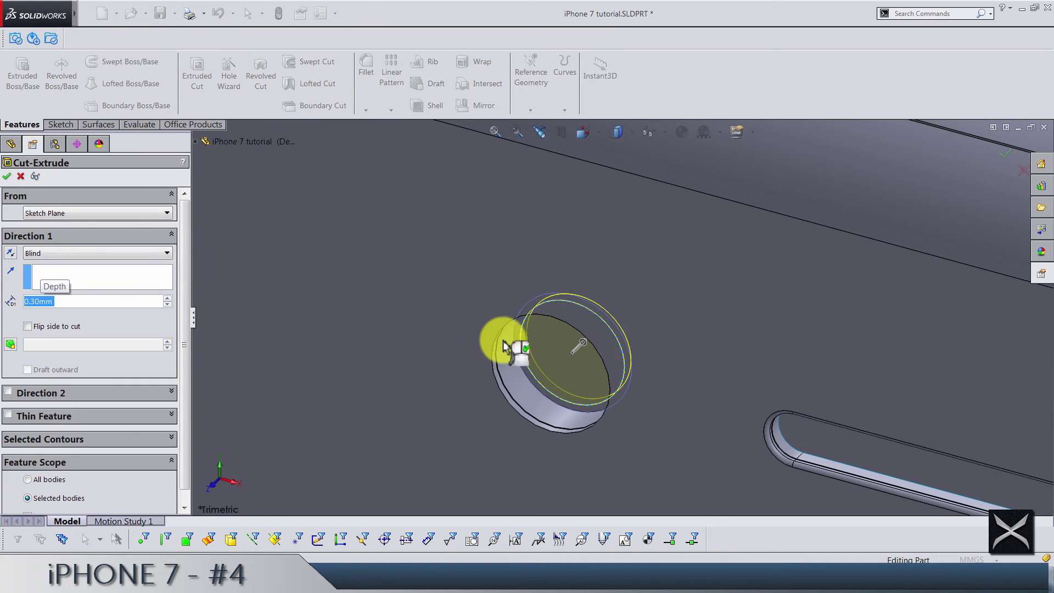
left_click(10, 344)
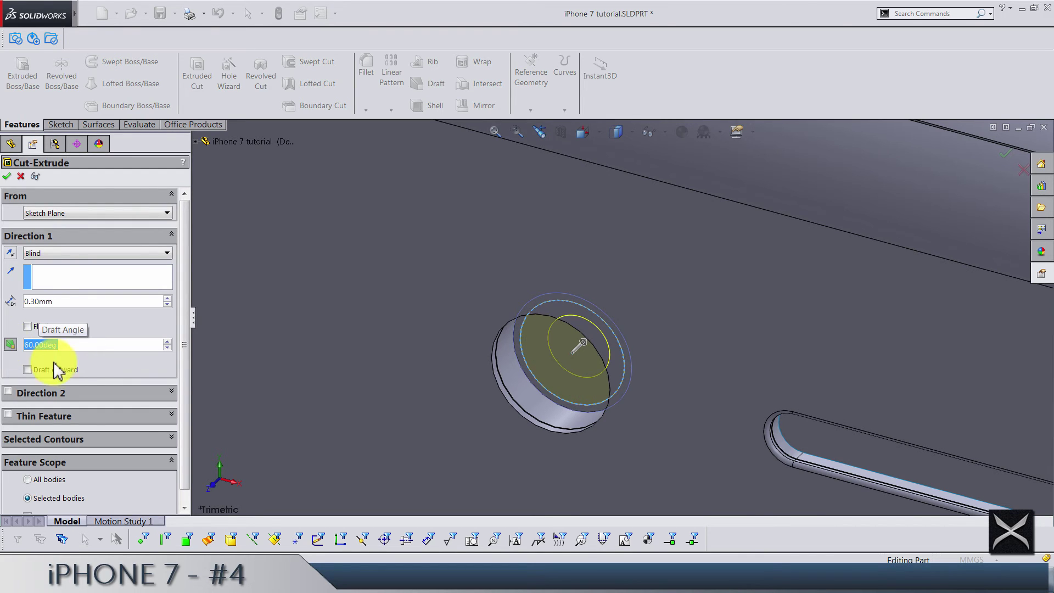
left_click(184, 368)
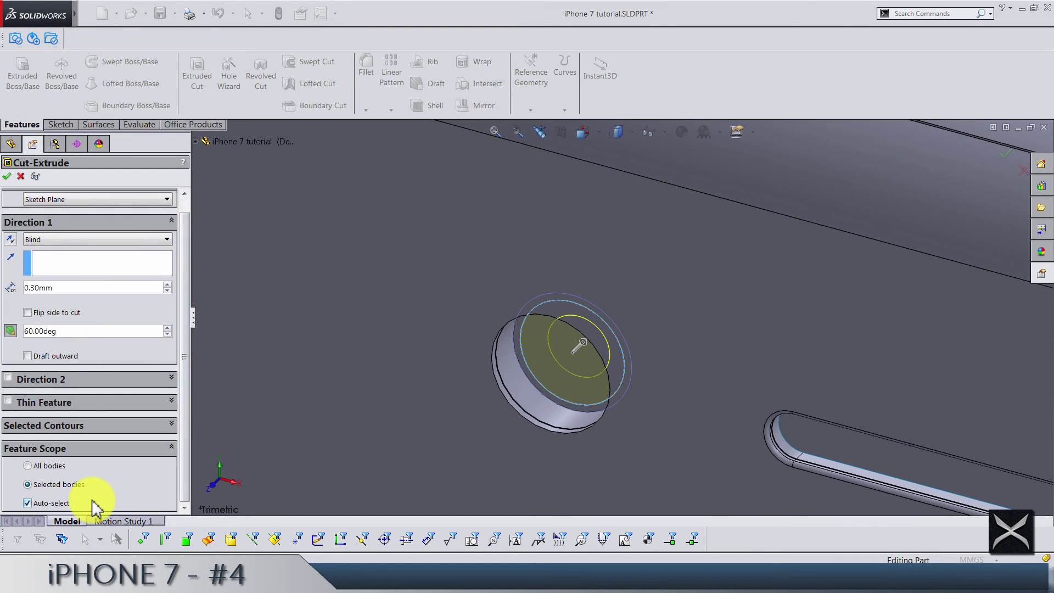
key("Return")
key("z")
key("z")
key("z")
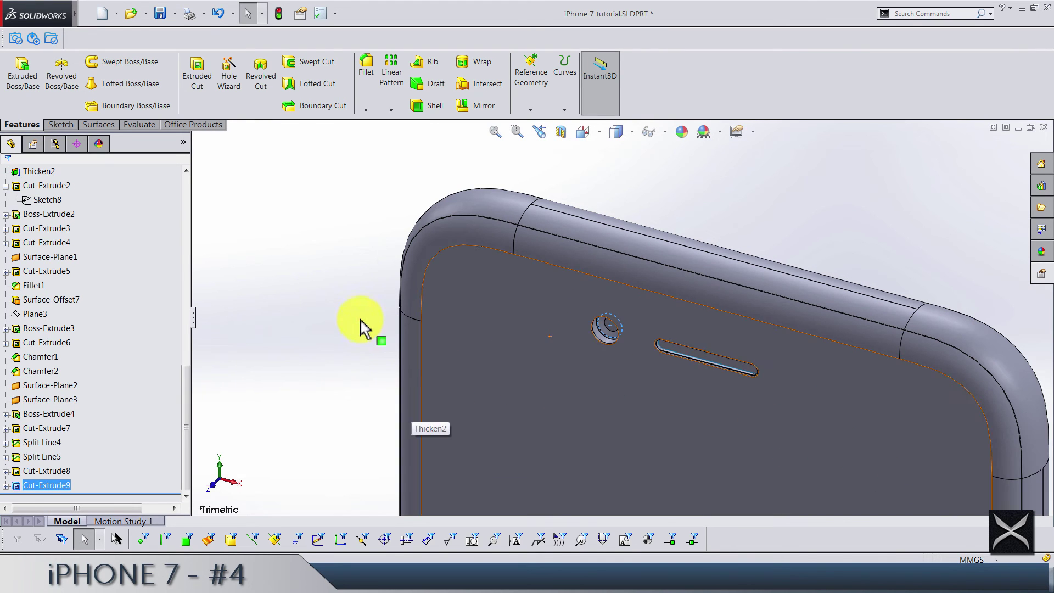
left_click(358, 314)
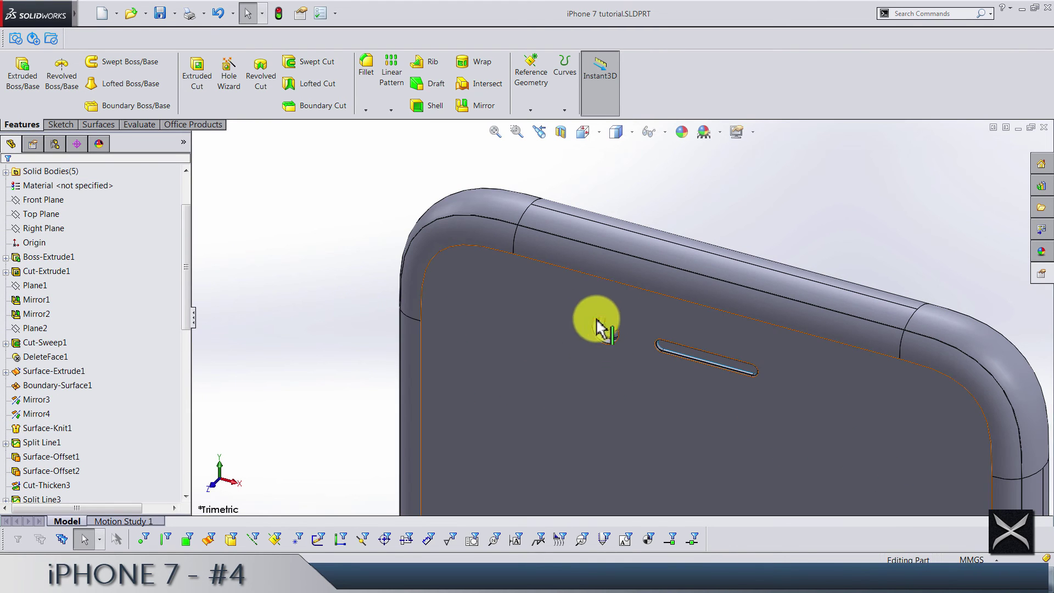
scroll(604, 340, "down", 6)
middle_click_drag(689, 322, 670, 325)
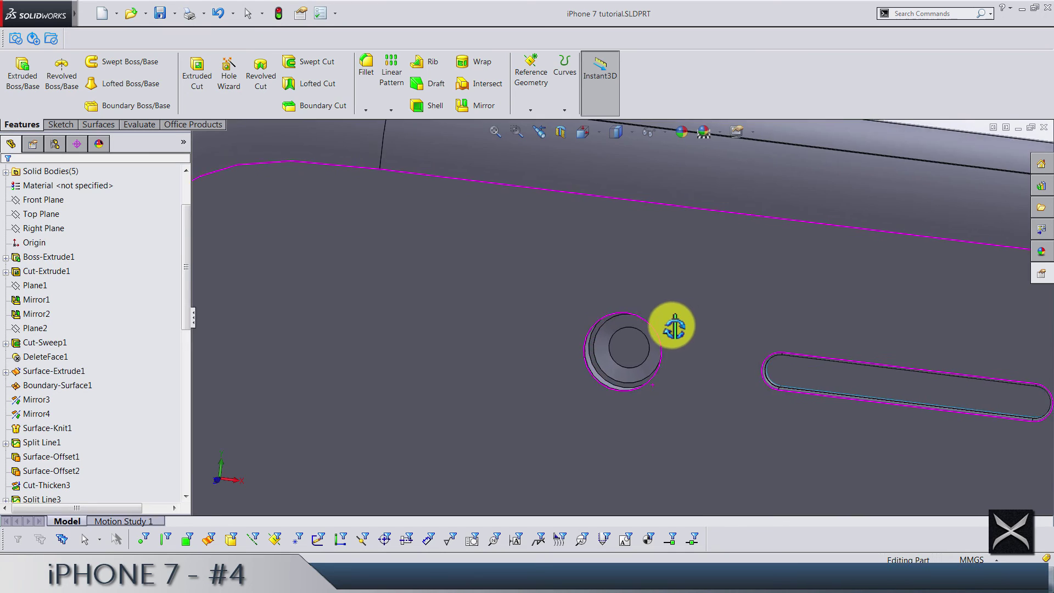
Add a dome to the small round bottom face of the tapered camera recess and save the part
scroll(617, 348, "down", 5)
left_click(616, 348)
left_click(903, 13)
type("dome")
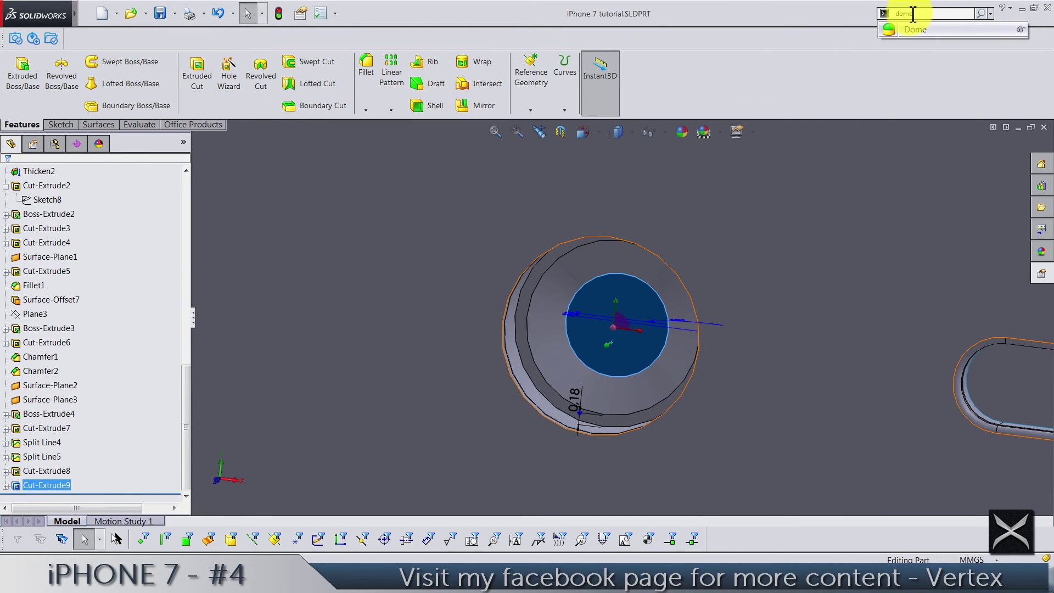
left_click(911, 30)
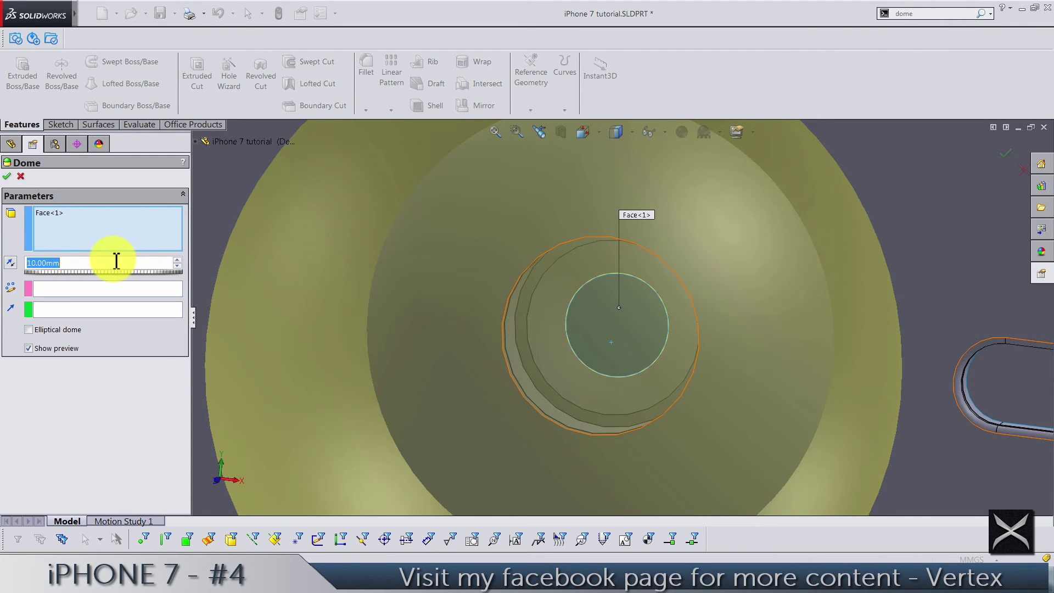
type("0.")
key("Return")
scroll(625, 338, "up", 2)
scroll(625, 338, "up", 3)
left_click(317, 263)
key("ctrl+s")
middle_click_drag(611, 342, 616, 312)
scroll(602, 334, "up", 5)
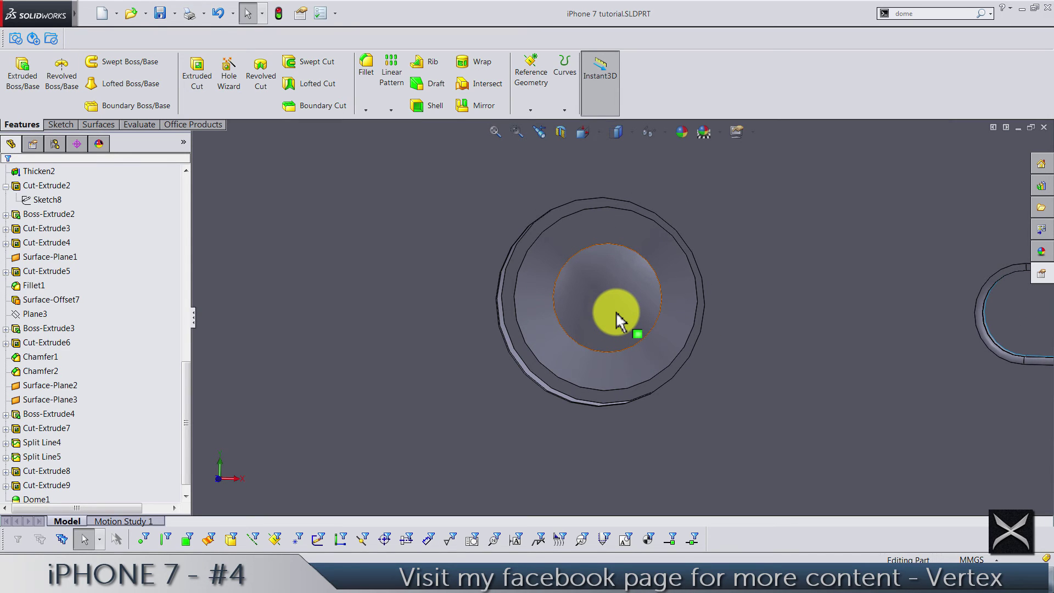
Copy the domed face as a surface using Offset Surface with a 0 mm distance
left_click(615, 311)
scroll(226, 98, "down", 2)
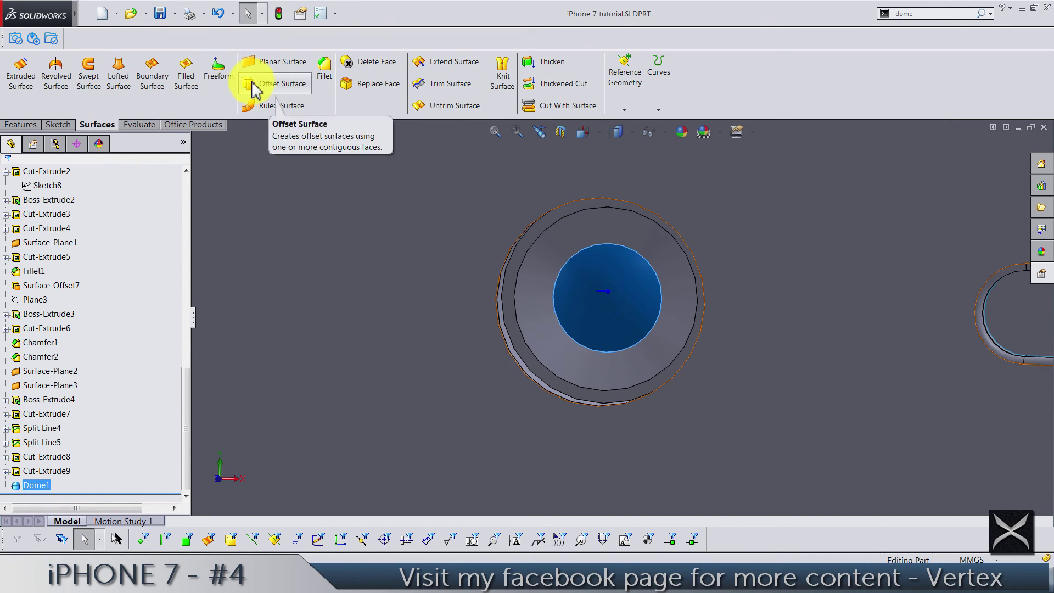
left_click(249, 83)
key("Home")
key("Delete")
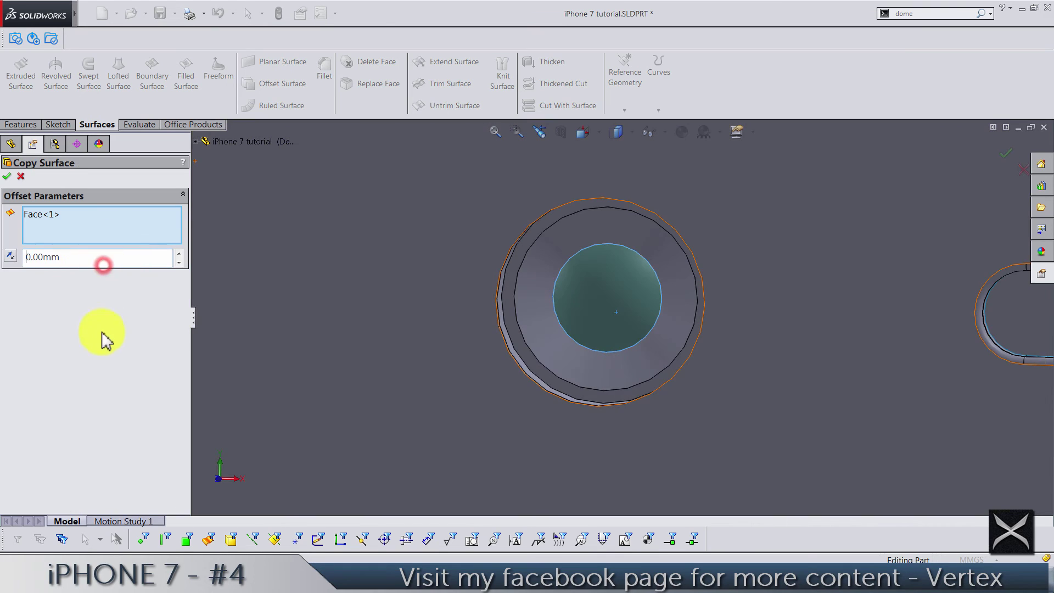
key("Return")
scroll(605, 332, "down", 8)
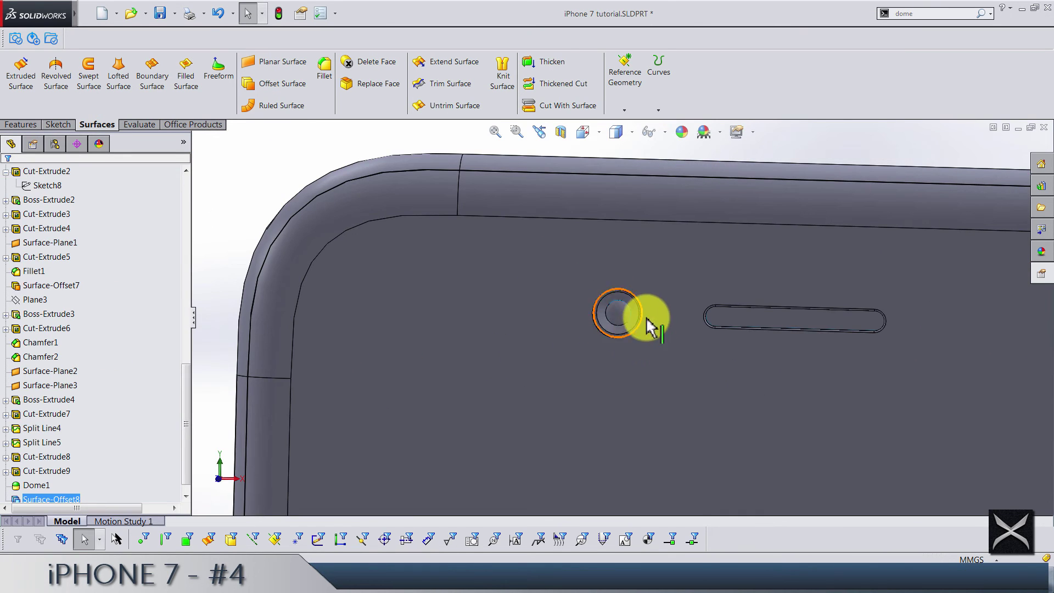
scroll(621, 316, "down", 3)
scroll(604, 313, "up", 4)
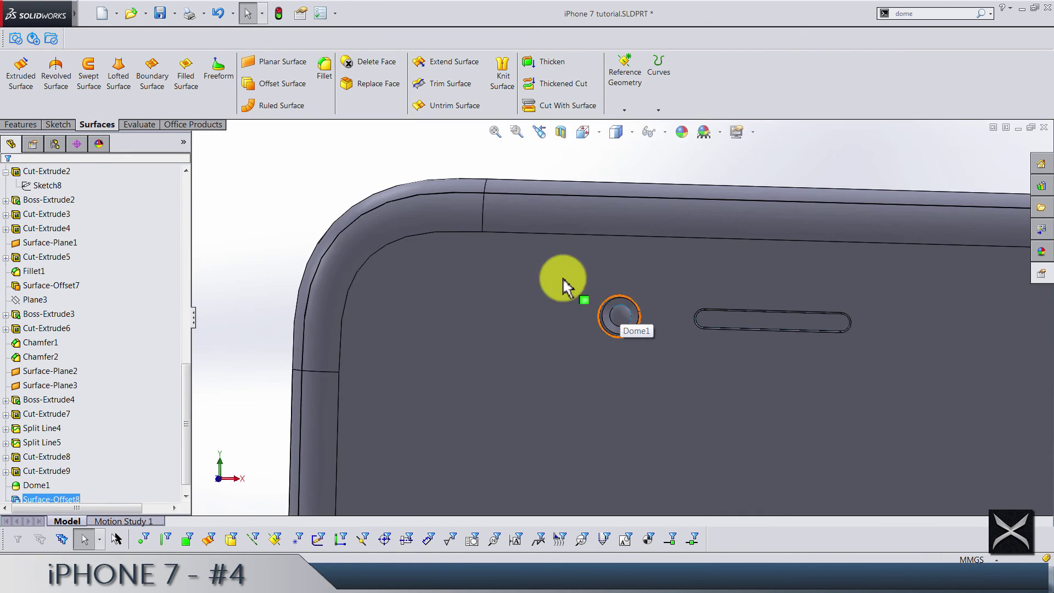
left_click(446, 144)
scroll(435, 106, "up", 2)
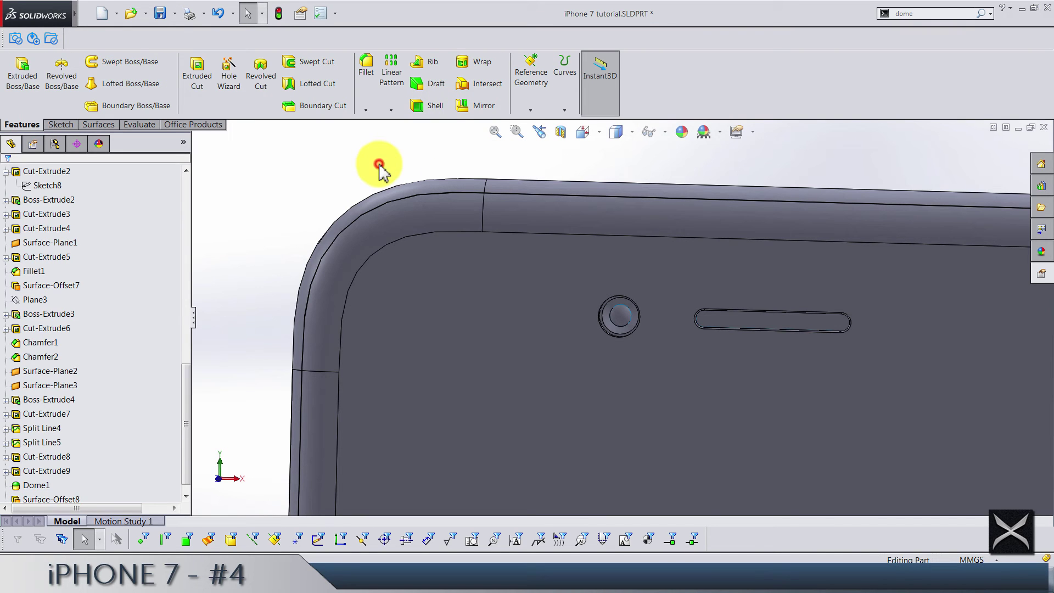
Hide the copied dome surface in the camera recess
scroll(629, 314, "down", 4)
middle_click_drag(626, 313, 602, 344)
scroll(603, 344, "down", 2)
scroll(44, 423, "down", 1)
left_click(55, 485)
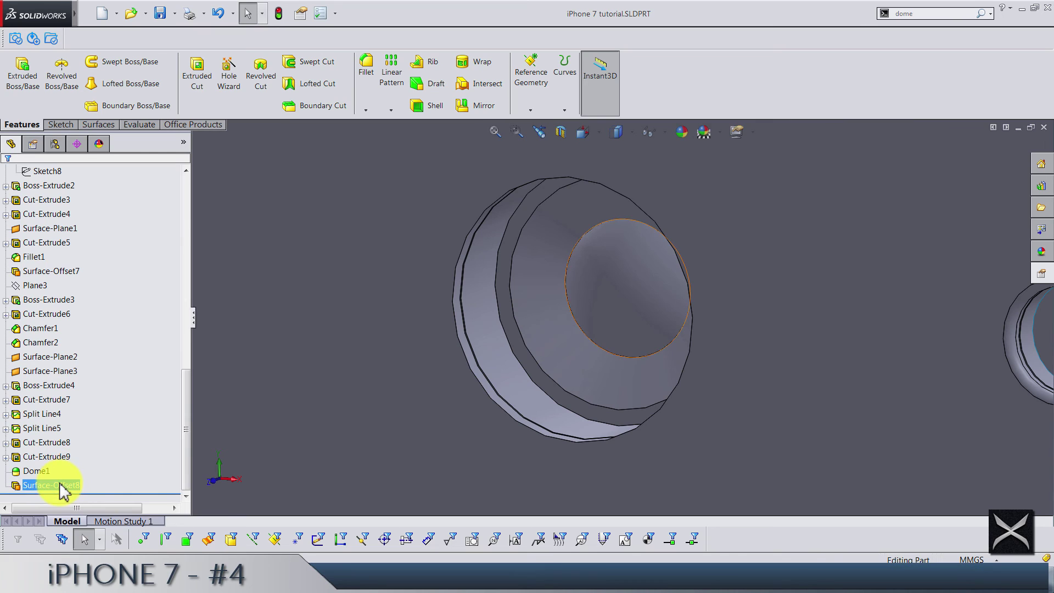
left_click(59, 485)
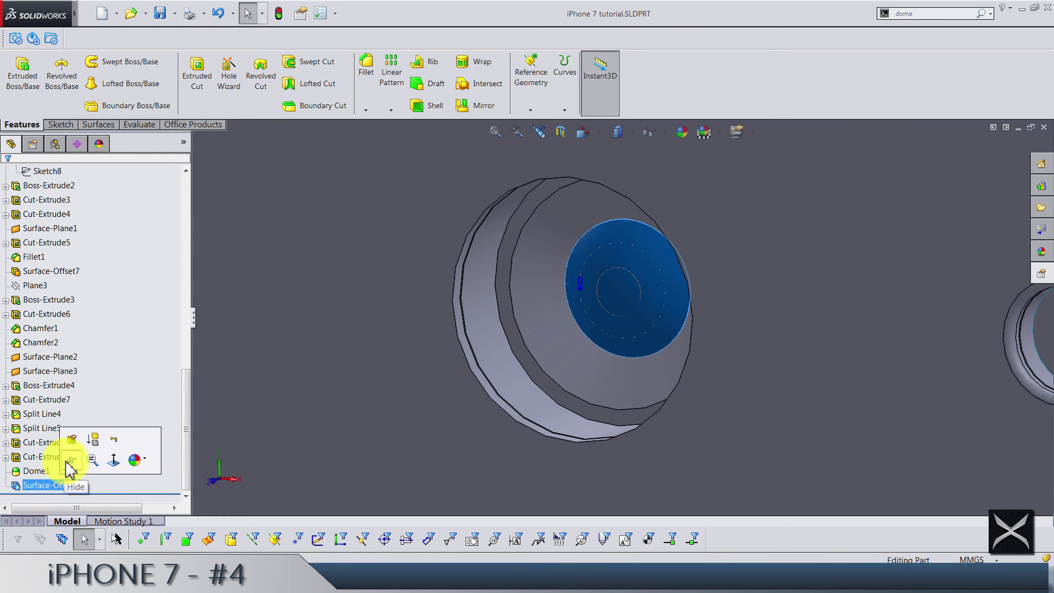
left_click(65, 462)
scroll(436, 328, "up", 3)
scroll(456, 309, "up", 3)
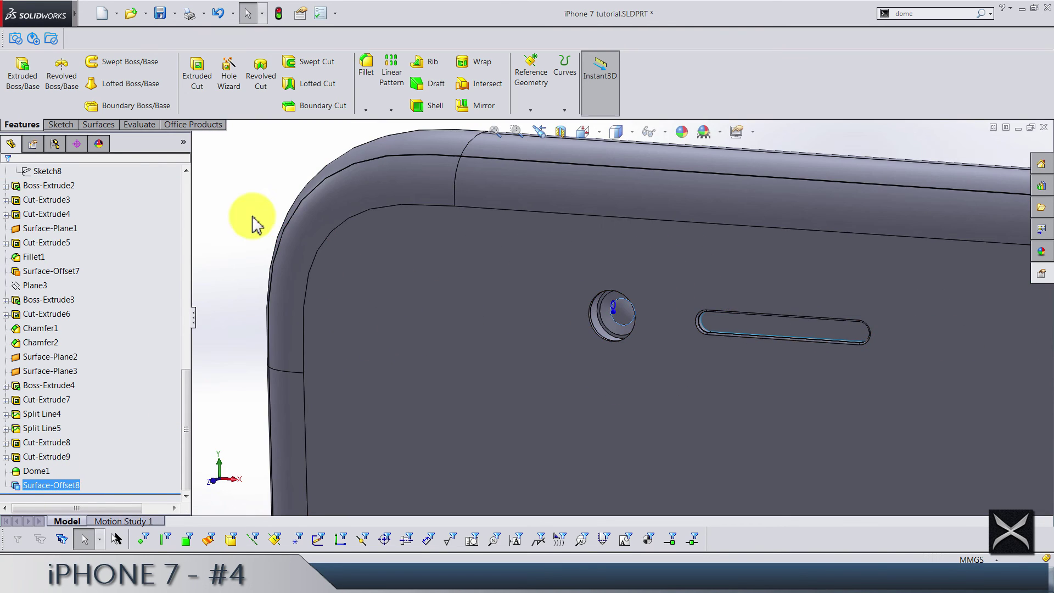
left_click(248, 208)
Extrude-cut the existing 0.175 mm offset circle sketch again, 0.3 mm deep with draft on, to remove the dome material
scroll(548, 307, "down", 4)
left_click(730, 343)
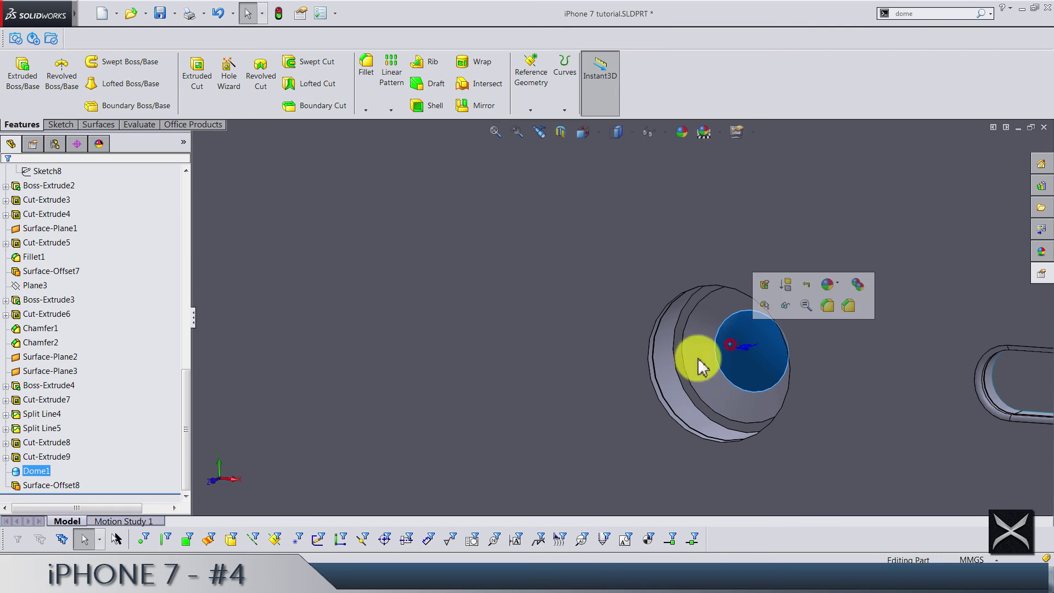
scroll(604, 324, "up", 5)
left_click(373, 212)
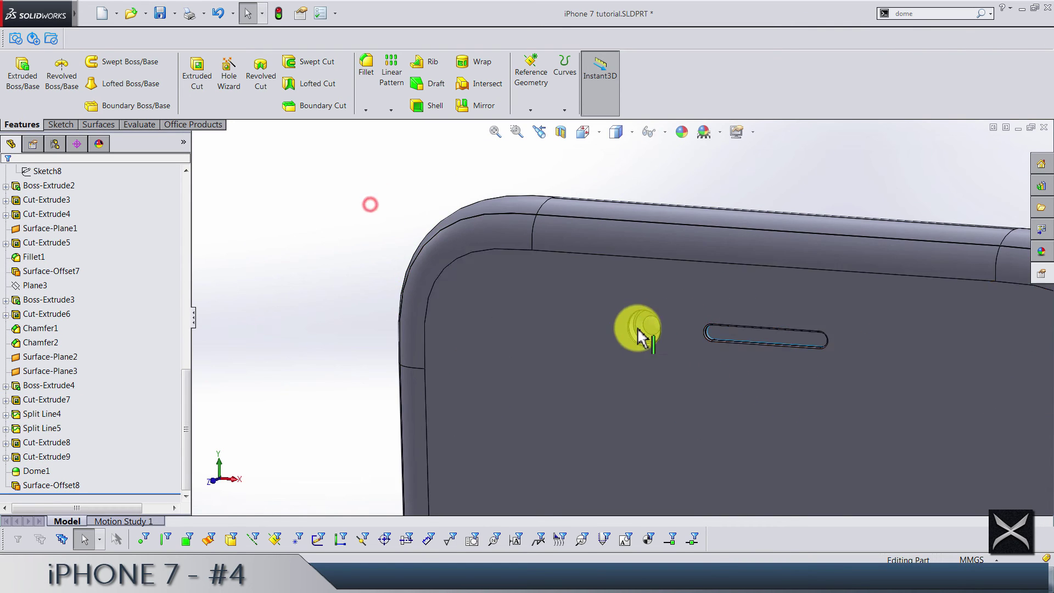
scroll(635, 328, "down", 5)
middle_click_drag(627, 316, 541, 313)
left_click(33, 414)
left_click(5, 457)
left_click(34, 470)
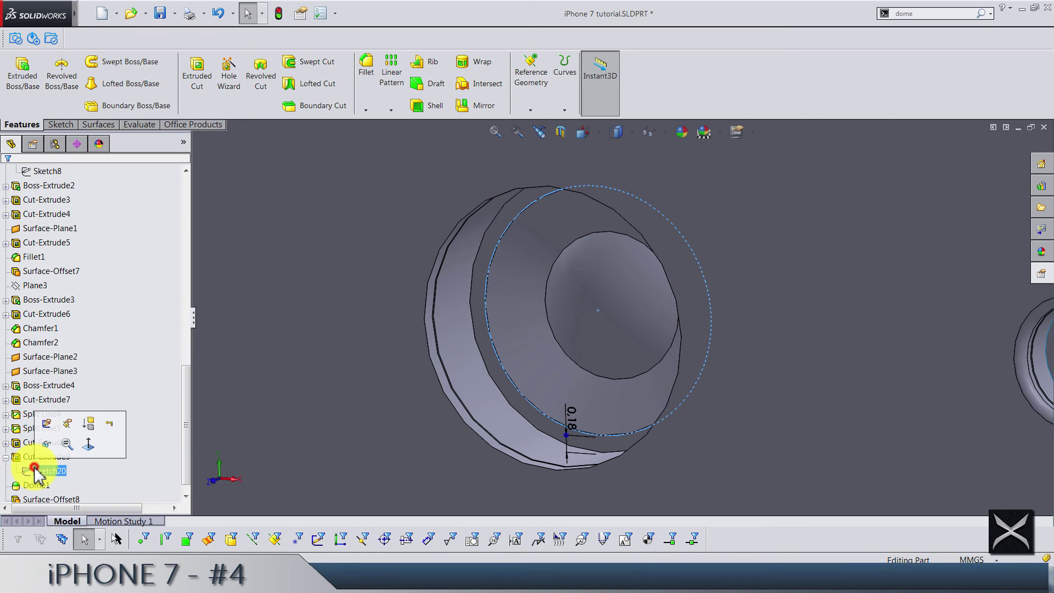
left_click(199, 99)
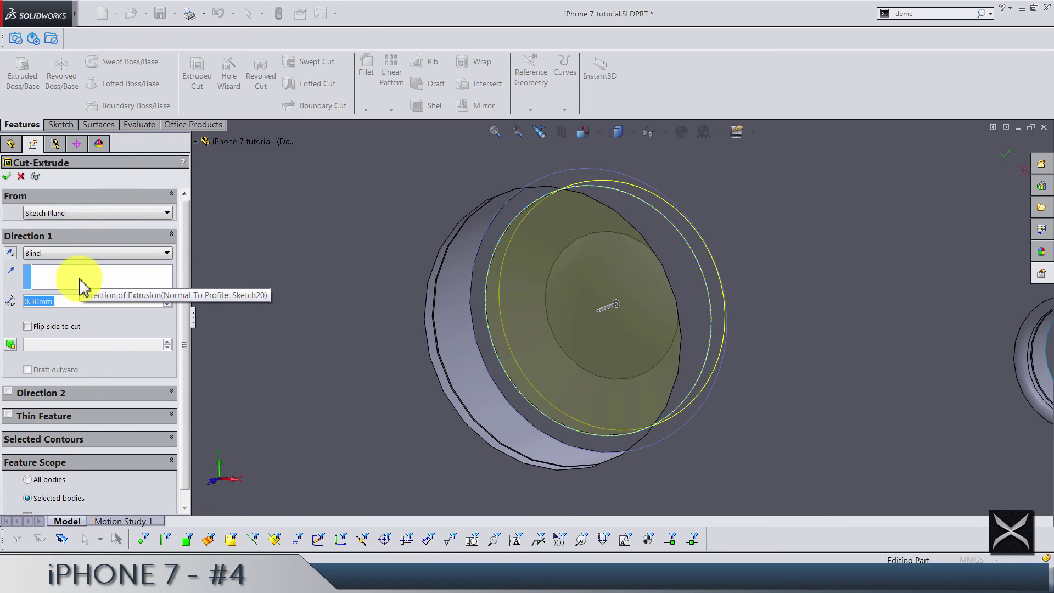
left_click(9, 344)
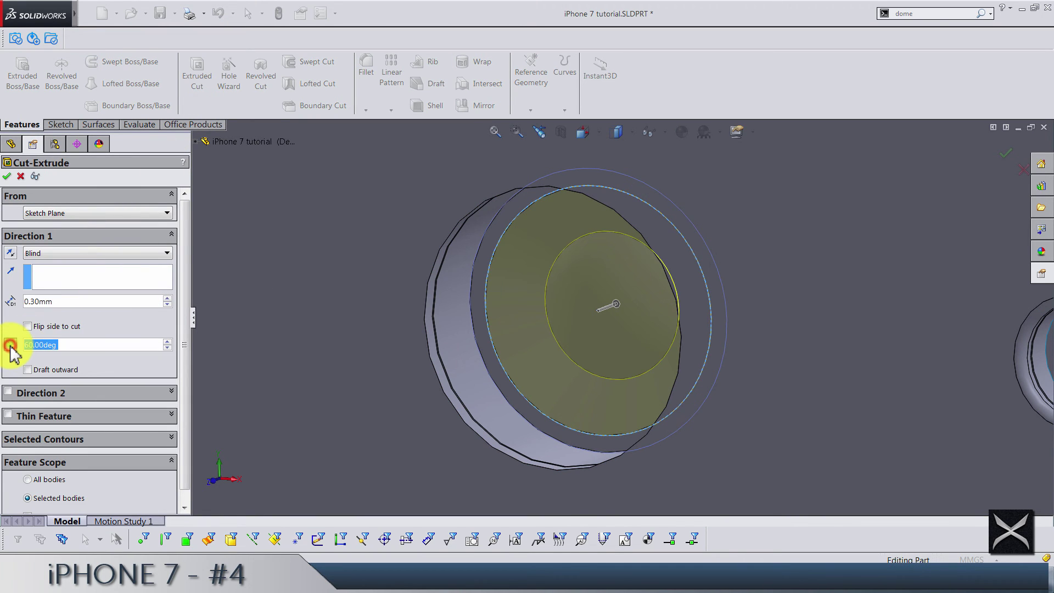
key("Return")
Show the copied dome surface again and check it inside the camera hole
left_click(299, 319)
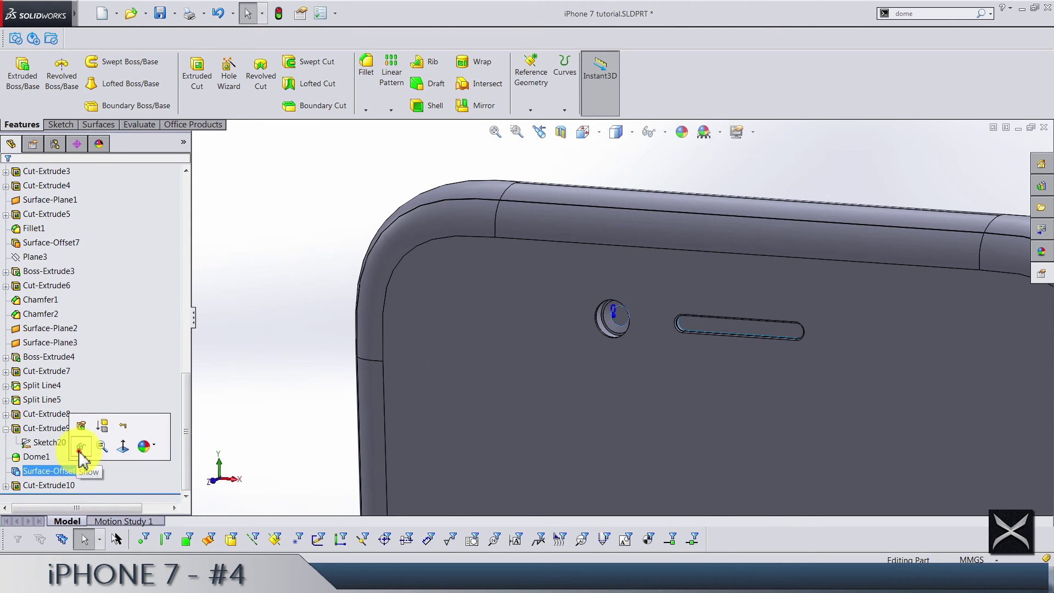
left_click(81, 455)
left_click(235, 219)
scroll(630, 313, "down", 3)
scroll(494, 311, "up", 3)
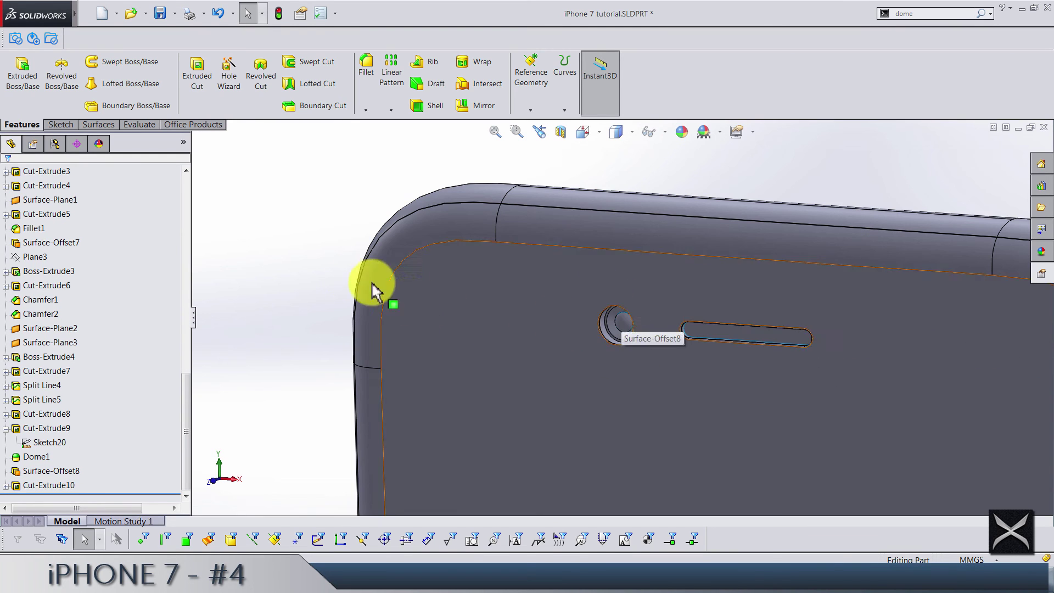
left_click(6, 429)
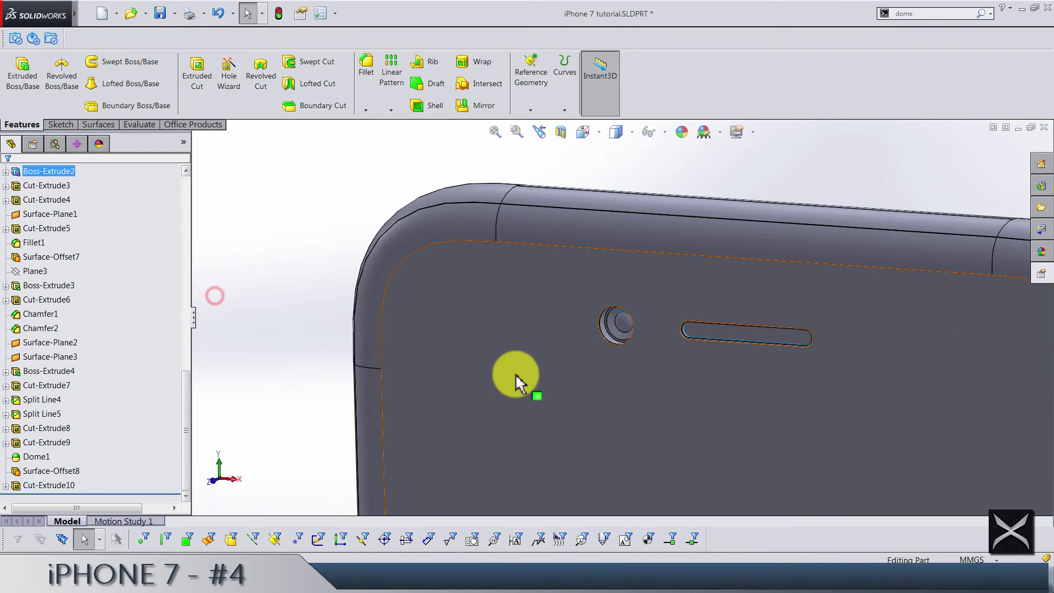
scroll(683, 299, "down", 5)
middle_click_drag(683, 298, 620, 312)
scroll(615, 317, "up", 3)
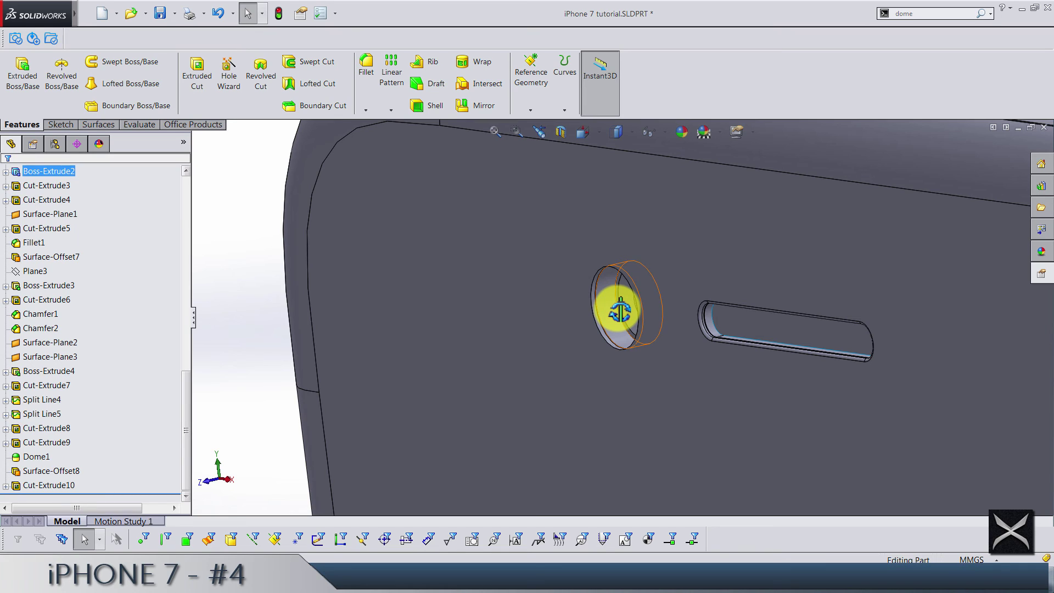
scroll(620, 311, "up", 3)
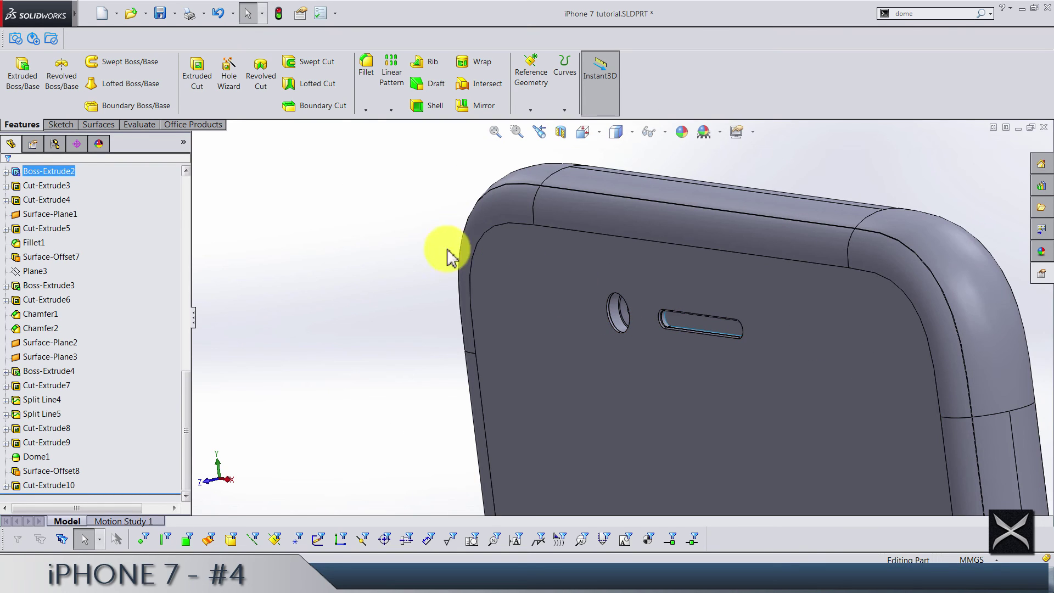
Extrude the camera hole's circle sketch 0.175 mm in the reversed direction as a separate body, with Merge result off
scroll(635, 302, "down", 5)
left_click(17, 401)
left_click(6, 428)
left_click(48, 442)
left_click(22, 82)
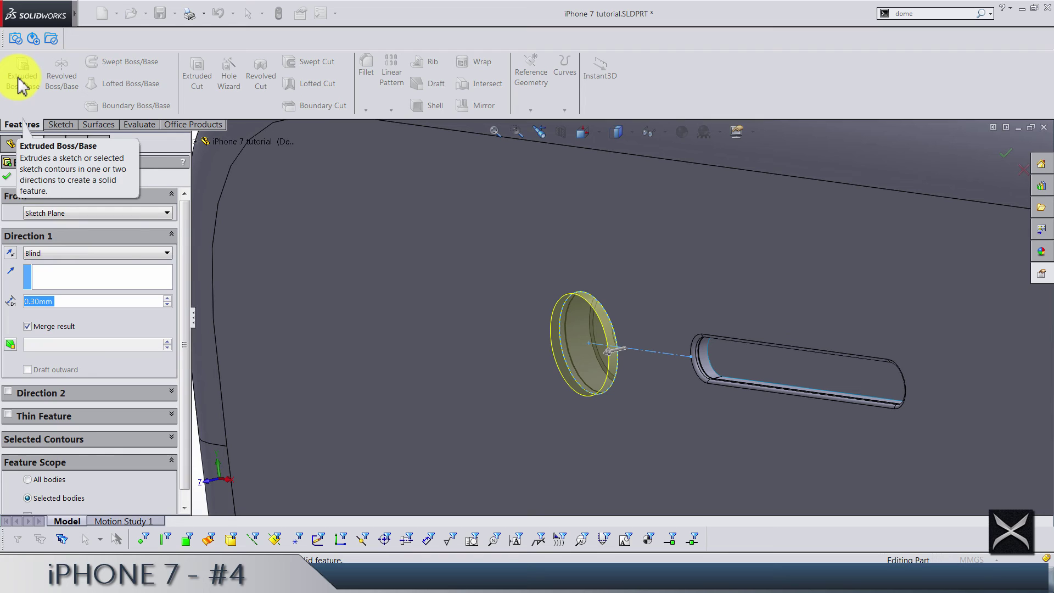
type("0.175")
key("Return")
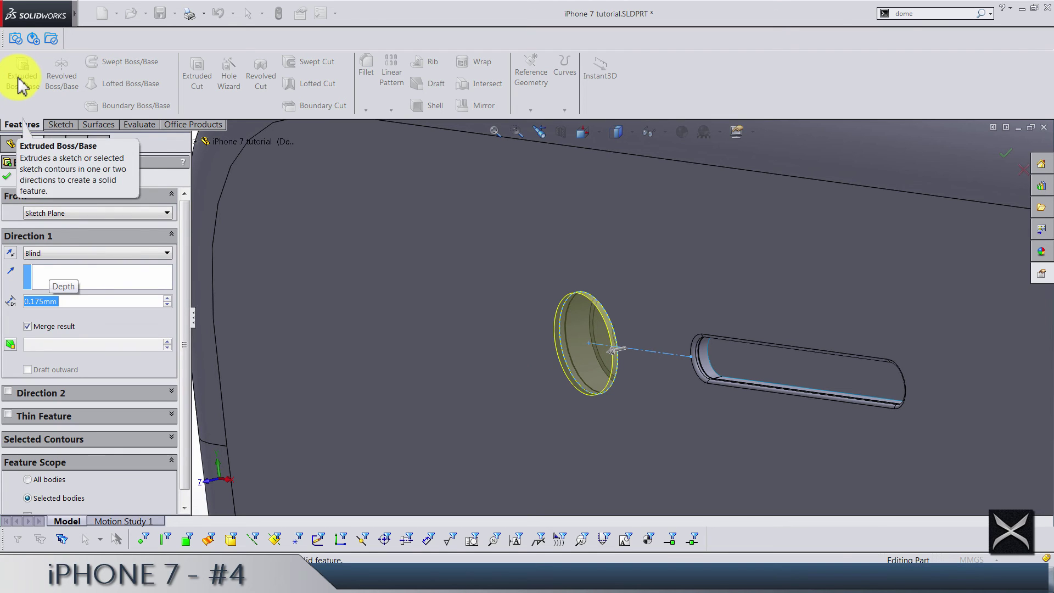
left_click(7, 253)
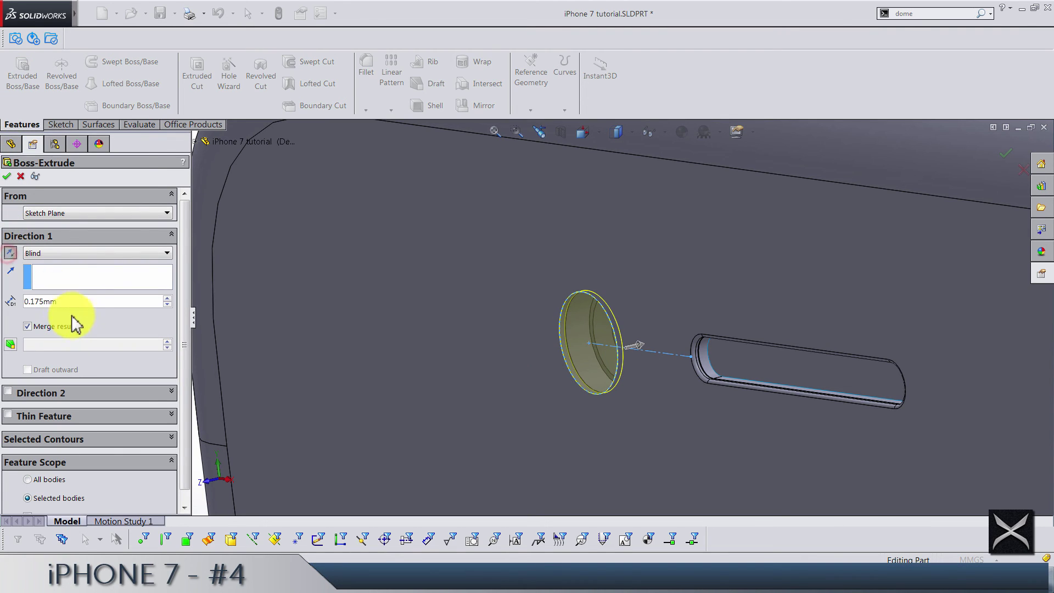
left_click(28, 327)
key("Return")
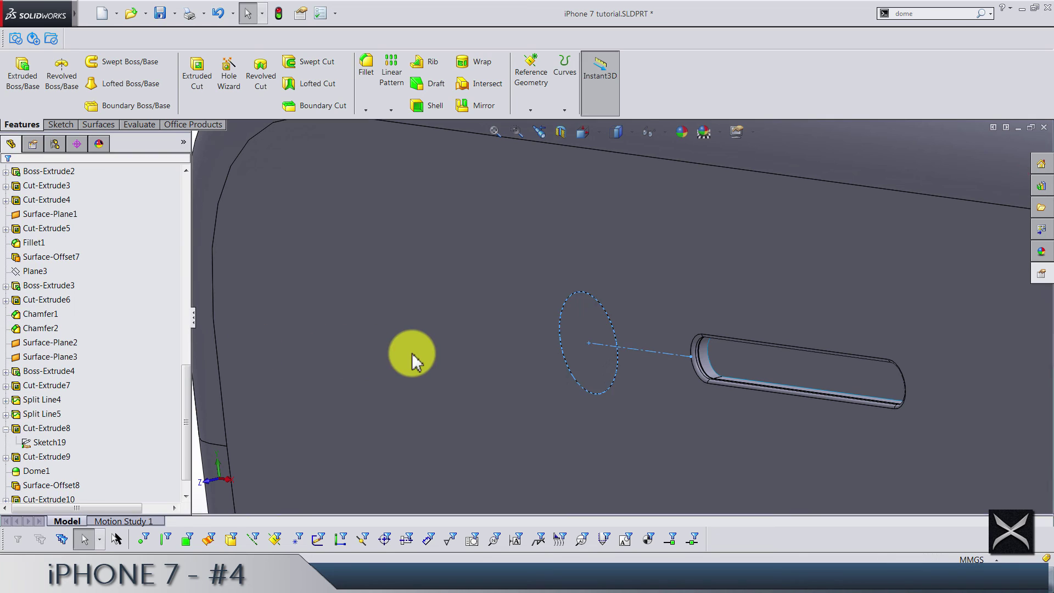
scroll(413, 356, "up", 5)
left_click(373, 283)
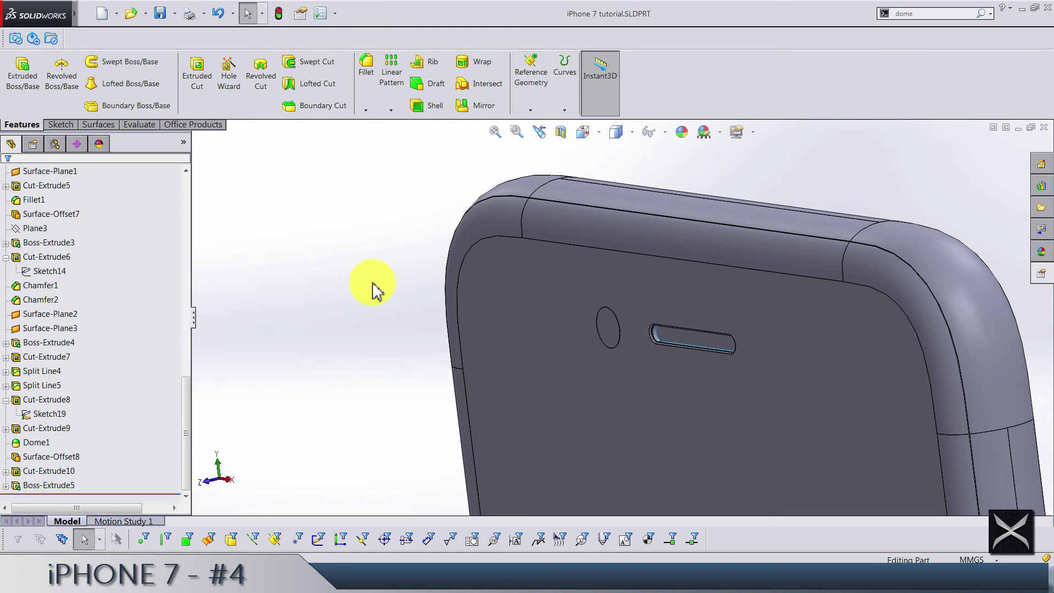
Sketch on the front glass face and draw a vertical construction line upward from the midpoint of the earpiece slot's upper edge
left_click(701, 286)
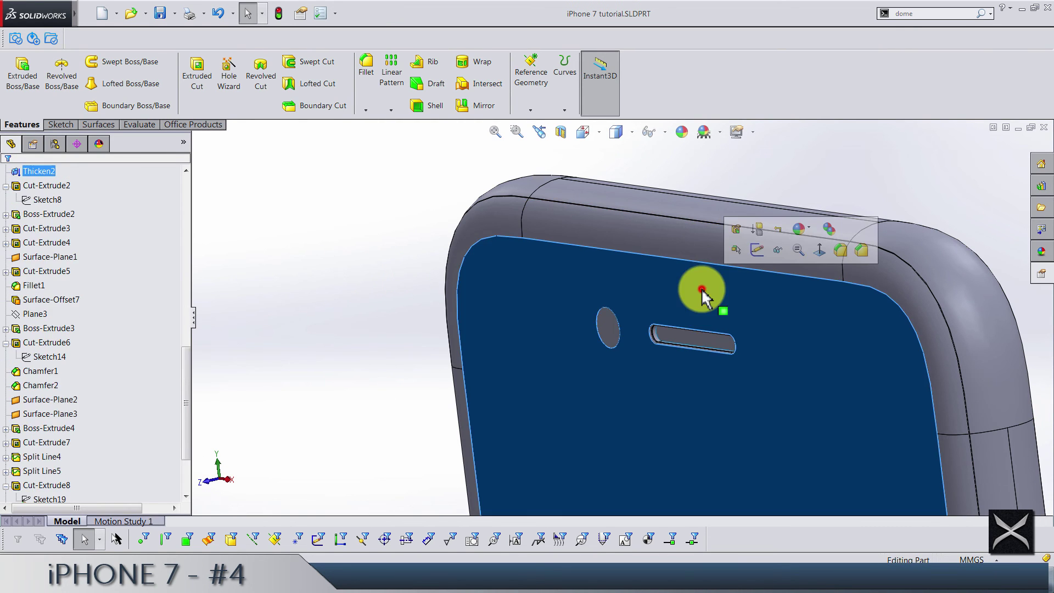
left_click(760, 244)
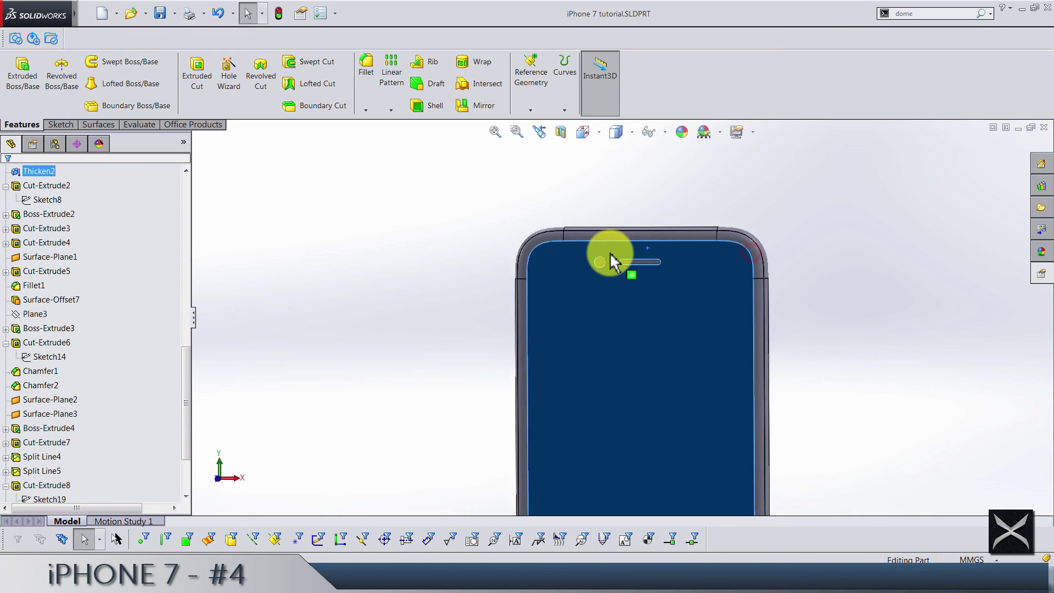
scroll(604, 203, "up", 5)
scroll(571, 217, "up", 2)
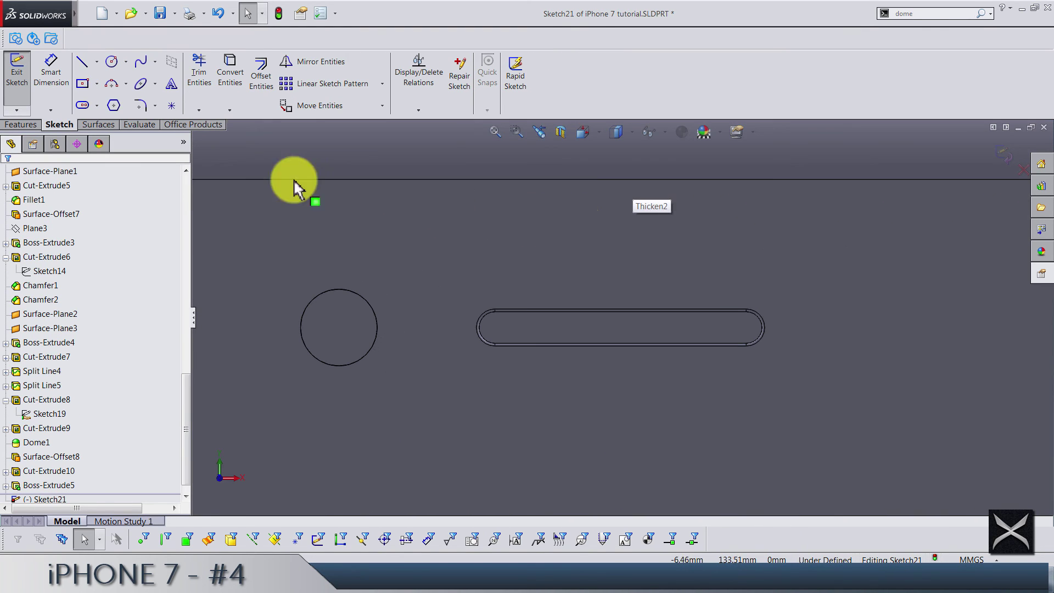
left_click(96, 62)
left_click(103, 95)
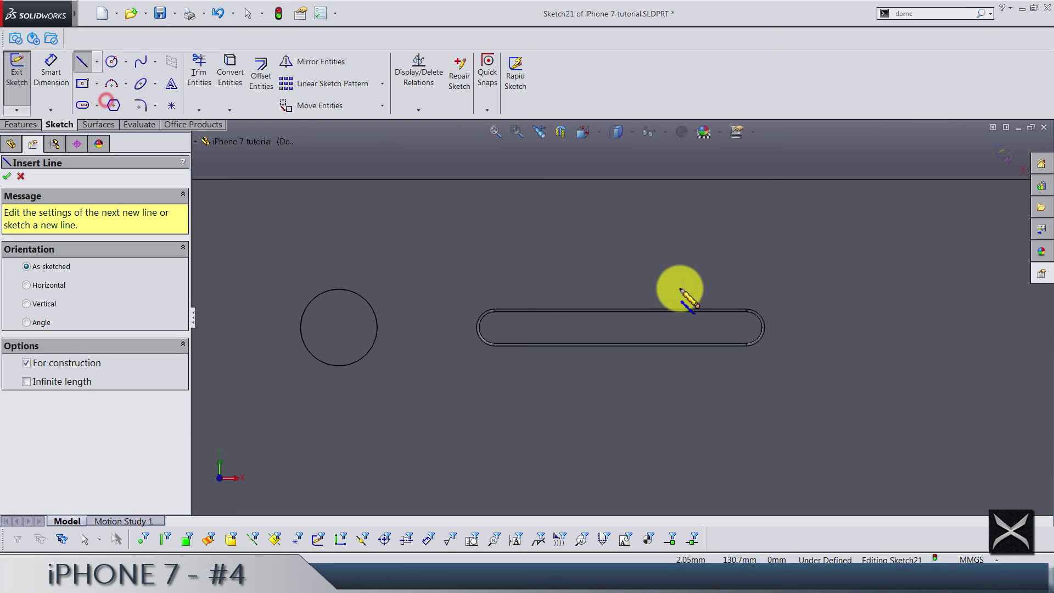
left_click(621, 309)
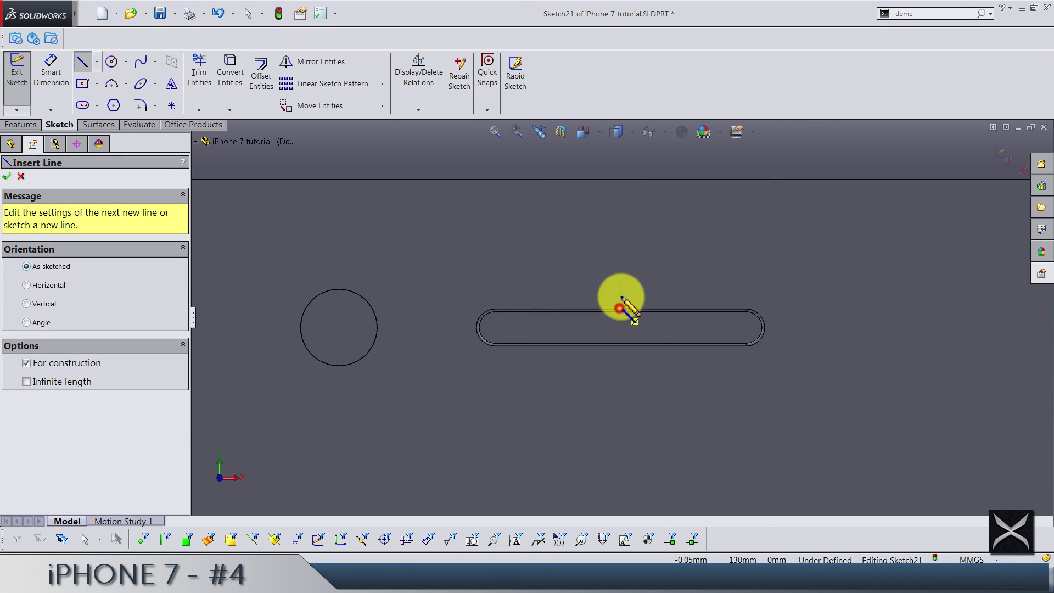
left_click(621, 226)
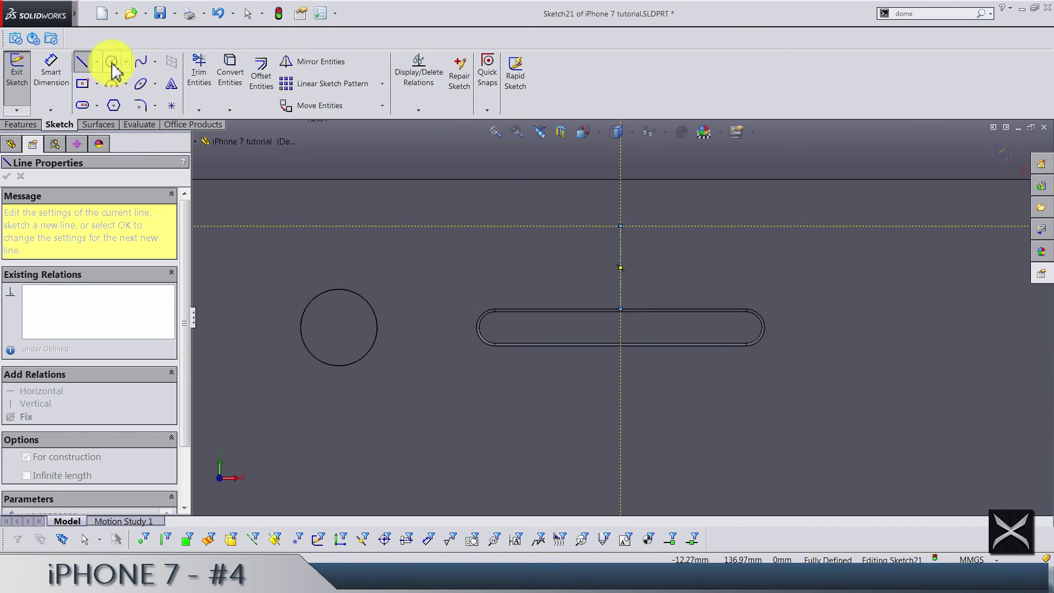
Draw a circle centred on the construction line's upper end and set its diameter to 1 mm
left_click(112, 62)
left_click(620, 226)
left_click(638, 242)
left_click(51, 68)
left_click(641, 242)
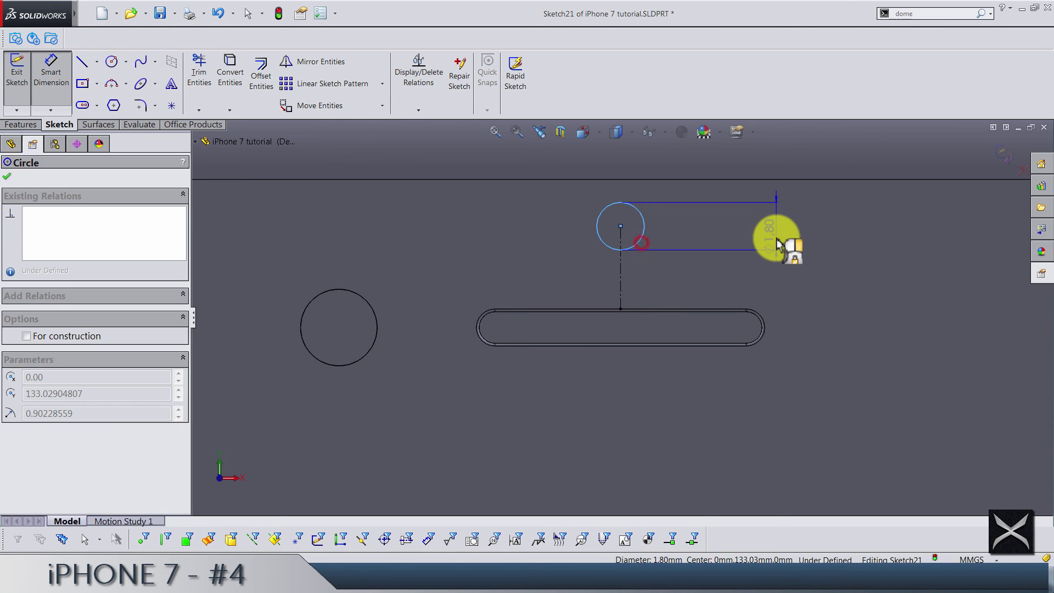
left_click(776, 236)
type("1")
key("Return")
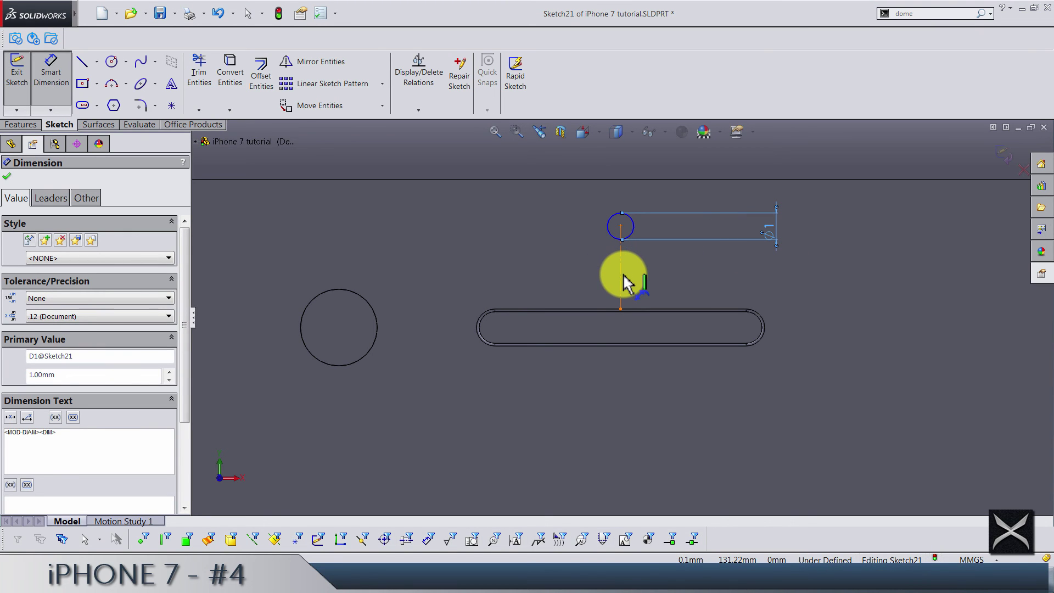
scroll(625, 280, "down", 2)
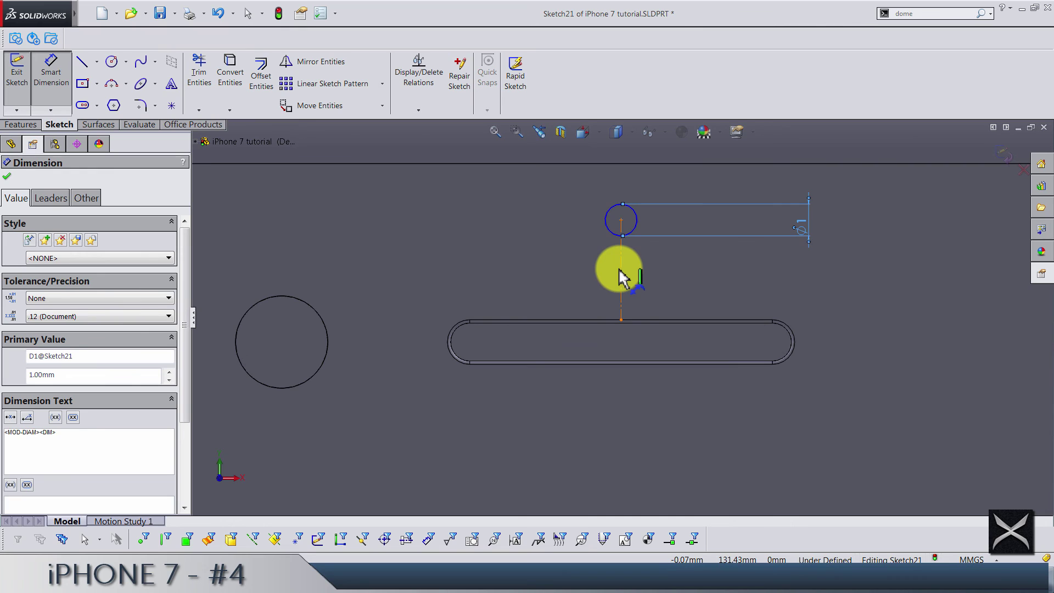
Dimension the small circle 3.5 mm vertically from the front camera circle's centre and exit the sketch
left_click(97, 62)
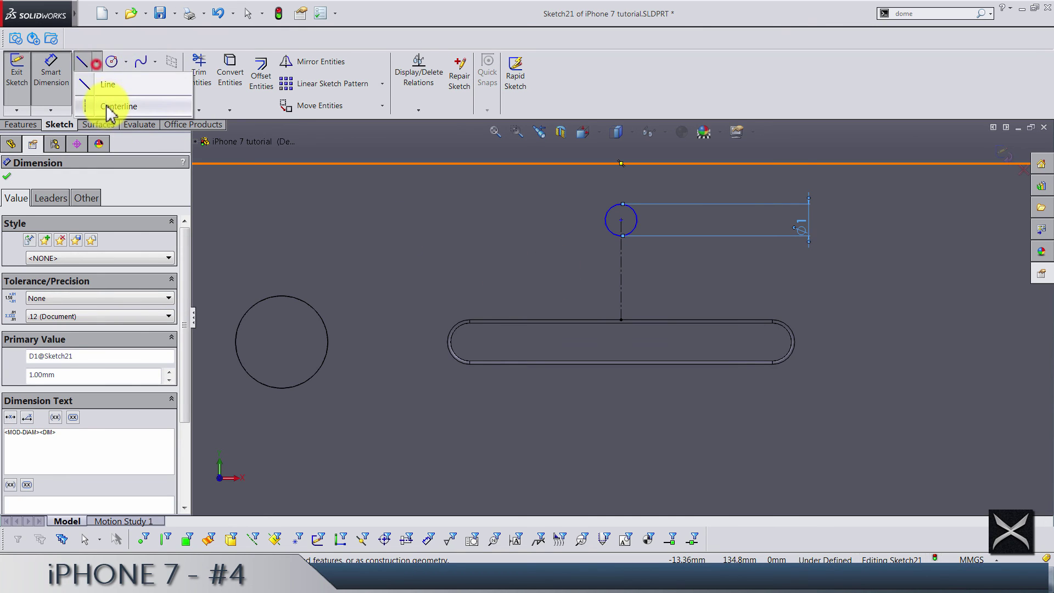
left_click(116, 106)
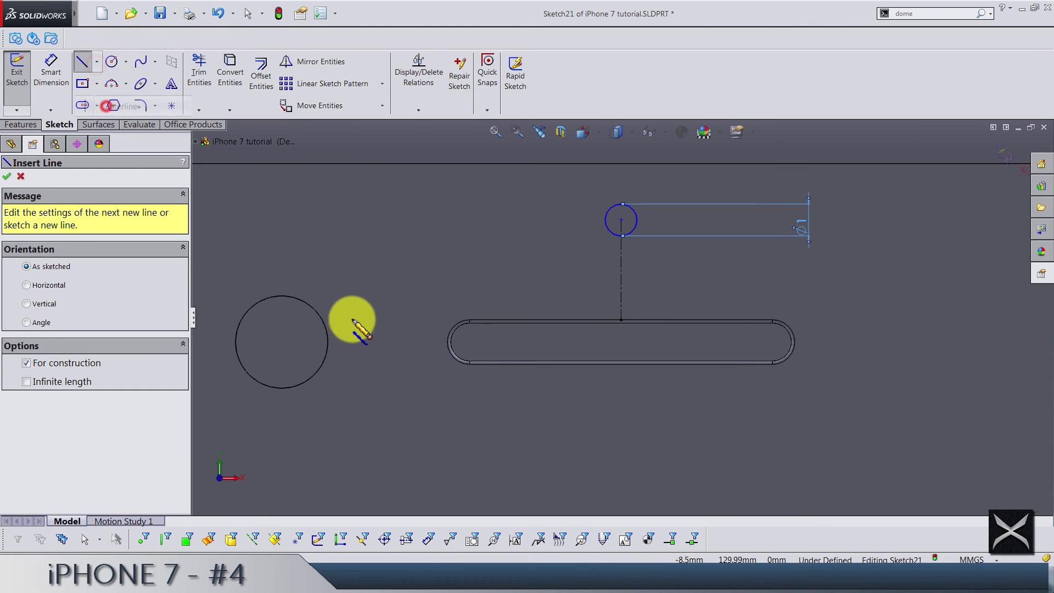
left_click(65, 82)
left_click(267, 297)
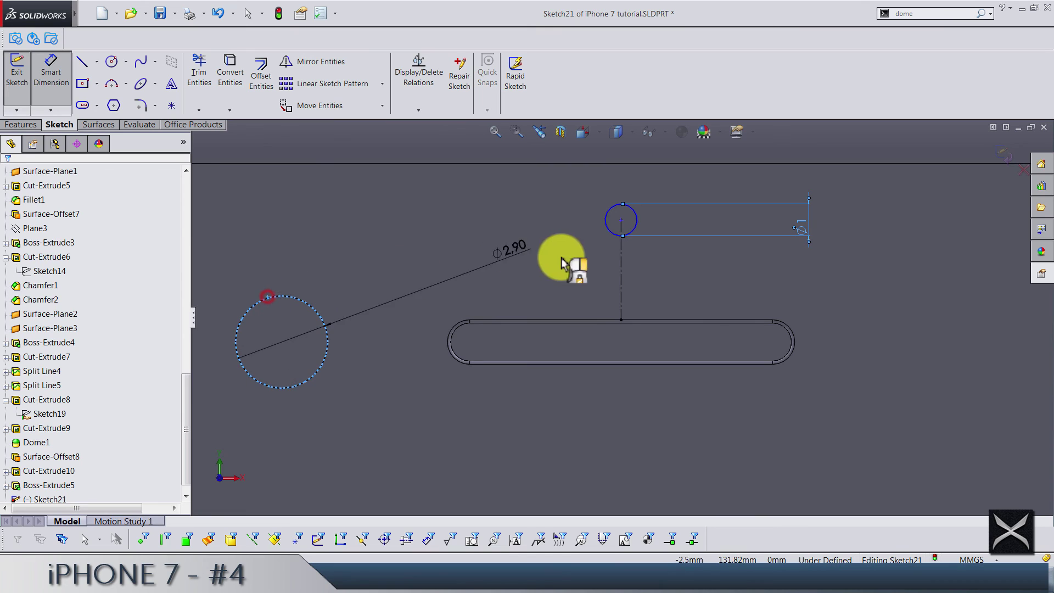
left_click(609, 231)
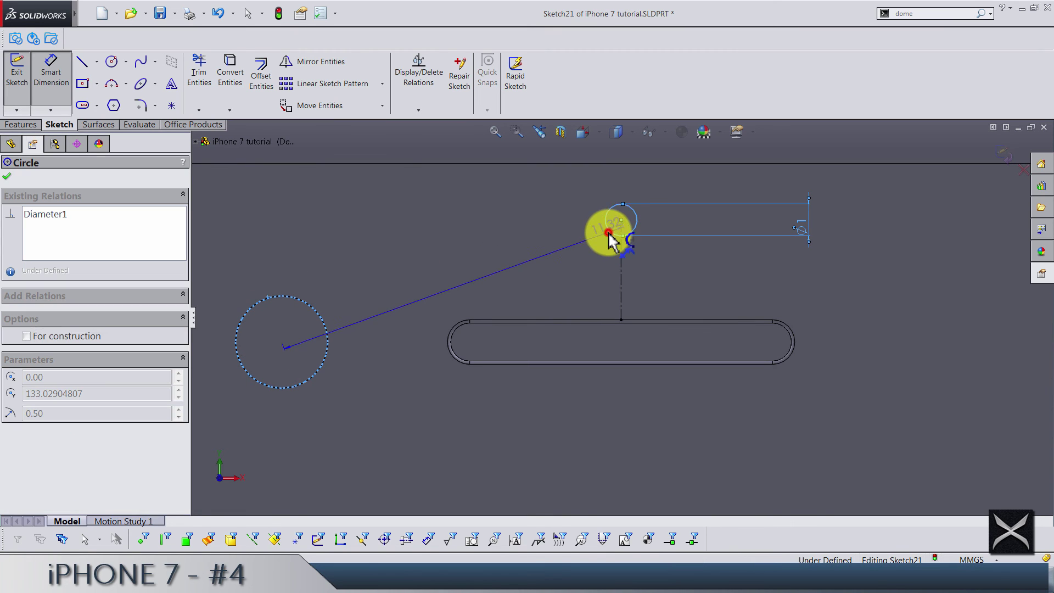
left_click(906, 275)
type("3.")
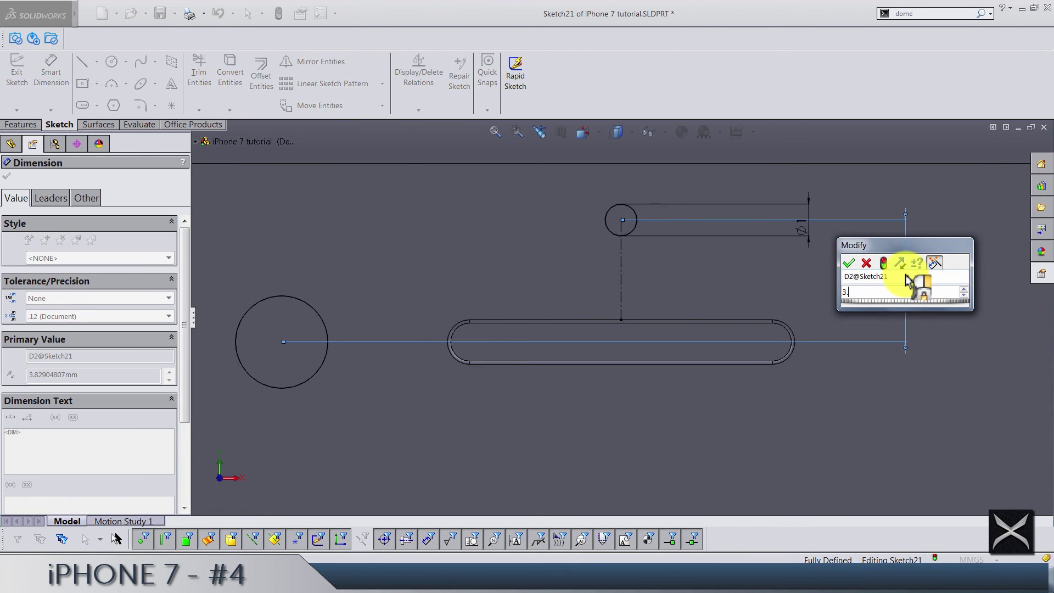
type("5")
key("Return")
scroll(876, 275, "up", 5)
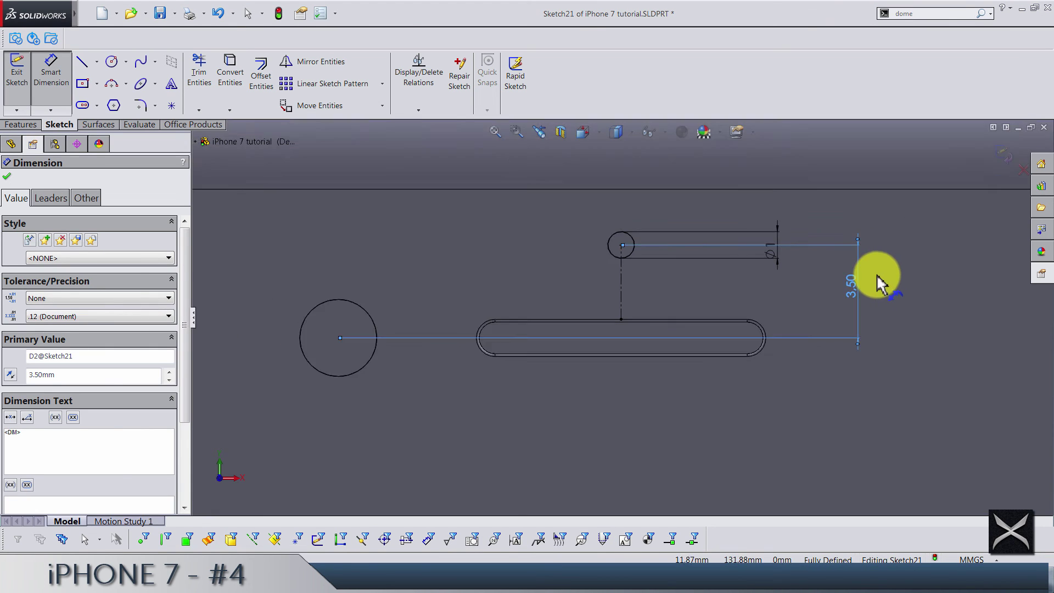
scroll(769, 262, "up", 2)
left_click(741, 190)
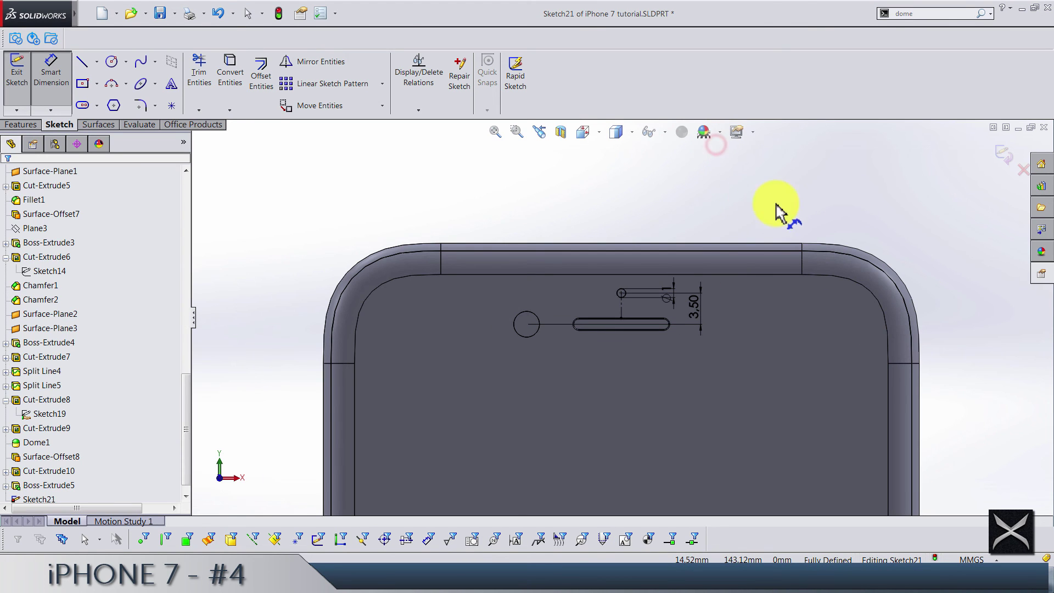
left_click(1004, 153)
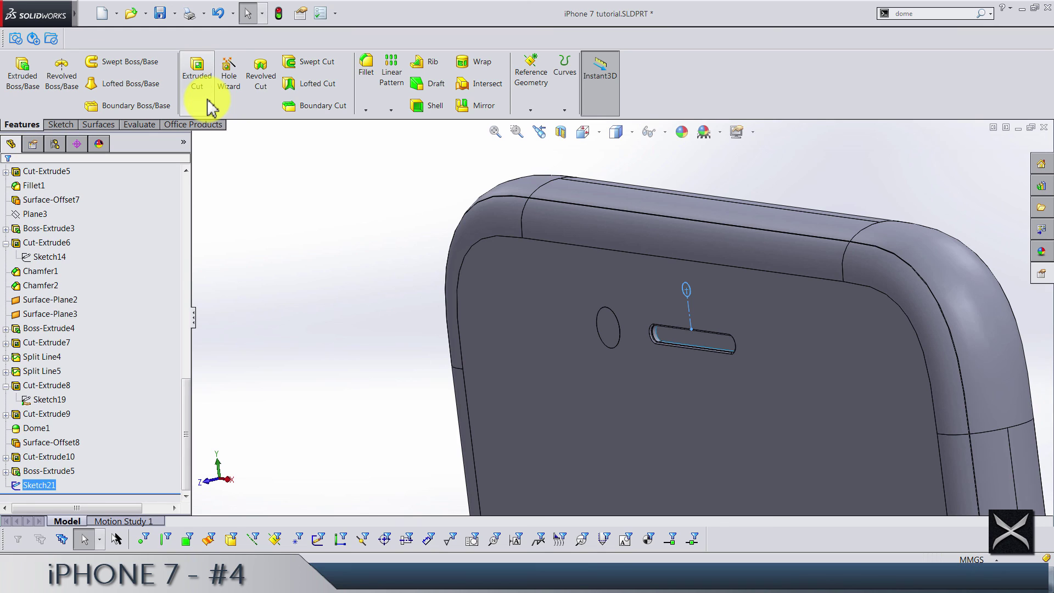
Cut the small circle Up To Next through the front glass body only, with Auto-select off, and save the part
left_click(208, 101)
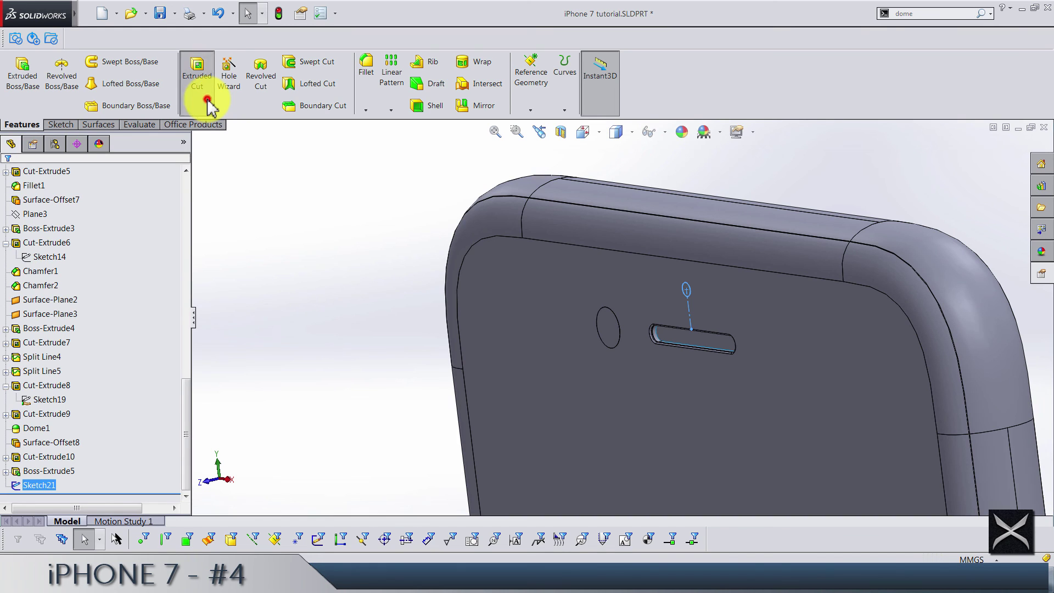
left_click(54, 253)
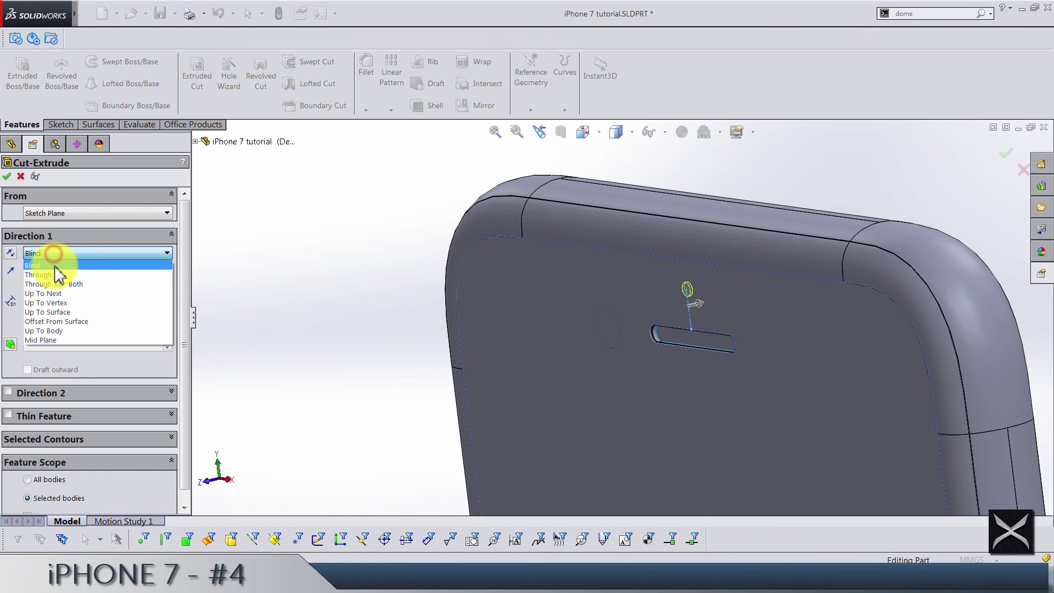
left_click(65, 296)
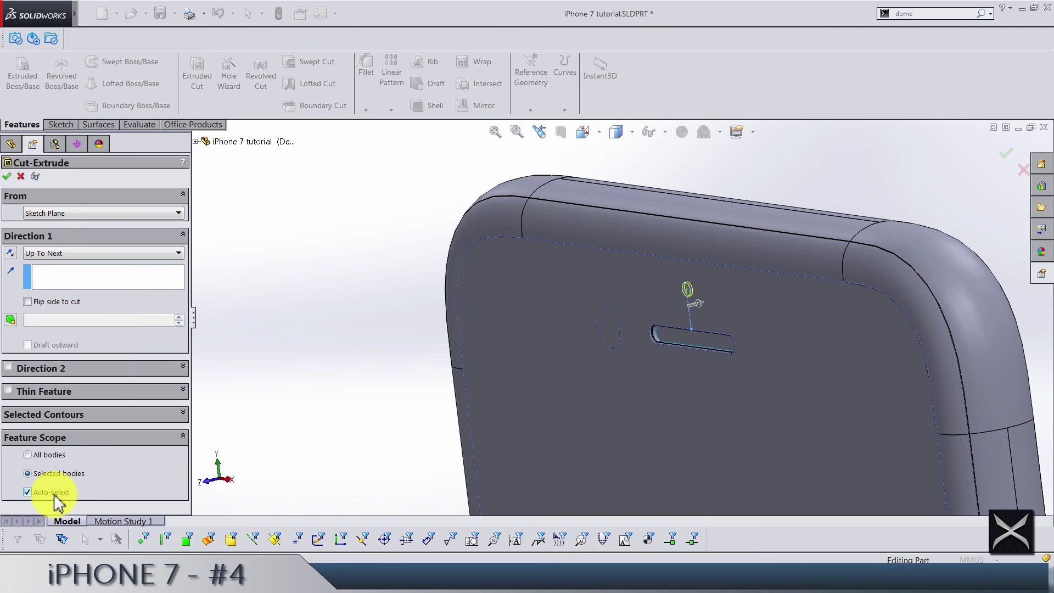
left_click(28, 492)
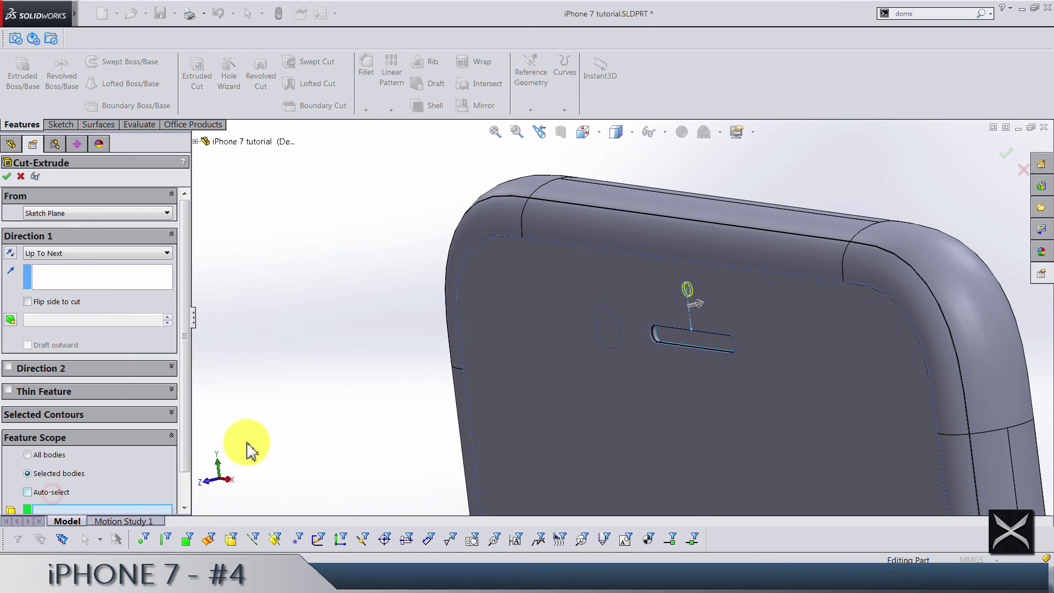
left_click(471, 371)
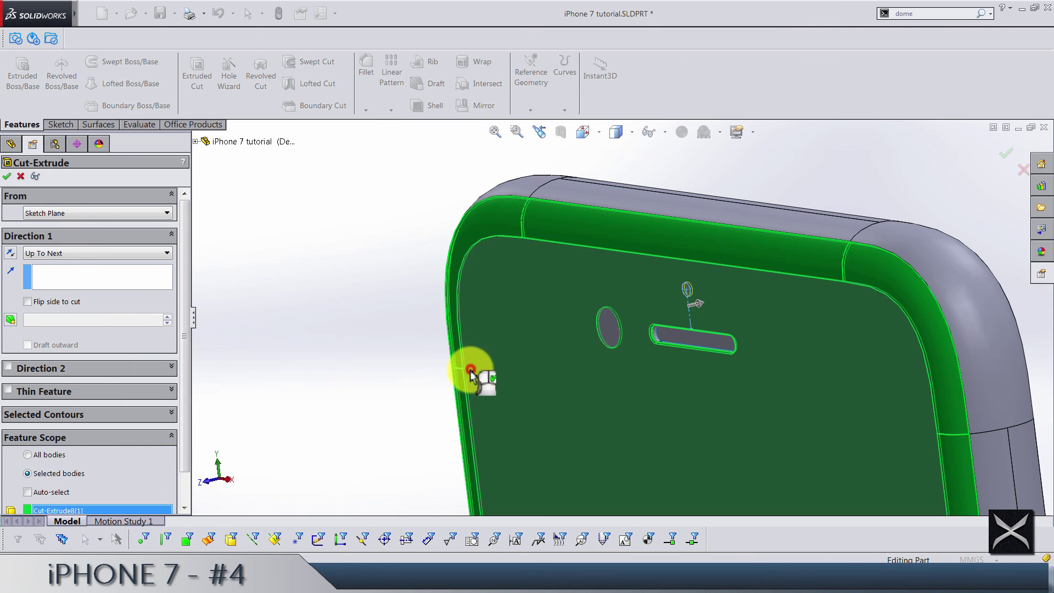
right_click(365, 383)
key("ctrl+s")
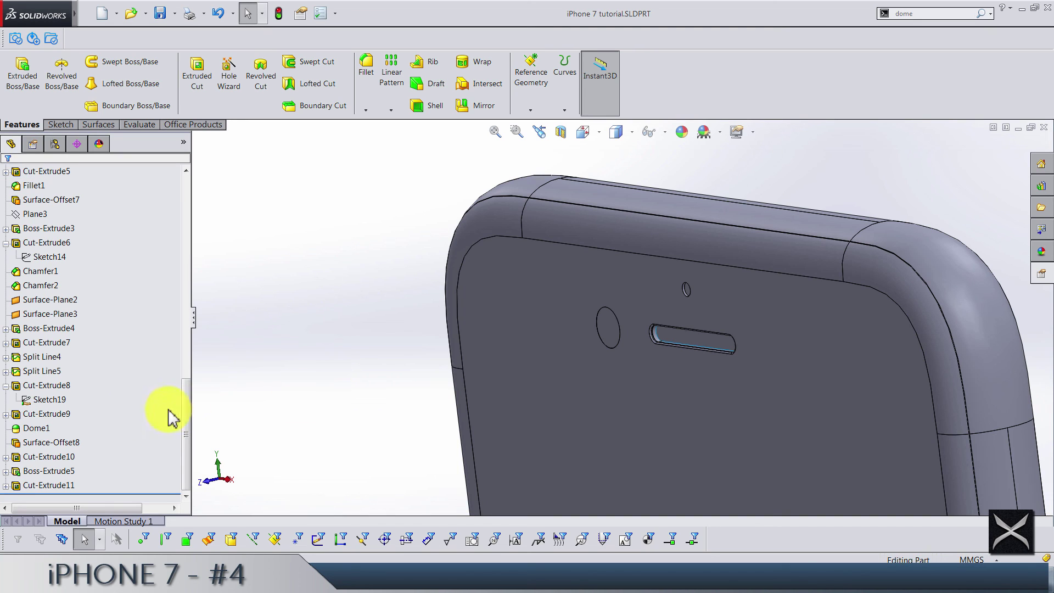
Extrude the small hole's sketch 0.17 mm in the reversed direction as a separate body, with Merge result off
left_click(9, 492)
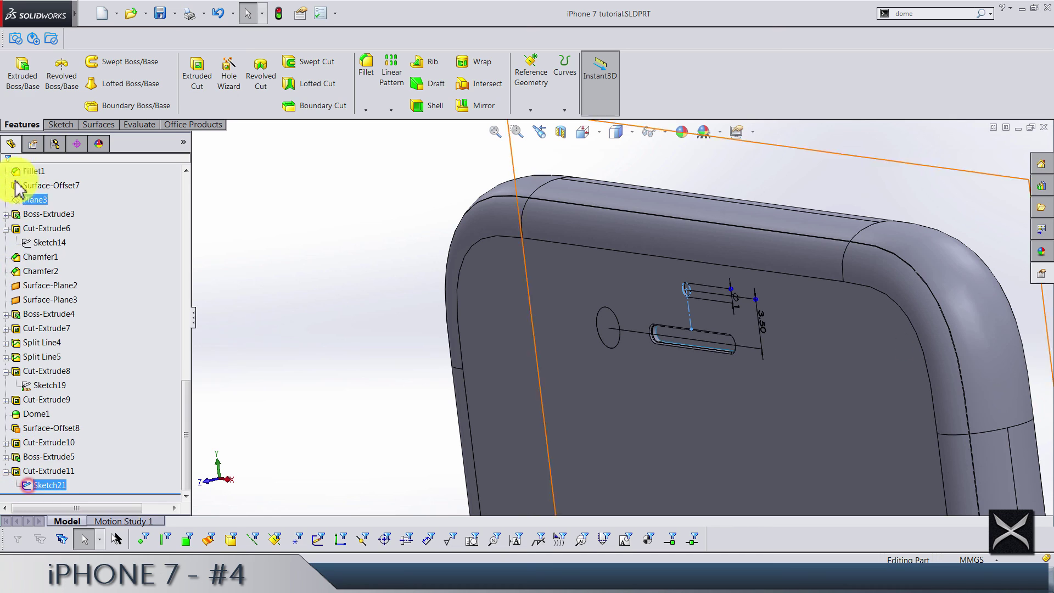
left_click(16, 88)
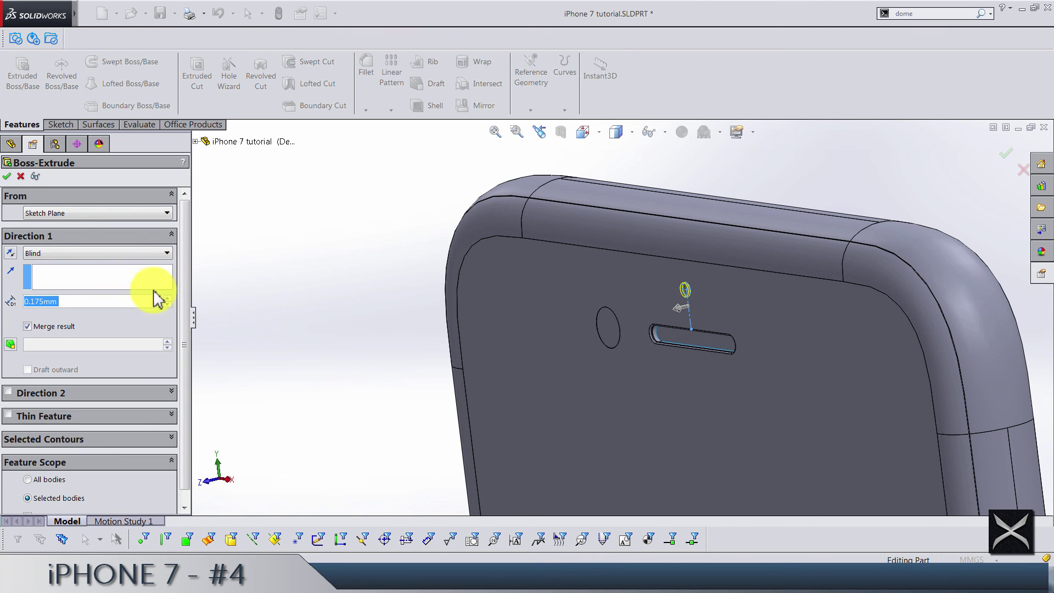
scroll(725, 299, "down", 5)
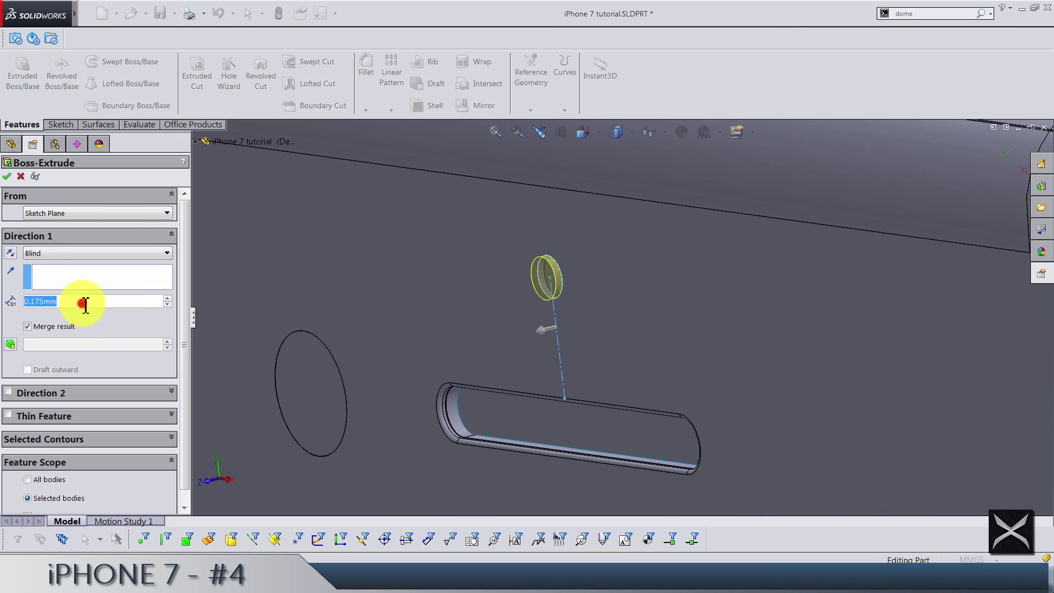
type("0.17")
key("Return")
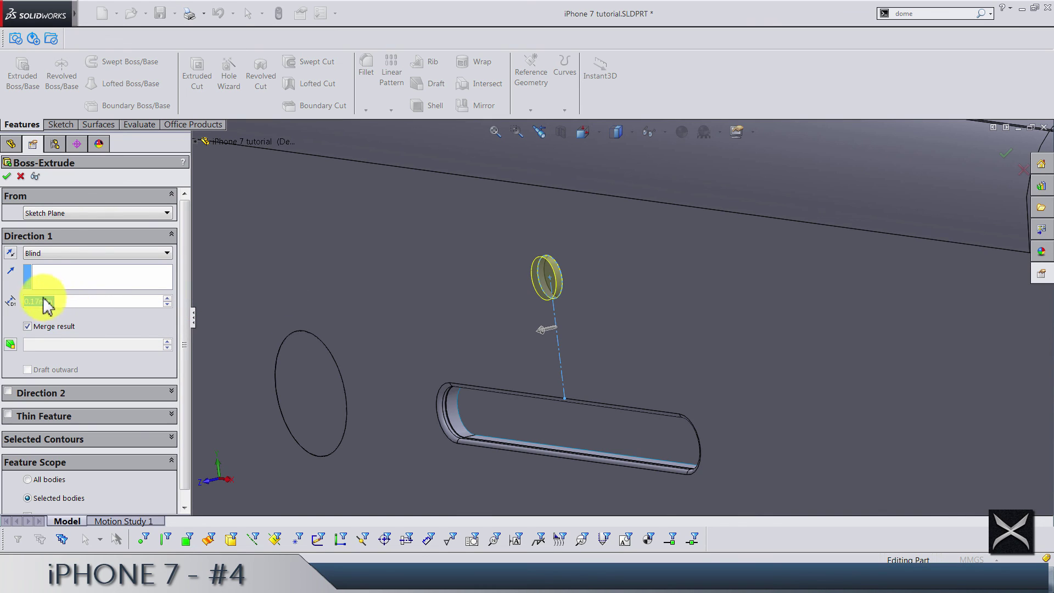
left_click(12, 253)
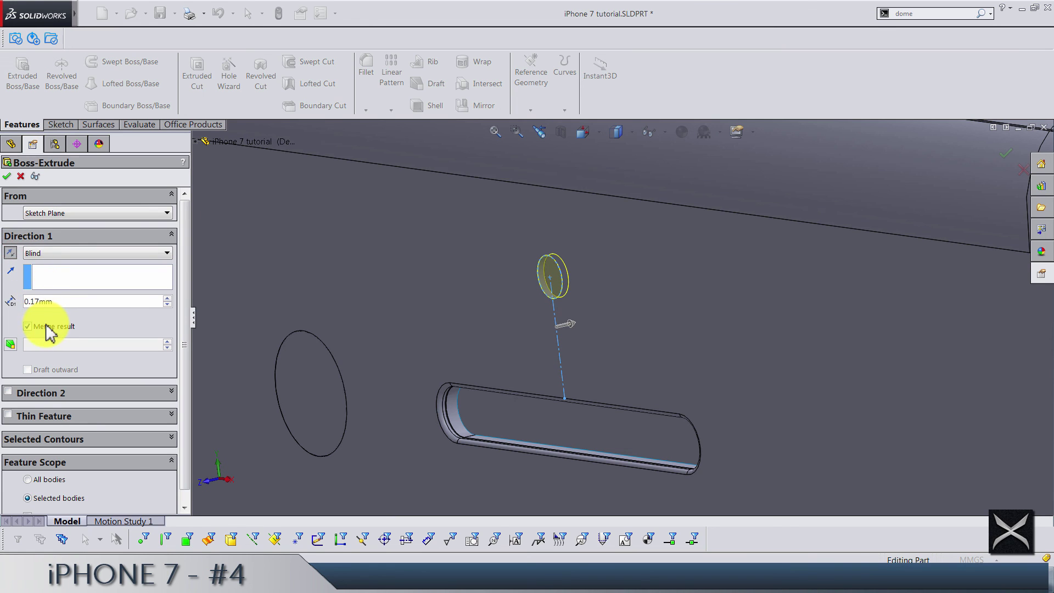
left_click(47, 327)
right_click(545, 328)
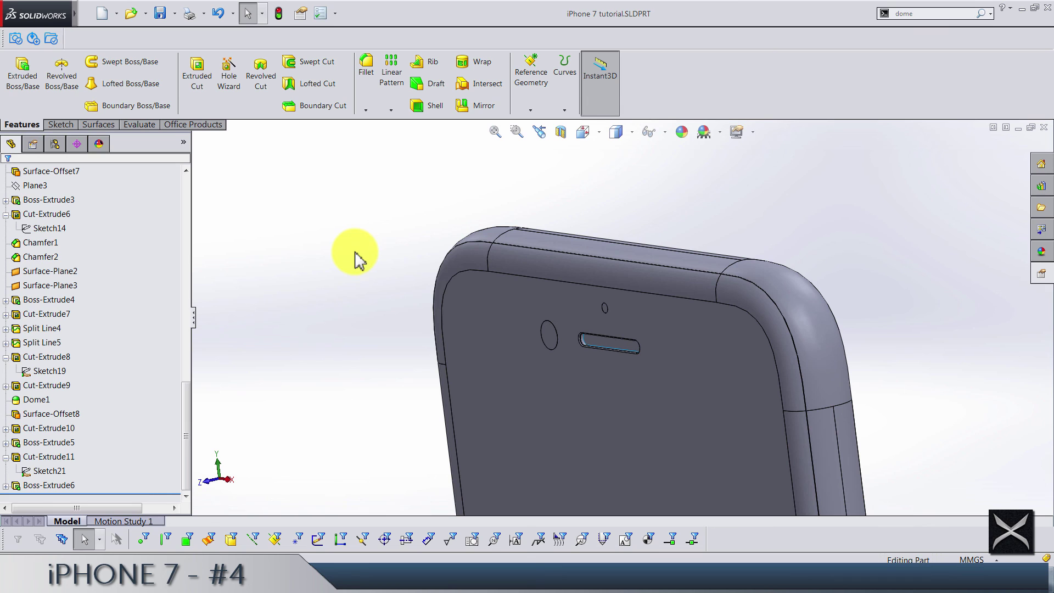
Fillet the outer circular edge of the home button ring with a 0.01 mm radius
scroll(584, 390, "up", 4)
scroll(630, 471, "down", 3)
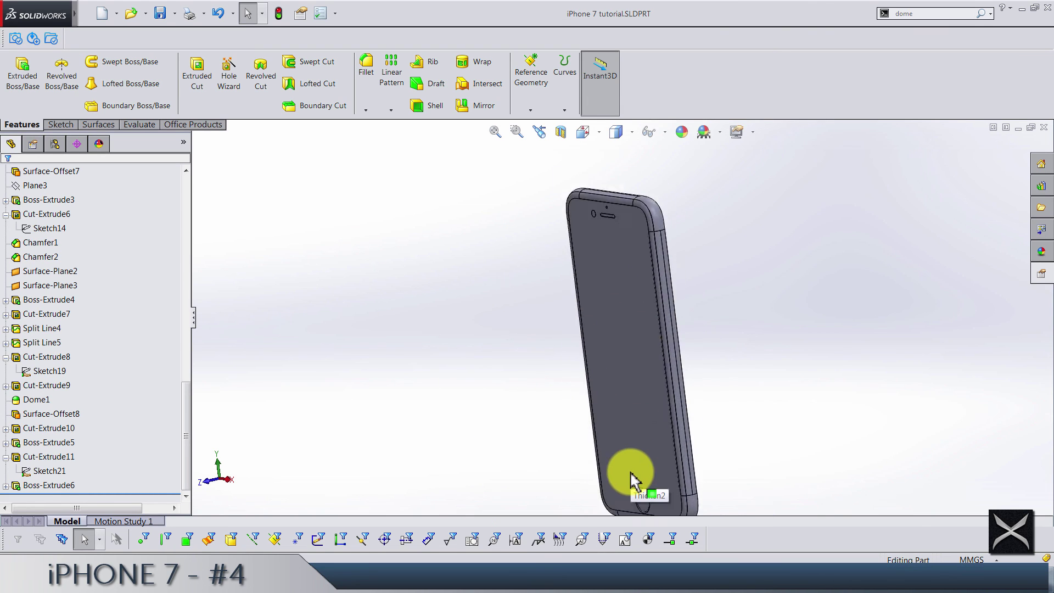
scroll(636, 368, "down", 5)
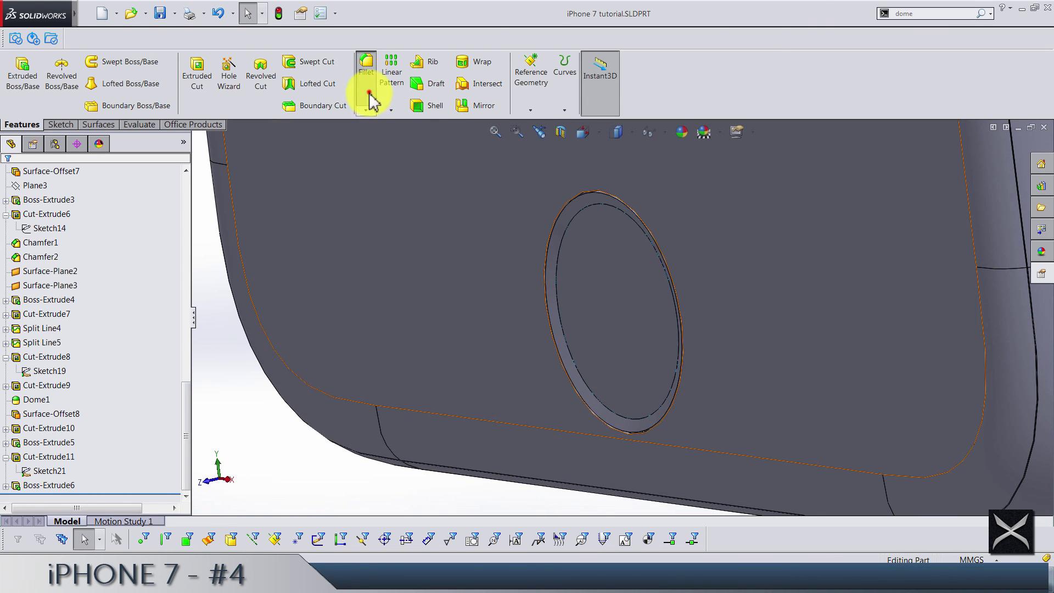
left_click(369, 92)
type("0.01")
key("Return")
scroll(383, 299, "down", 5)
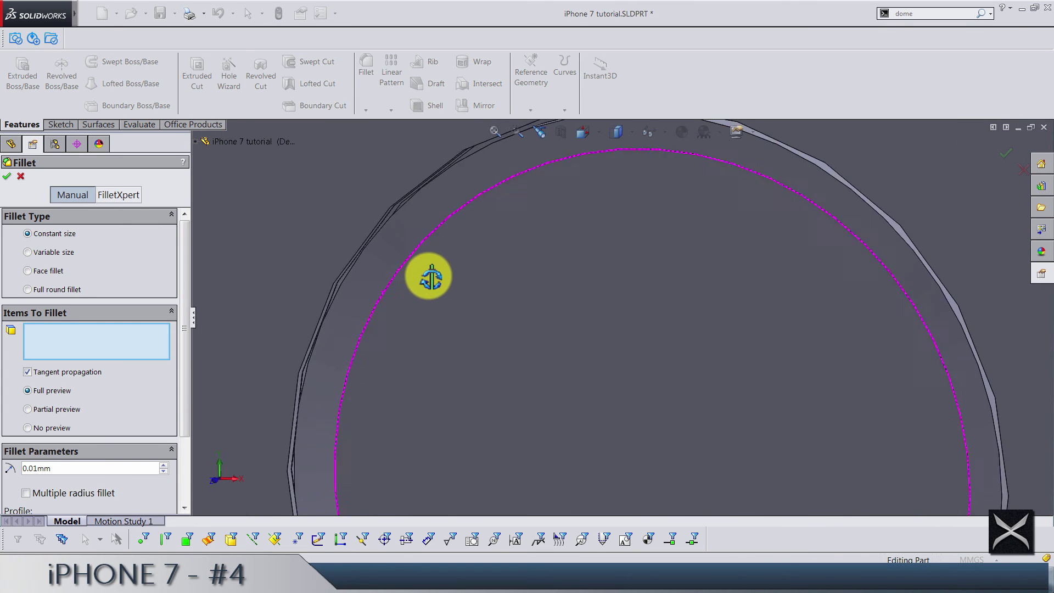
scroll(385, 299, "down", 6)
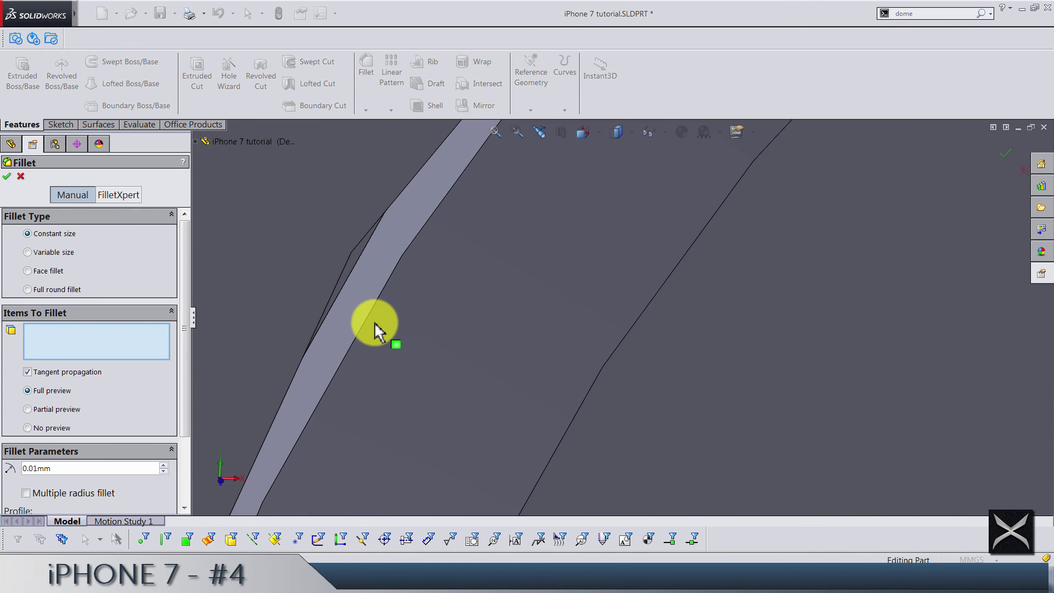
left_click(361, 328)
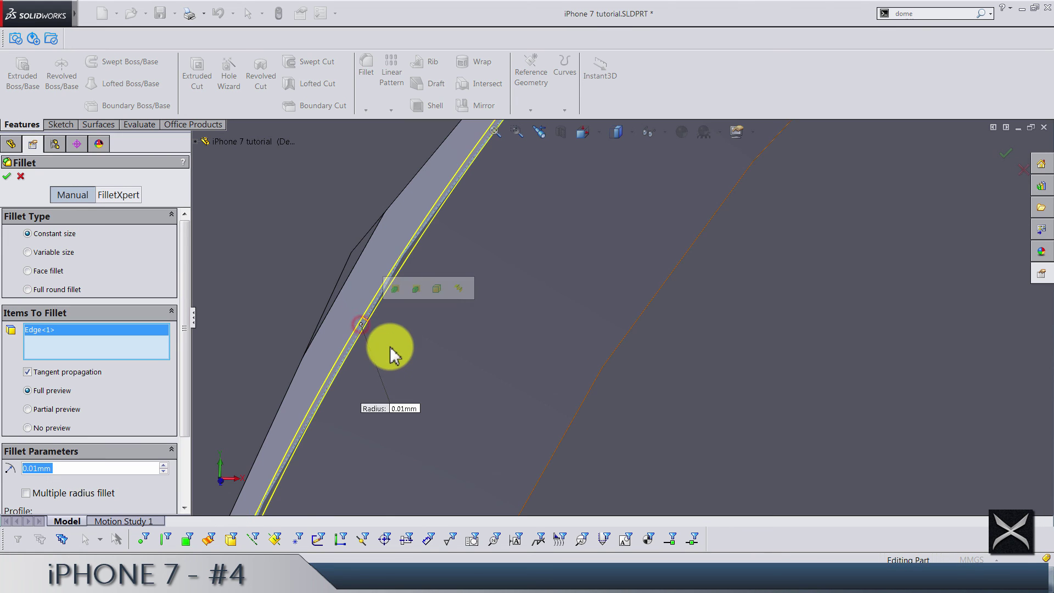
scroll(522, 370, "up", 8)
scroll(685, 404, "up", 3)
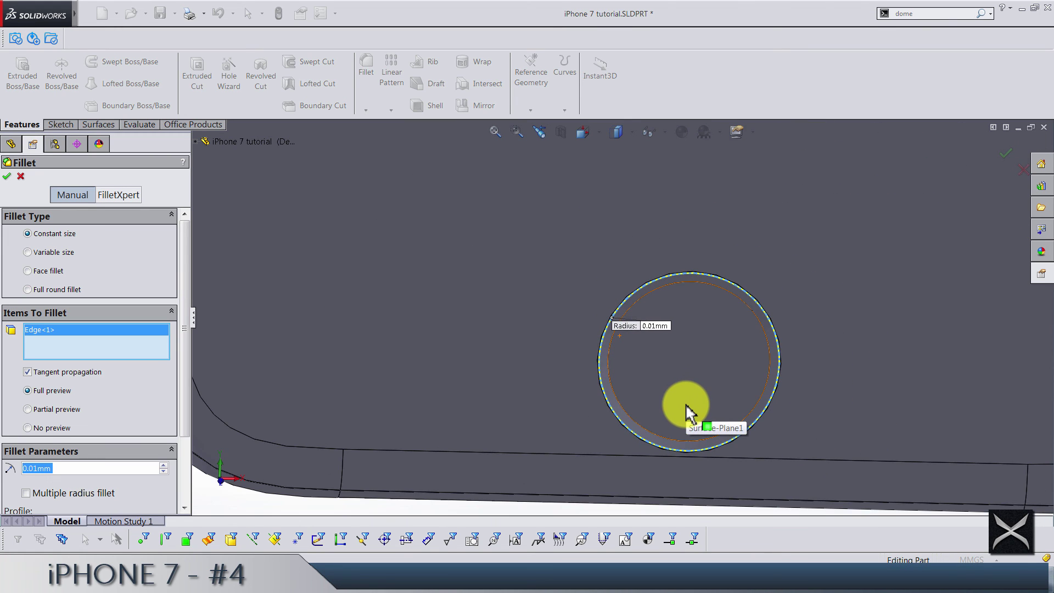
key("Return")
Display the whole phone in the Trimetric view and examine its back around the Apple logo and rear camera
scroll(681, 391, "up", 2)
scroll(680, 391, "up", 5)
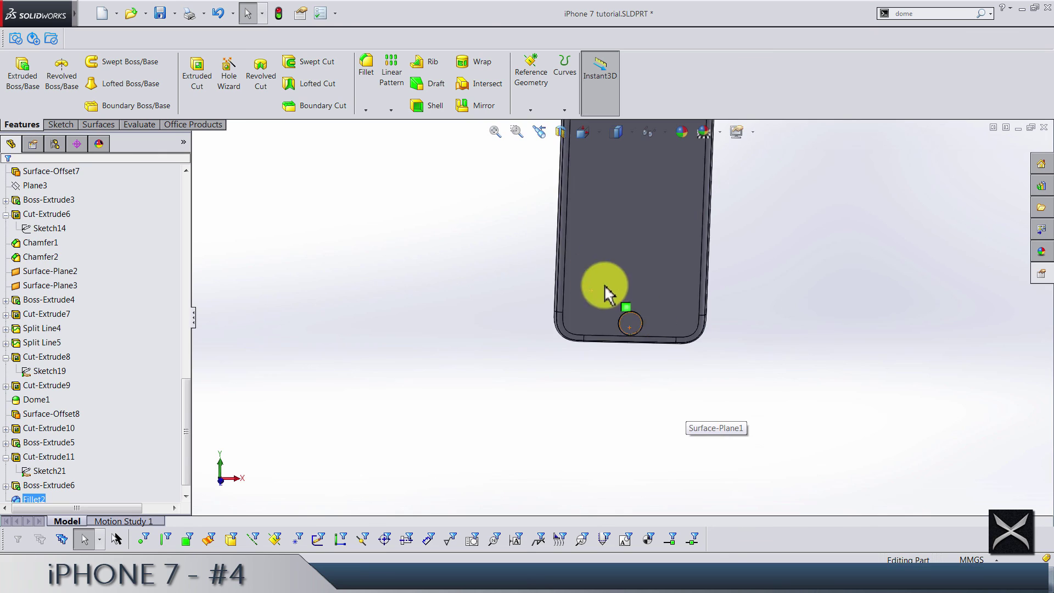
left_click(583, 131)
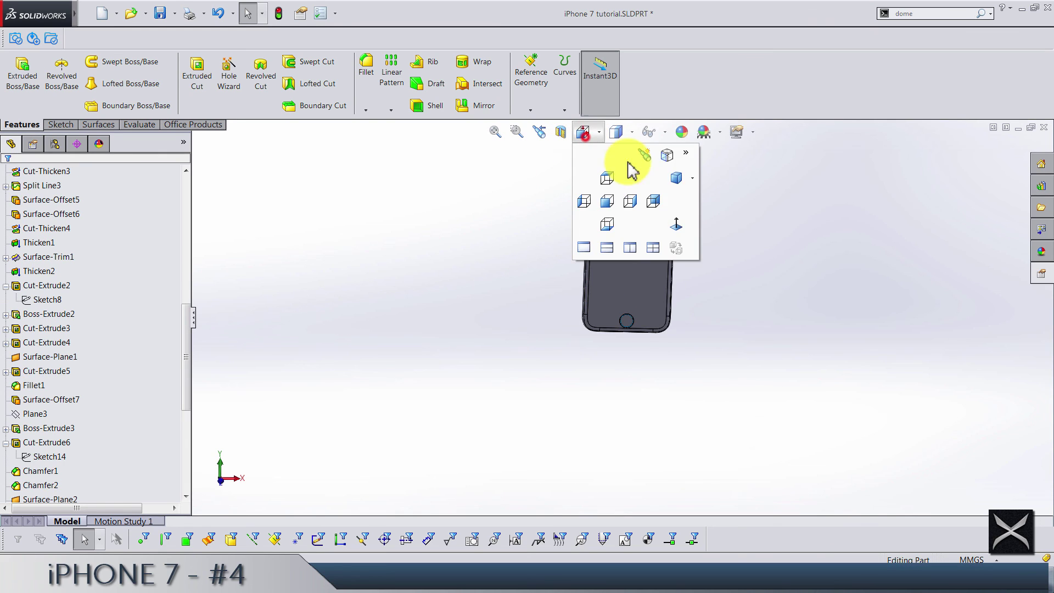
left_click(677, 178)
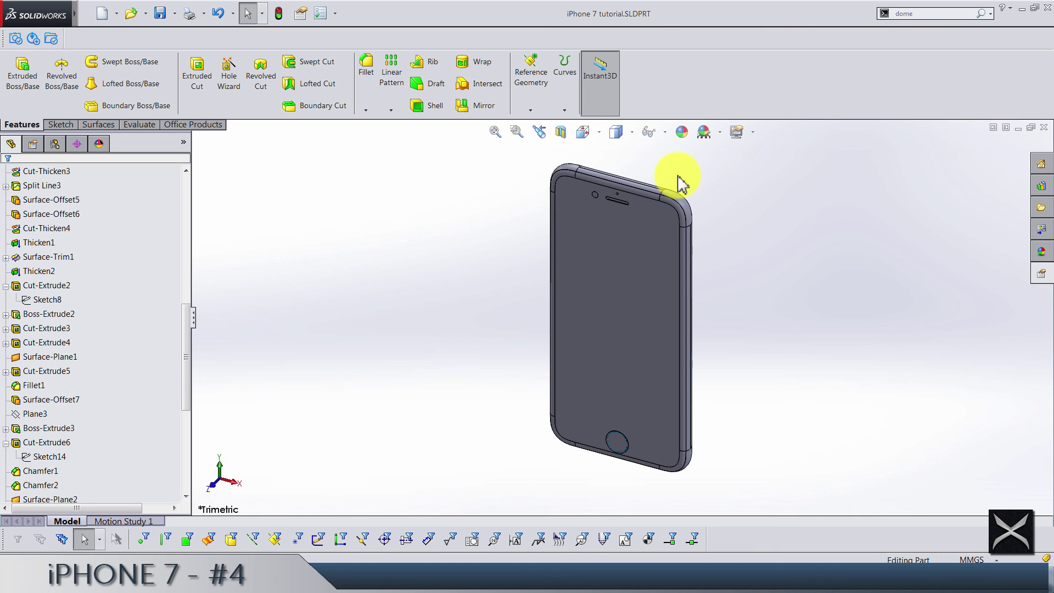
middle_click_drag(774, 258, 593, 407)
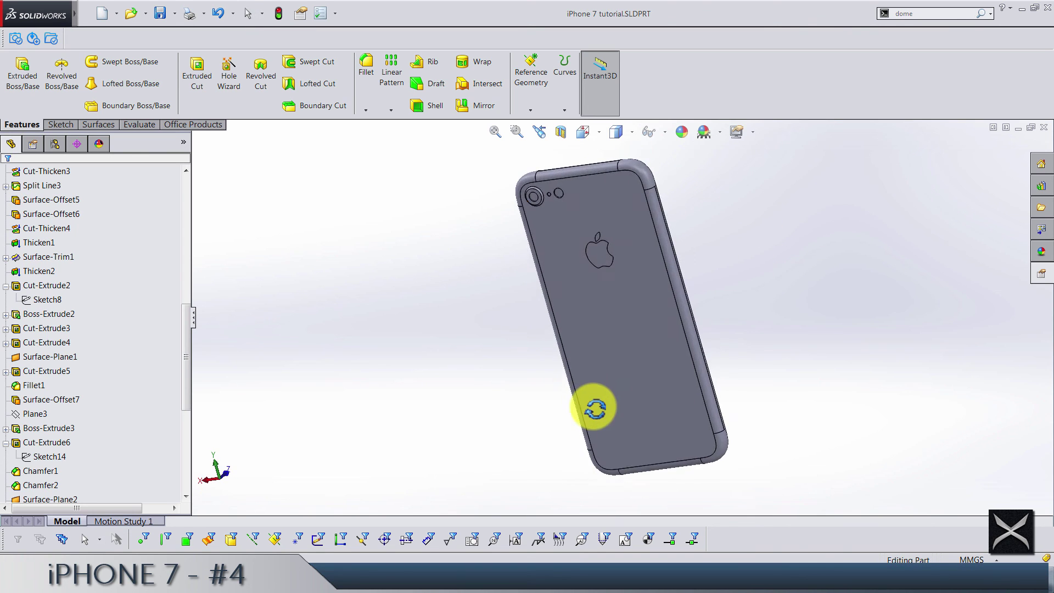
scroll(617, 242, "down", 6)
scroll(616, 243, "up", 3)
scroll(617, 242, "down", 2)
mouse_move(617, 243)
middle_mouse_down()
mouse_move(617, 305)
mouse_move(687, 330)
mouse_move(628, 255)
middle_mouse_up()
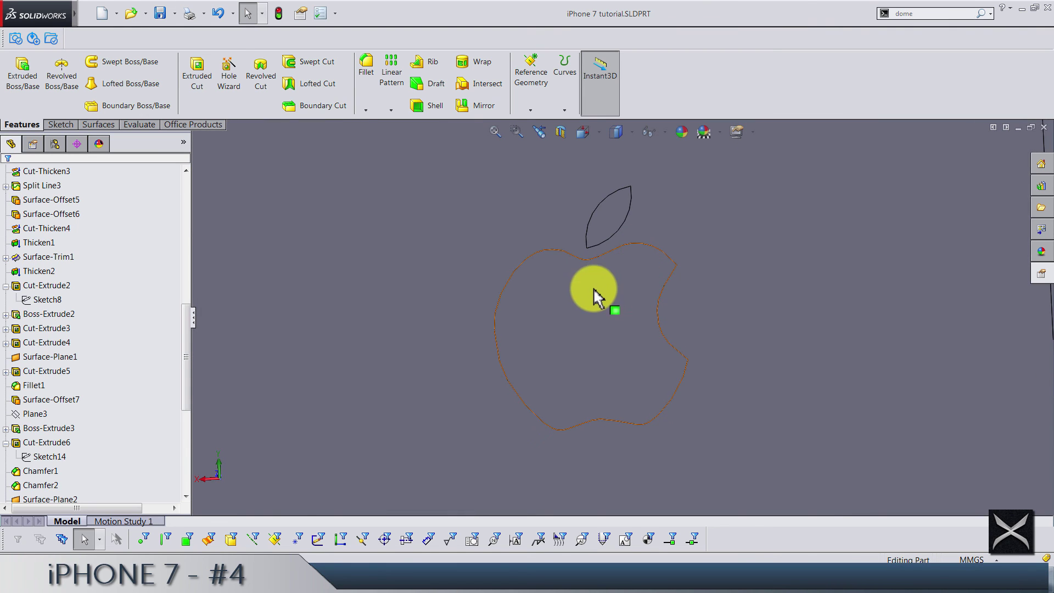
scroll(608, 296, "up", 3)
scroll(608, 296, "down", 3)
scroll(608, 296, "up", 3)
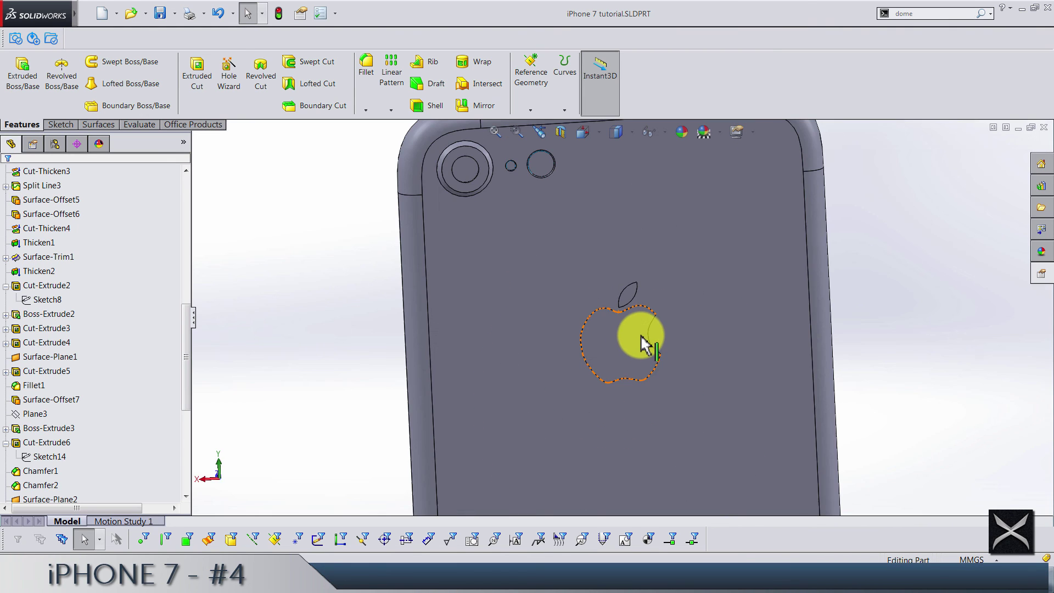
middle_click_drag(699, 312, 662, 256)
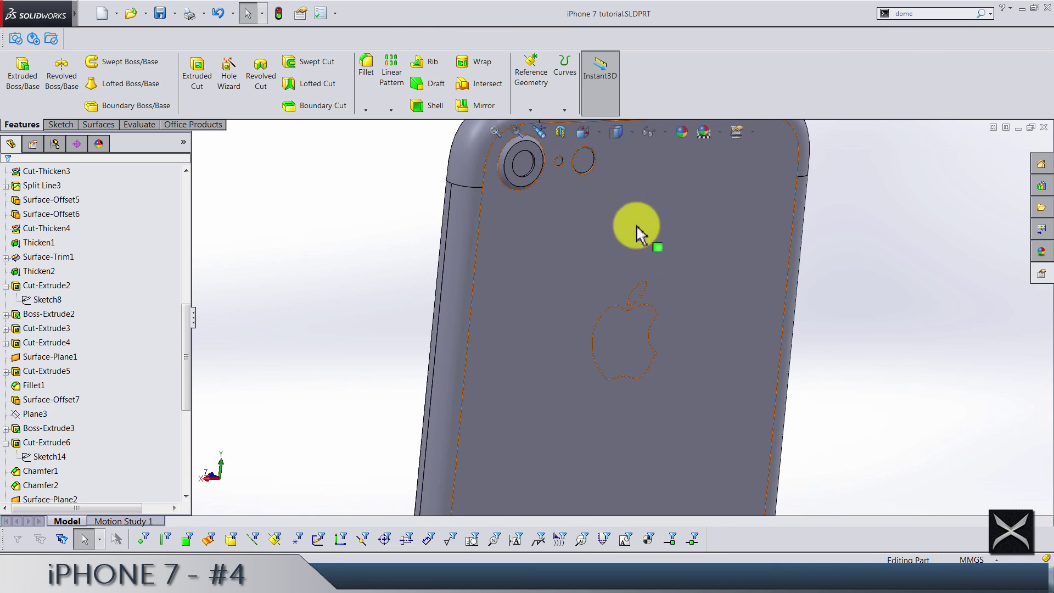
Show the hidden Boss-Extrude4 solid body covering the rear camera lens
scroll(72, 391, "up", 10)
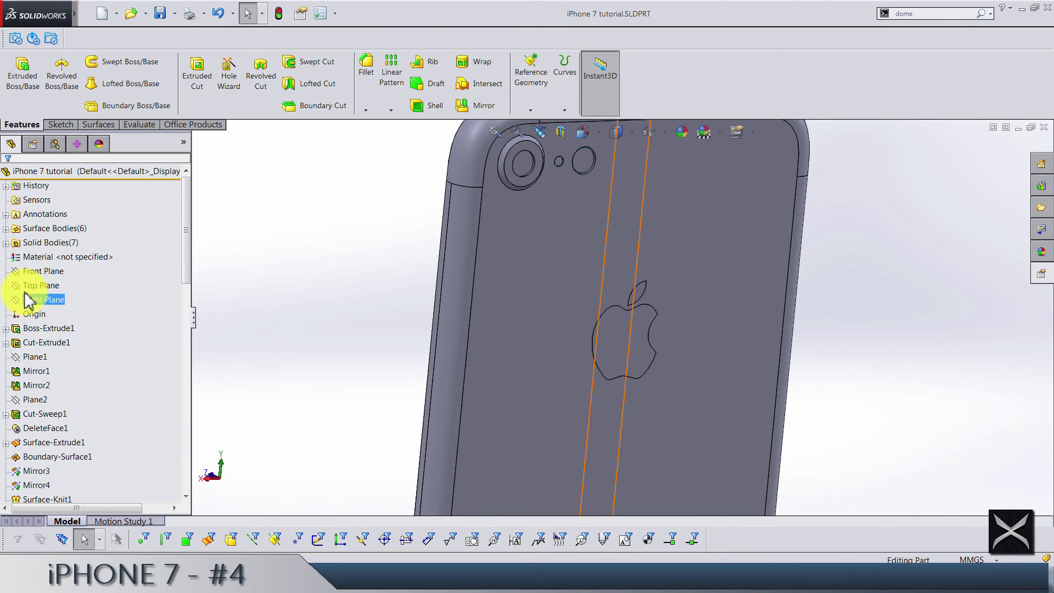
left_click(5, 242)
left_click(26, 271)
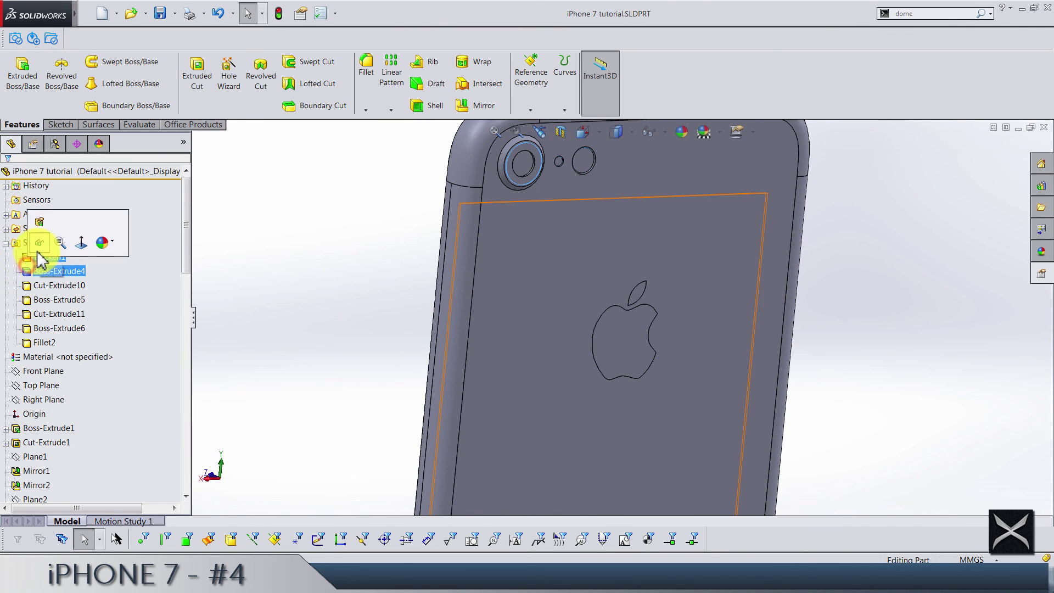
left_click(14, 242, "ctrl")
left_click(5, 243)
left_click(344, 208)
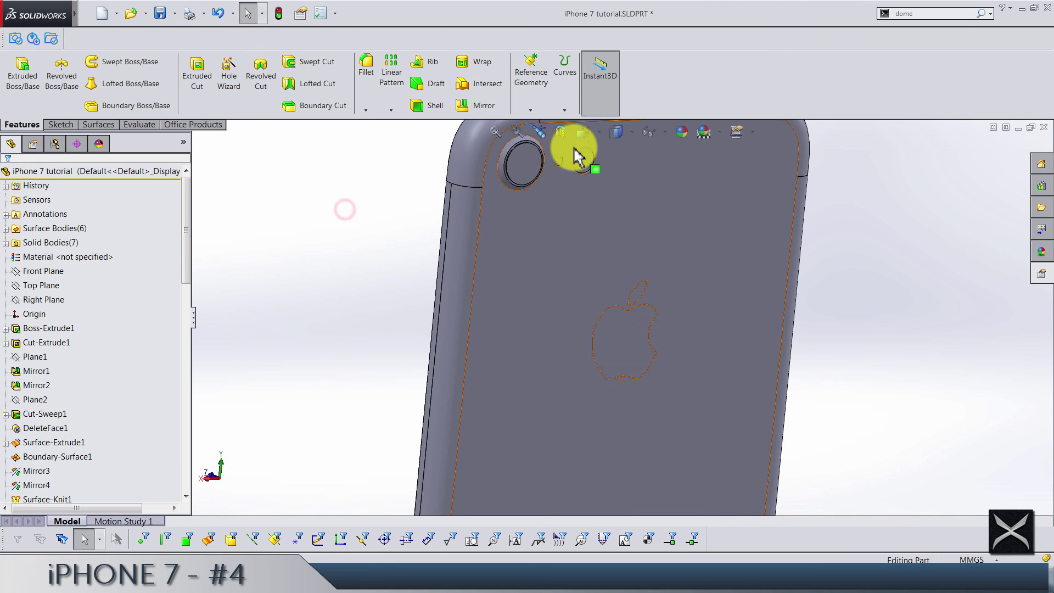
Return the model to the Trimetric view and save the part
left_click(583, 132)
left_click(675, 181)
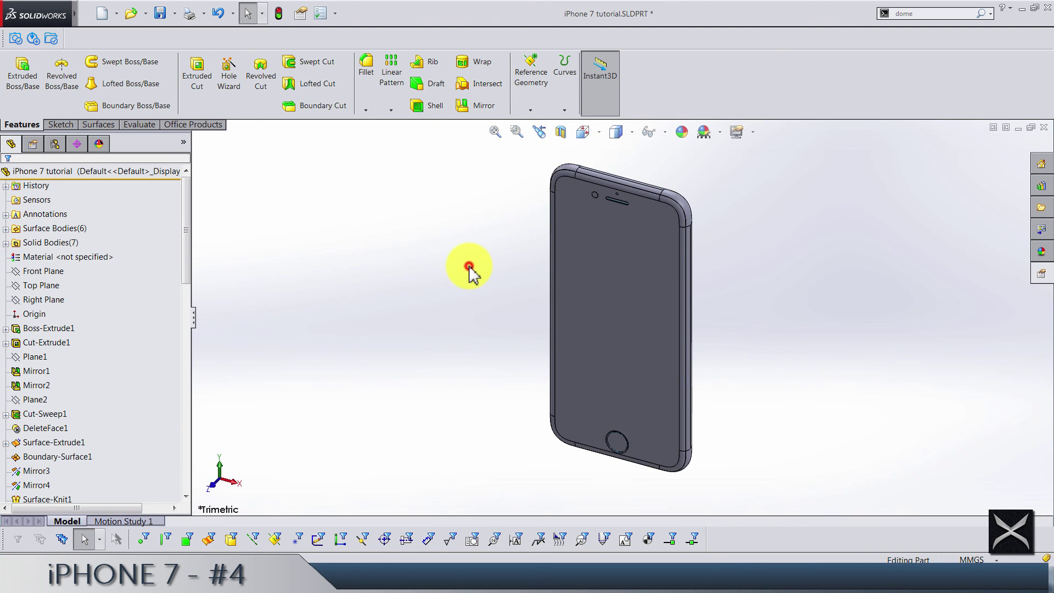
key("ctrl+s")
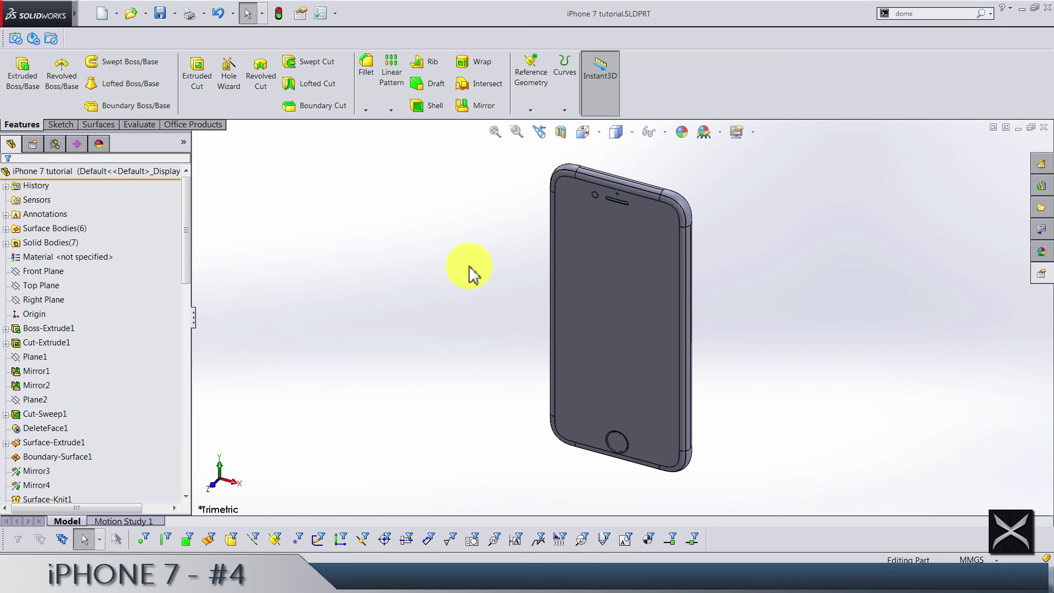